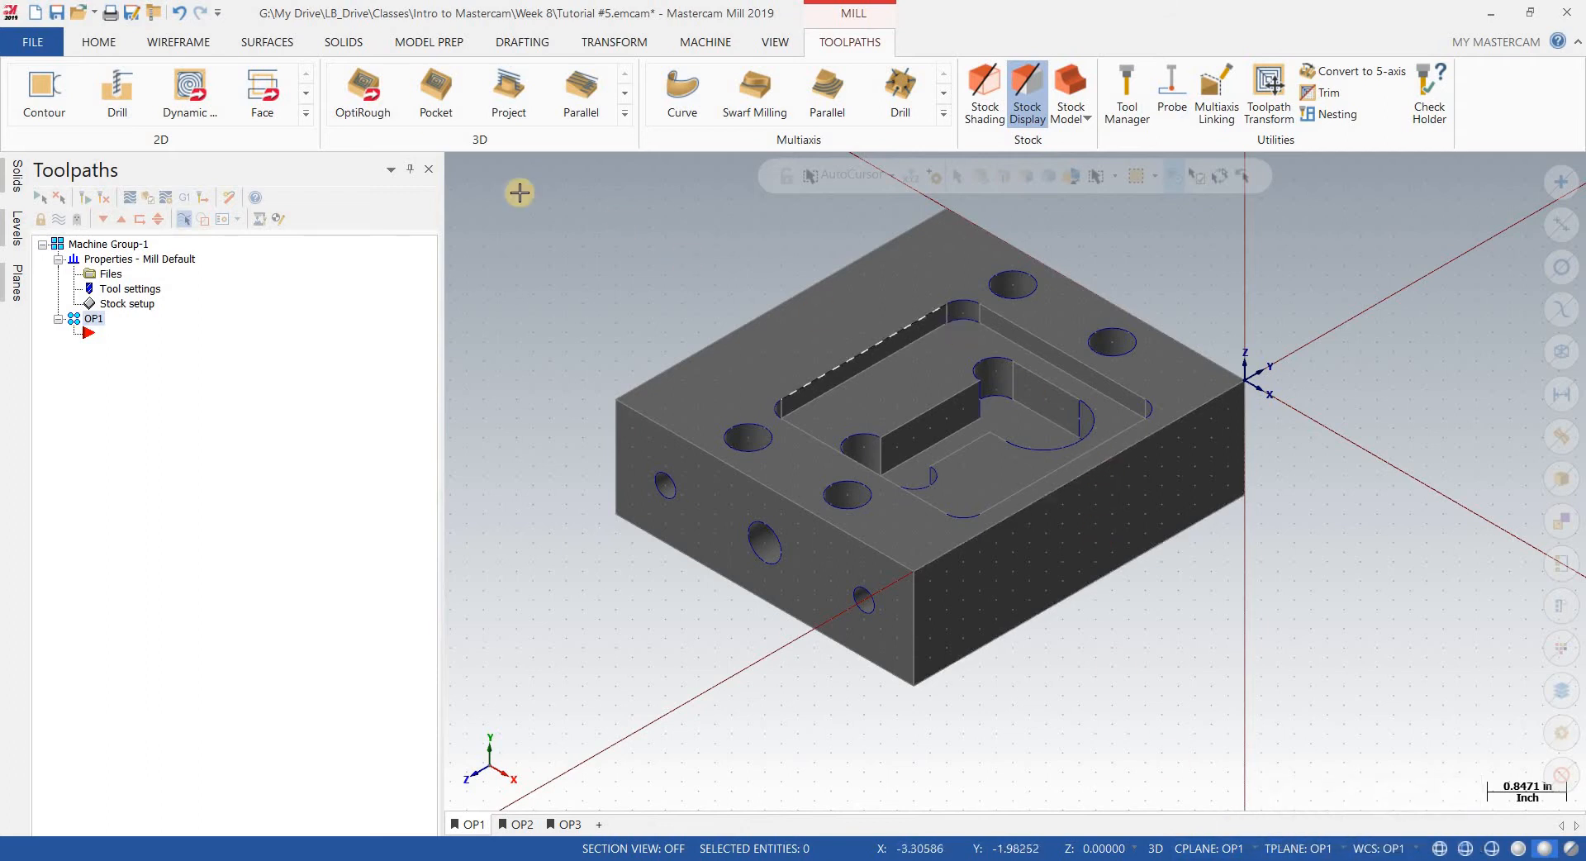
Step: Create a 2D Area Mill toolpath with the upper pocket's rectangular floor boundary chained in C-plane mode as the machining region
left_click(307, 116)
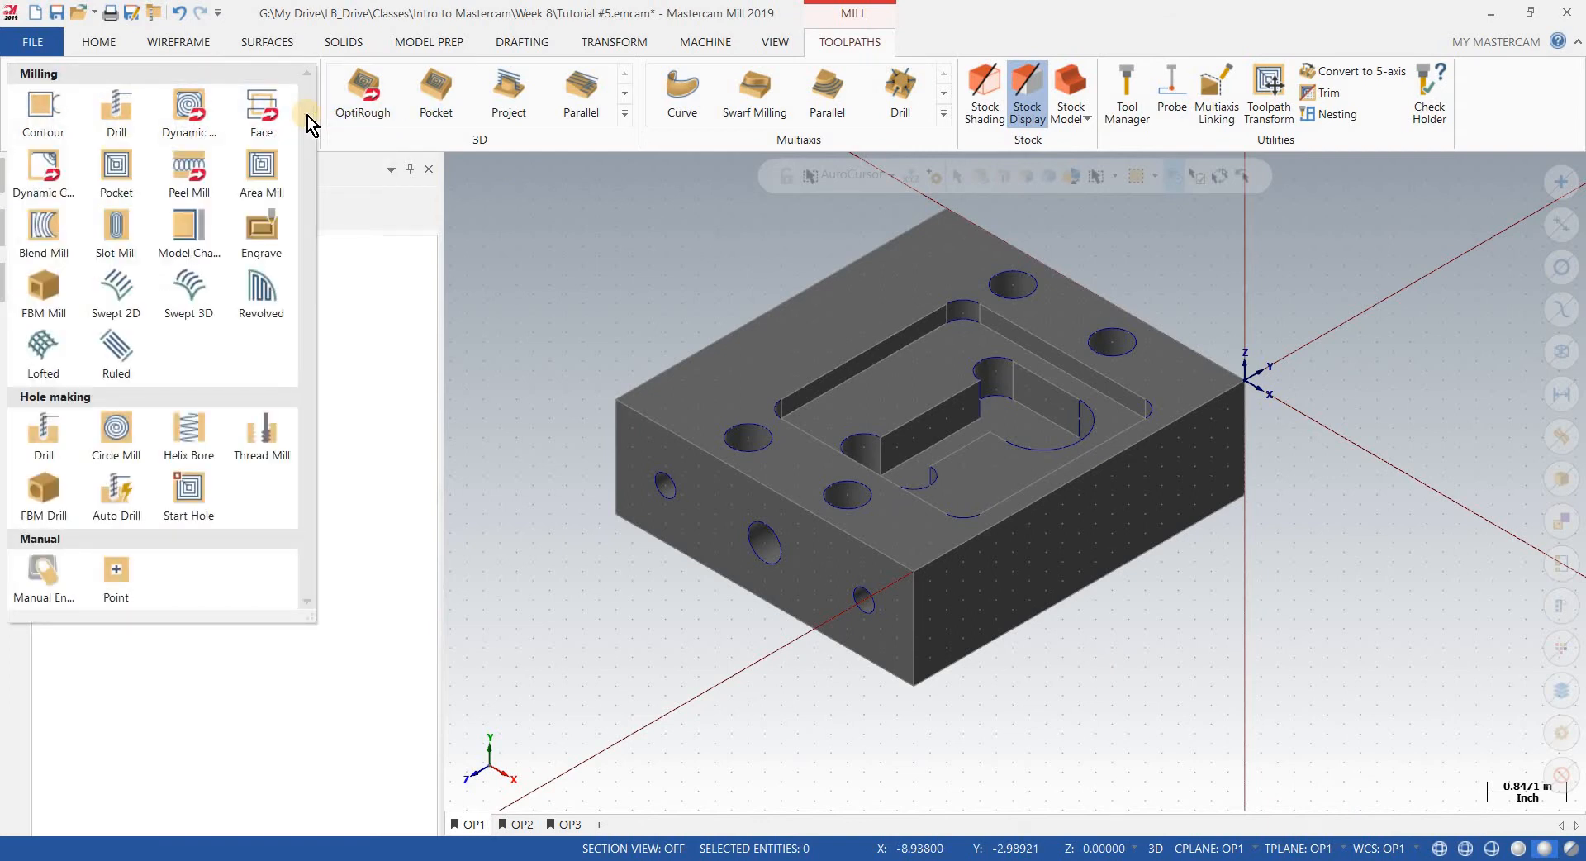
left_click(243, 185)
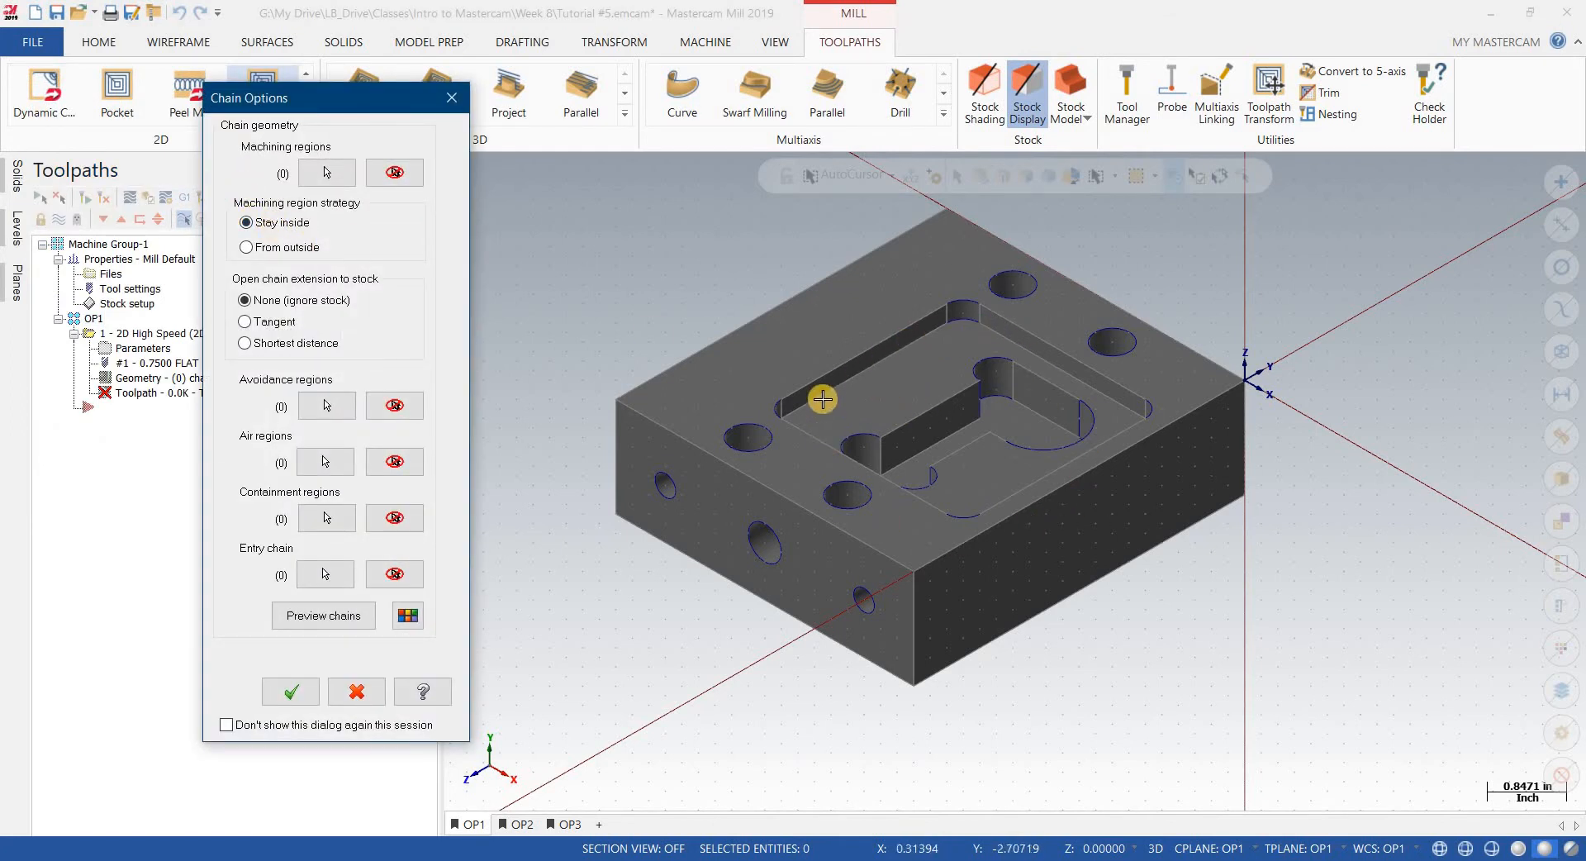
left_click(327, 172)
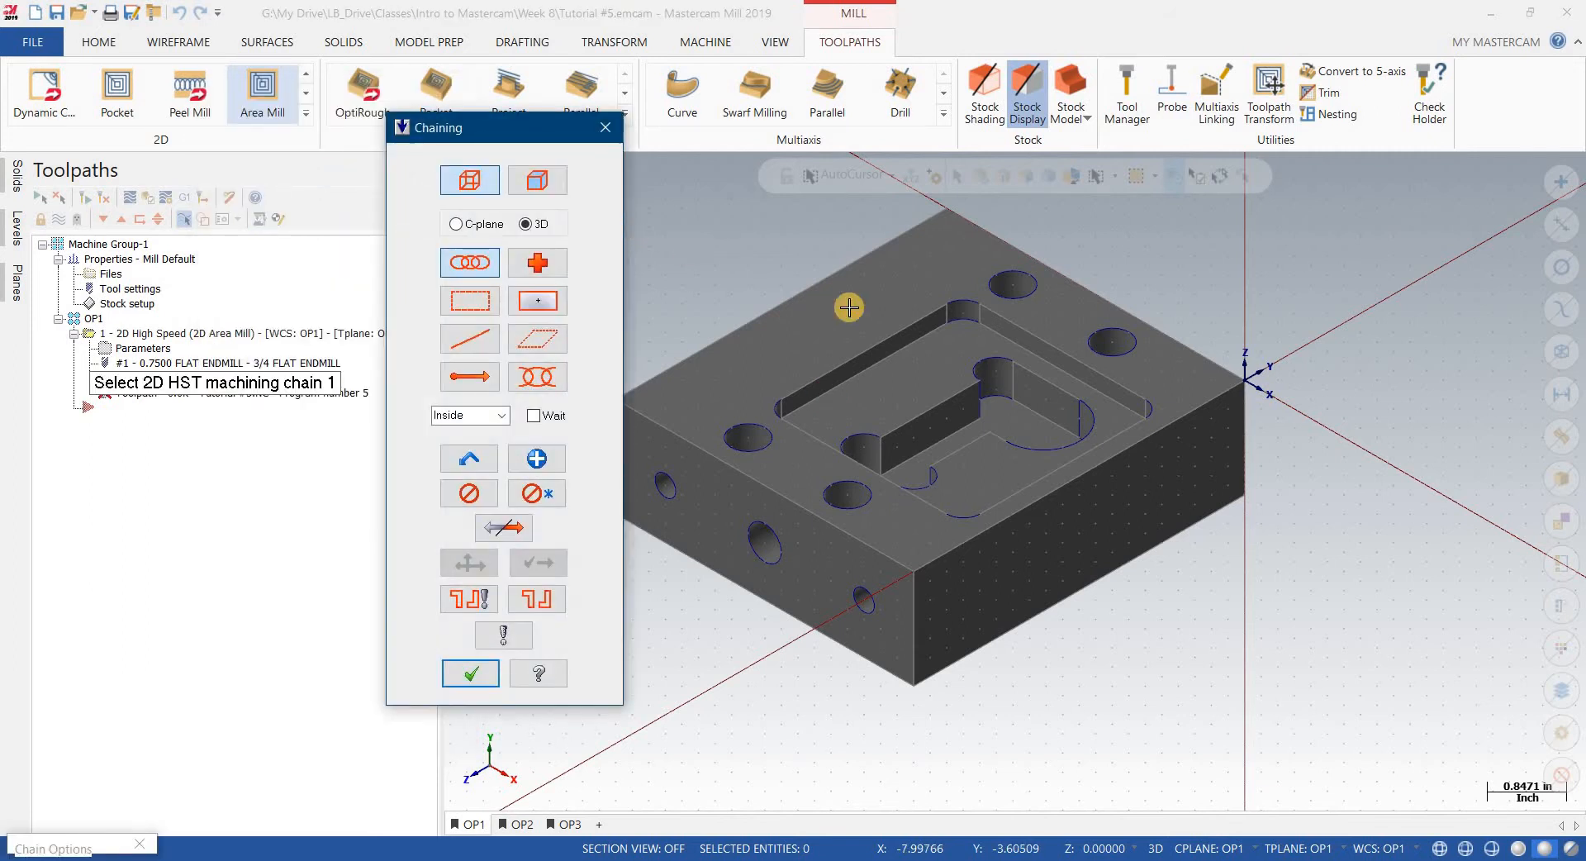
left_click(455, 224)
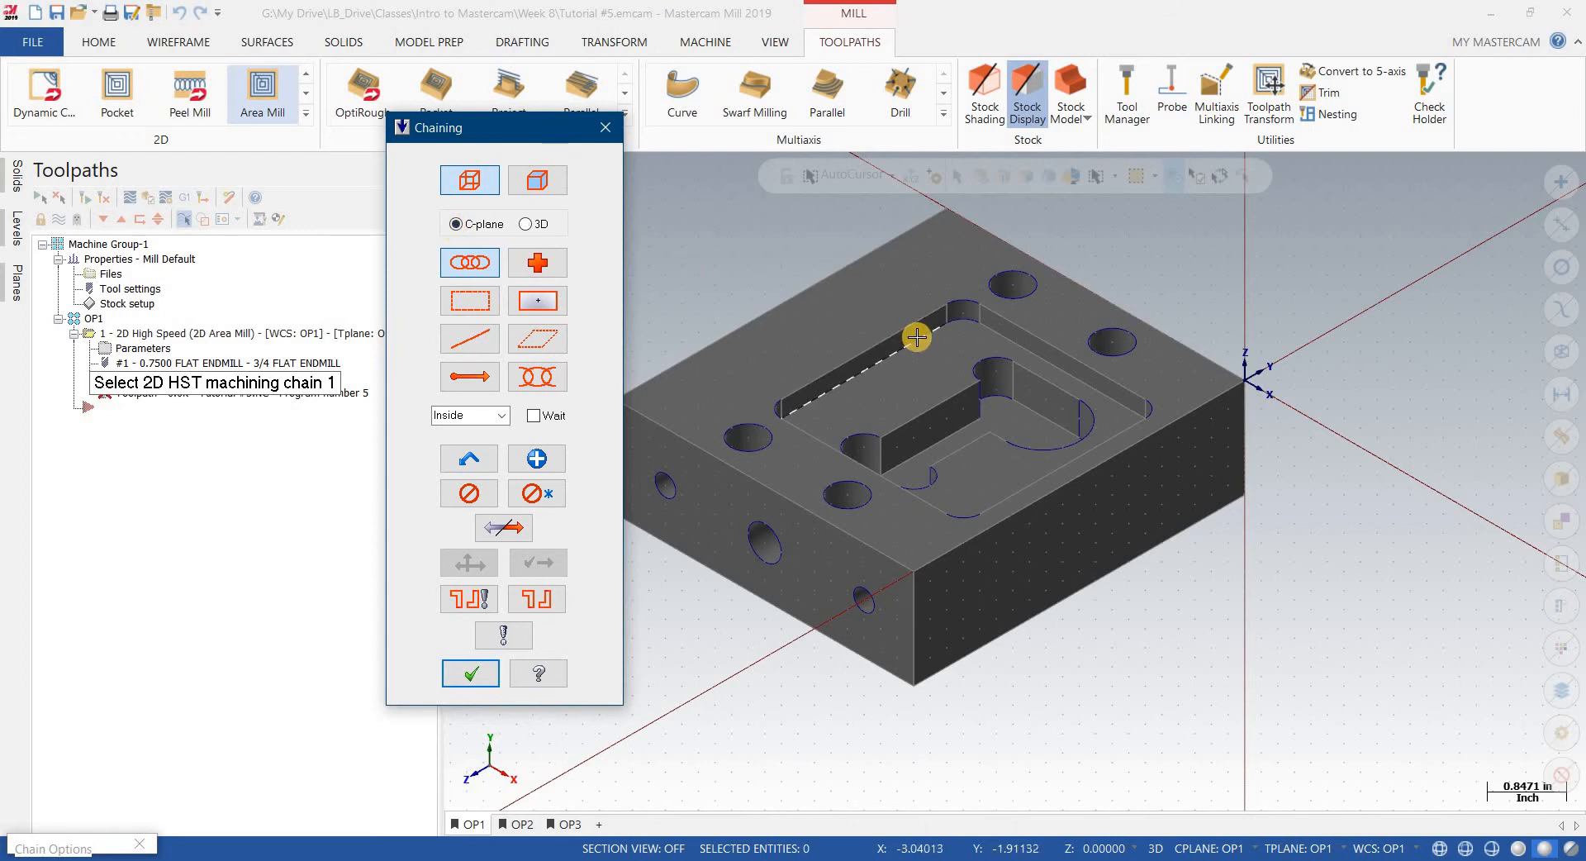
left_click(916, 336)
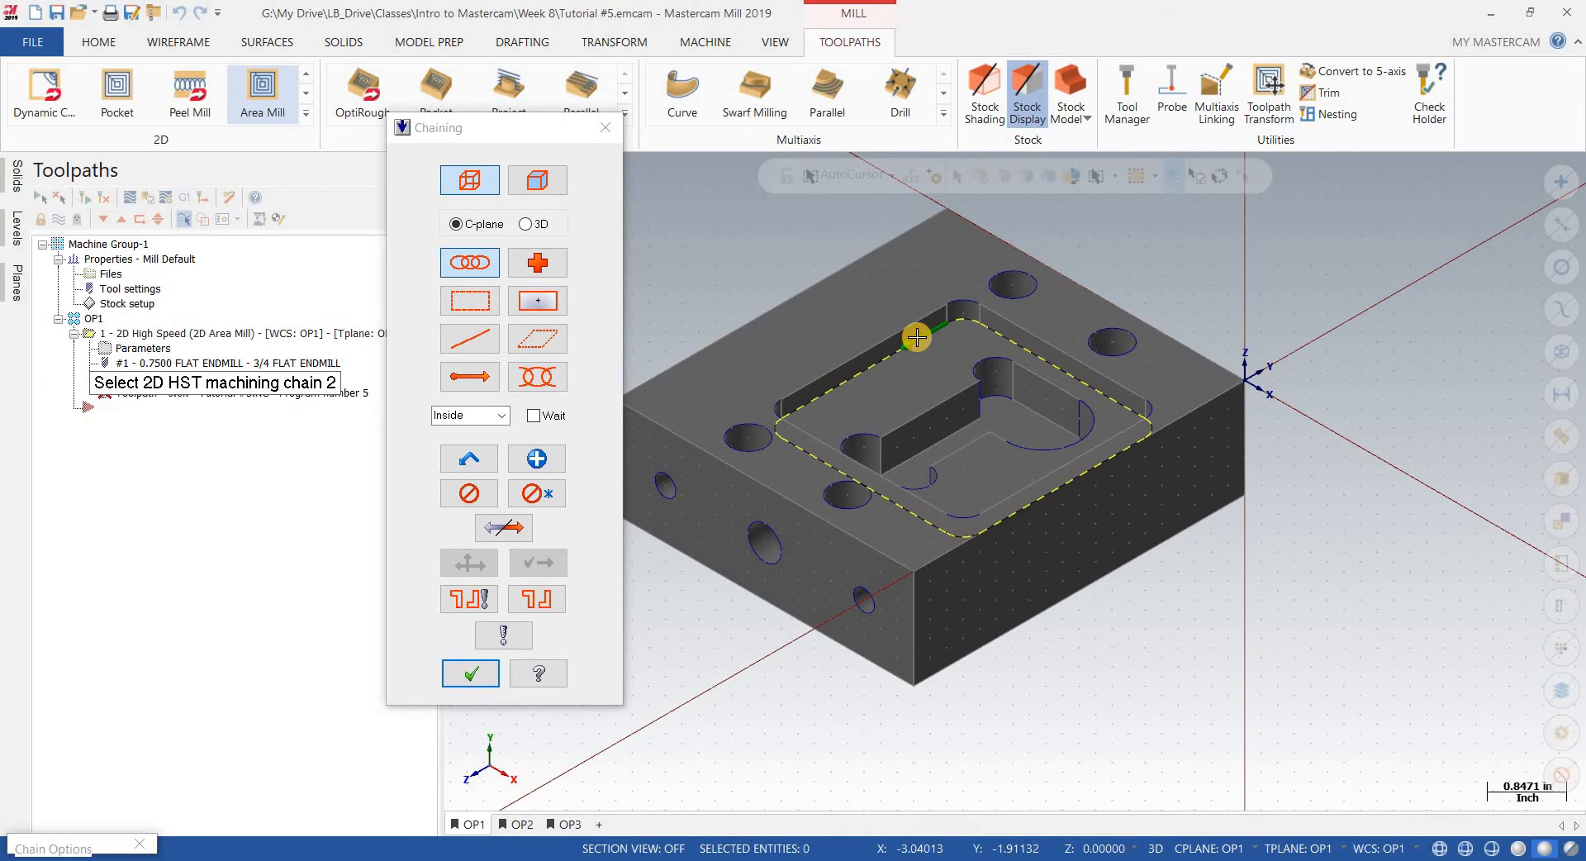
left_click(471, 672)
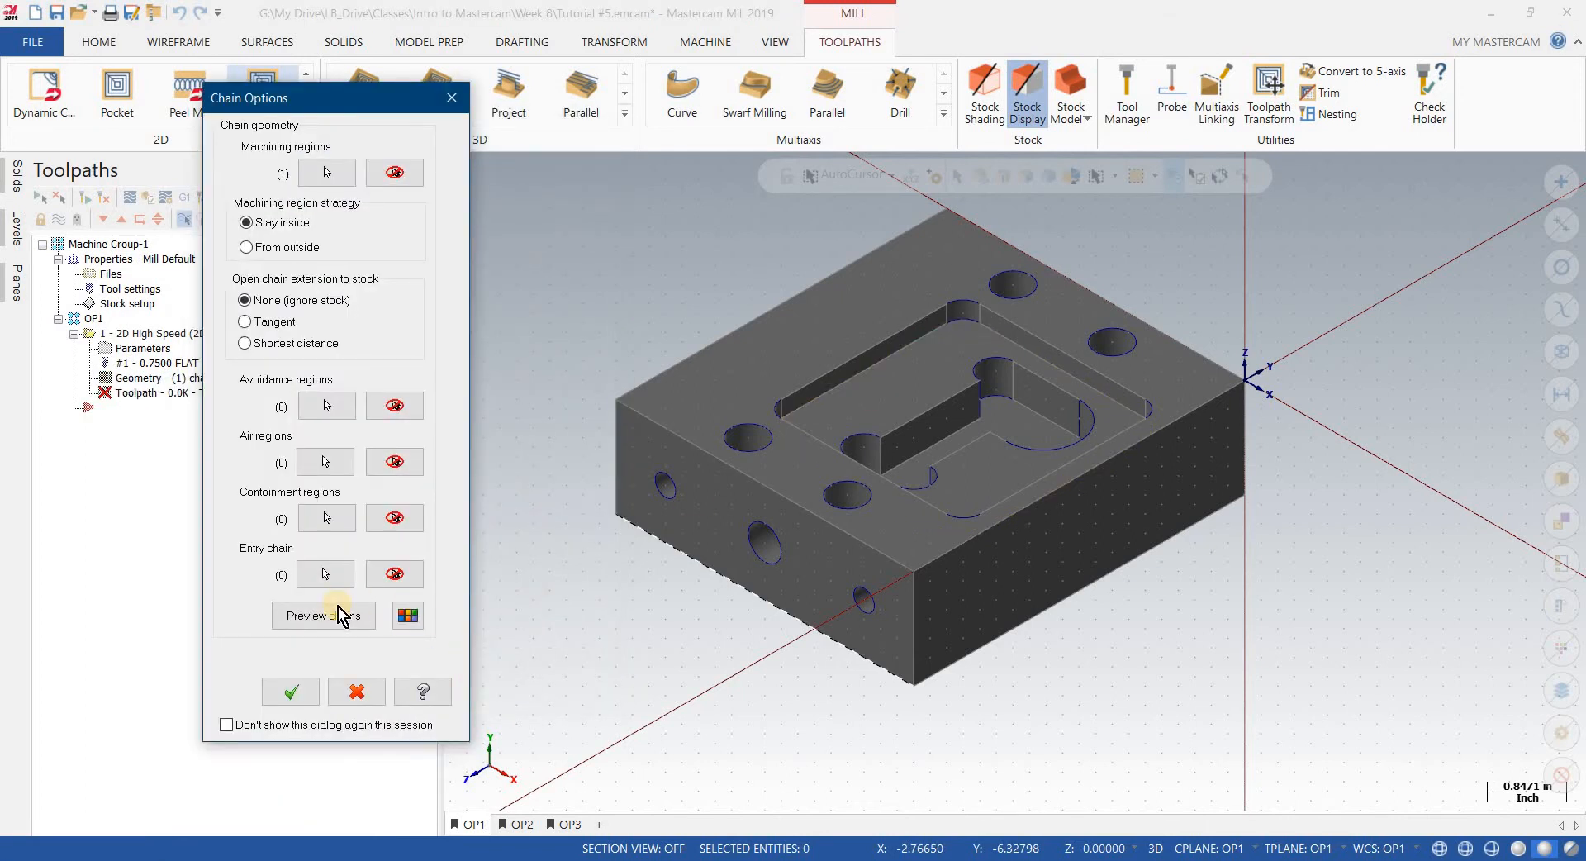
left_click(339, 612)
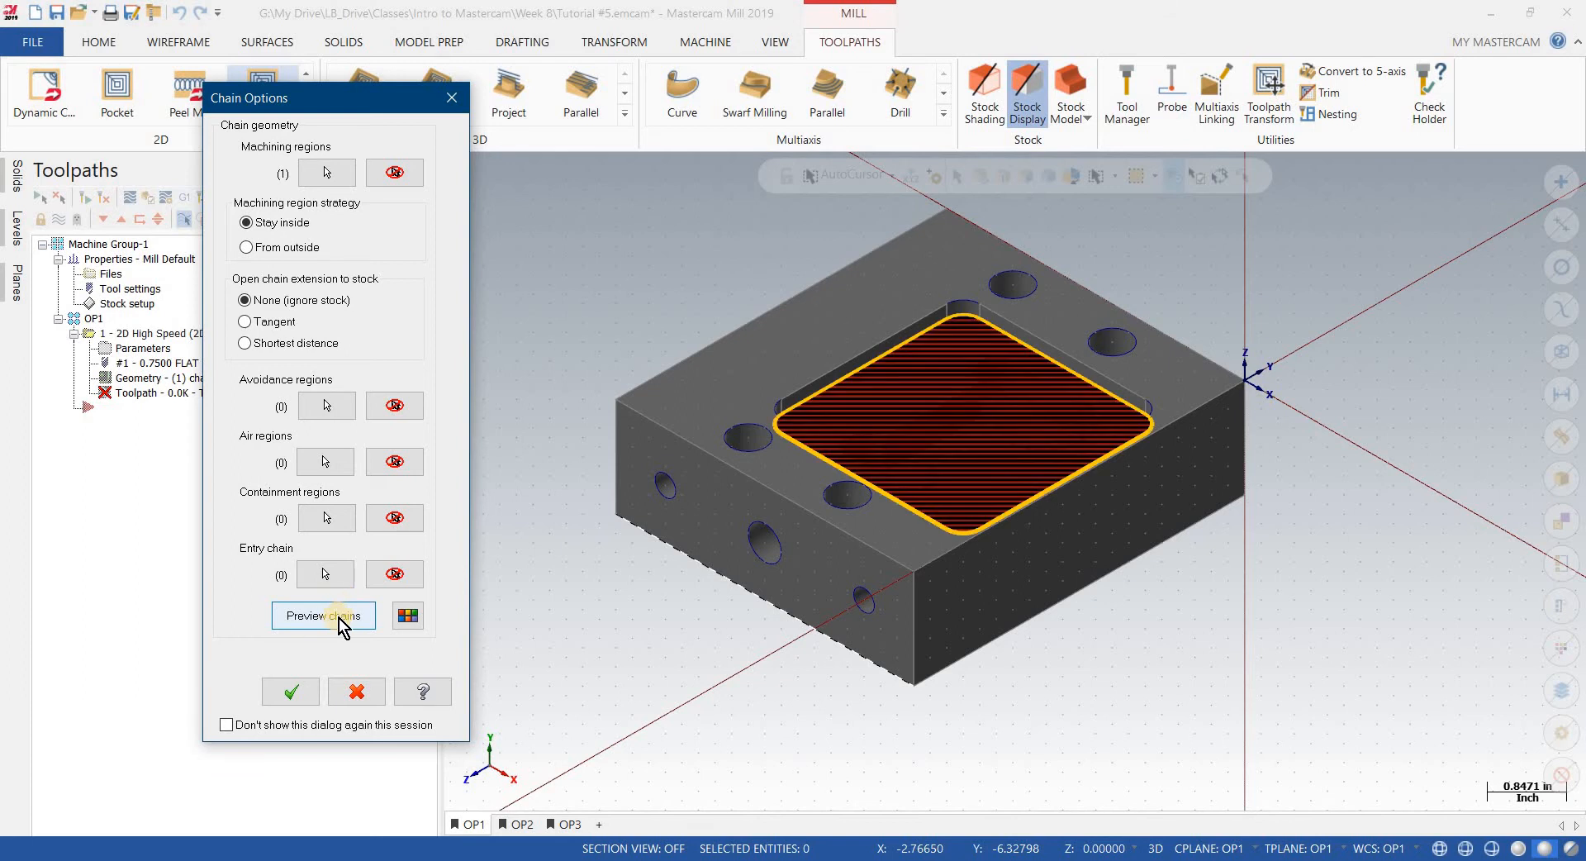
left_click(289, 694)
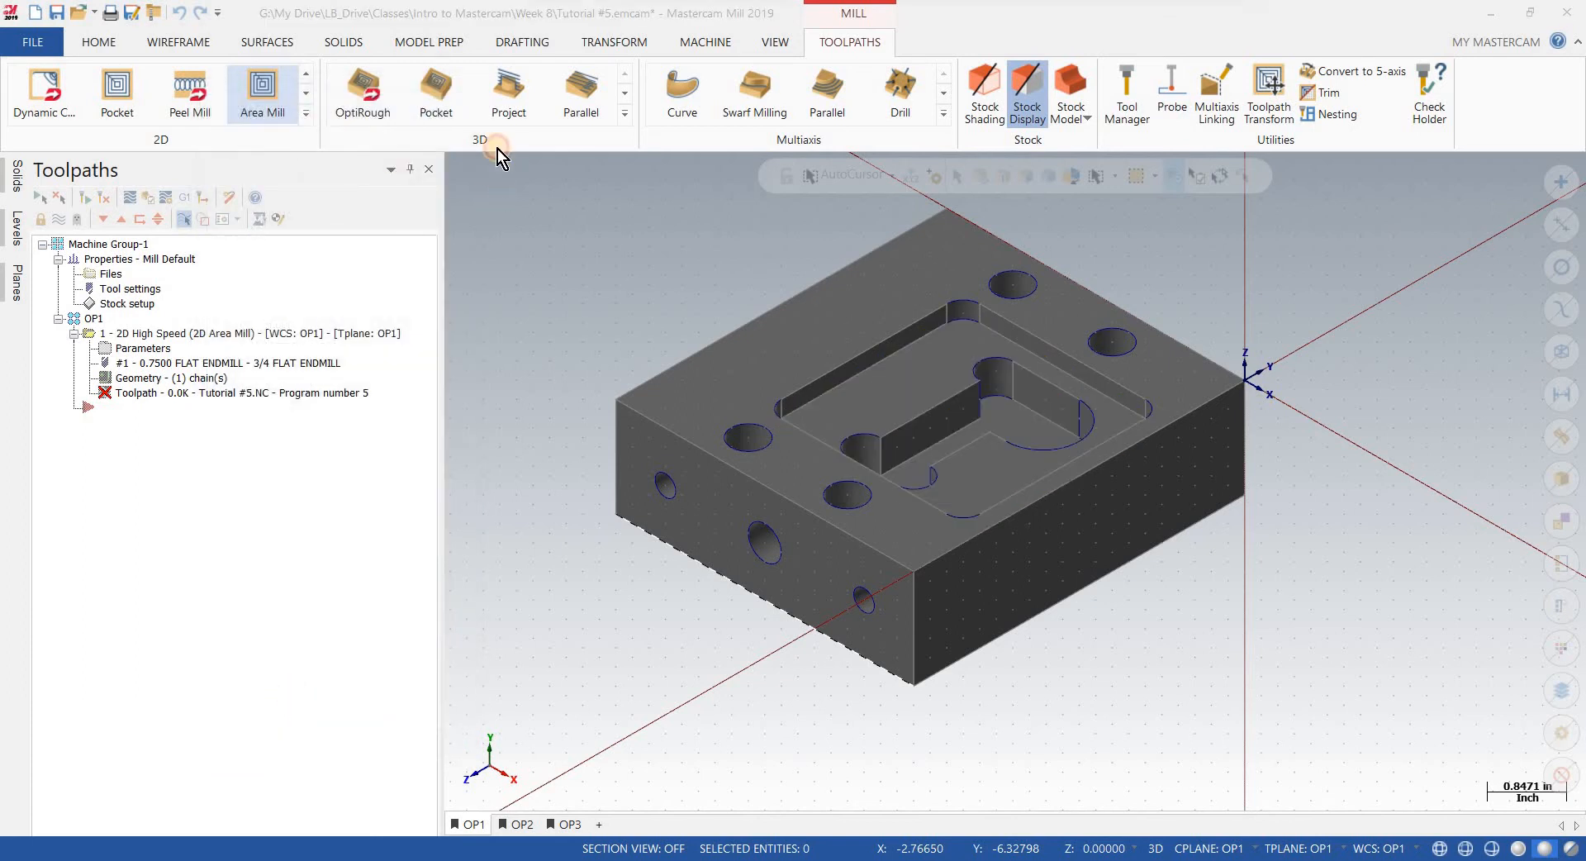
Step: Preview the chained machining region on the model from the Area Mill toolpath type settings
left_click_drag(497, 148, 482, 63)
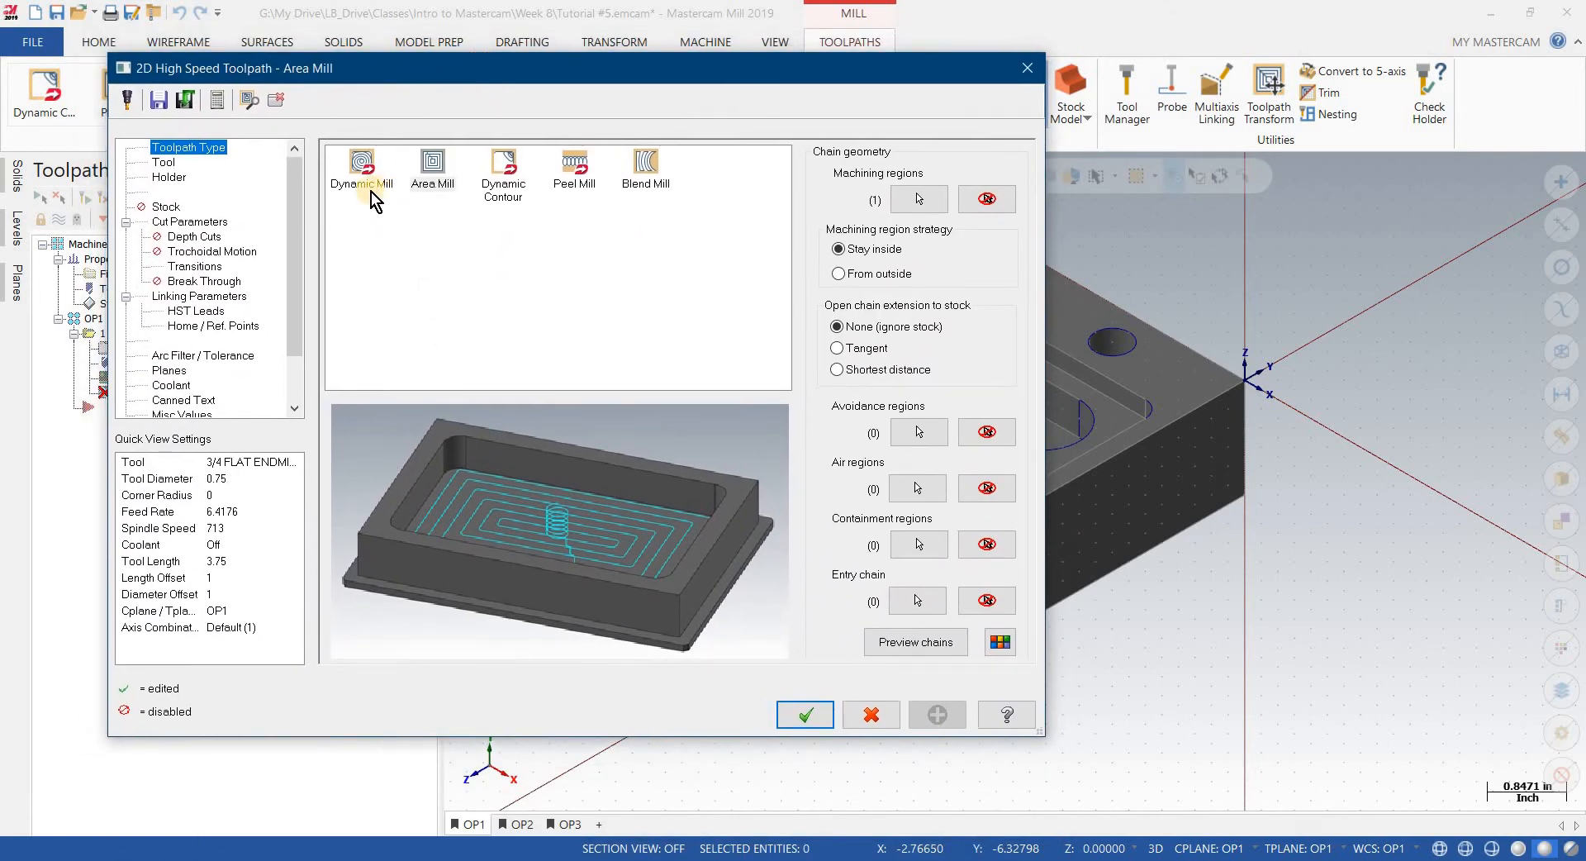
left_click(207, 148)
left_click_drag(802, 66, 653, 2)
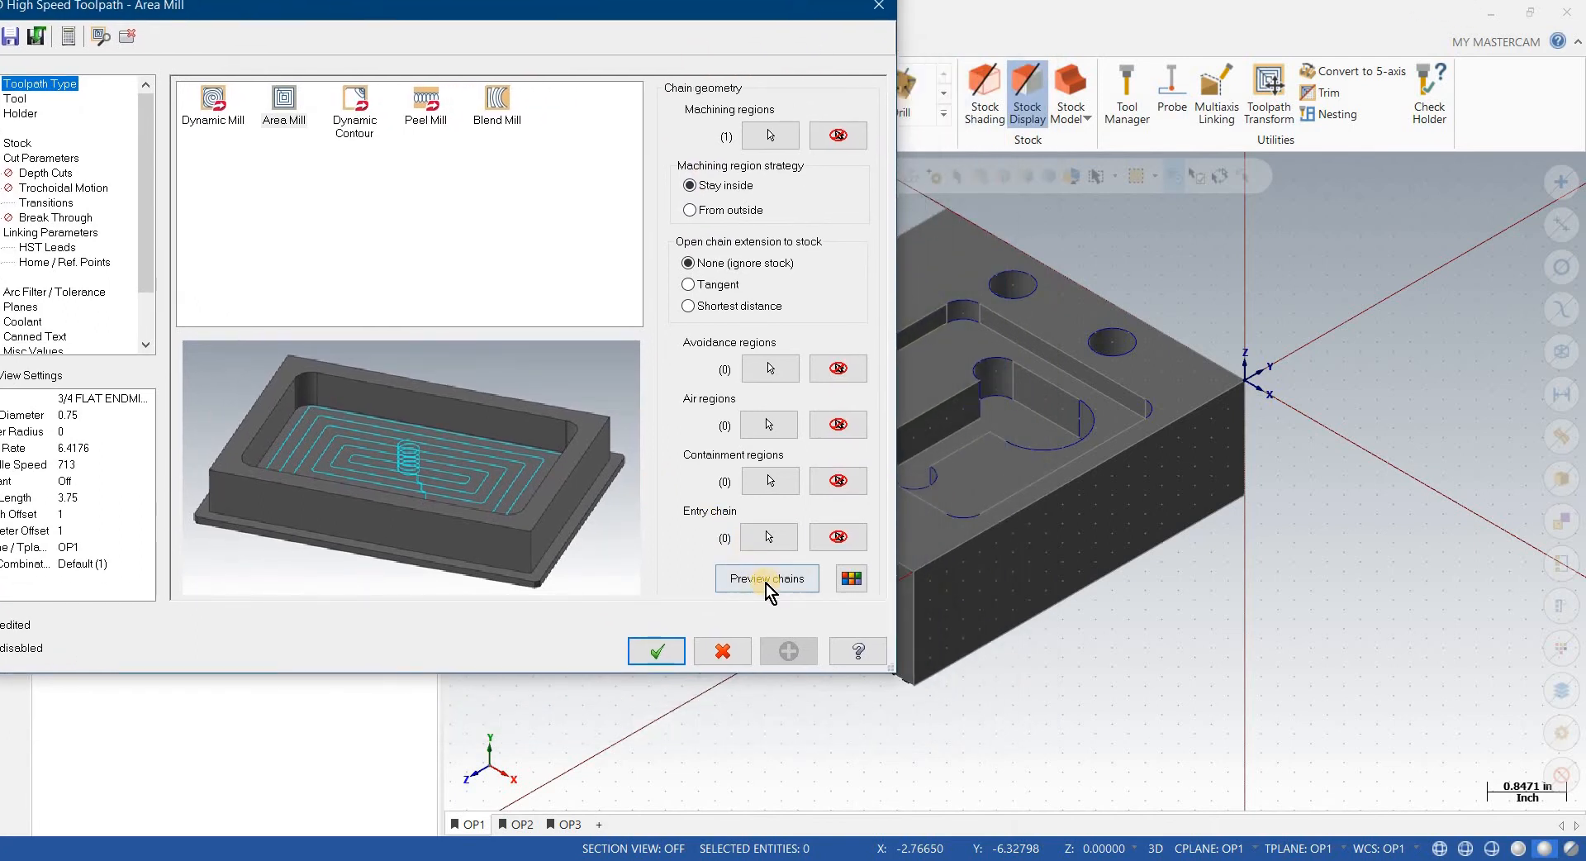
left_click(767, 579)
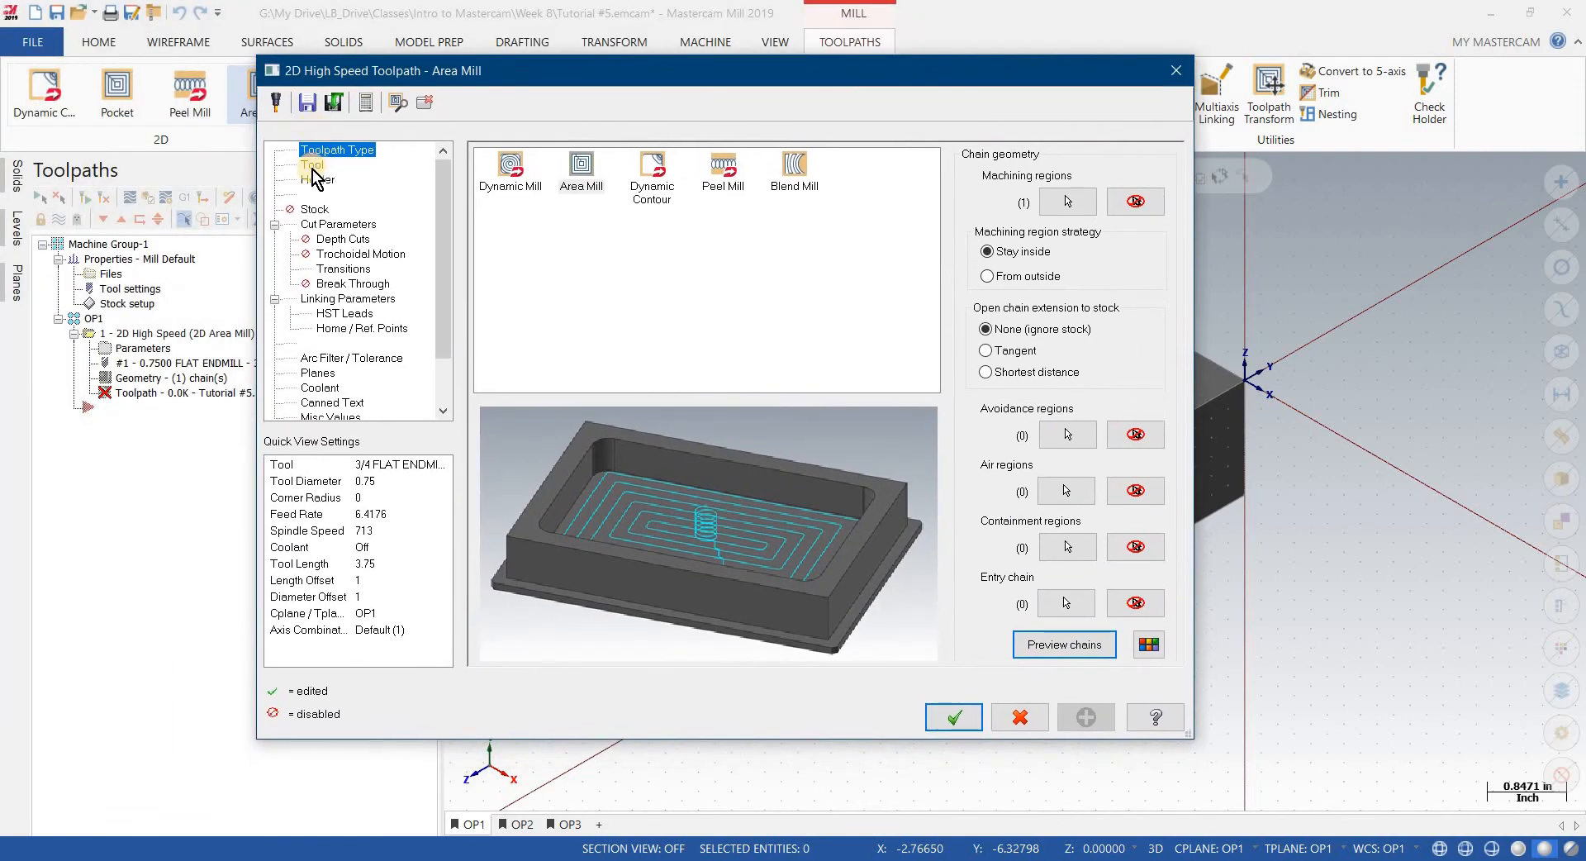
Step: Choose the 3/4 flat endmill as the tool and enter the comment "Machine top pocket"
left_click(313, 169)
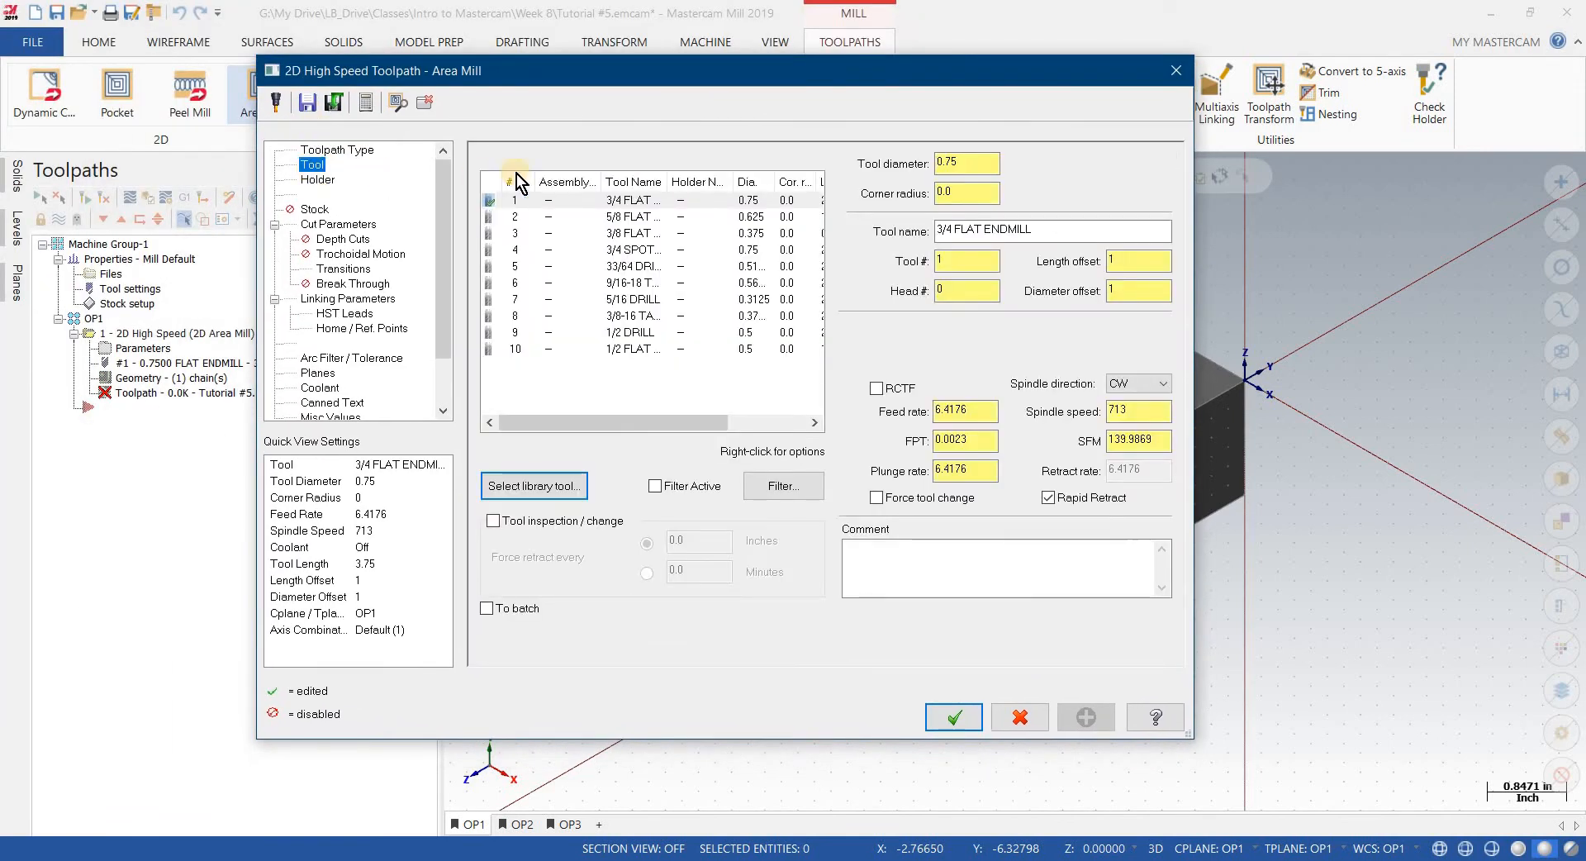
left_click(598, 200)
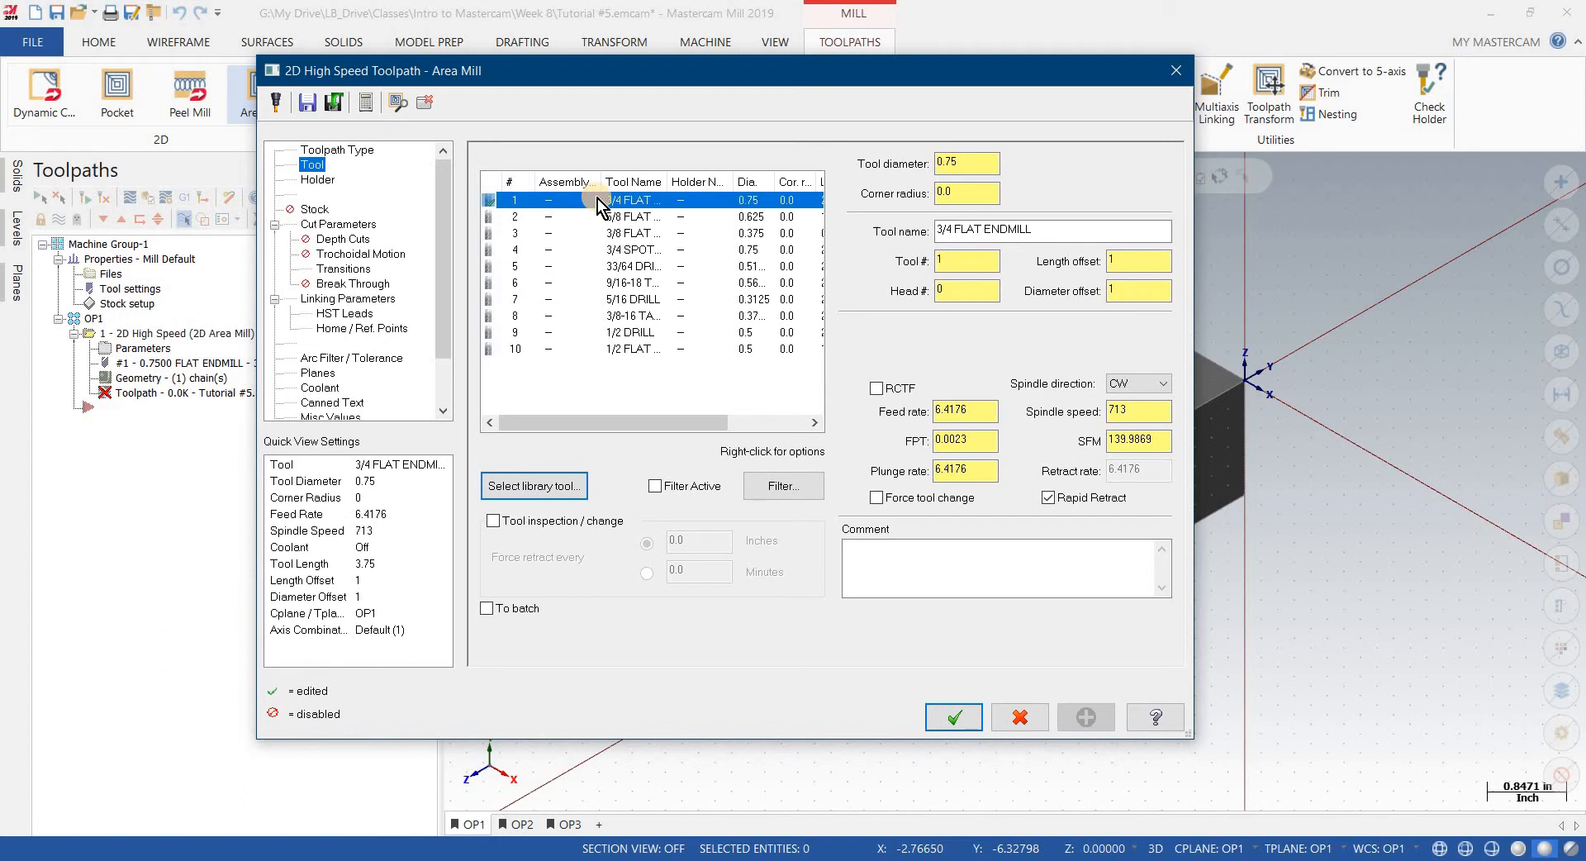
left_click(877, 565)
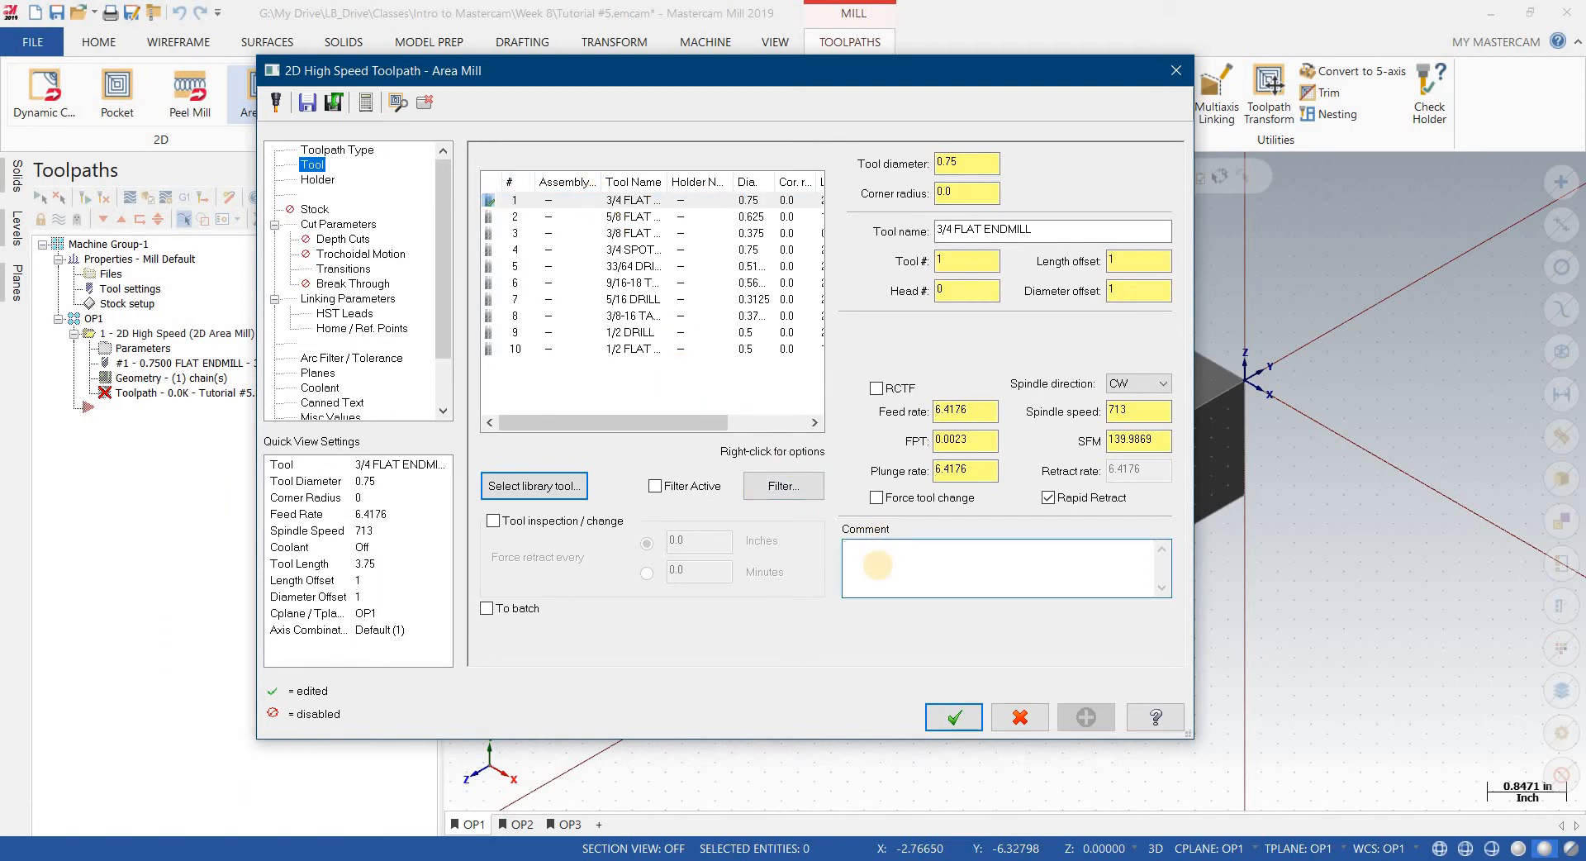
type("Machine top pocket")
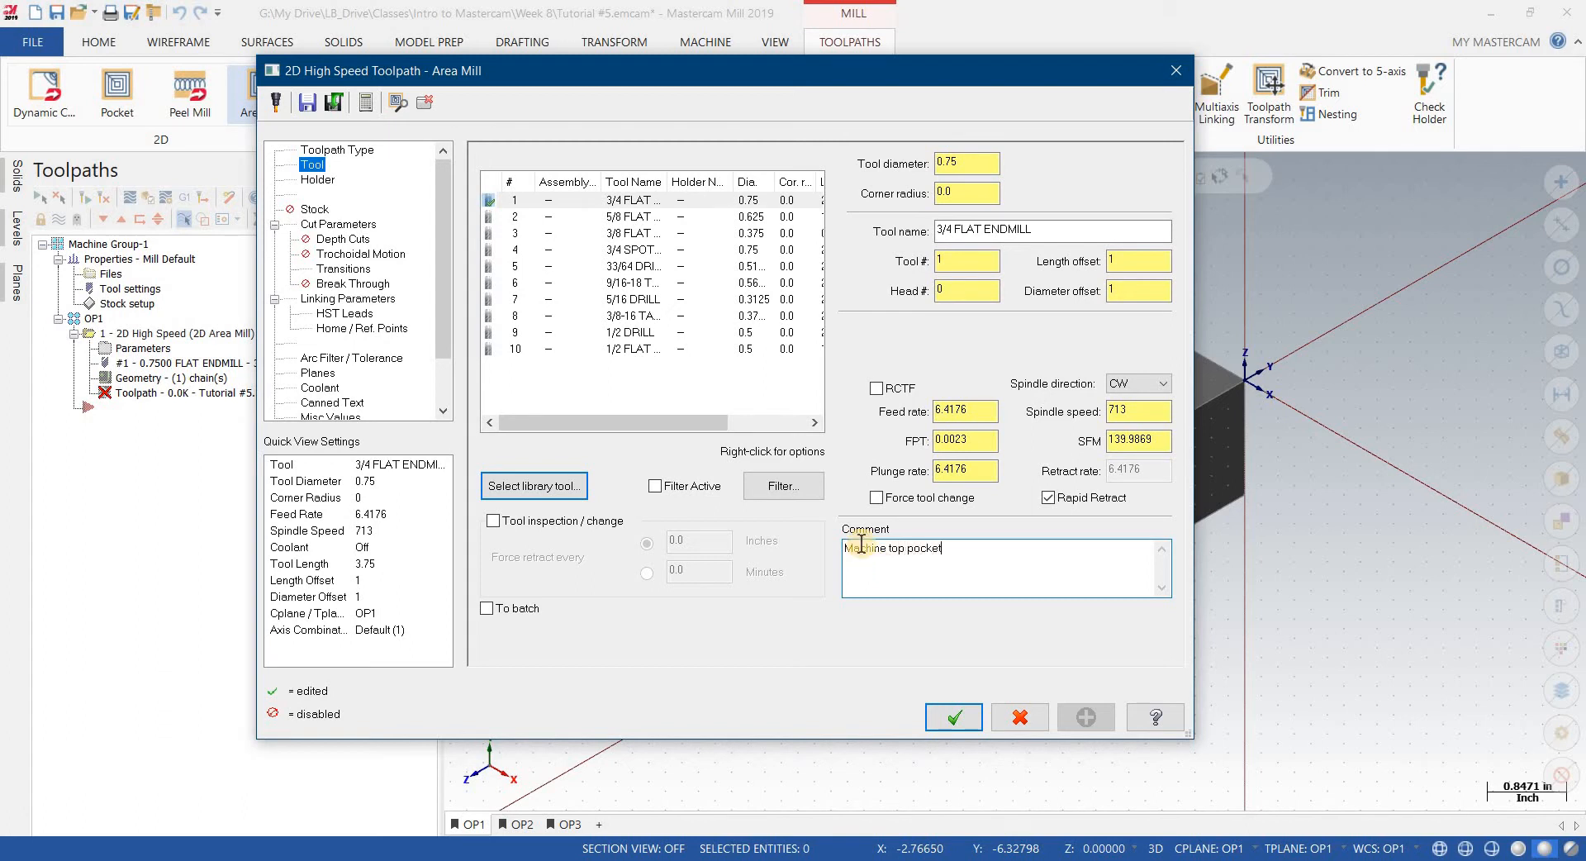
Step: Enable corner rounding in the cut parameters and set the stock to leave on walls and floors to 0
left_click(337, 224)
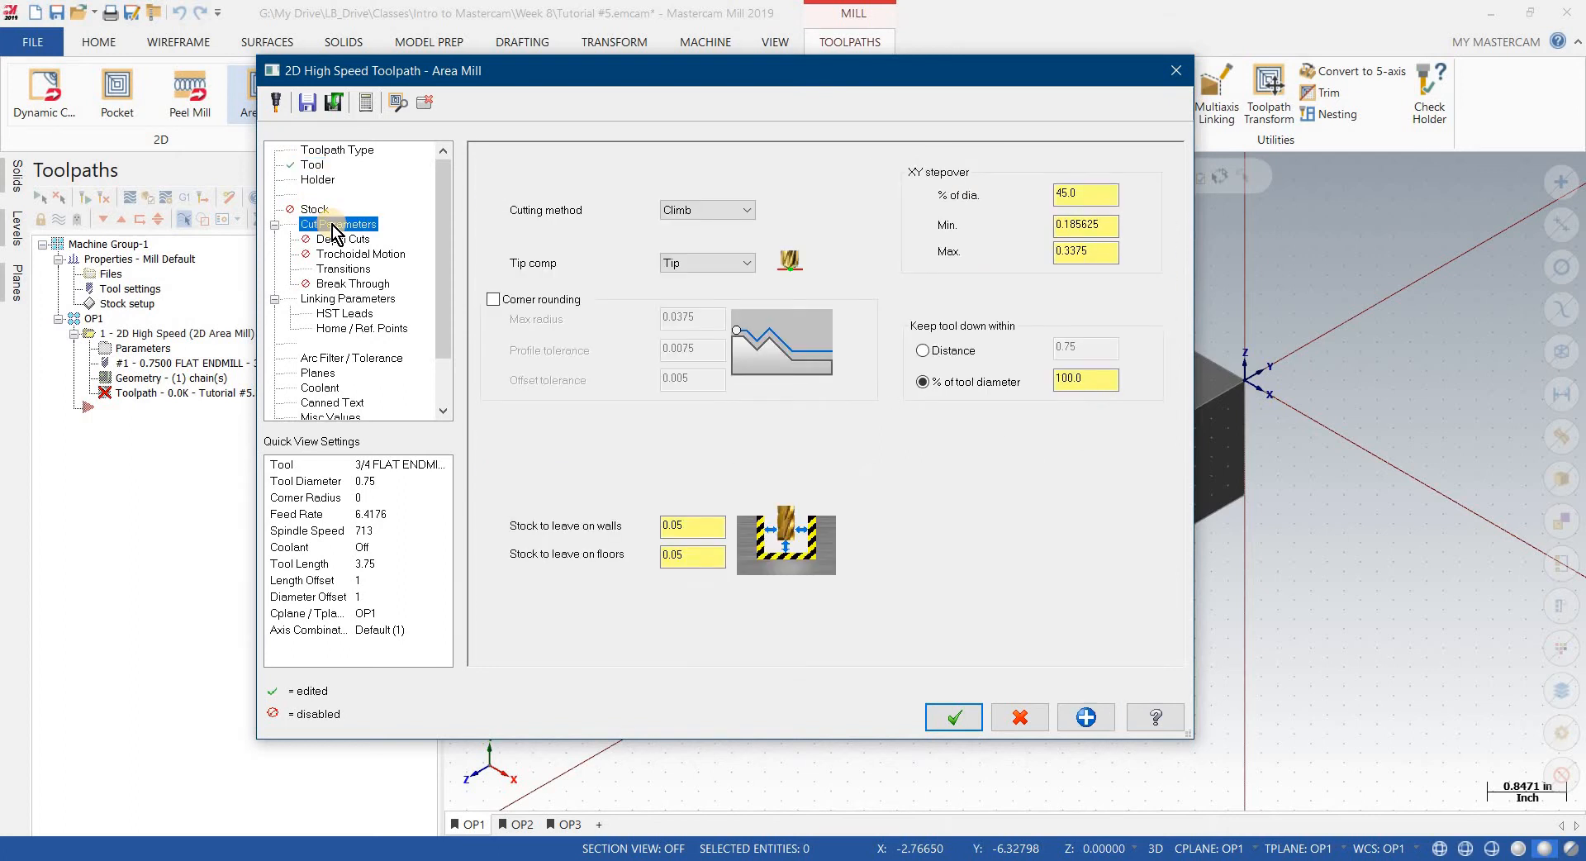
left_click(494, 299)
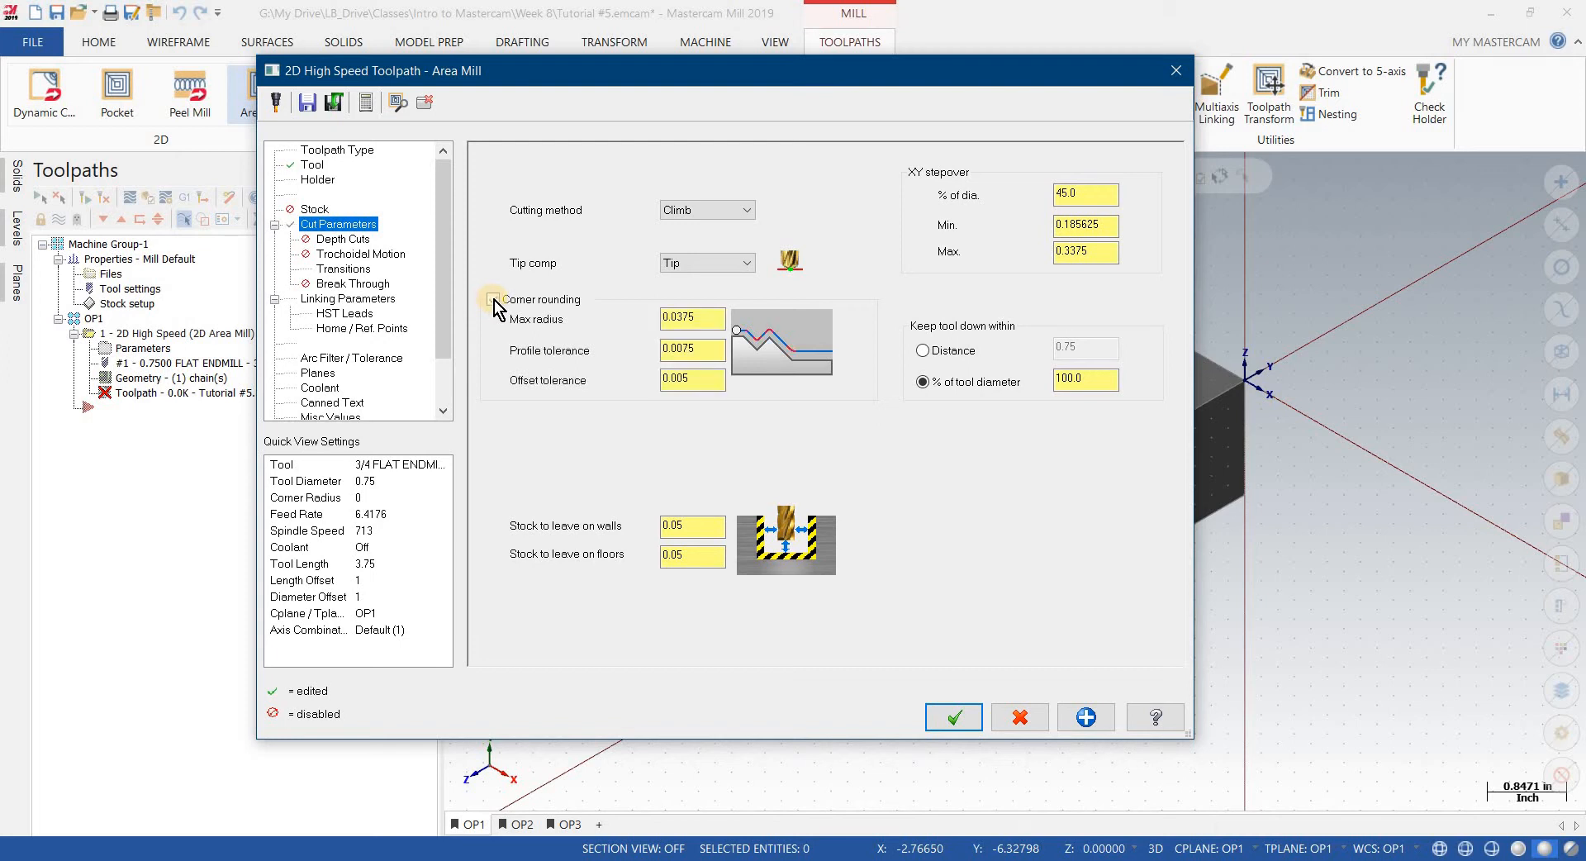
double_click(674, 525)
type("0")
key("Tab")
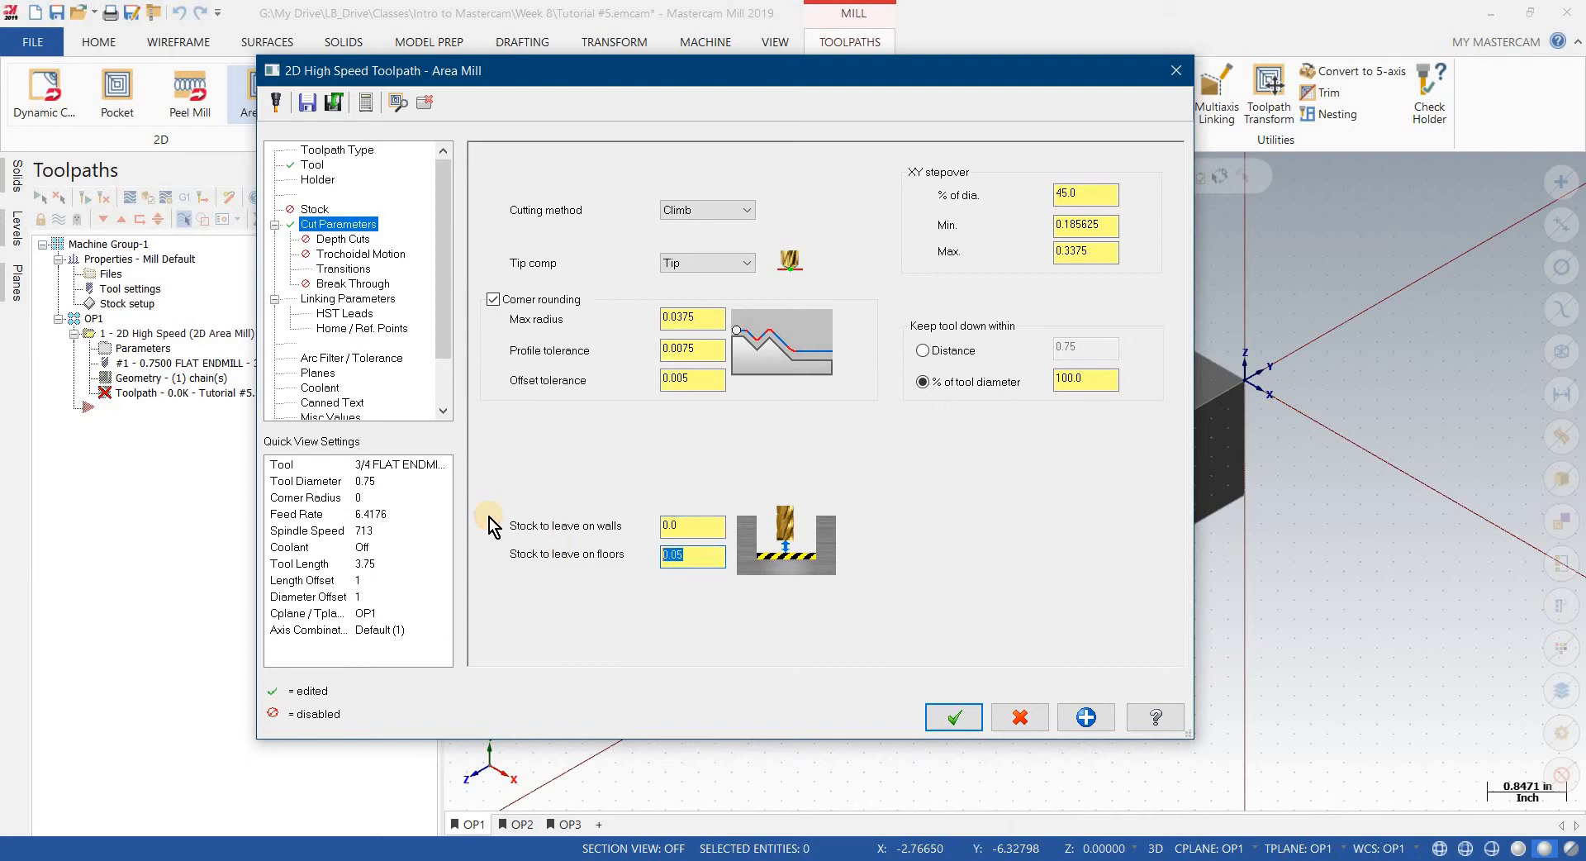
type("0")
left_click(687, 524)
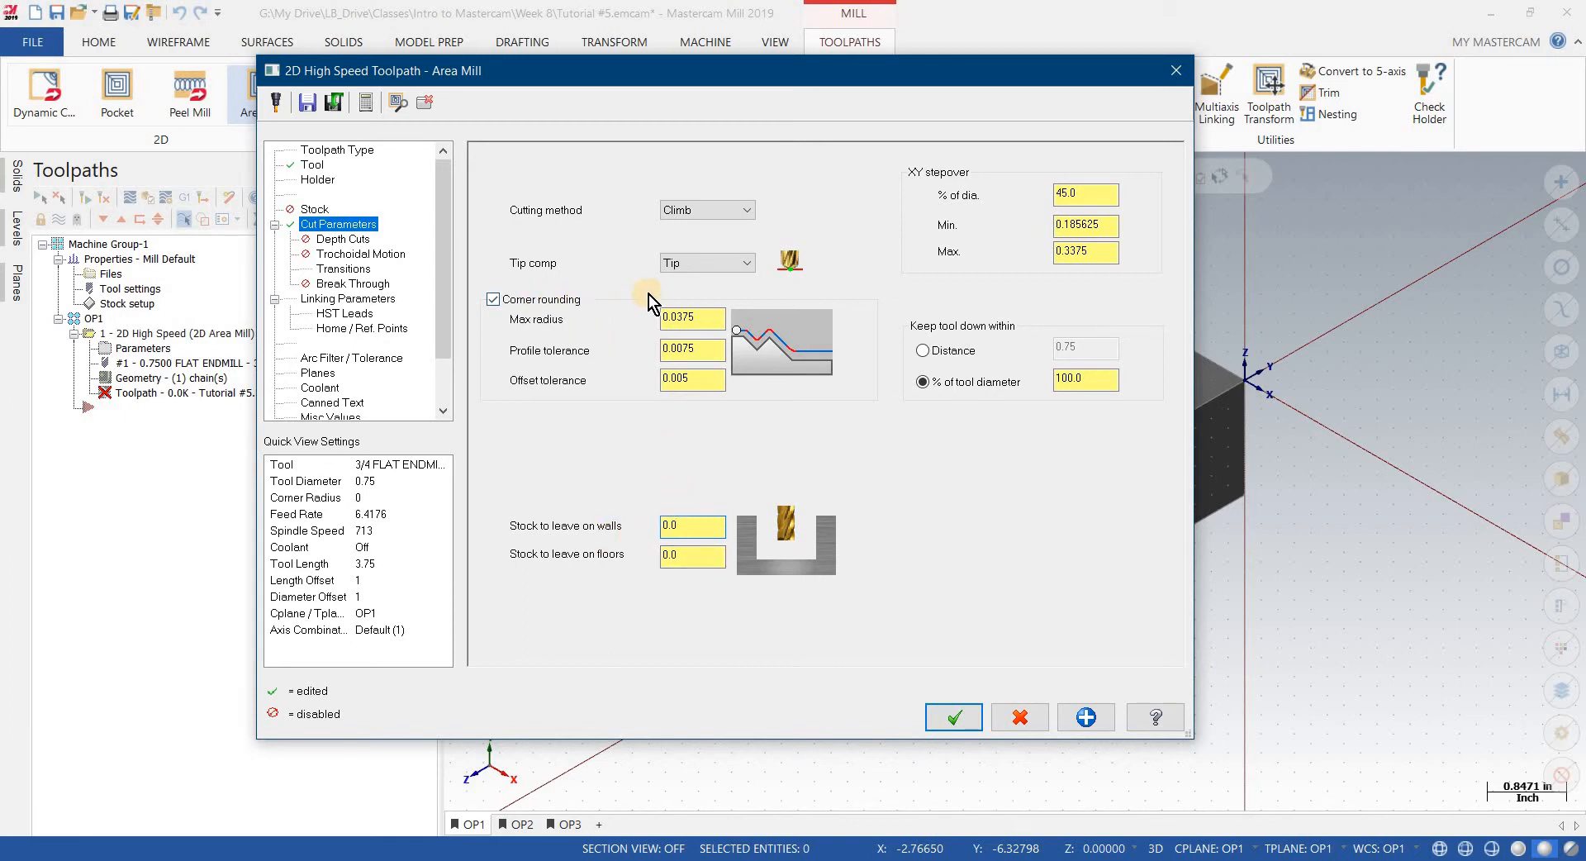
Step: Enable depth cuts with a max rough step of 0.25 and a finish step of 0.05
left_click(349, 240)
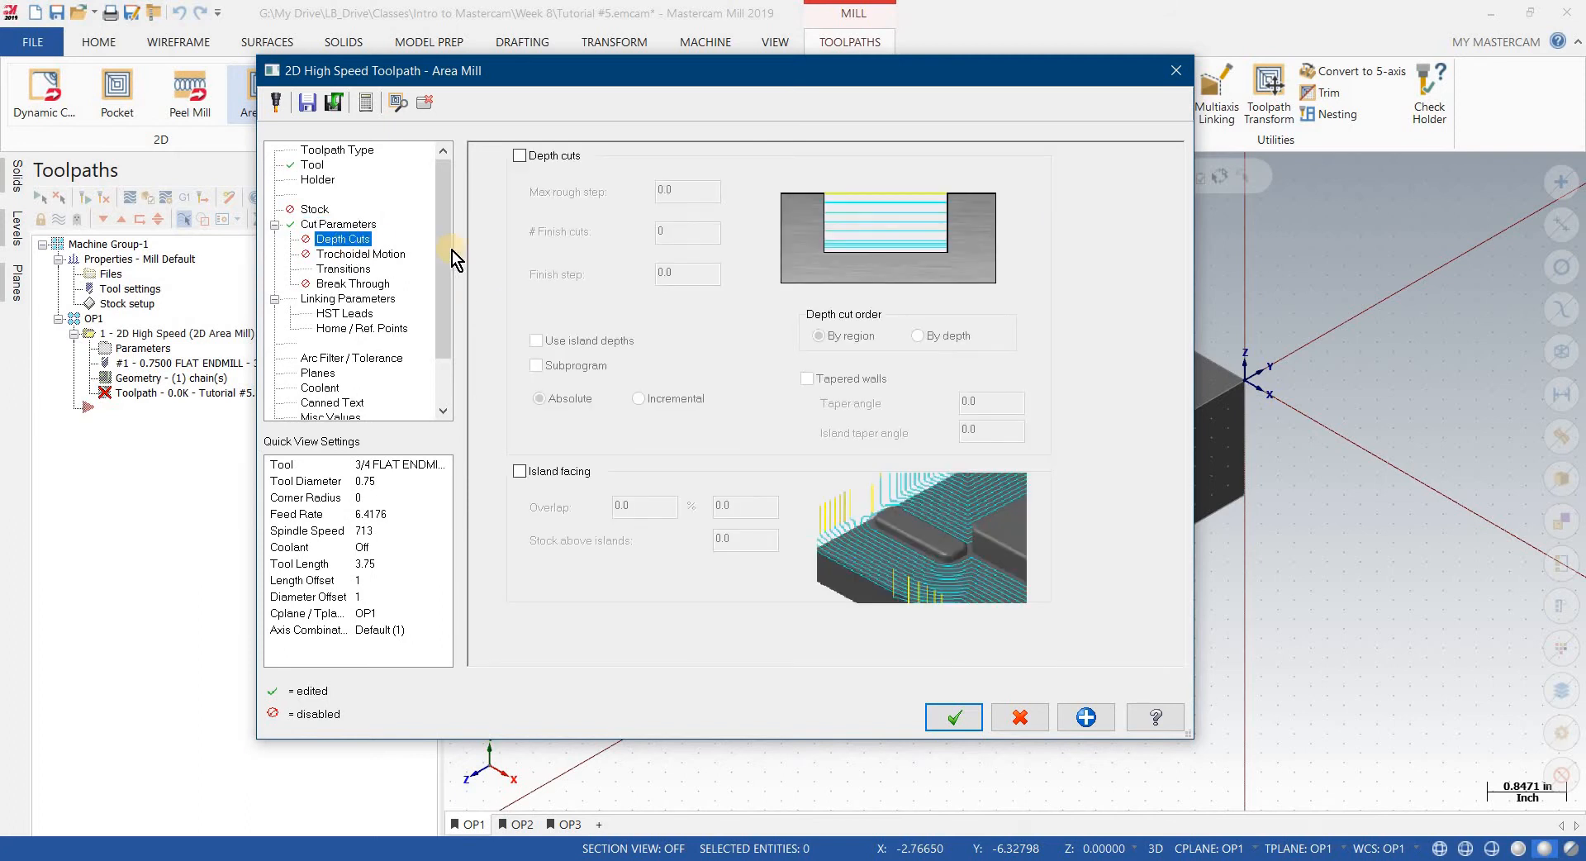
left_click(519, 156)
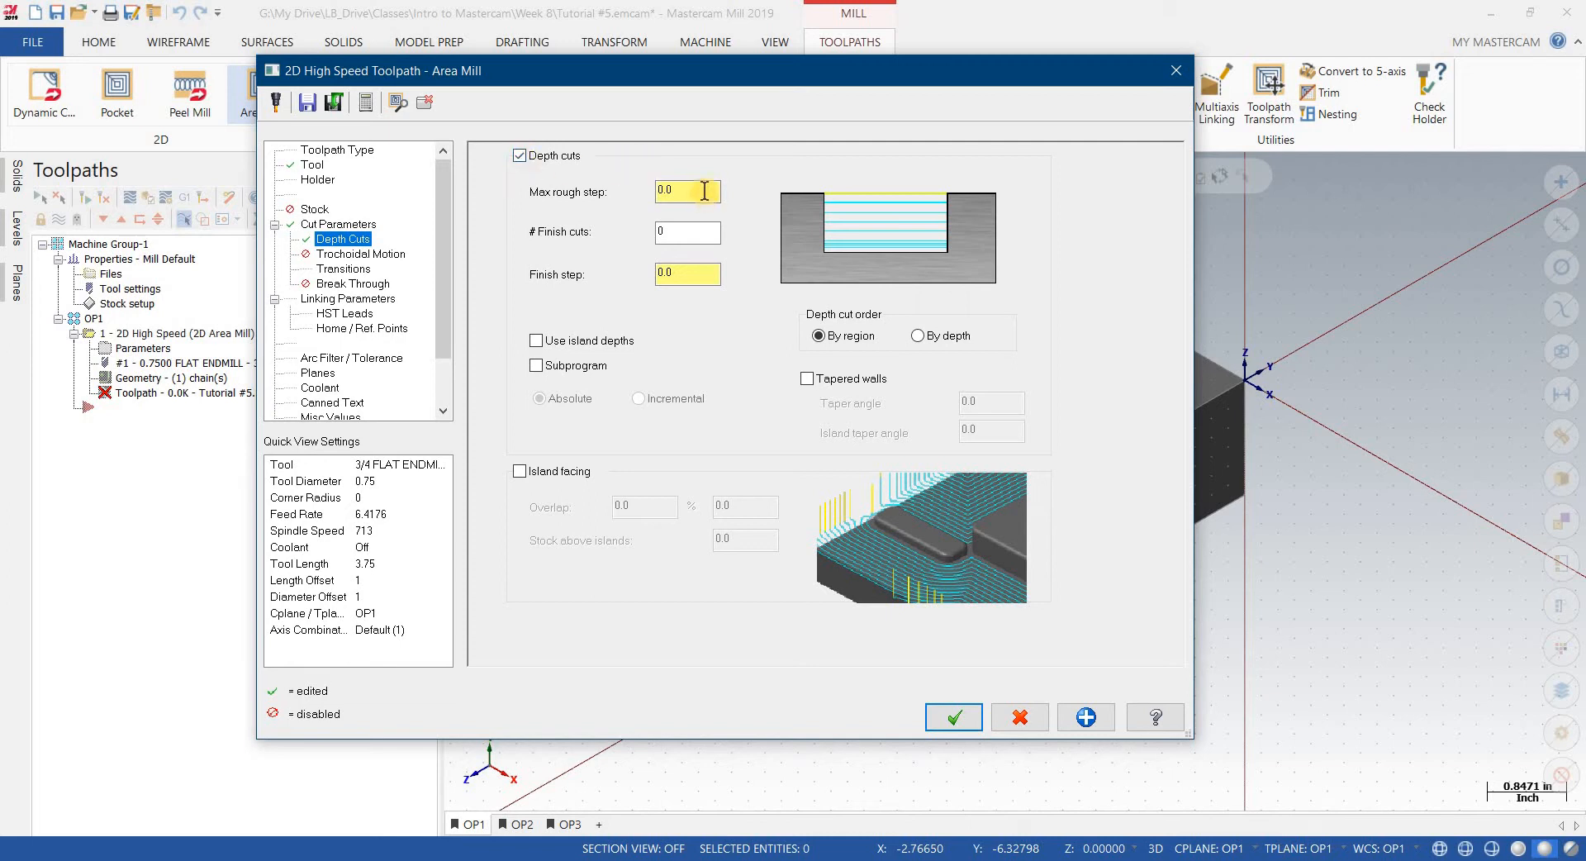
left_click(675, 198)
type(".25")
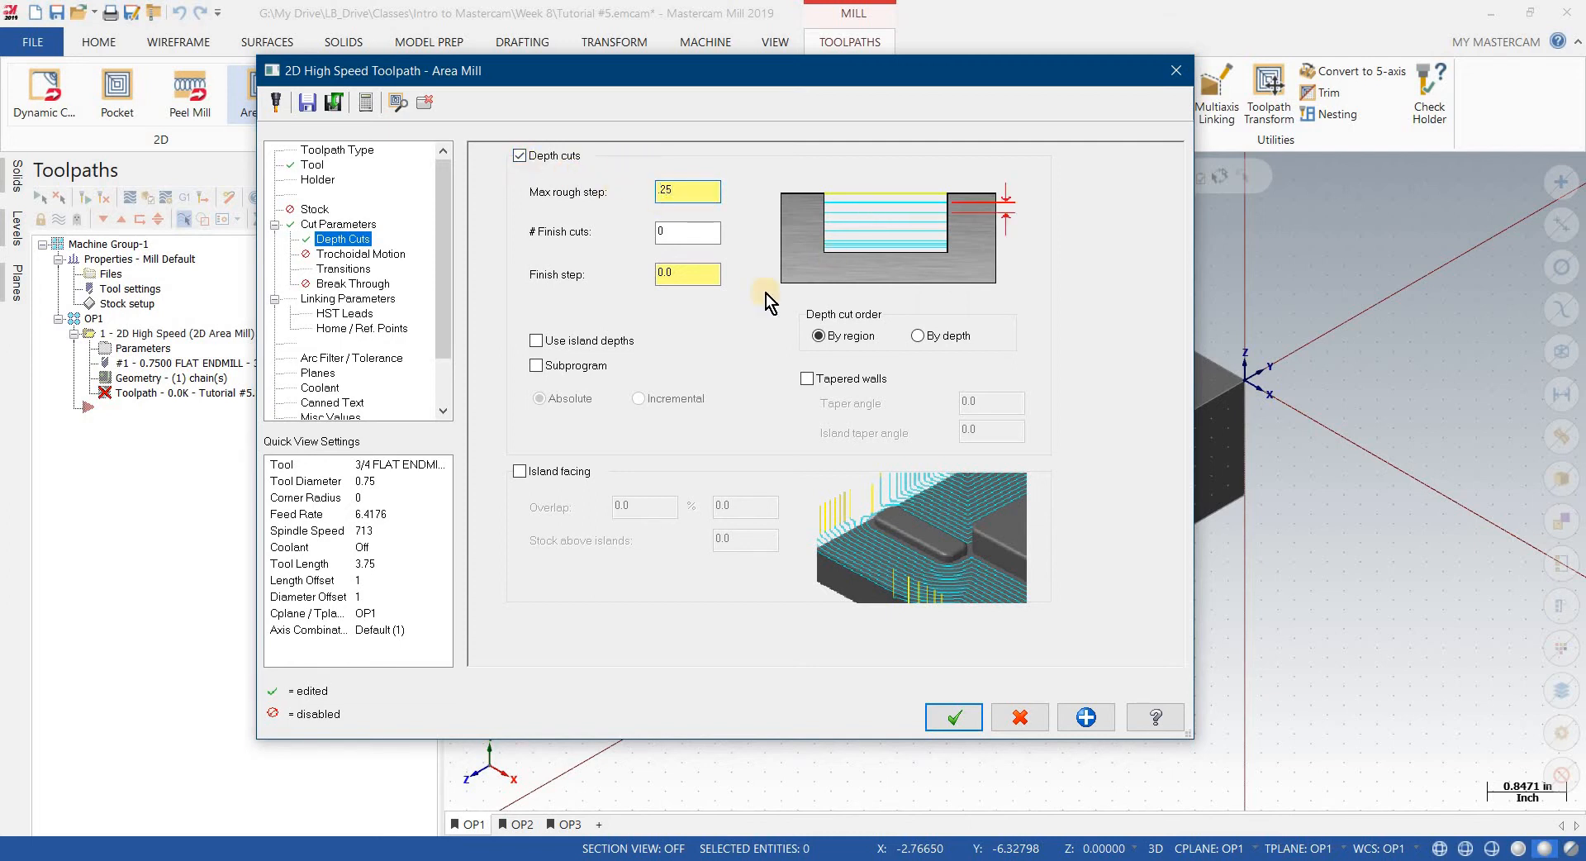
left_click(686, 277)
type("0.05")
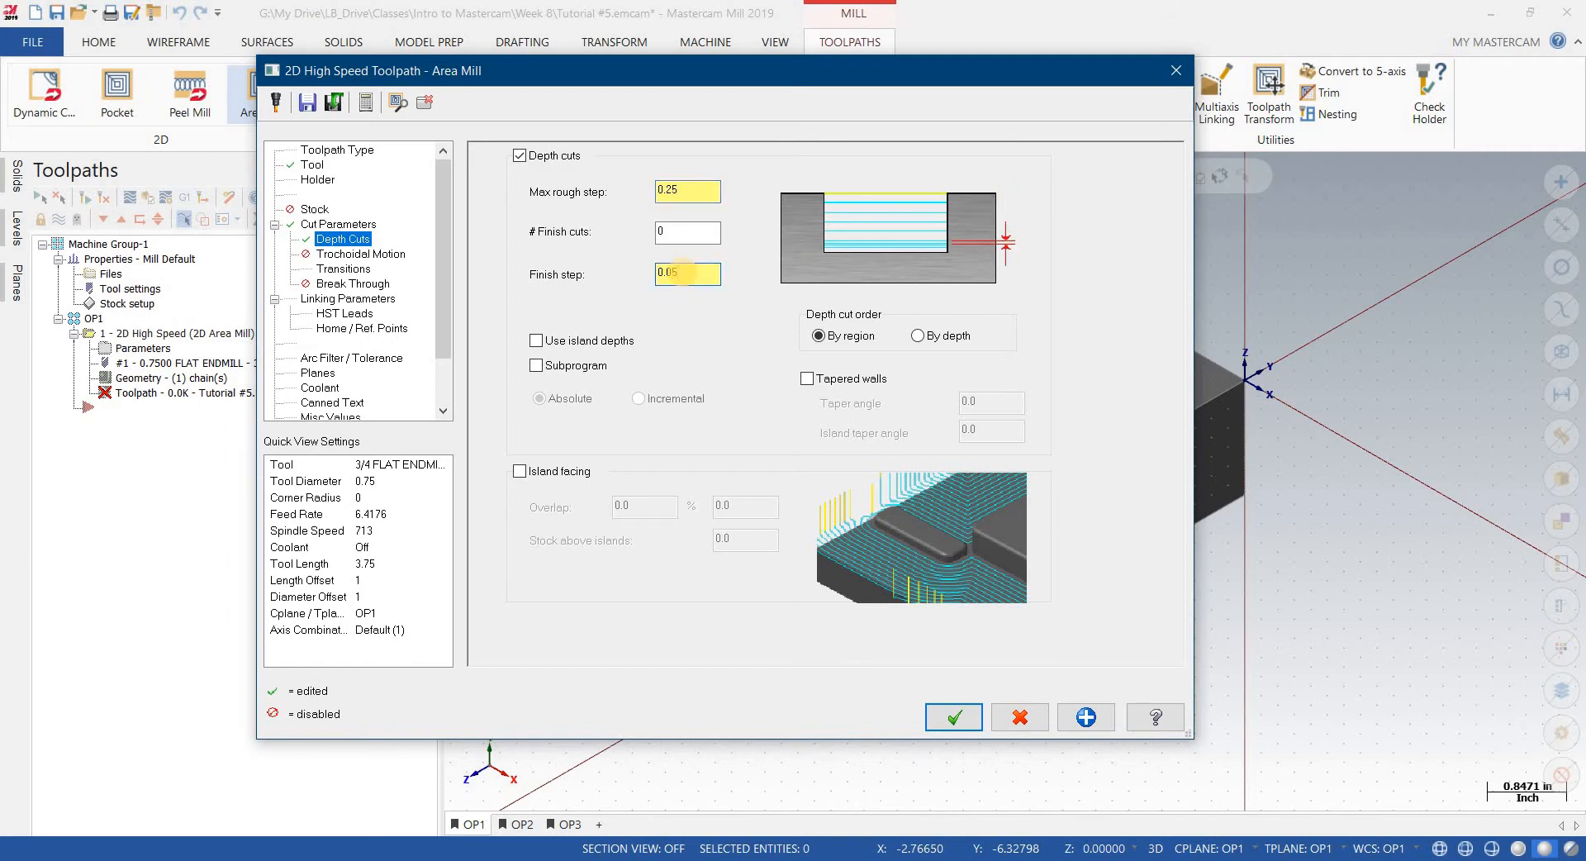
Step: Set the entry helix radius in the transition settings to 0.37
left_click(354, 269)
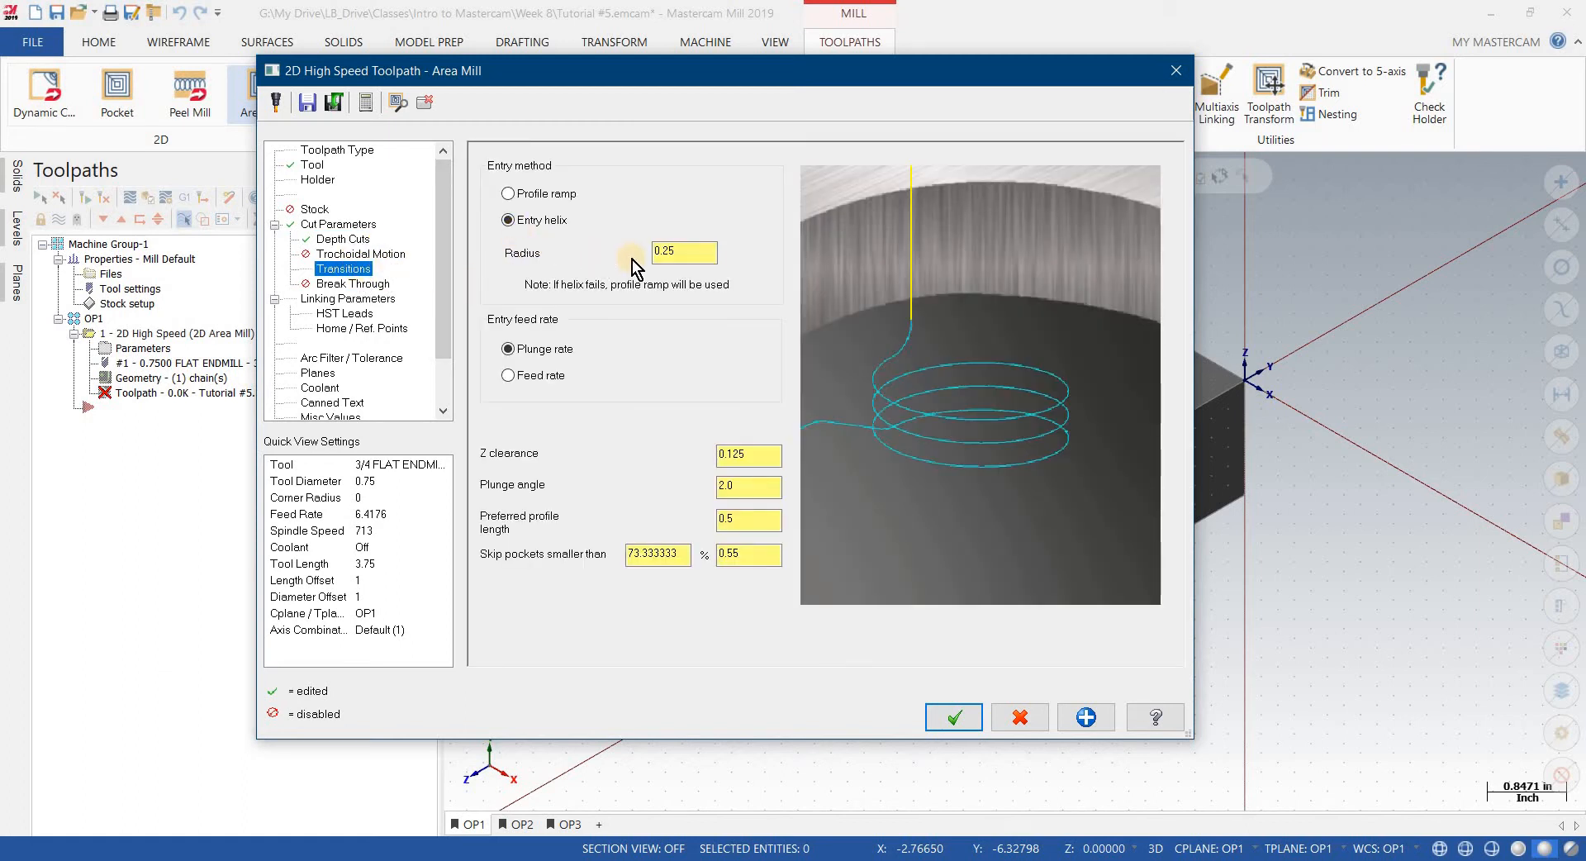
left_click_drag(698, 252, 588, 255)
type(".5")
left_click_drag(682, 252, 602, 248)
type(".37")
Step: Enable the clearance height at 1.0 and set the retract height to 0.5, with incremental depth, in the linking parameters
left_click(329, 313)
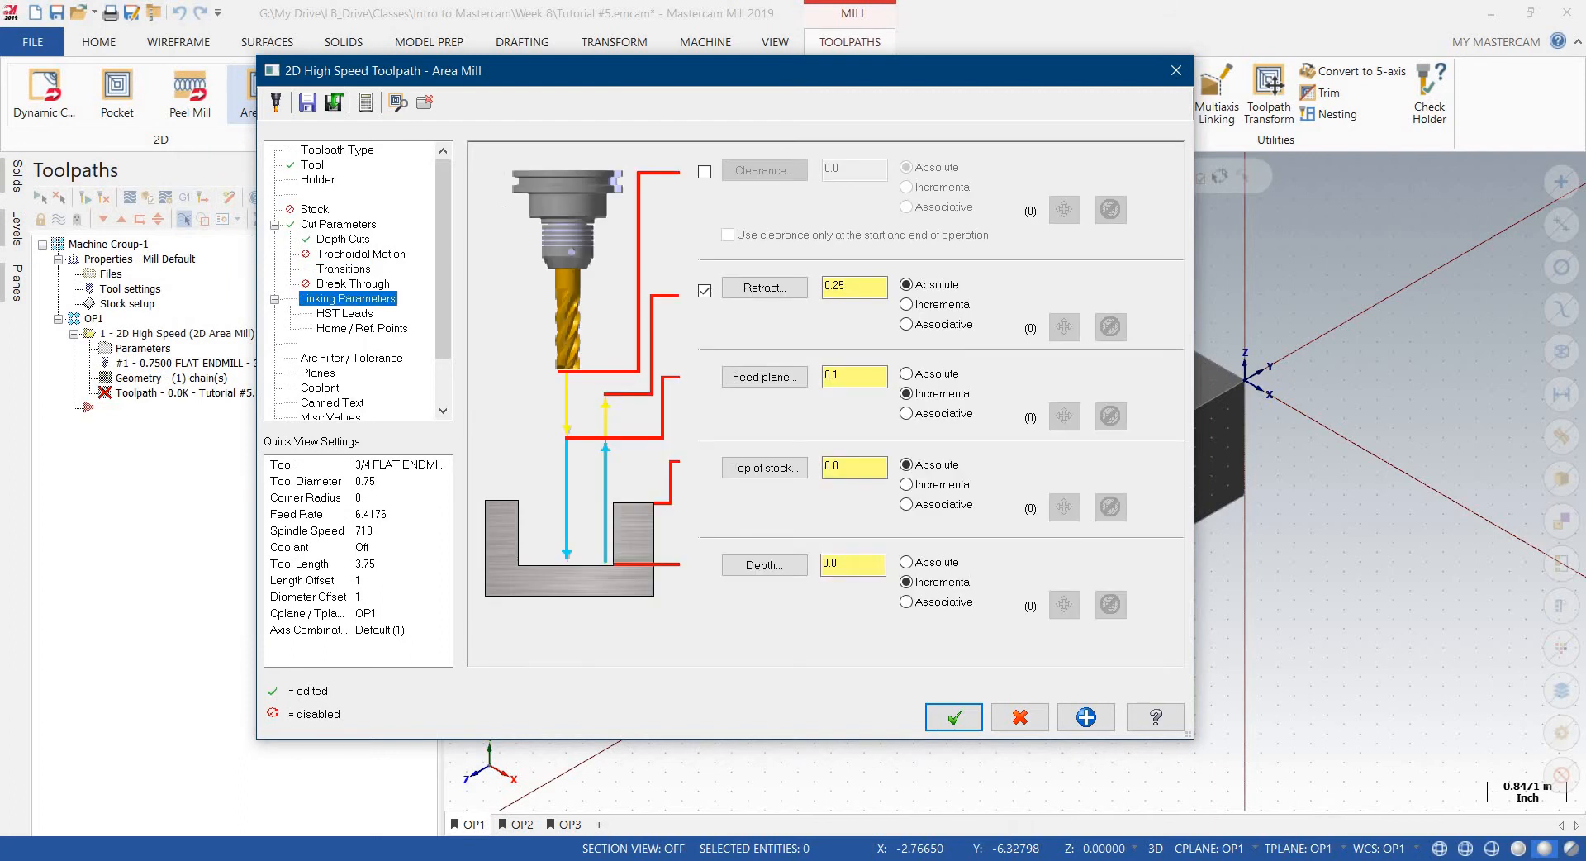
left_click(705, 172)
left_click_drag(840, 168, 776, 172)
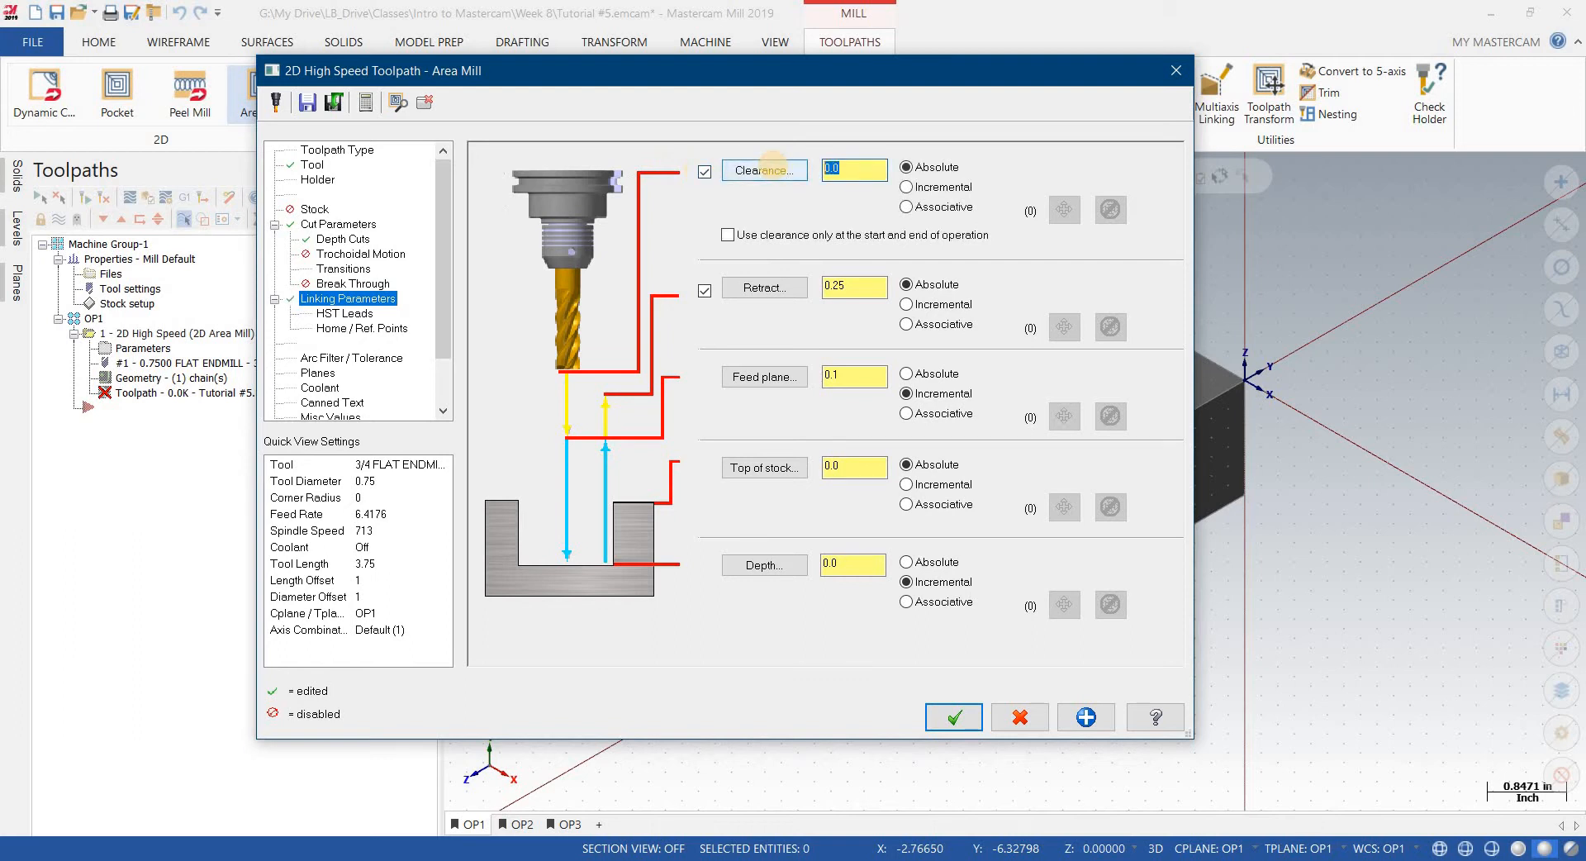
type("1.0")
left_click_drag(865, 286, 776, 287)
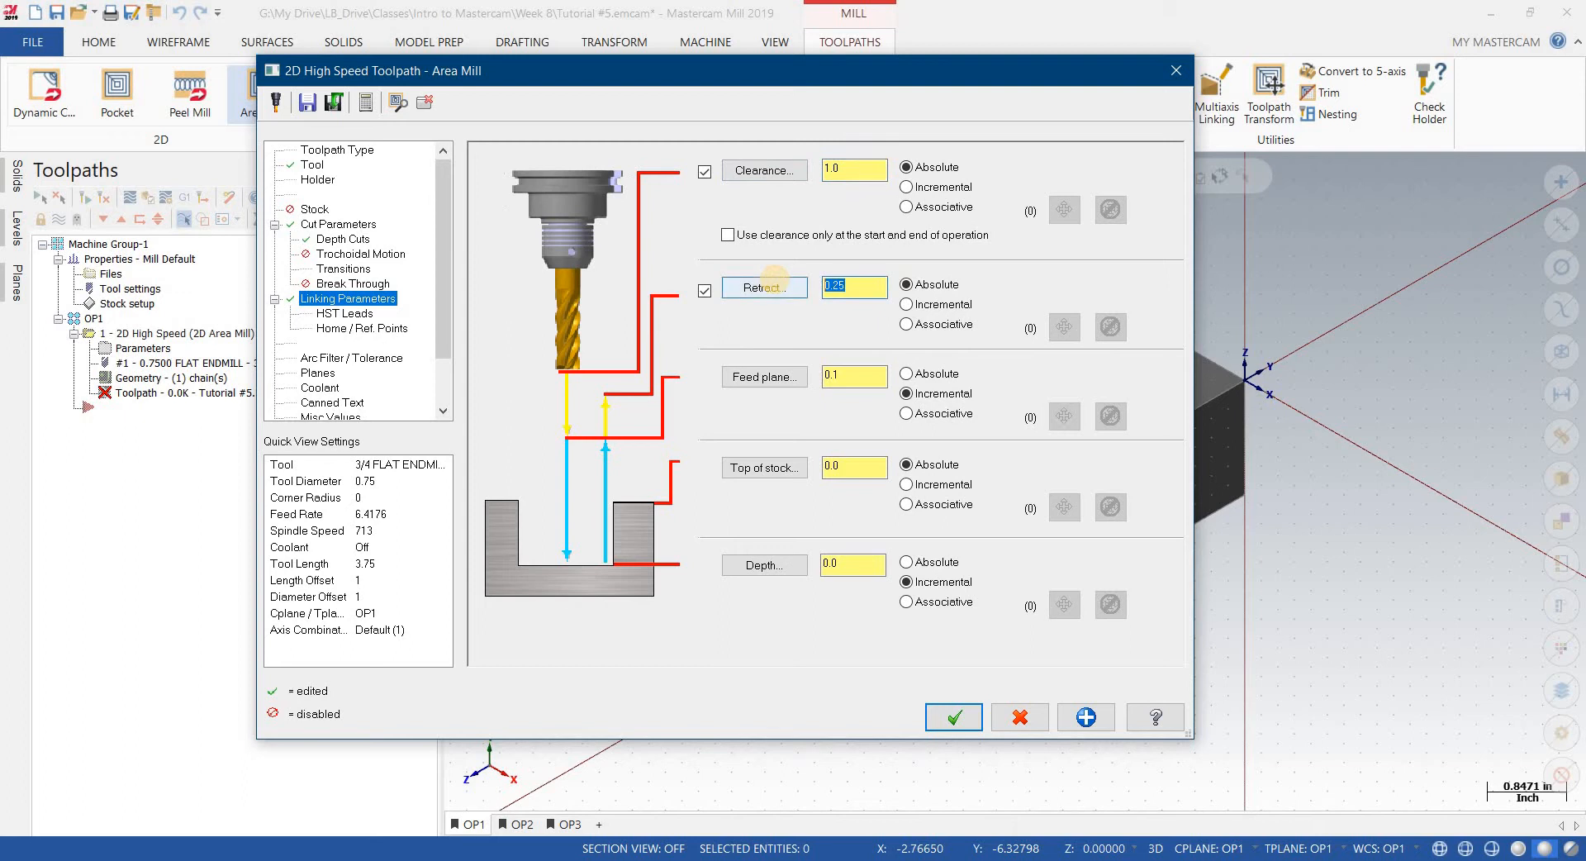
type(".5")
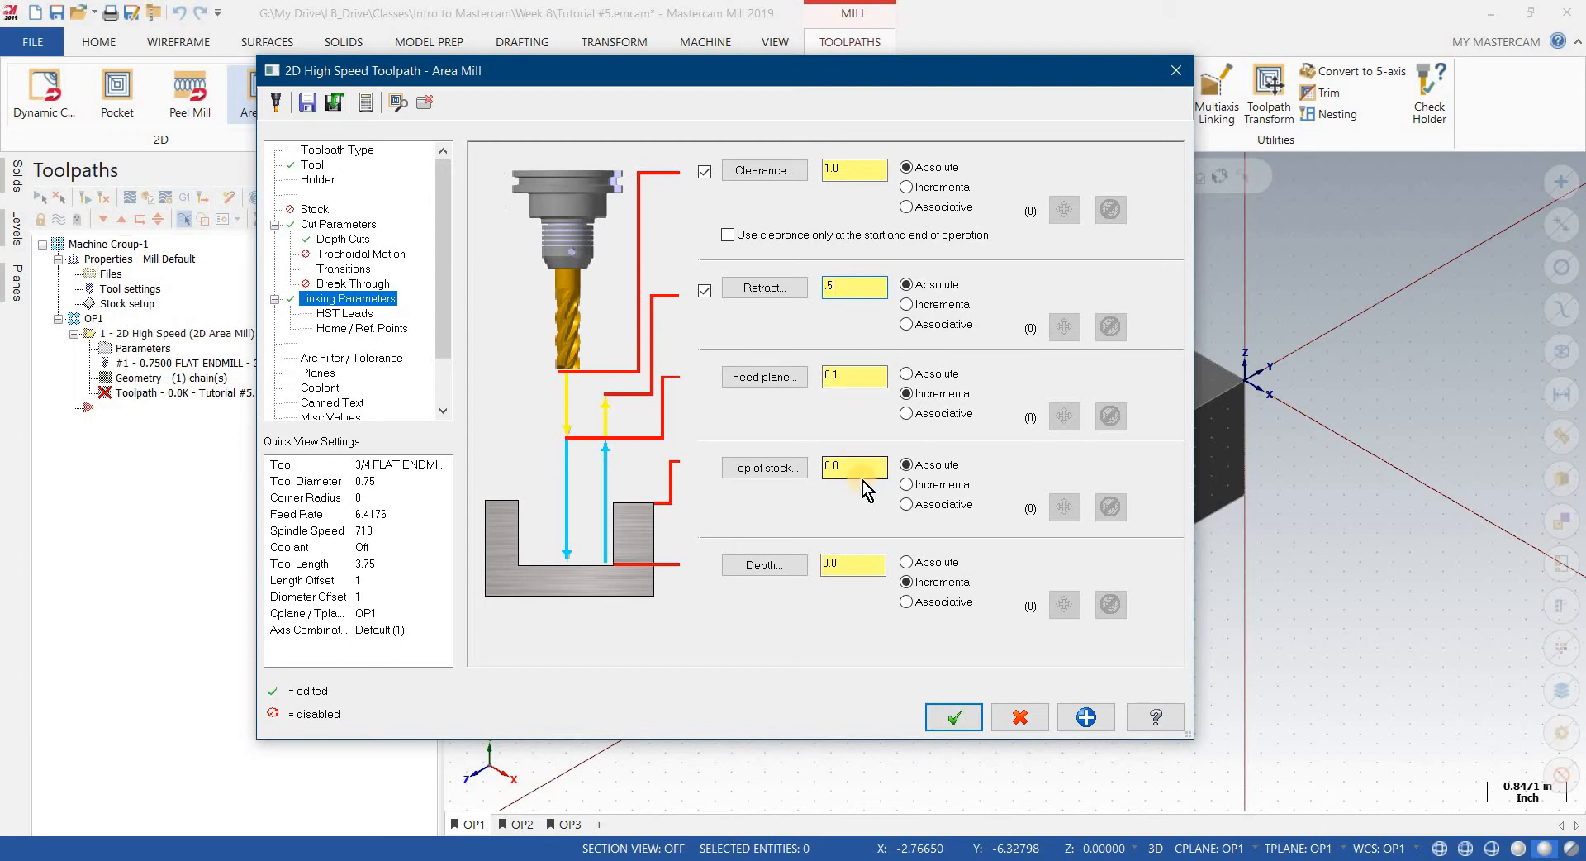
left_click(858, 567)
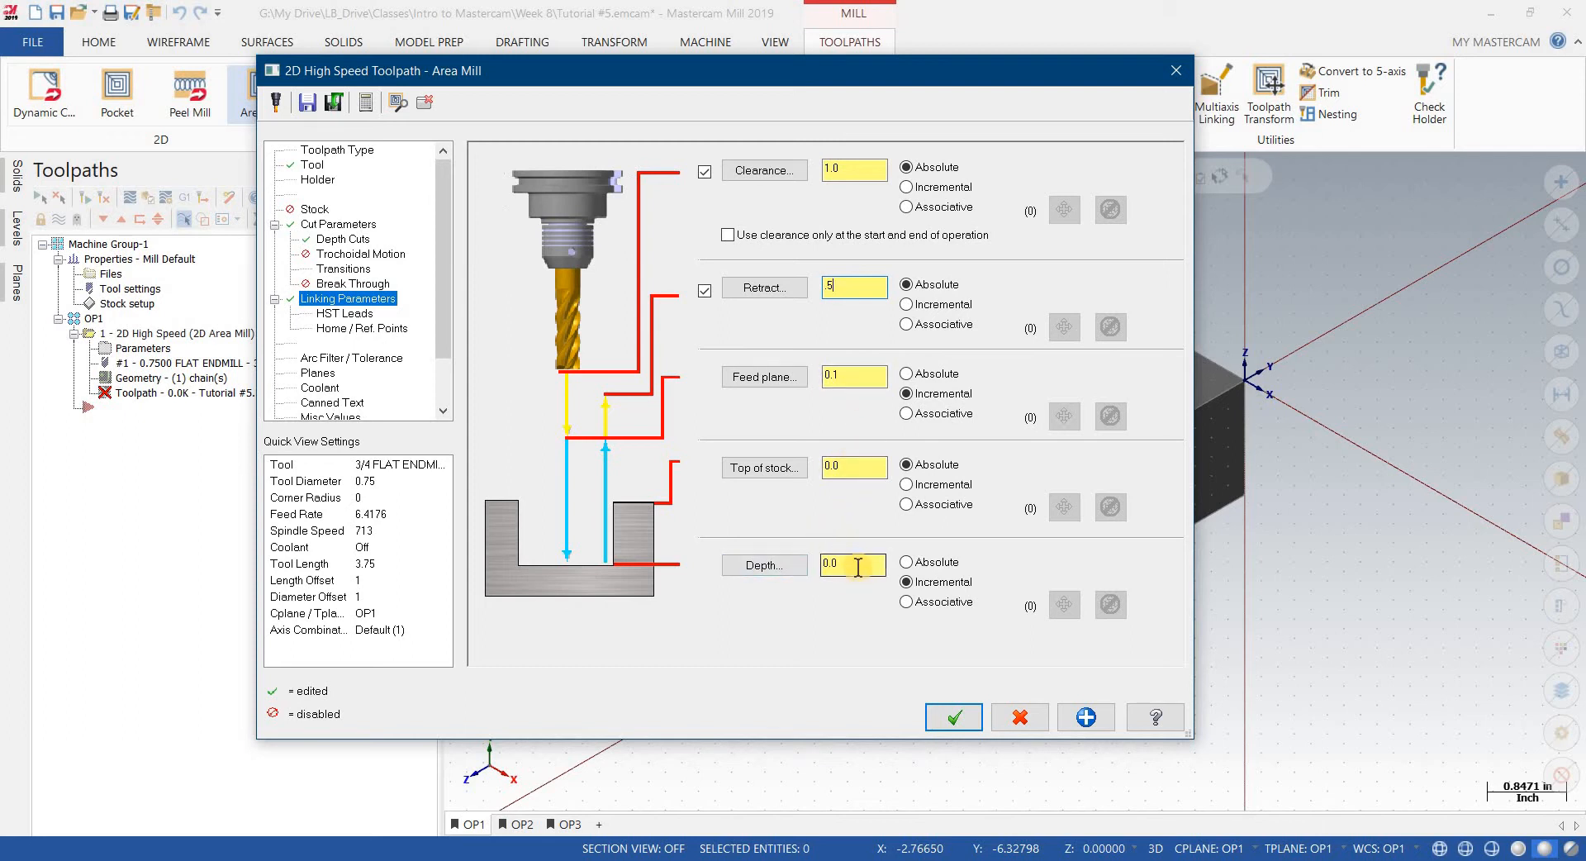
left_click(933, 583)
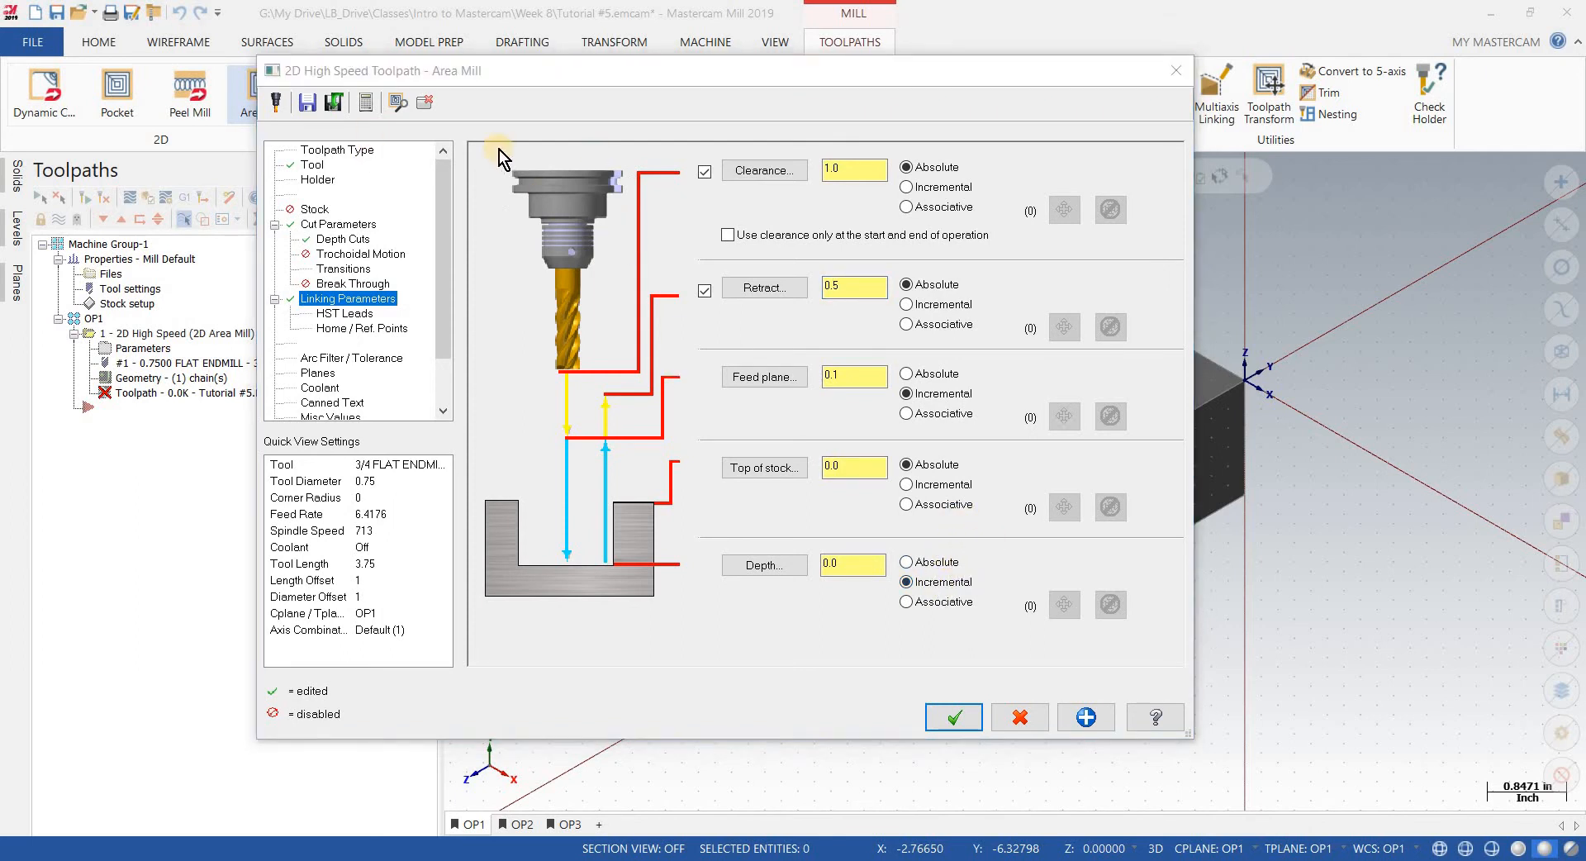
Step: Generate a preview of the Area Mill toolpath and examine its helix entry and passes in the pocket with the dialog hidden
left_click(396, 102)
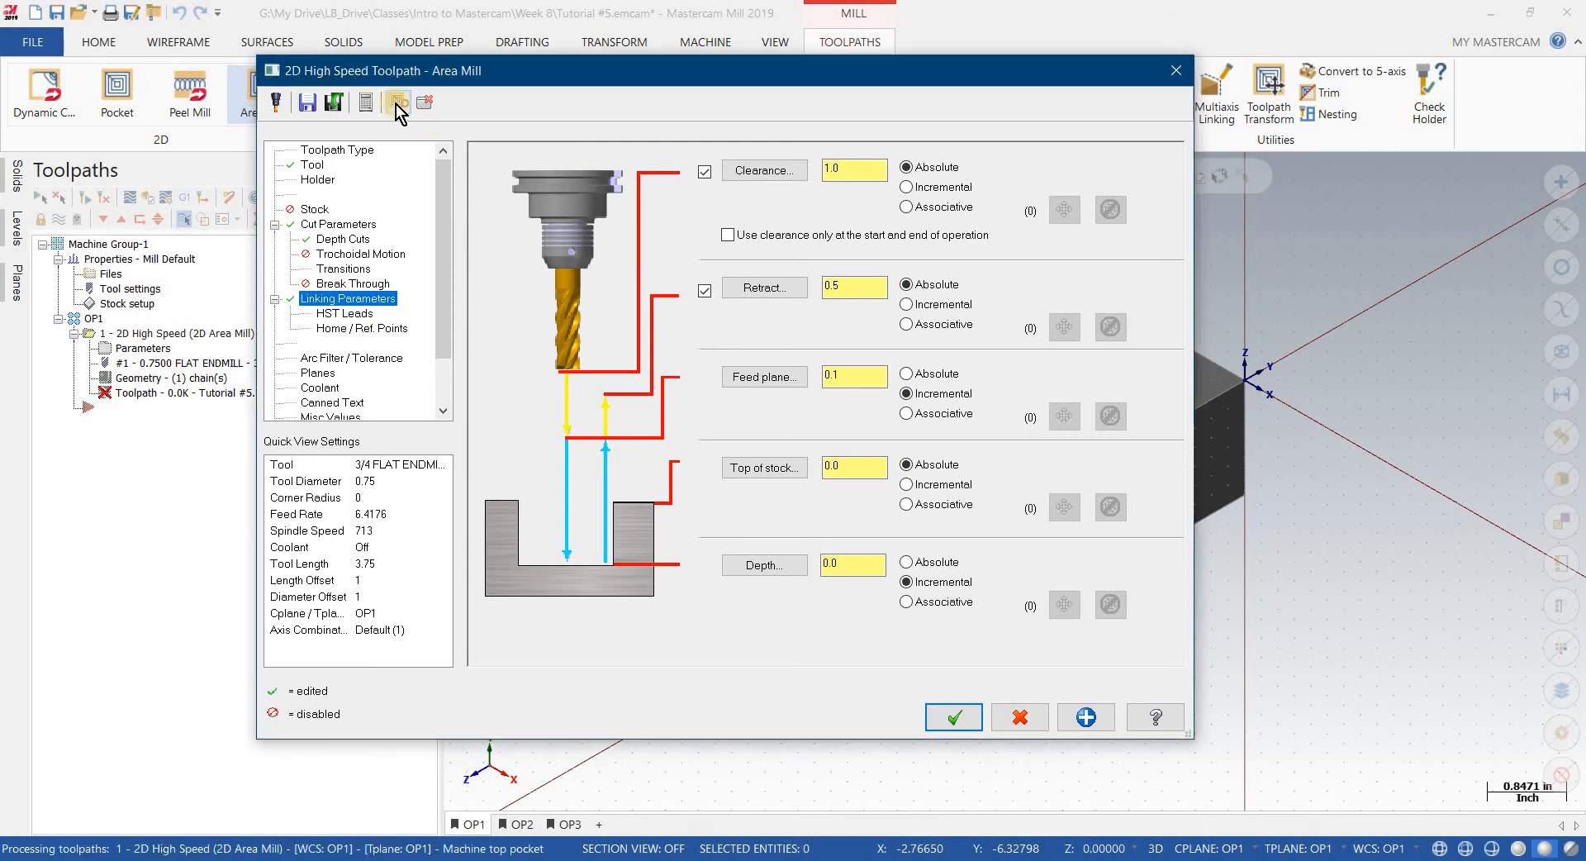
left_click(425, 106)
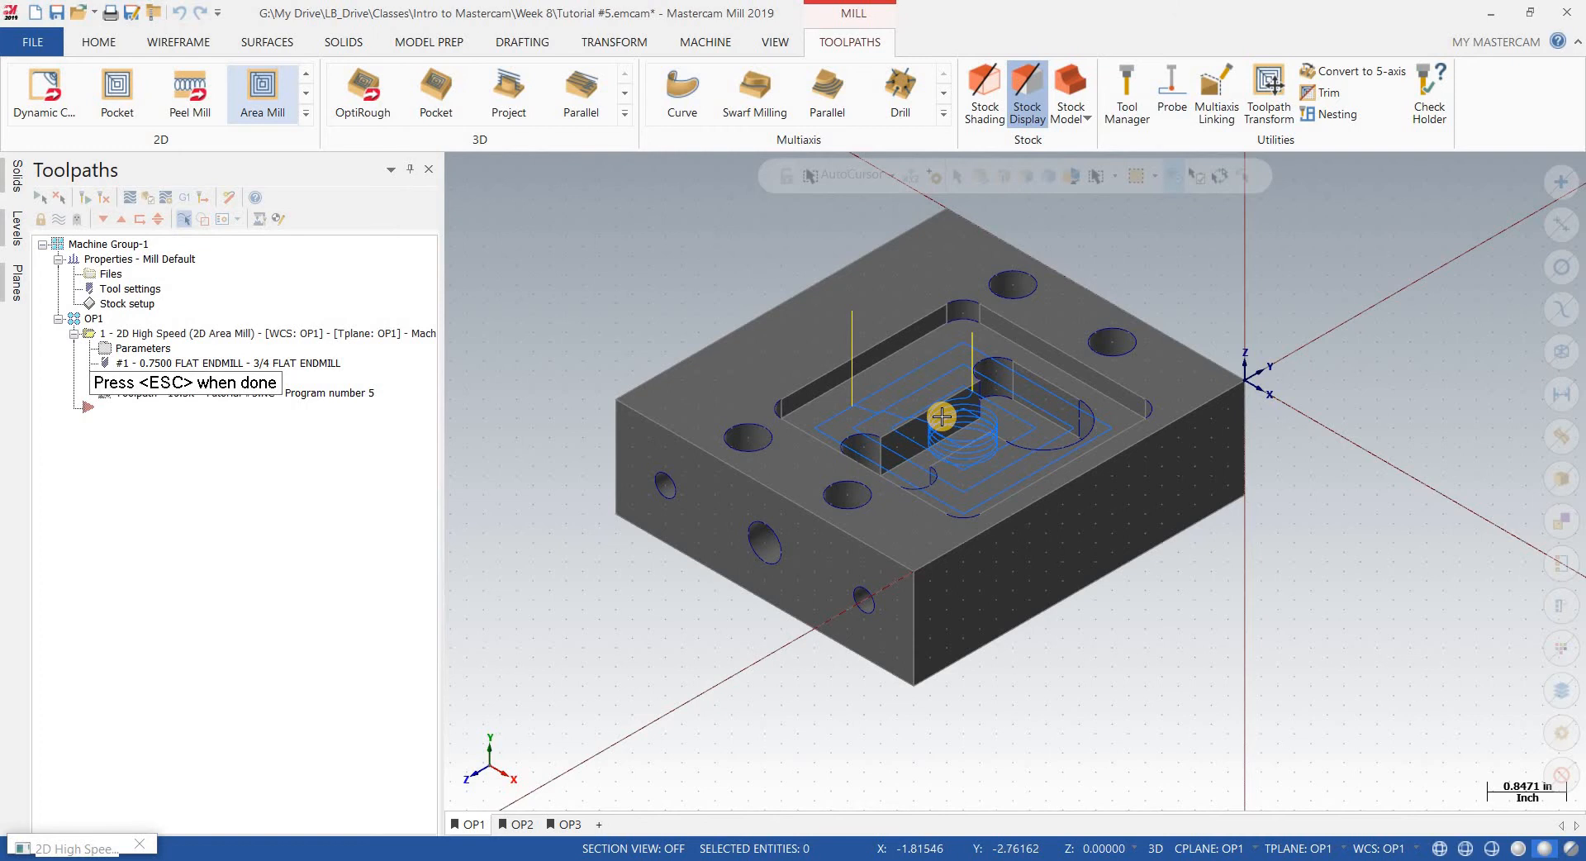
scroll(942, 416, "up", 2)
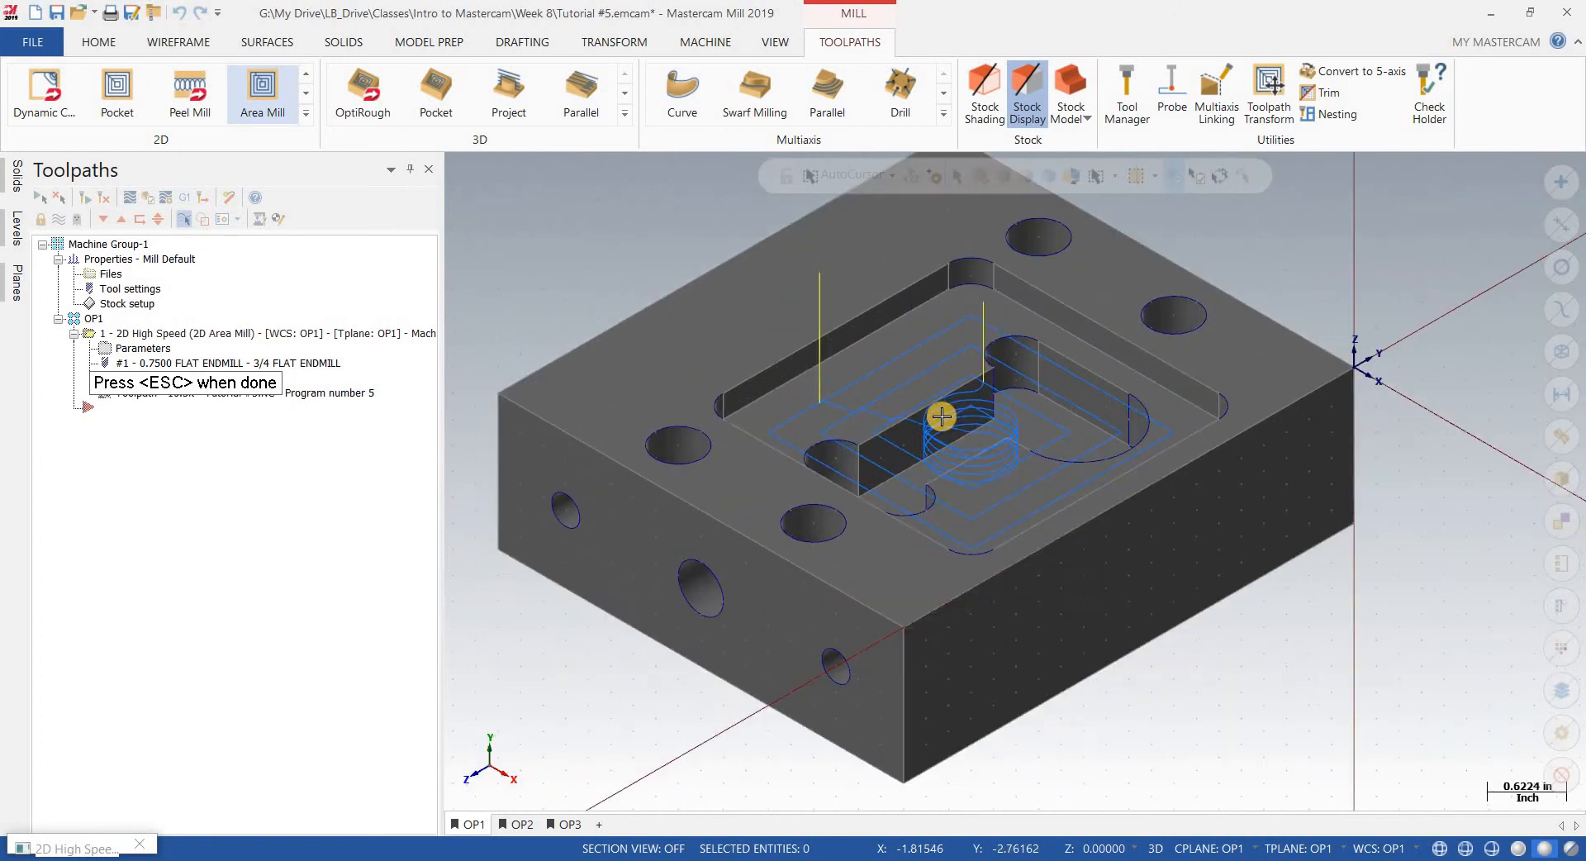
scroll(942, 415, "up", 2)
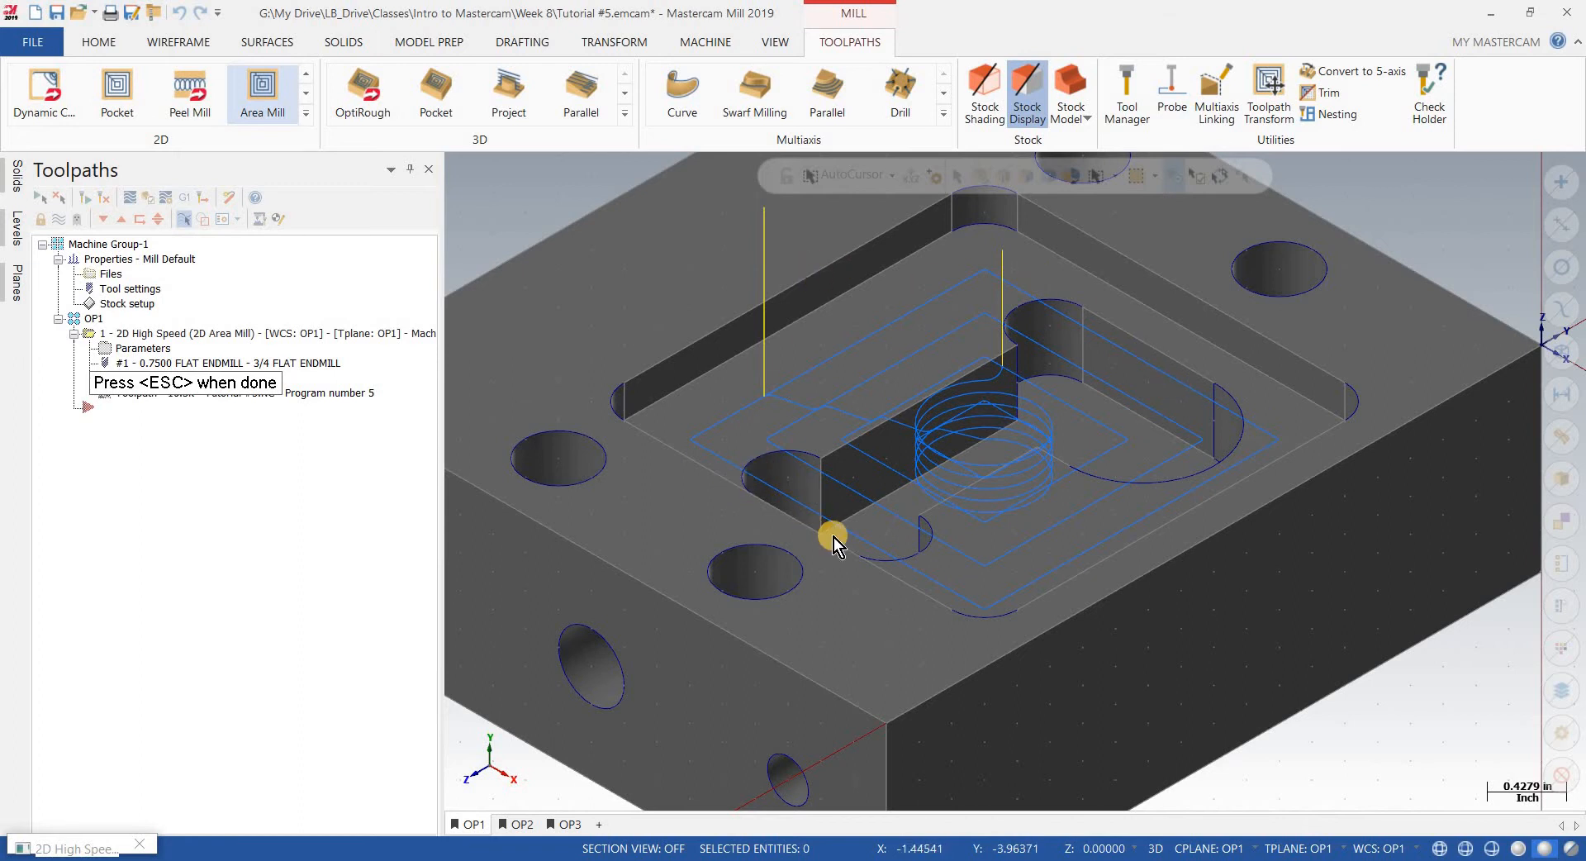
key("Escape")
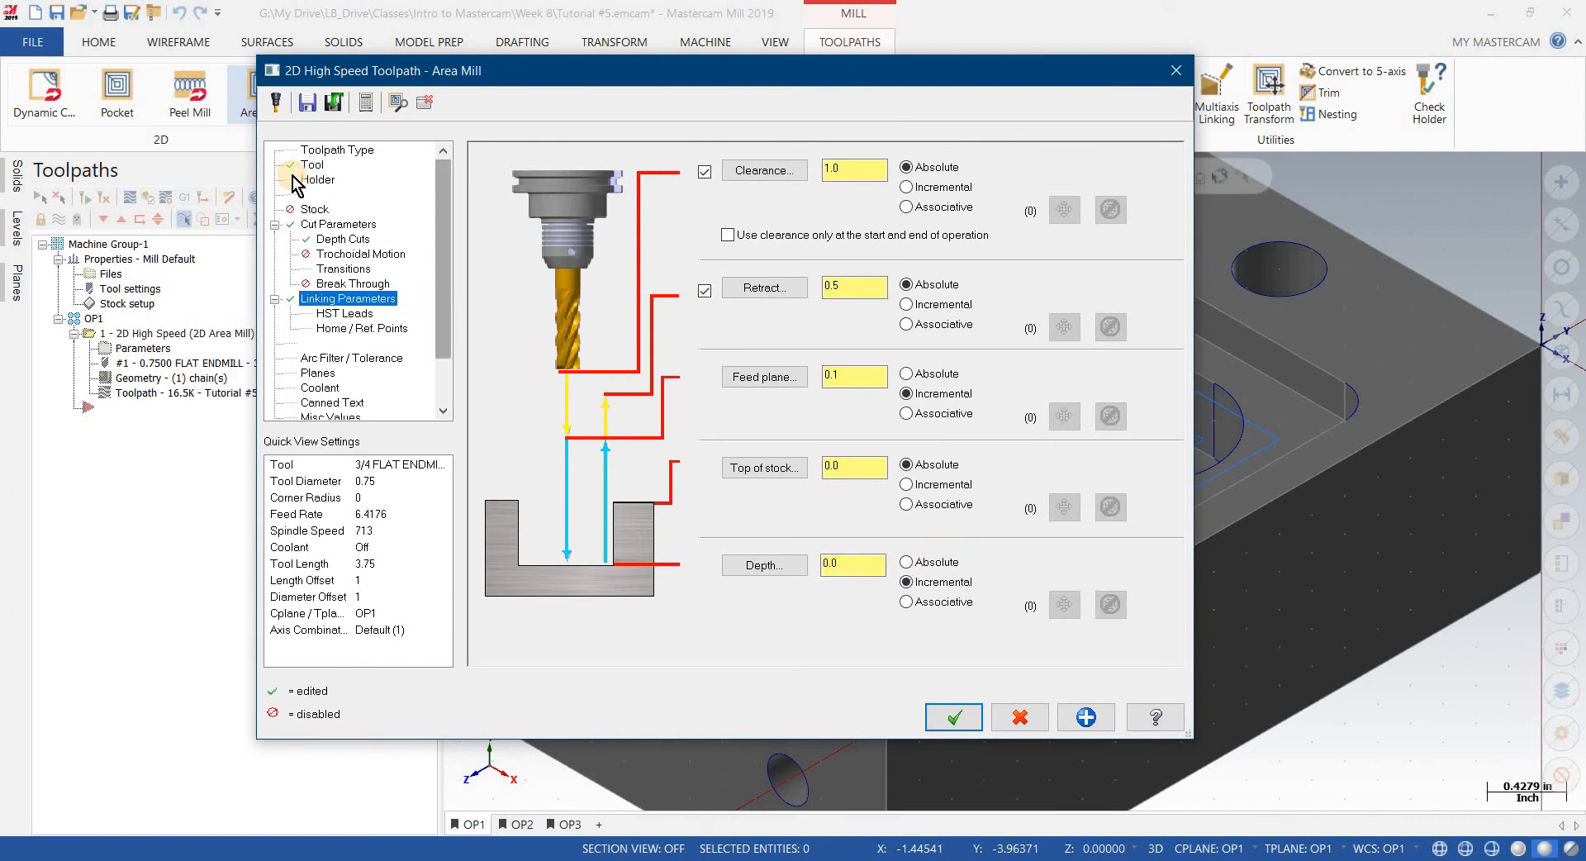
Step: Change the high speed toolpath type to Dynamic Mill and disable its depth cuts
left_click(328, 150)
left_click(511, 169)
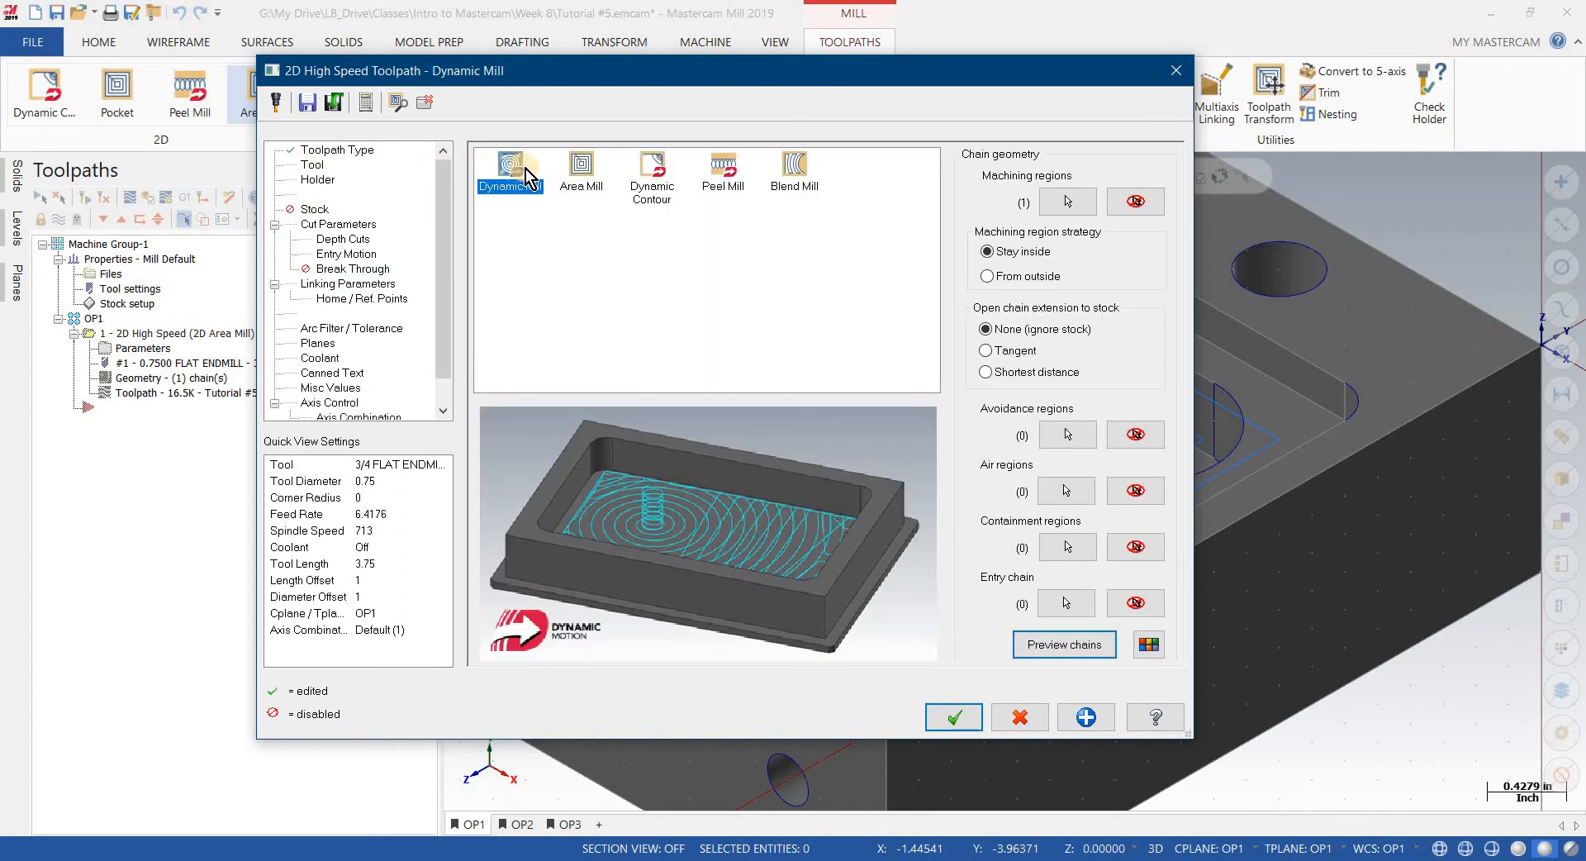
left_click(347, 246)
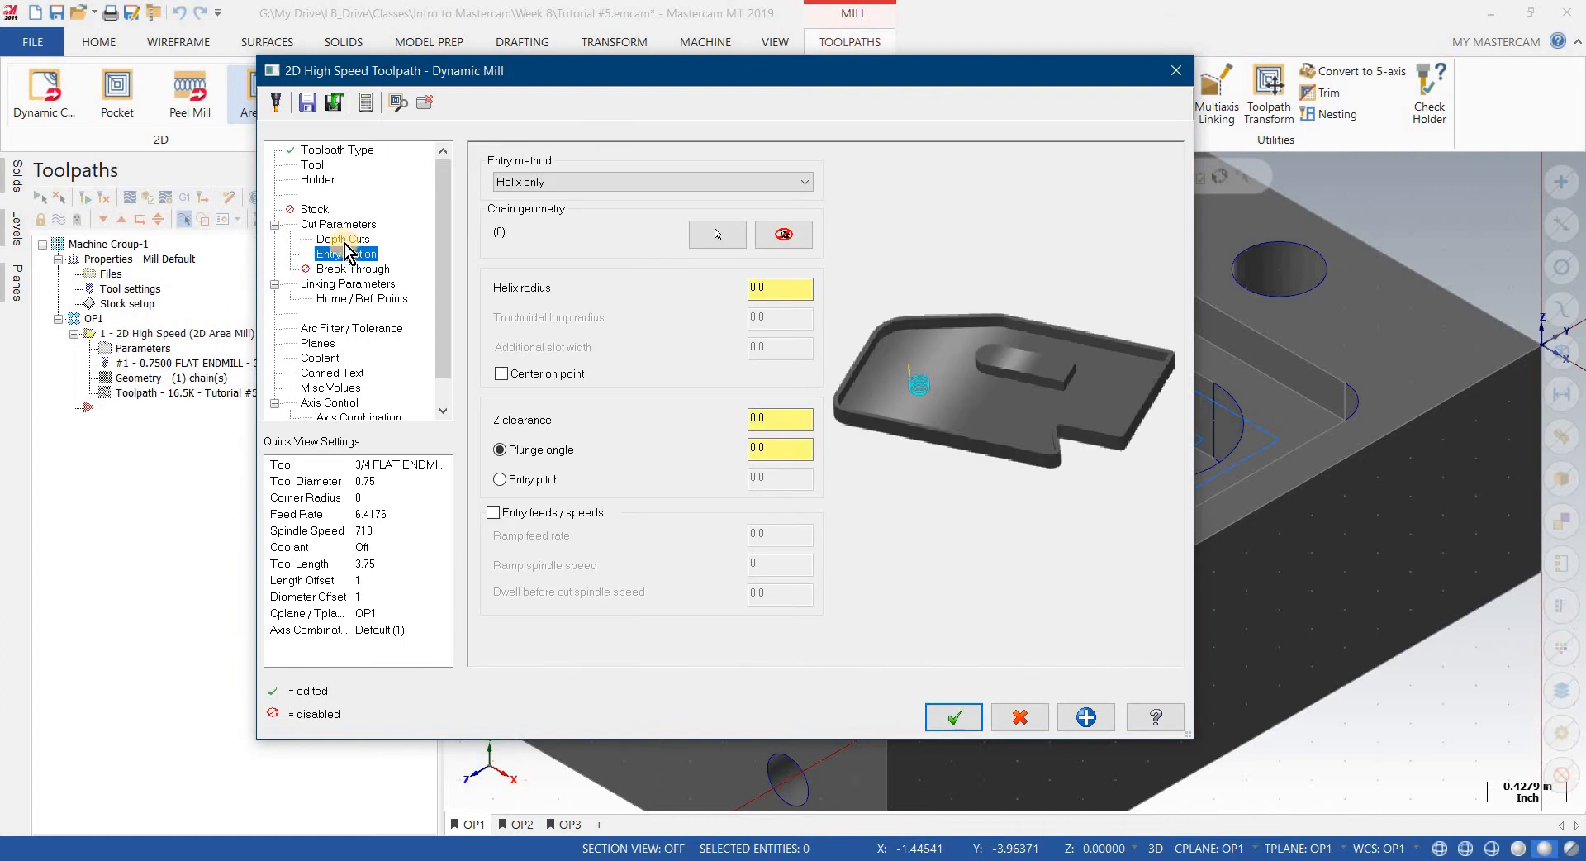
left_click(344, 240)
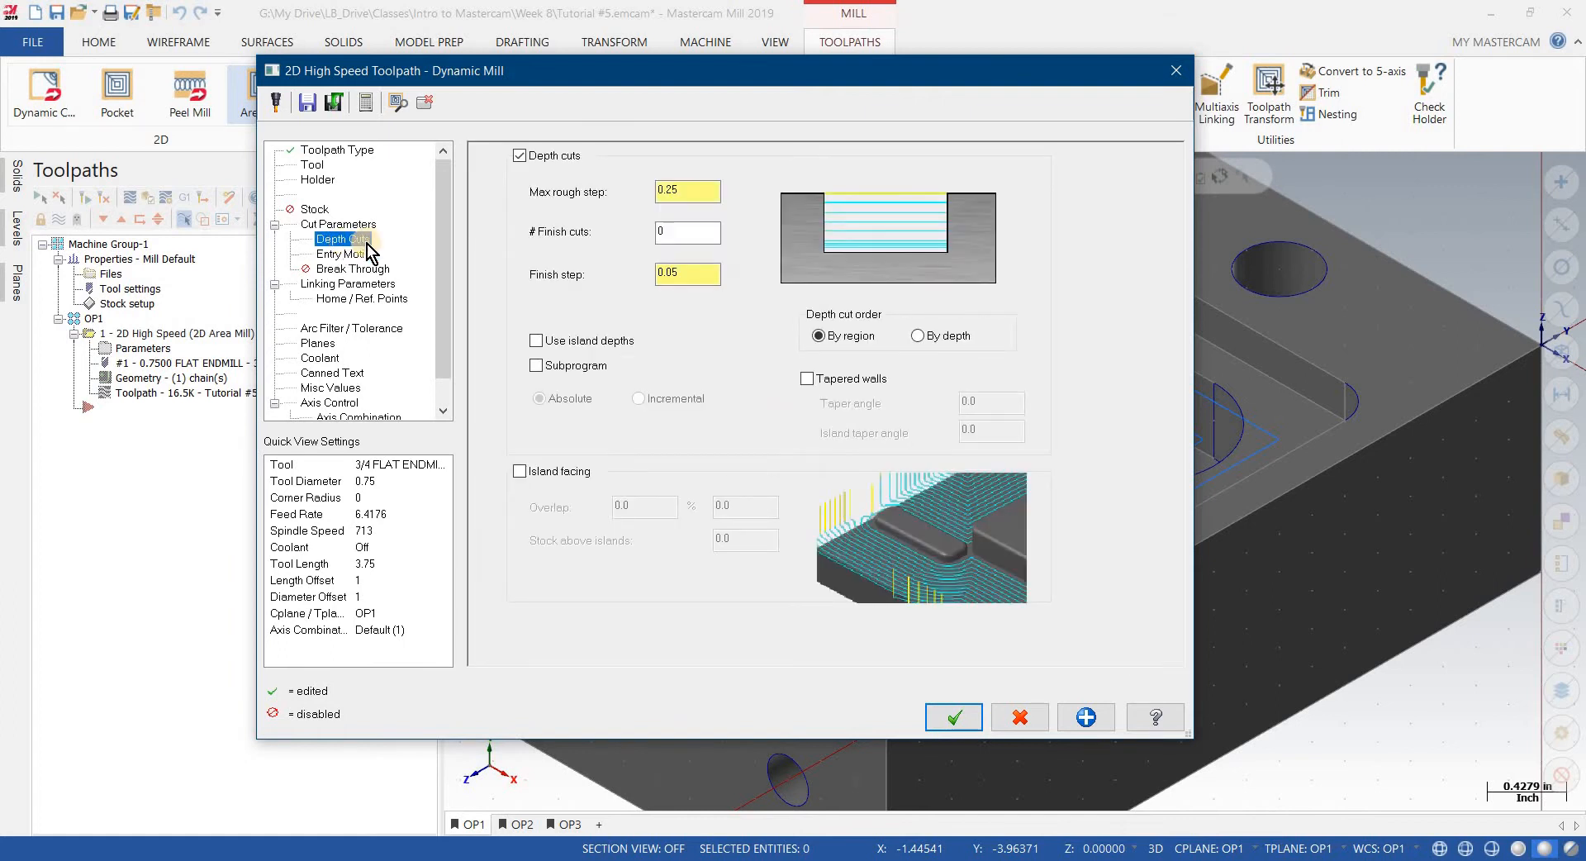
left_click(515, 157)
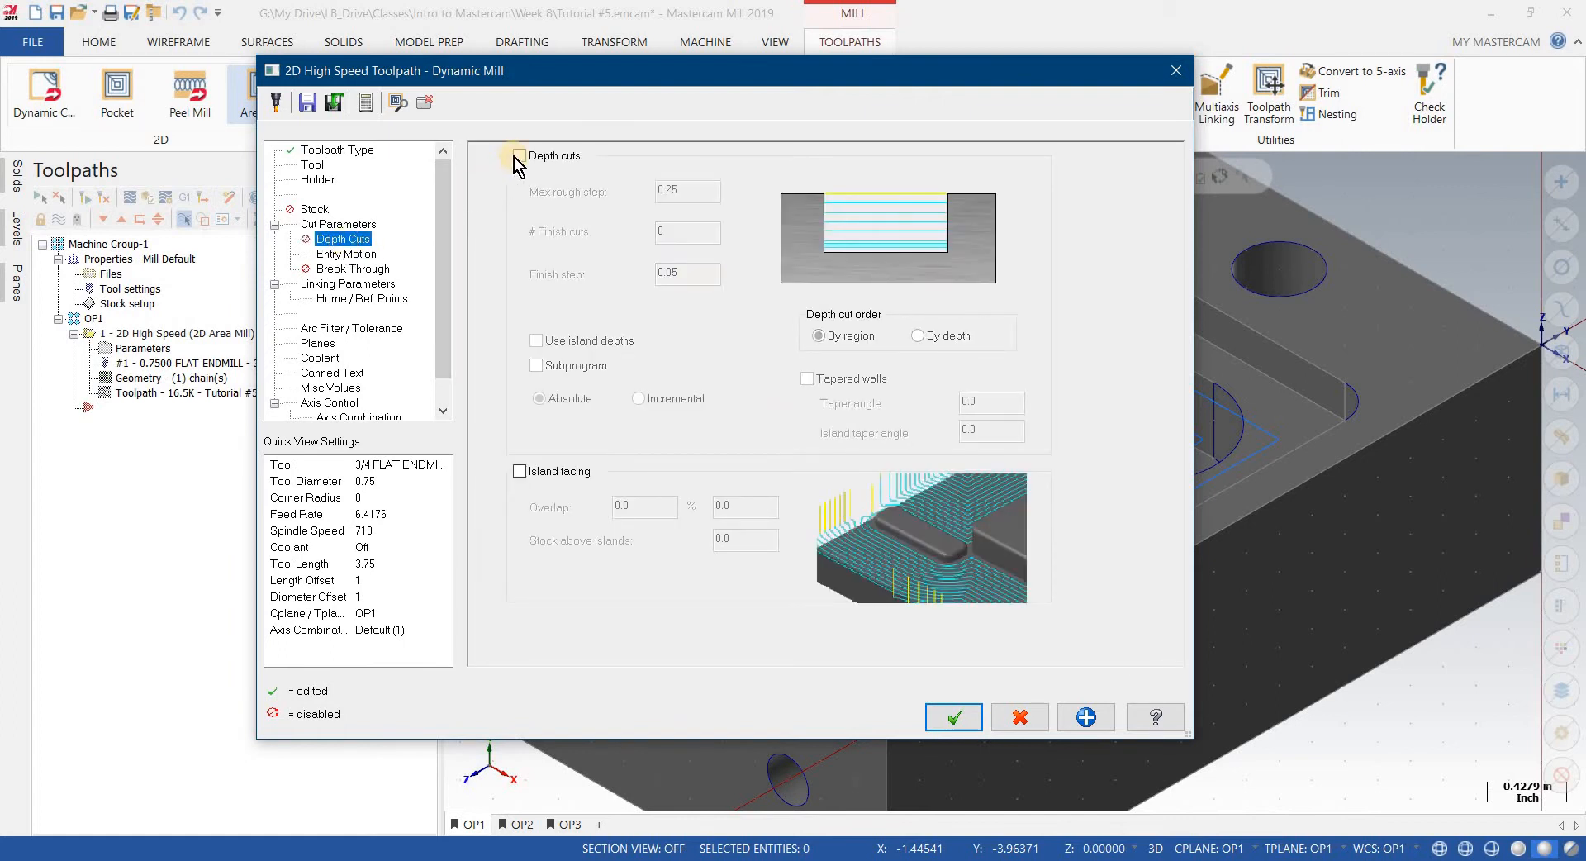
Step: Preview the Dynamic Mill toolpath and examine its motion in the pocket with the dialog hidden
left_click(383, 285)
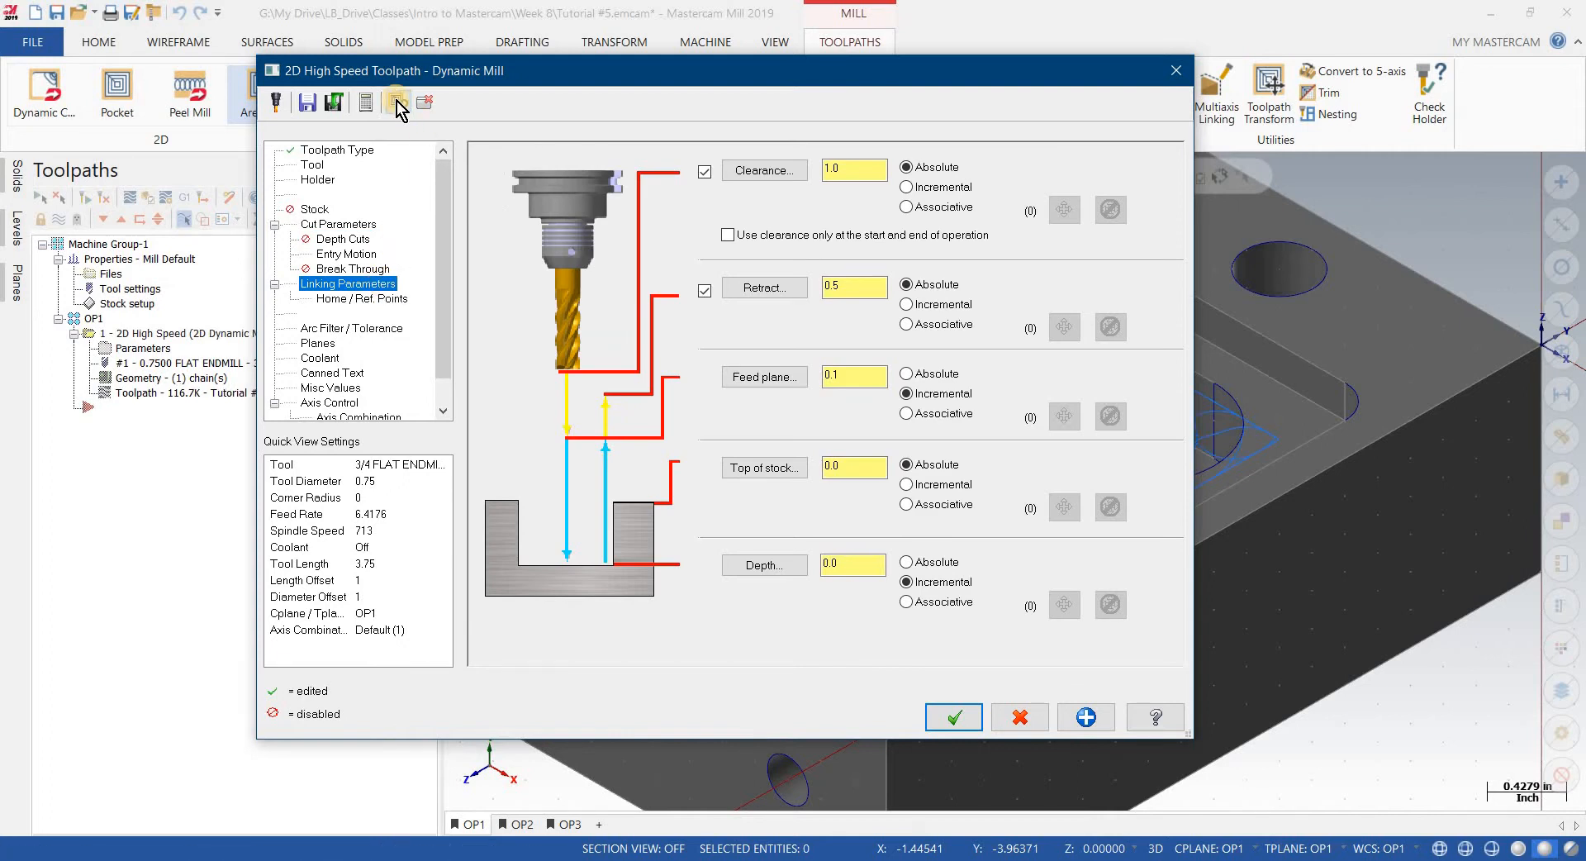
left_click(426, 104)
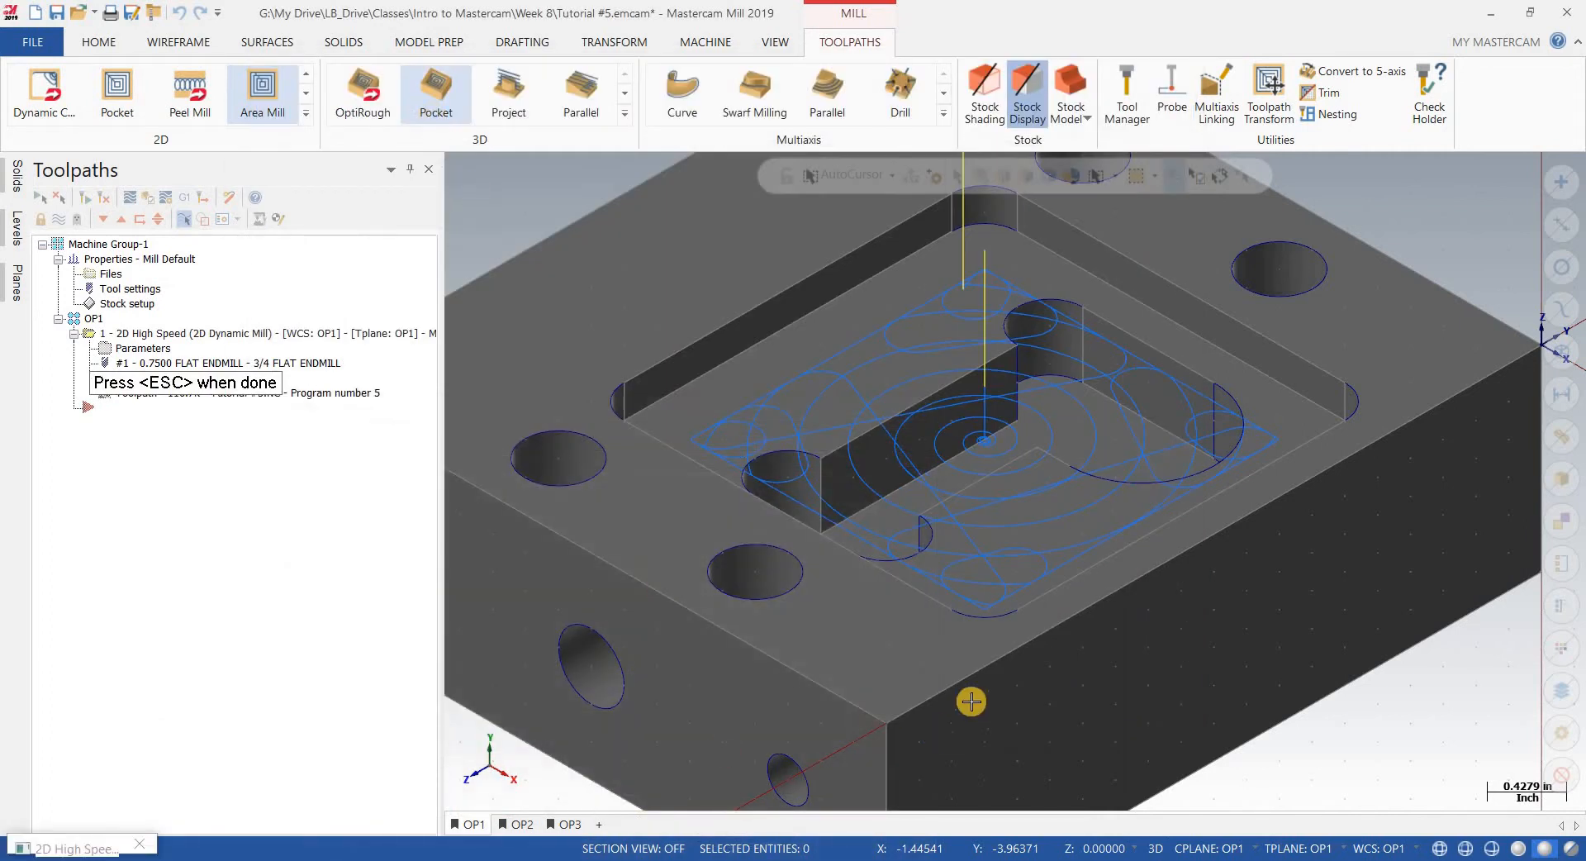
scroll(977, 533, "down", 3)
scroll(978, 533, "up", 4)
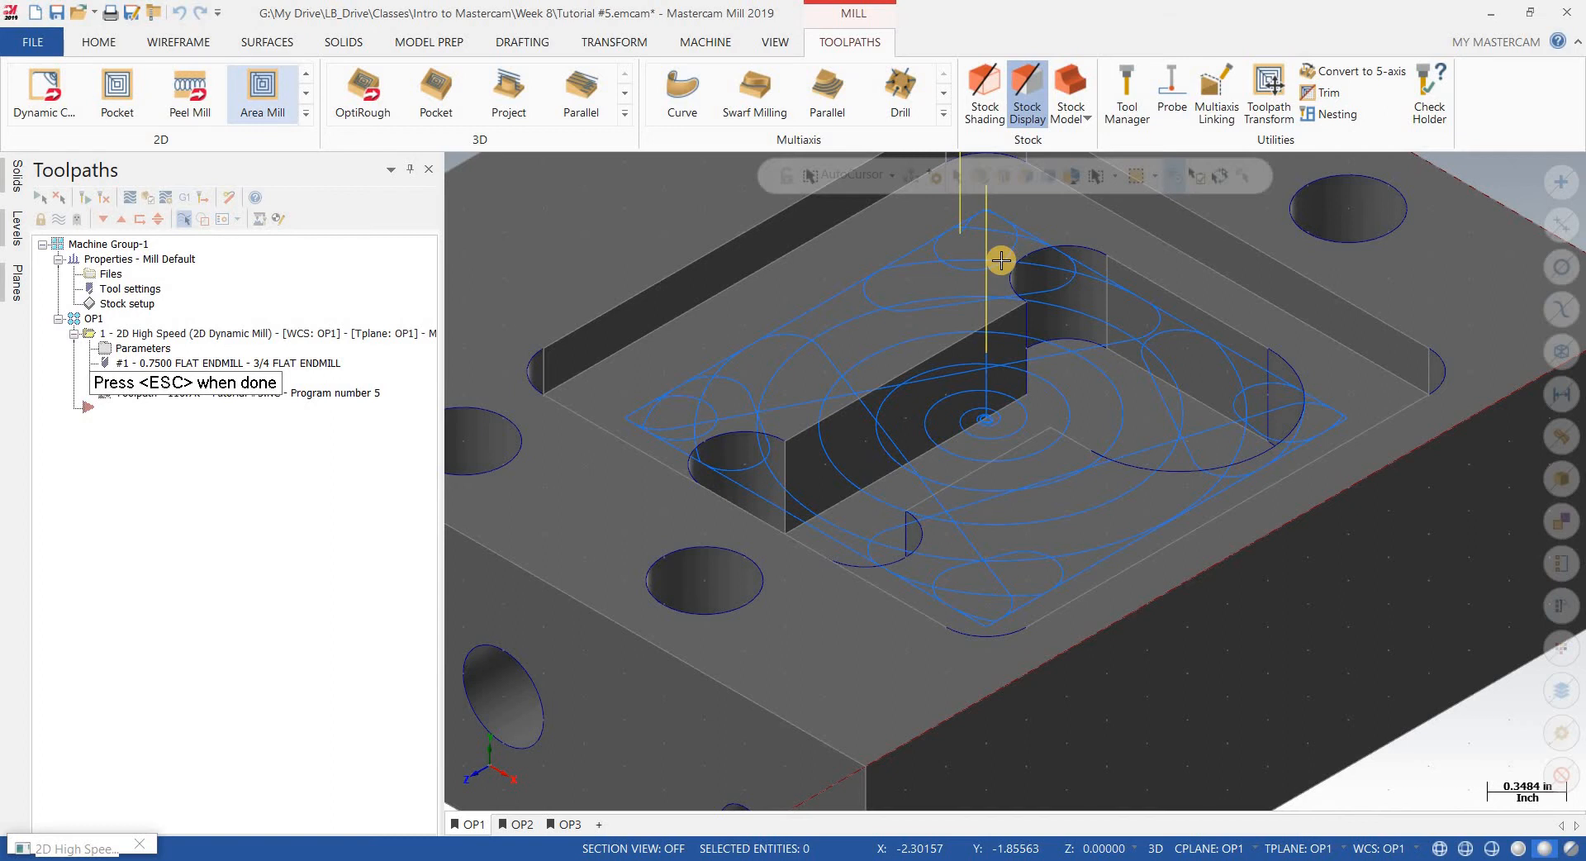
key("Escape")
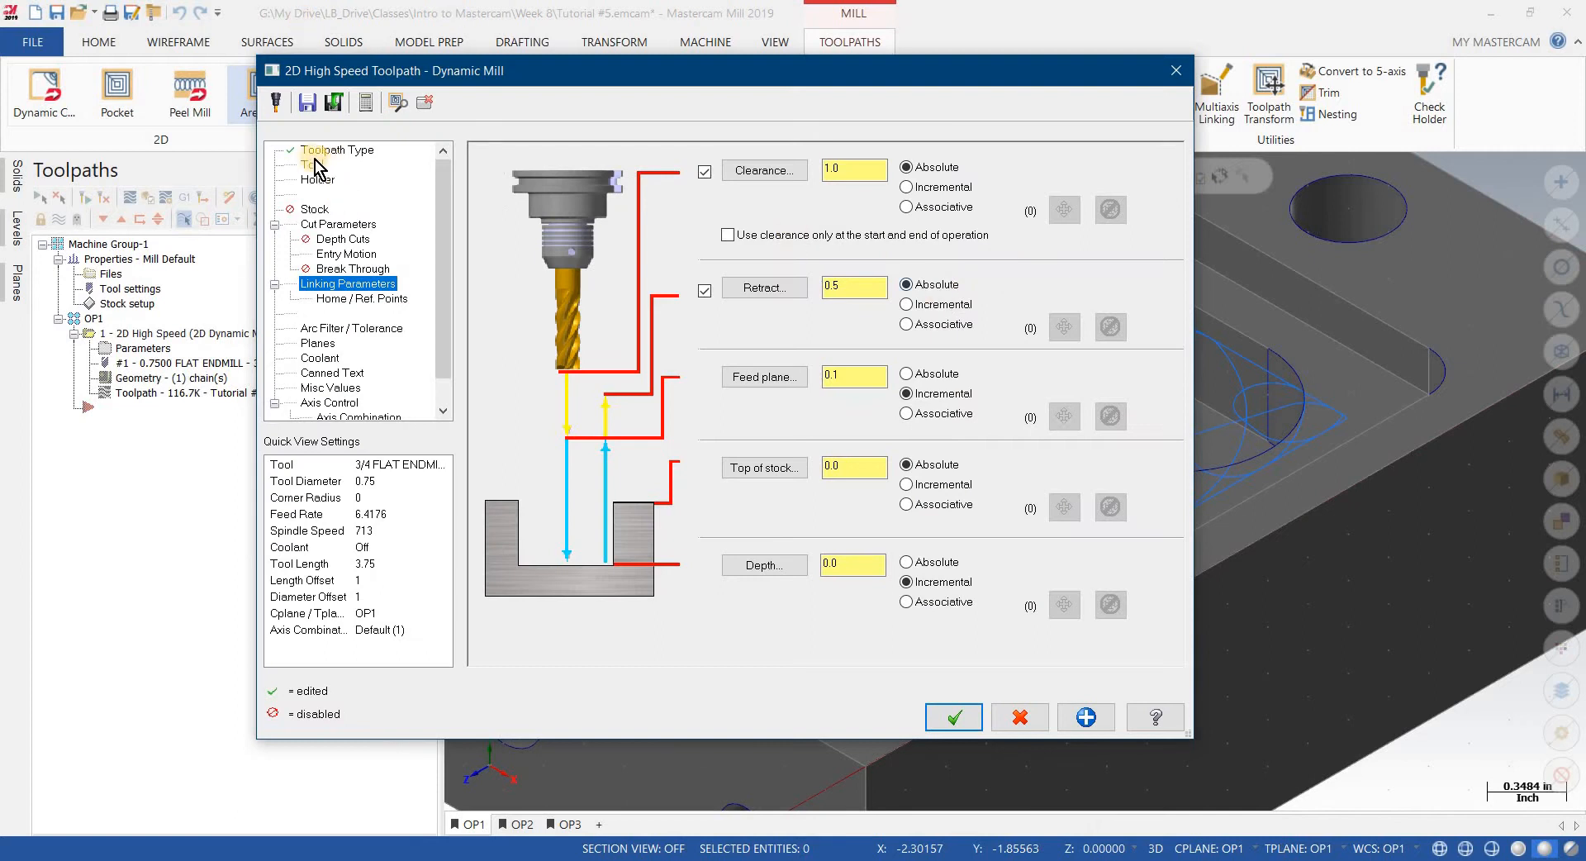
Step: Change the toolpath type back to Area Mill and accept the operation
left_click(330, 150)
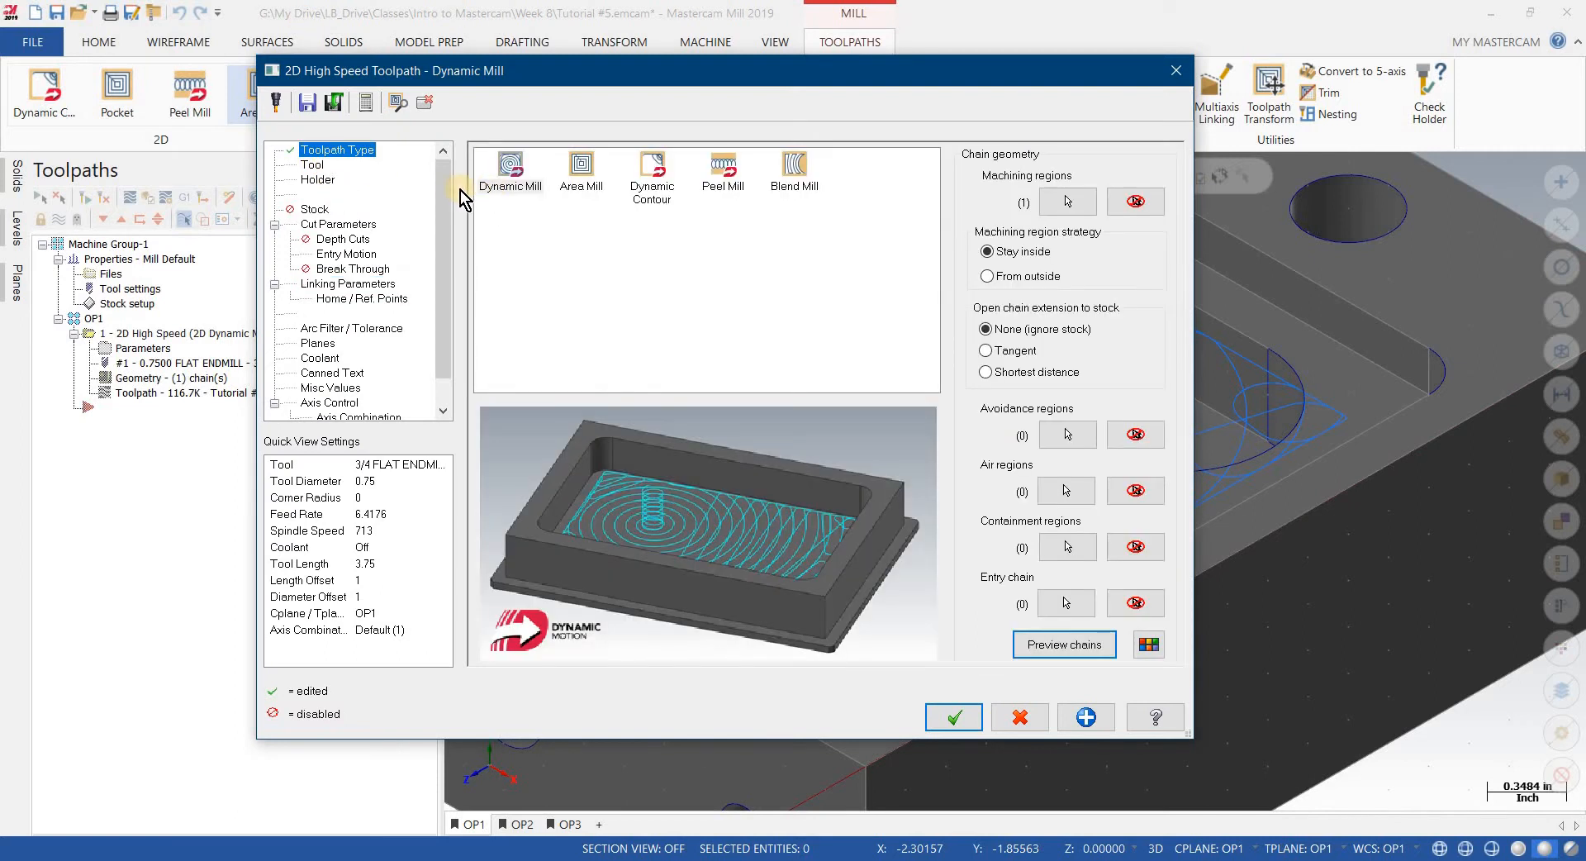
left_click(585, 169)
left_click(933, 715)
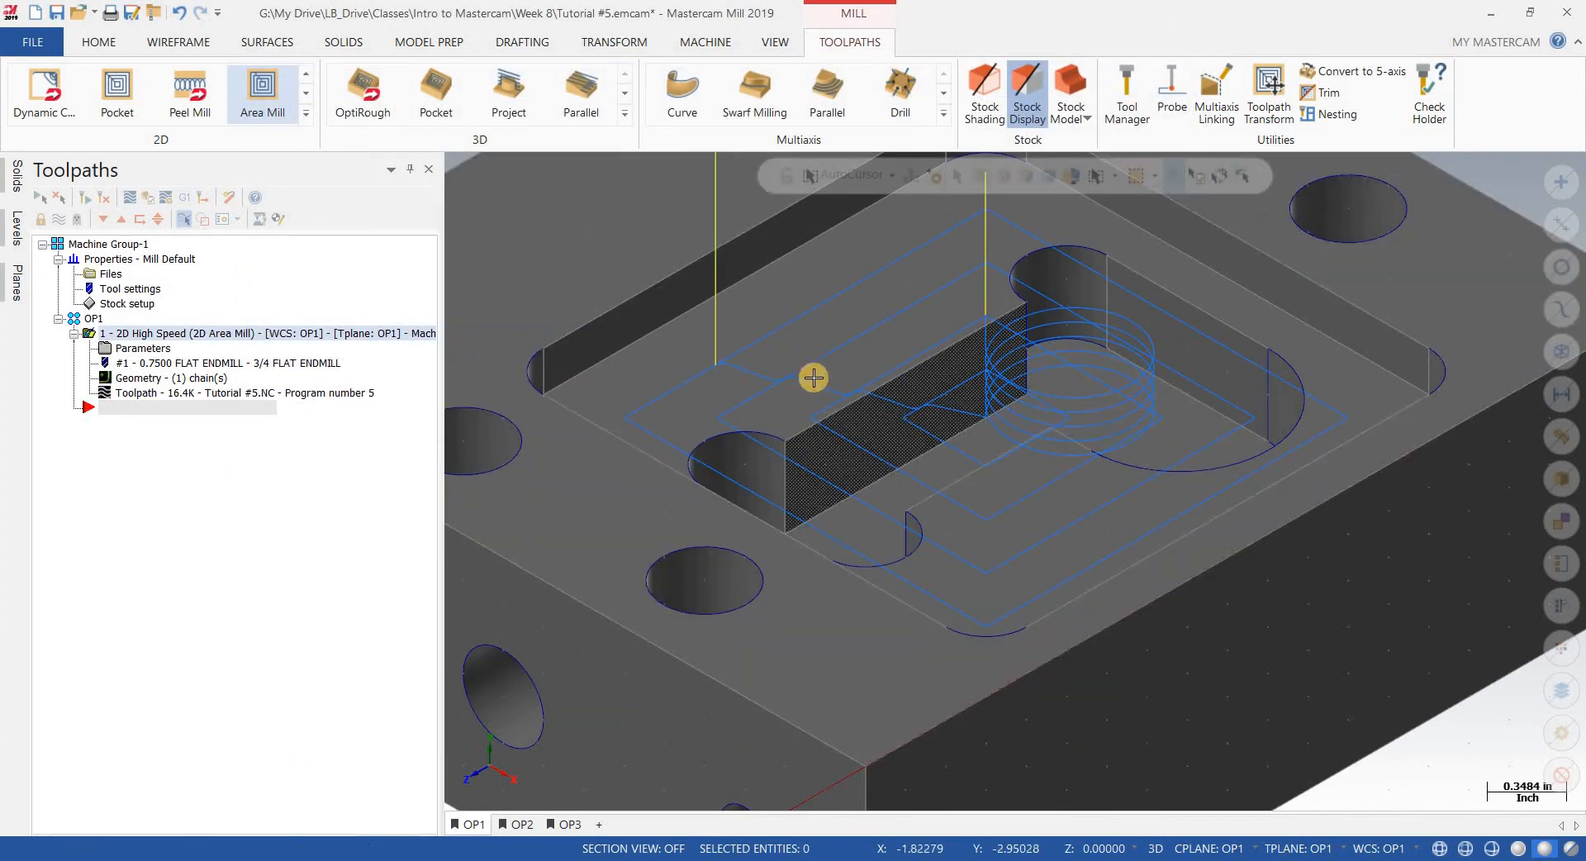
Step: Backplot the Area Mill operation and check its cycle time and path length
left_click(131, 198)
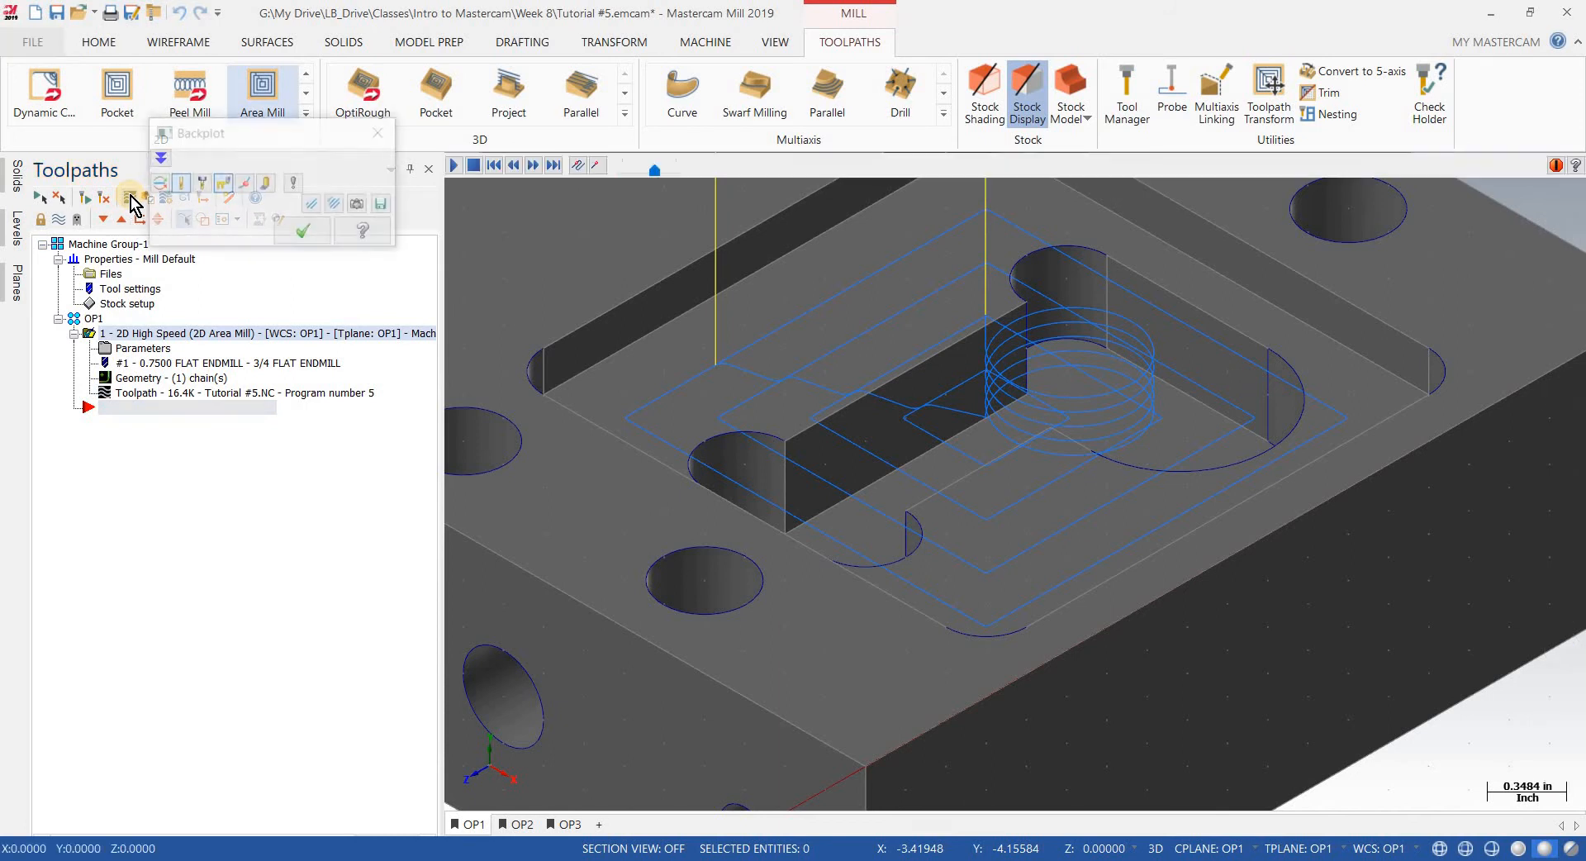
left_click(159, 157)
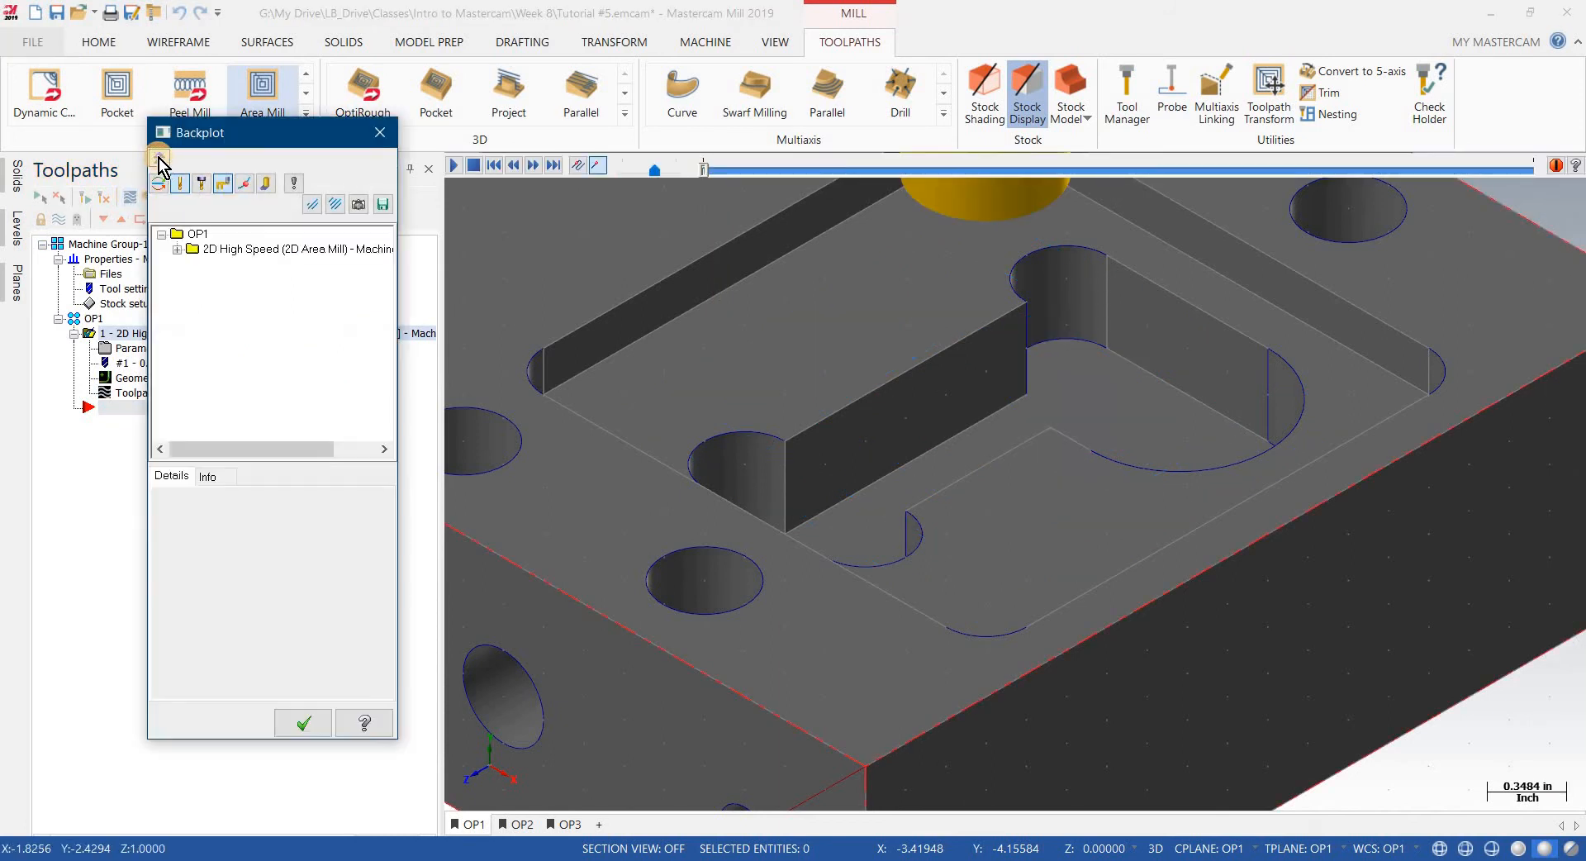
left_click(212, 478)
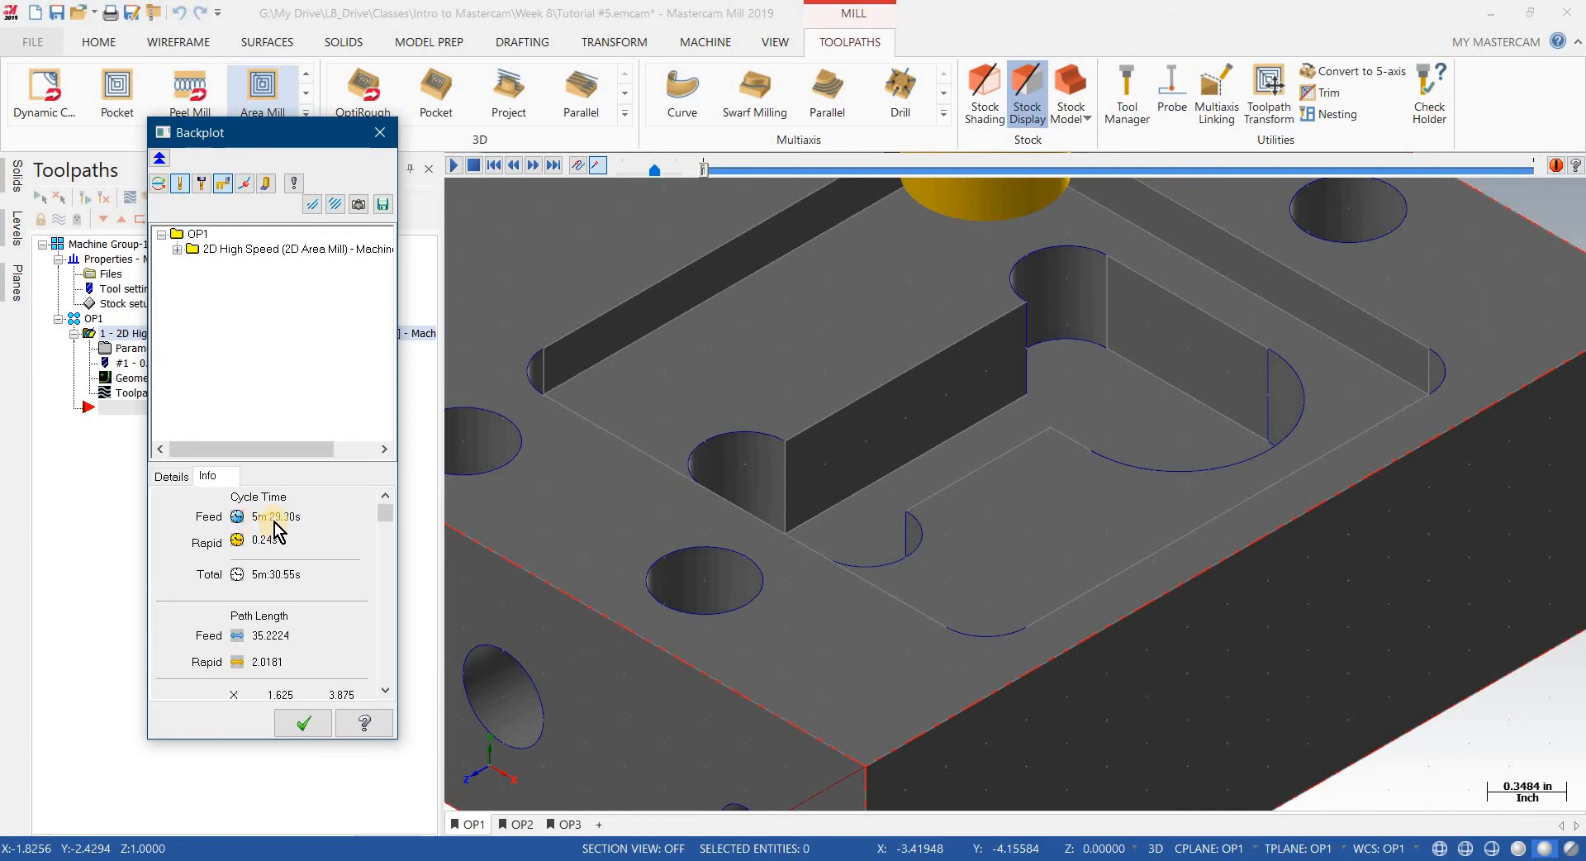
left_click(305, 731)
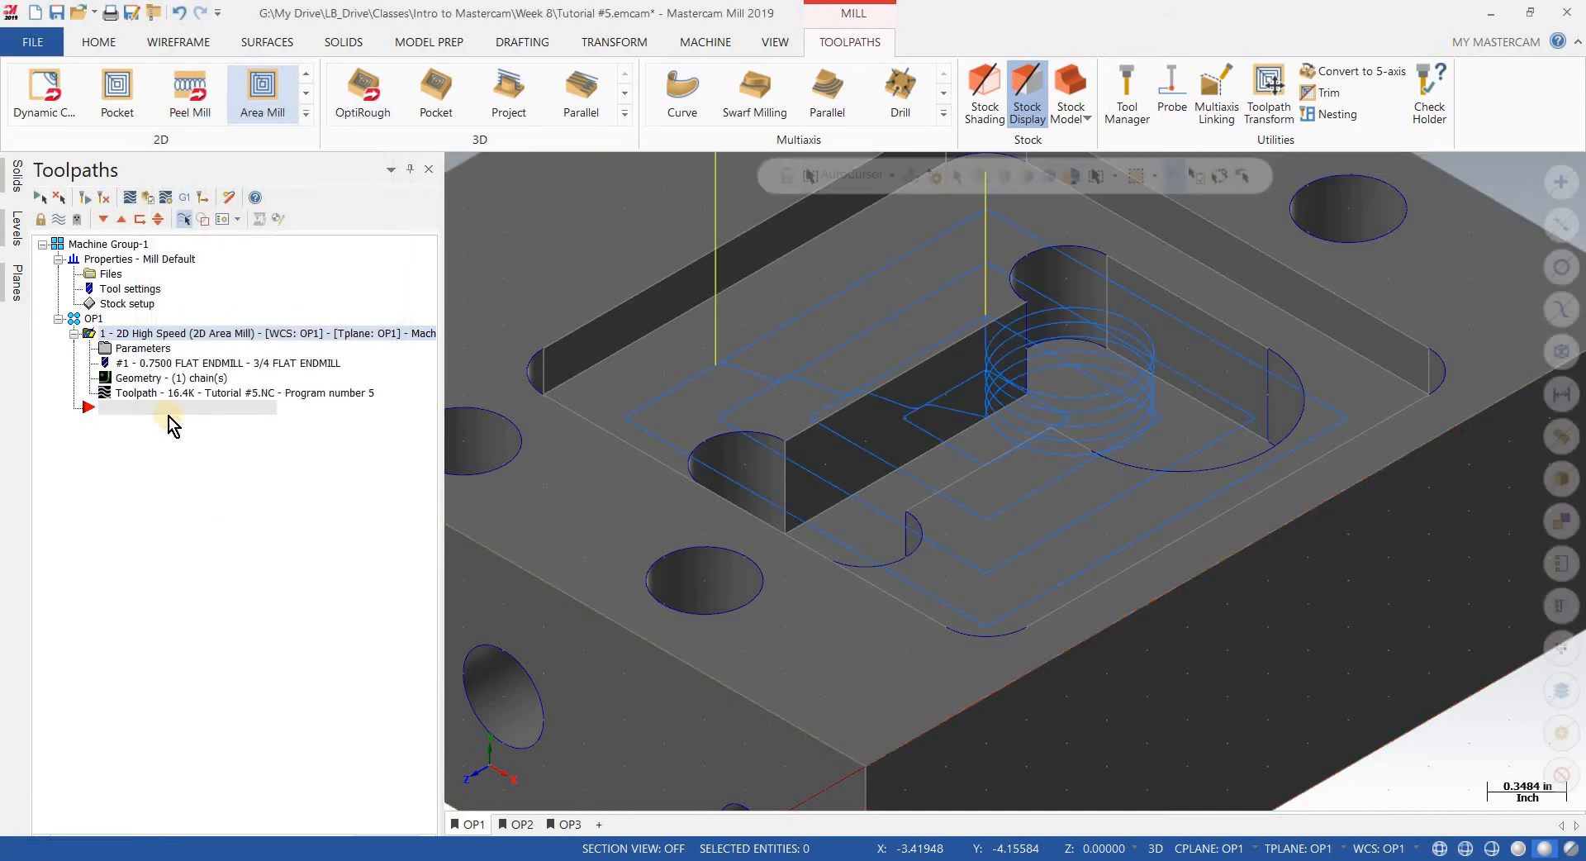
Step: Switch the operation's toolpath type to Dynamic Mill and regenerate it
left_click(160, 352)
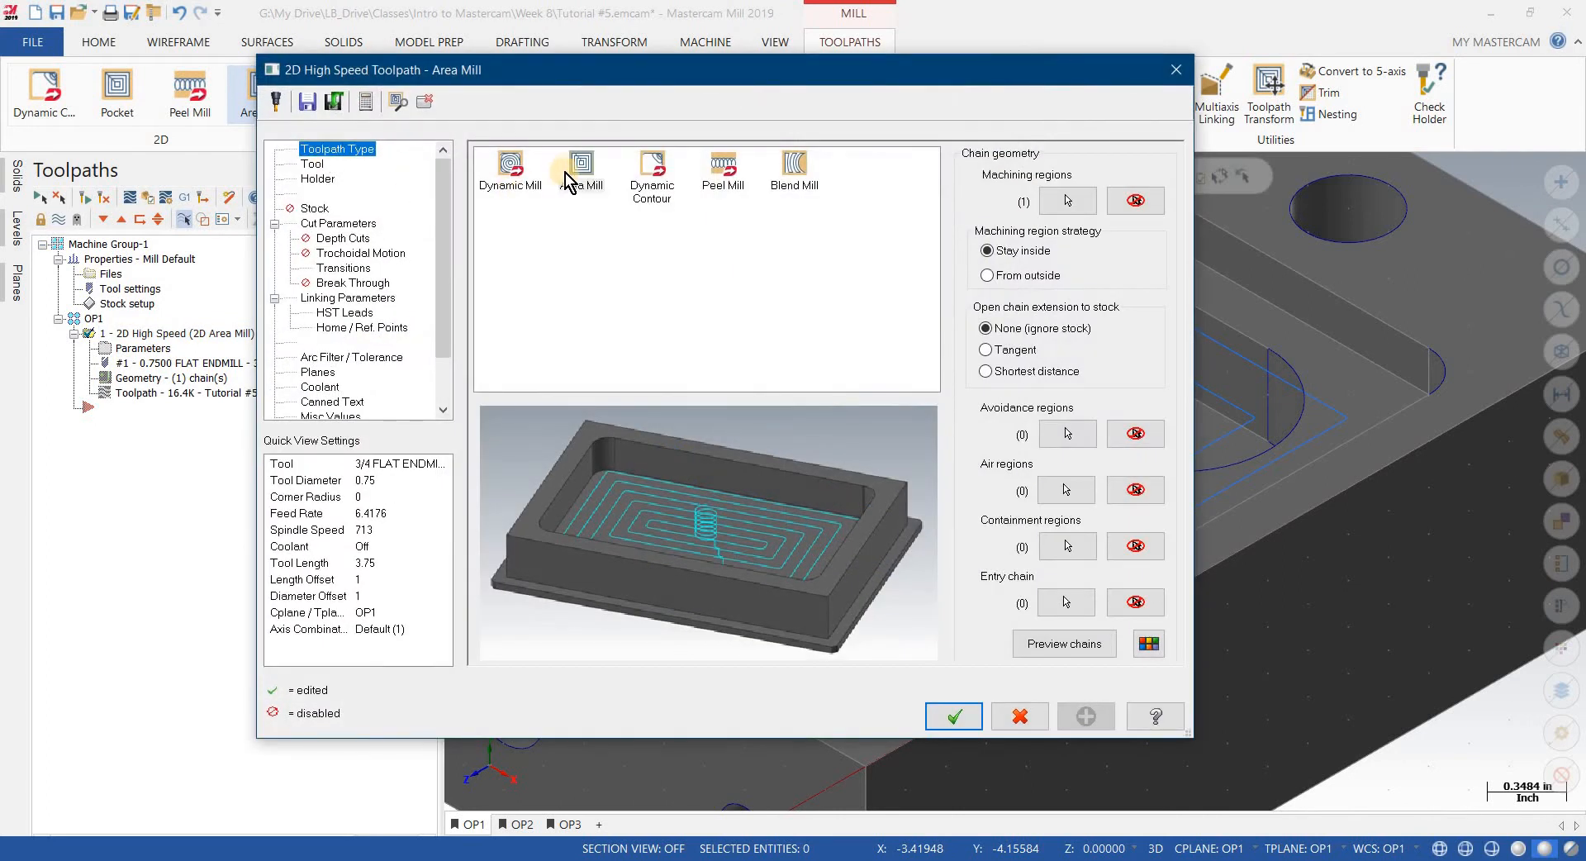
left_click(510, 165)
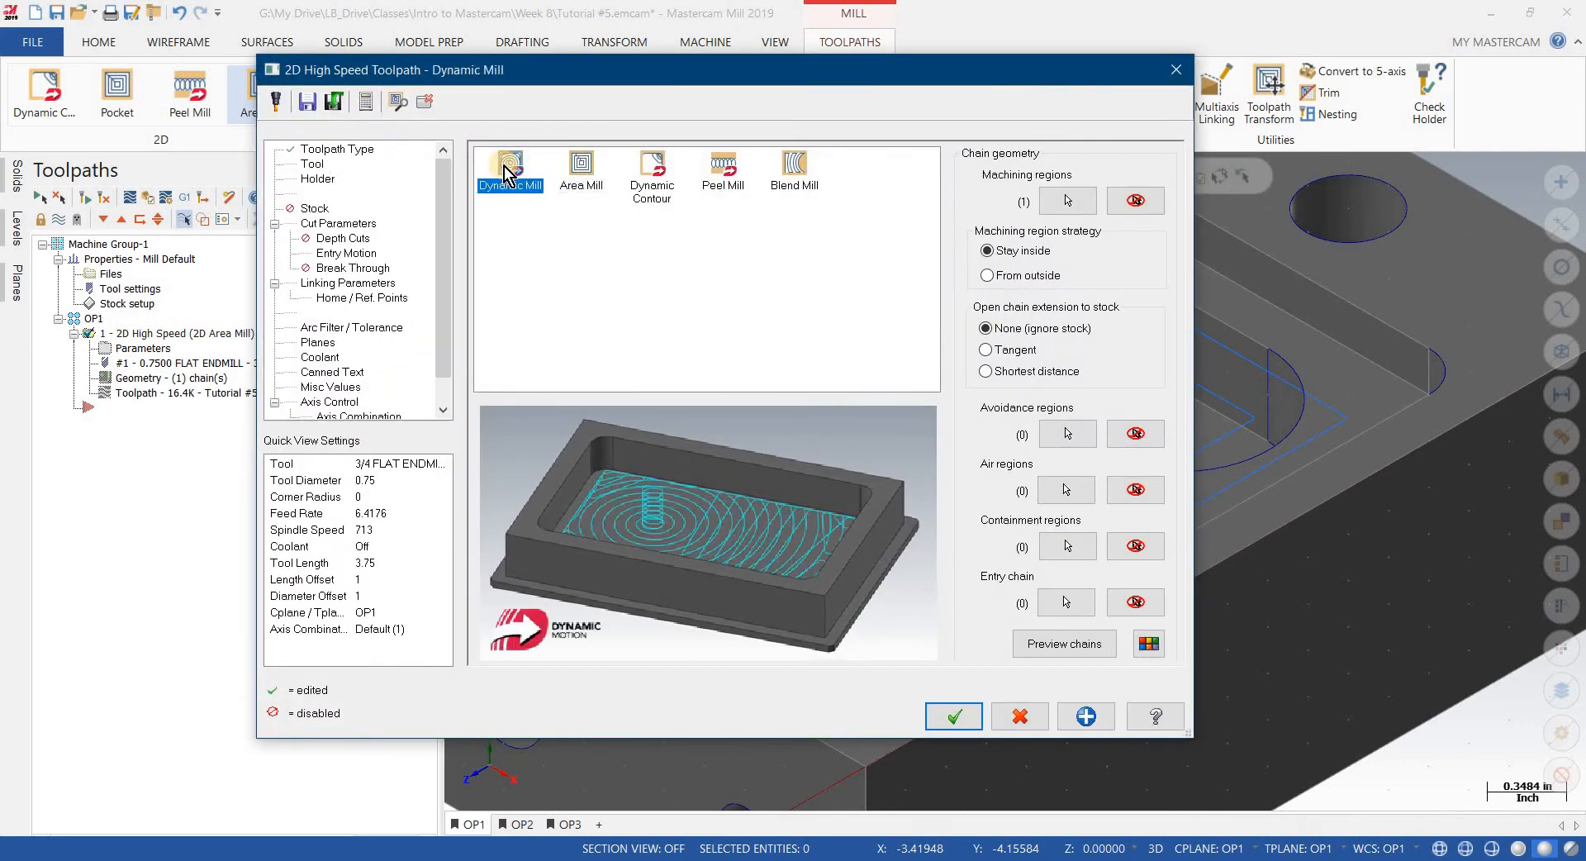
left_click(960, 713)
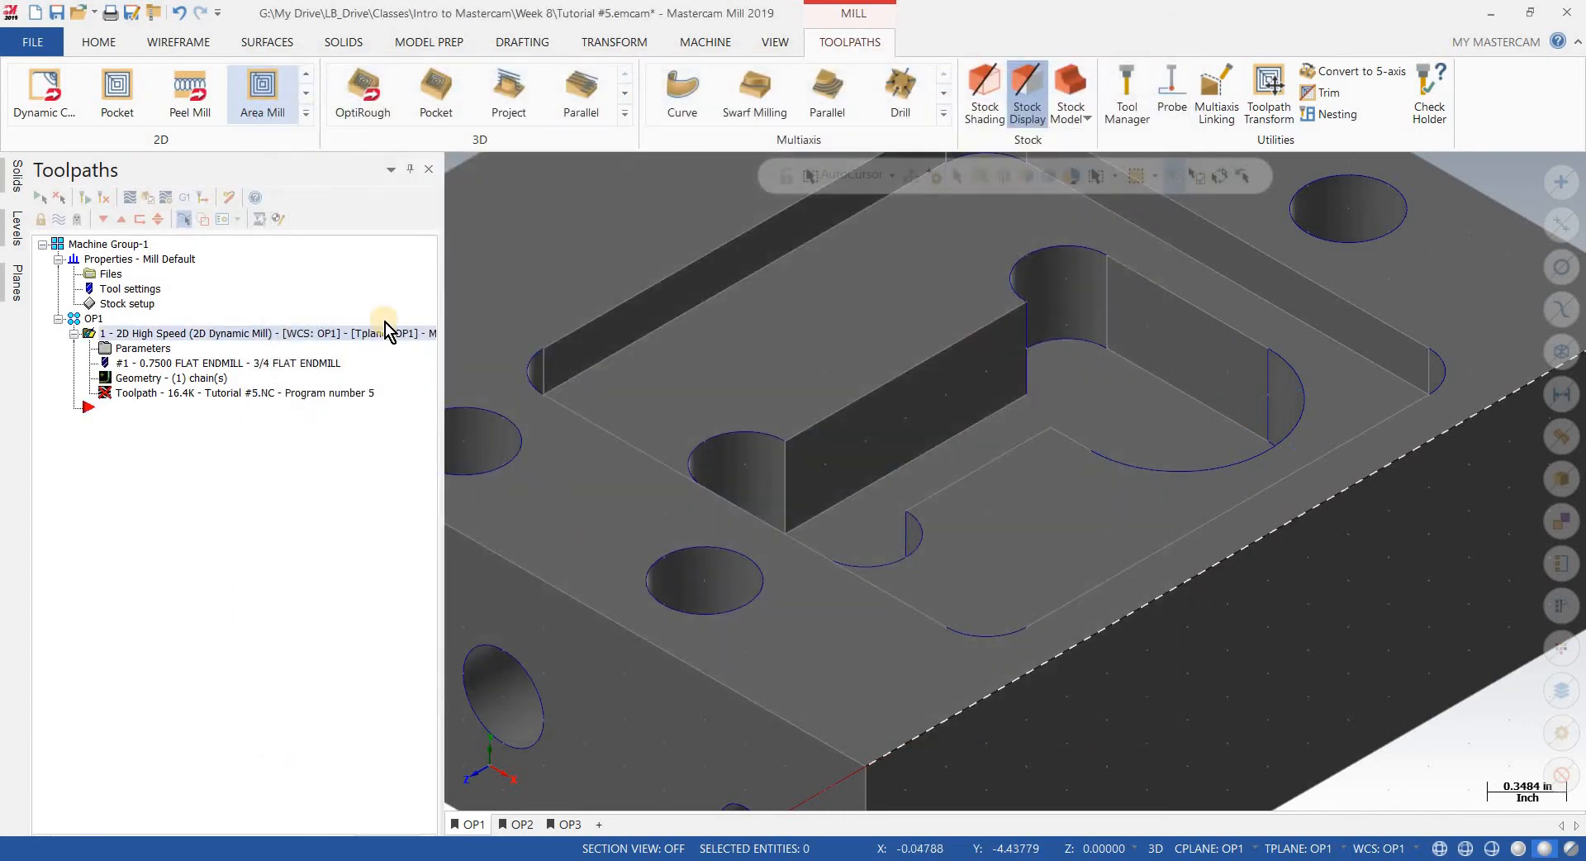
left_click(106, 197)
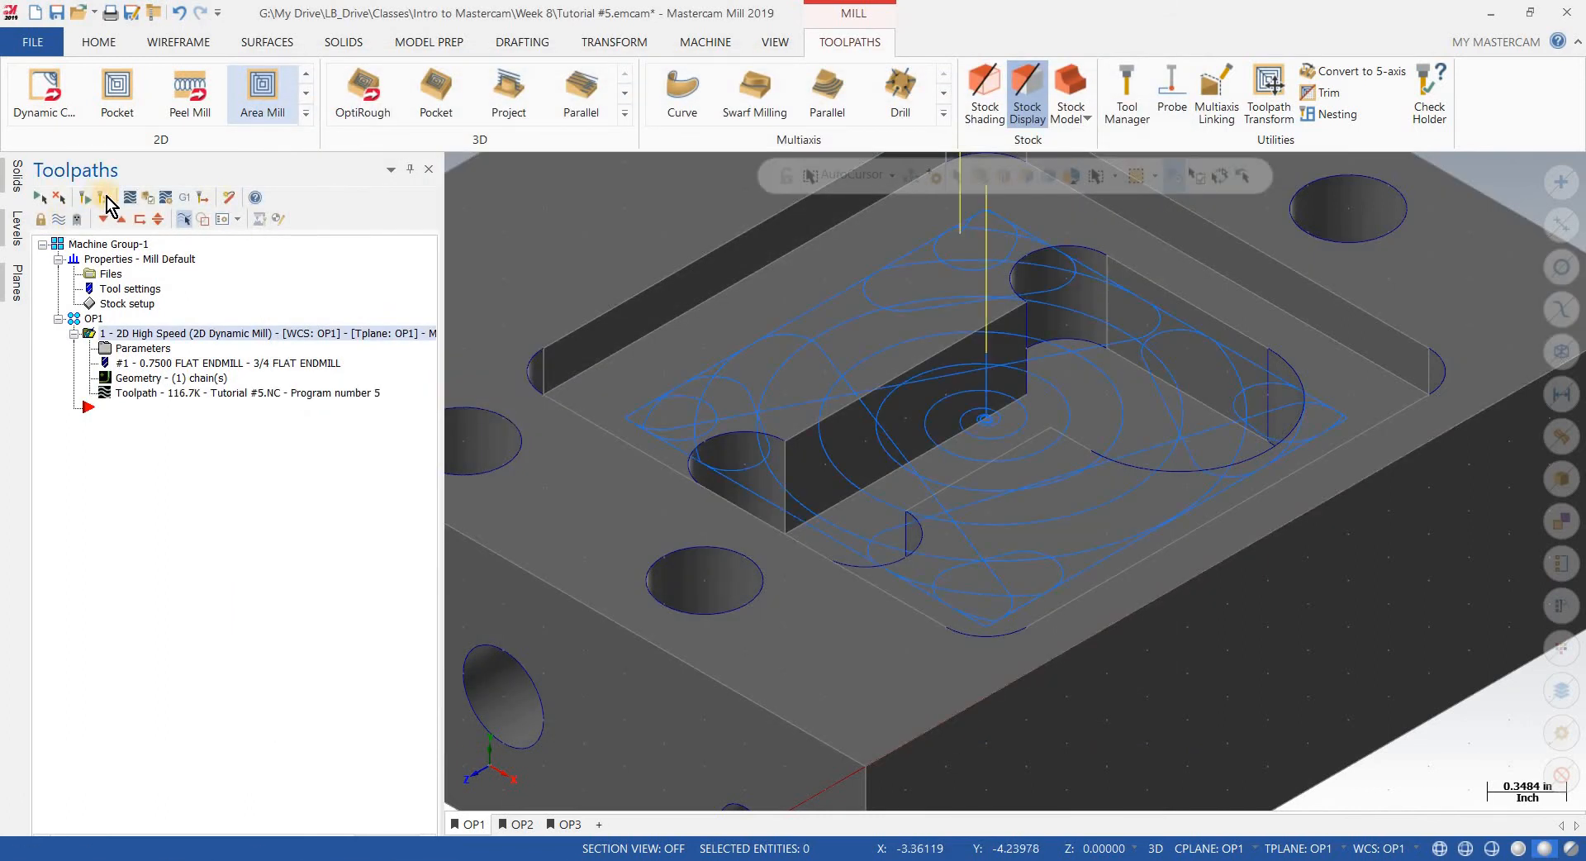
Step: Backplot the Dynamic Mill operation and check its cycle time and path length for comparison with Area Mill
left_click(133, 198)
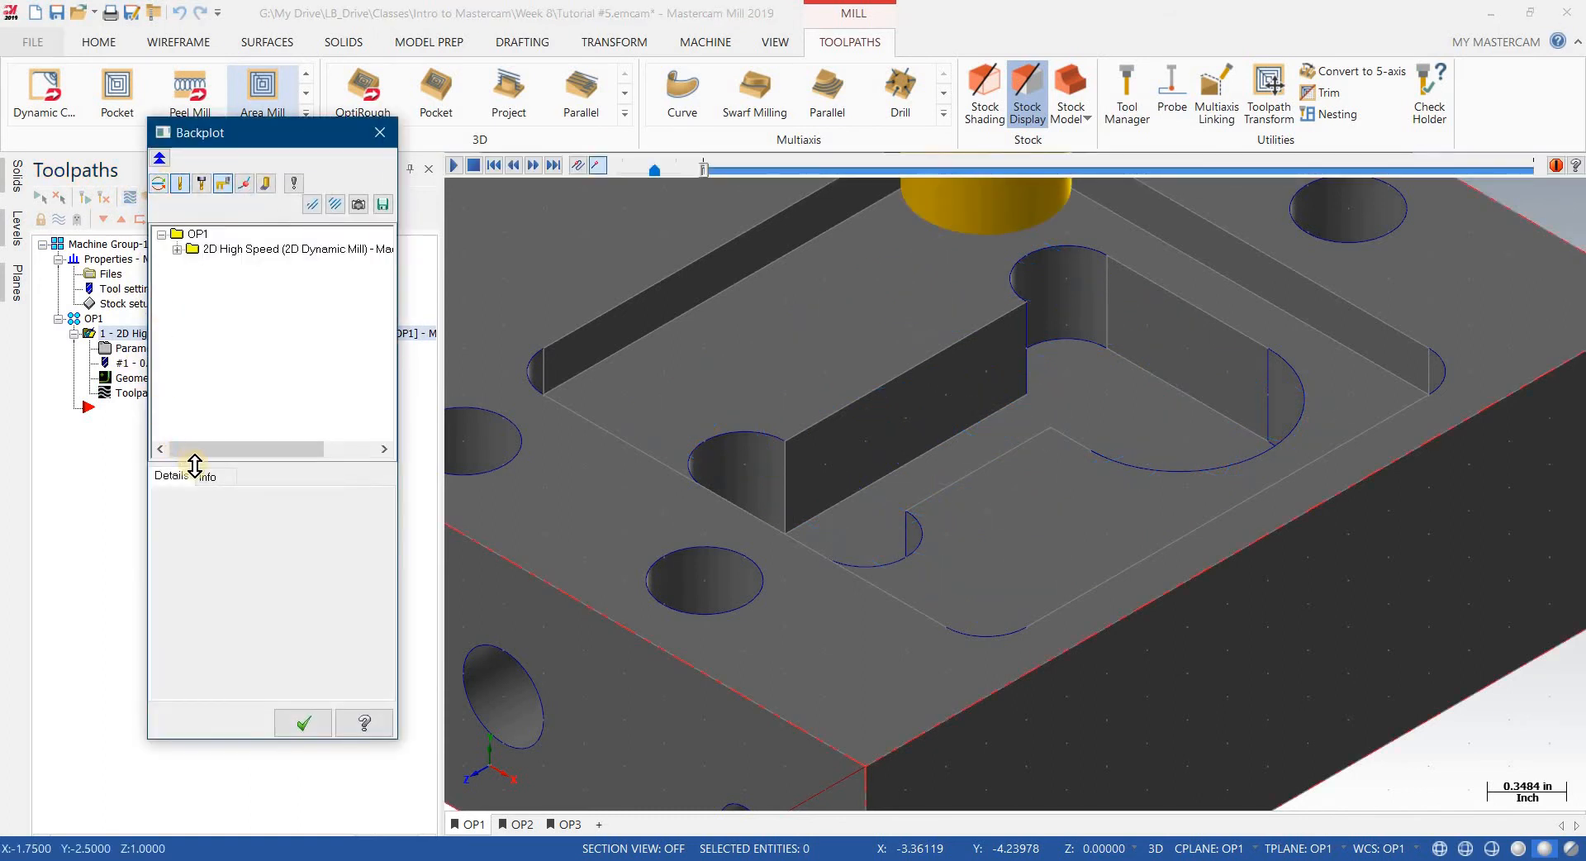
left_click(205, 481)
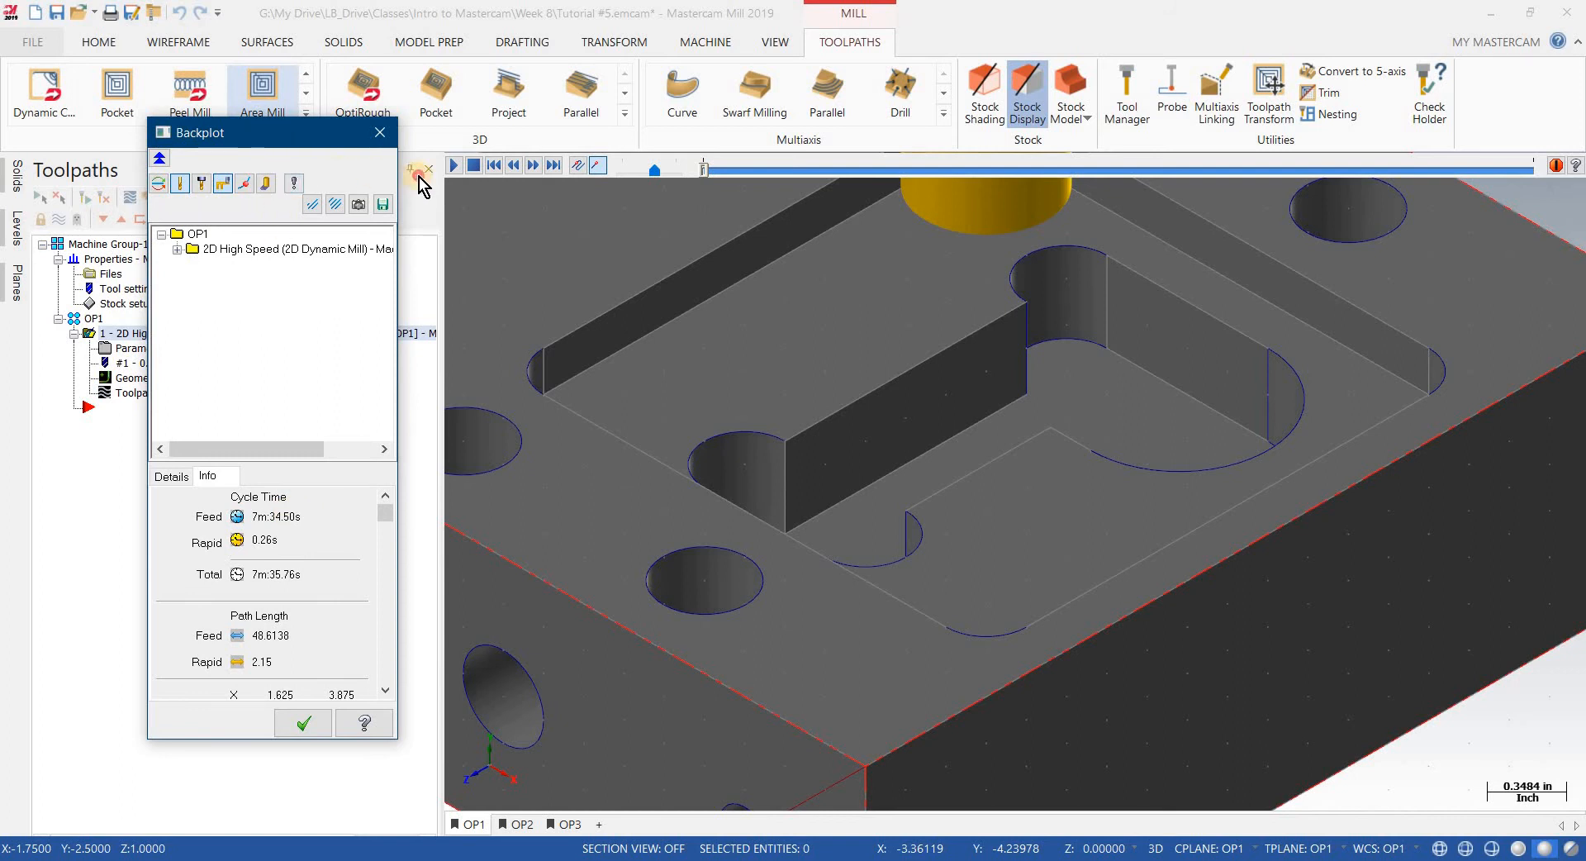
left_click_drag(266, 140, 306, 187)
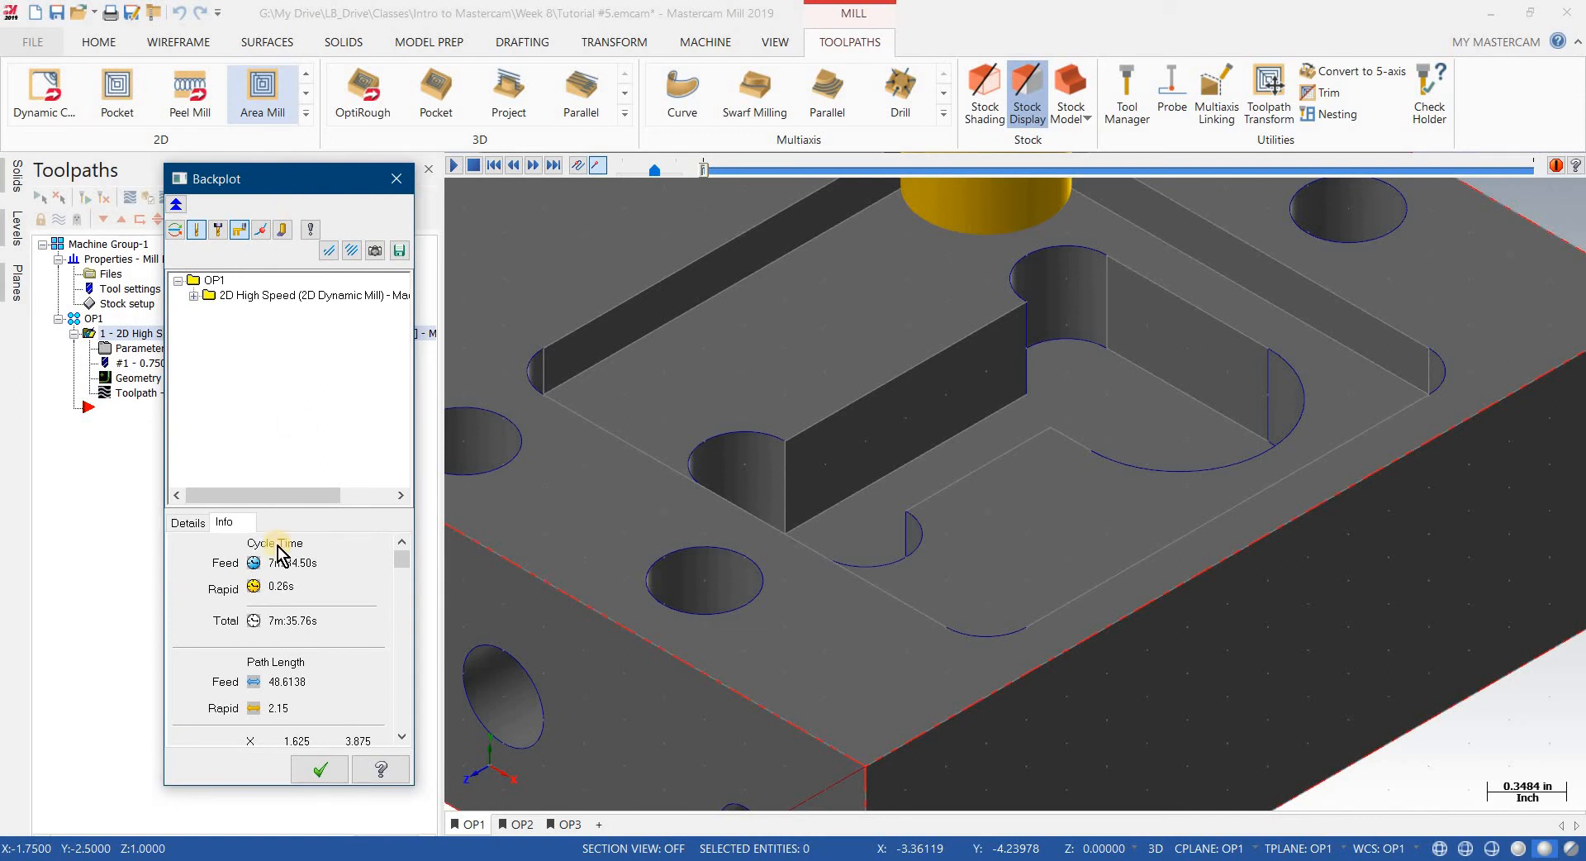
left_click(319, 769)
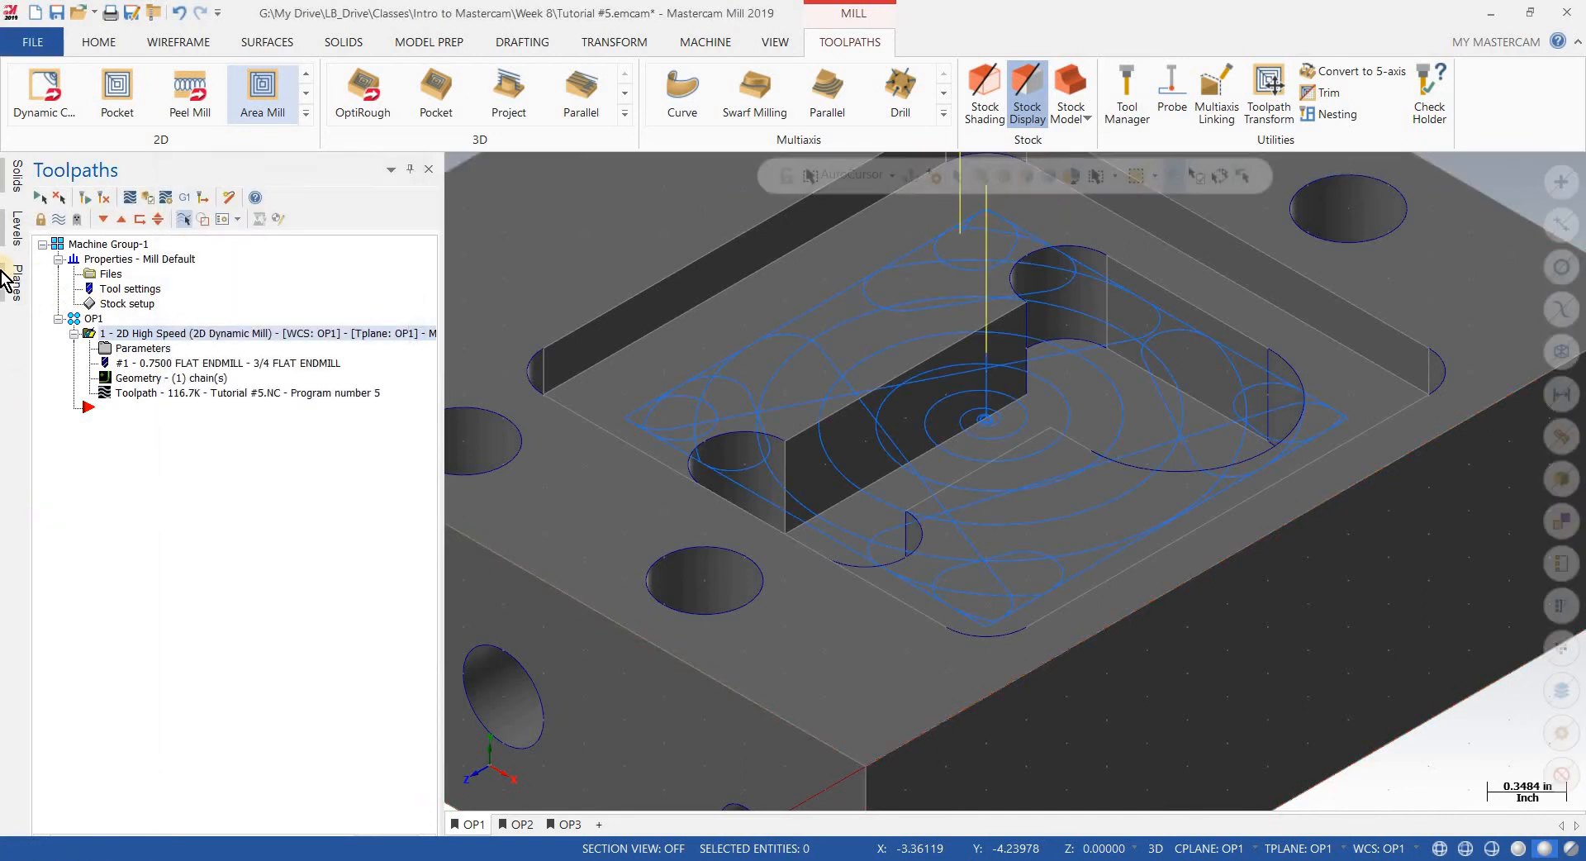
Step: Return the operation's toolpath type to Area Mill and regenerate the toolpath
mouse_move(9, 285)
left_click(155, 352)
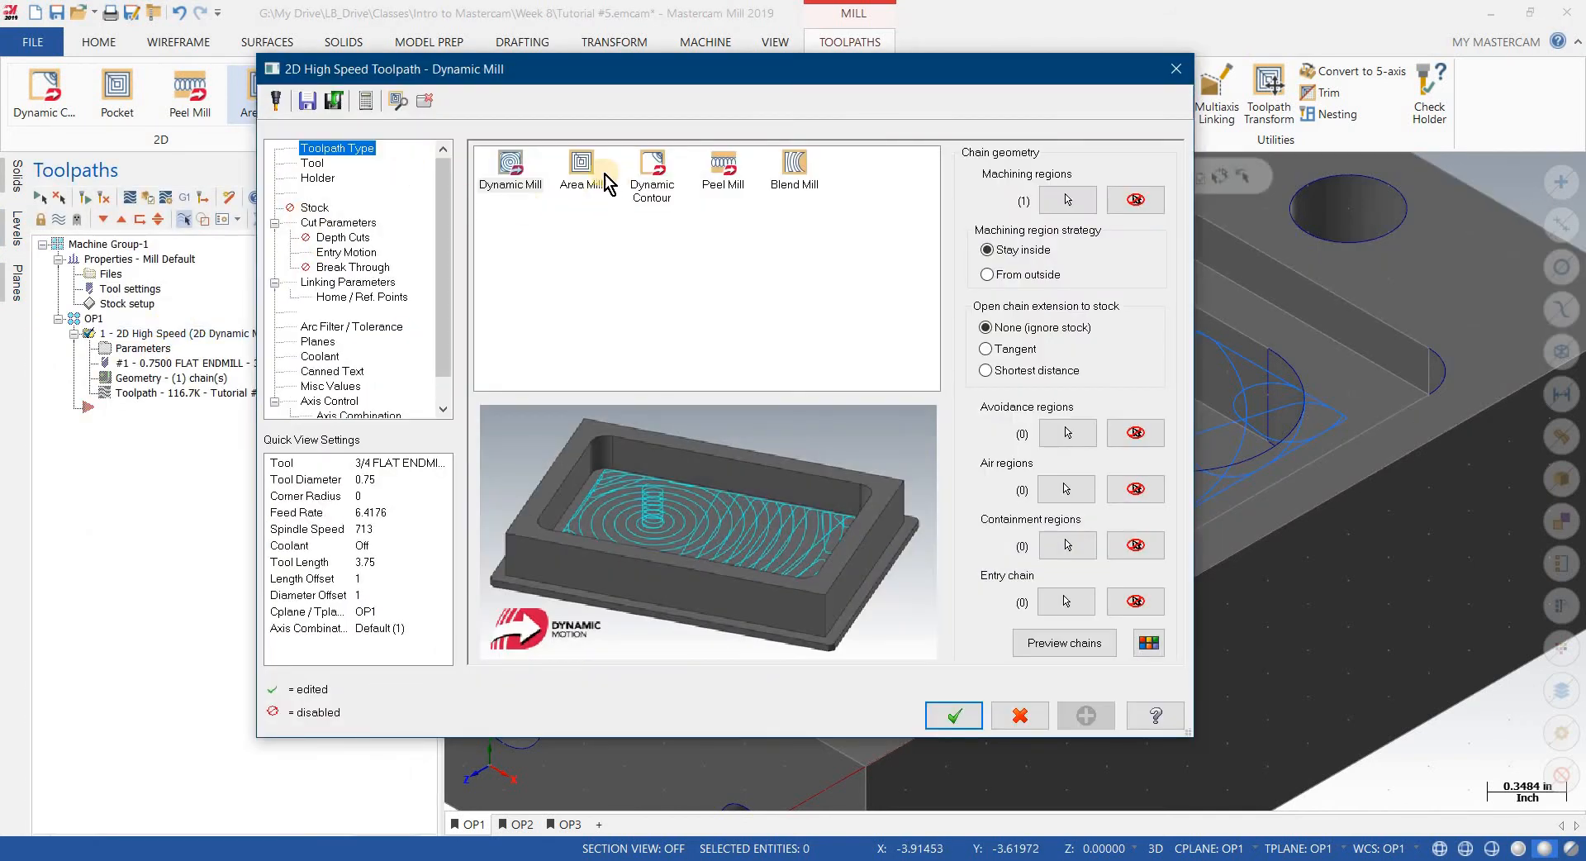
left_click(578, 169)
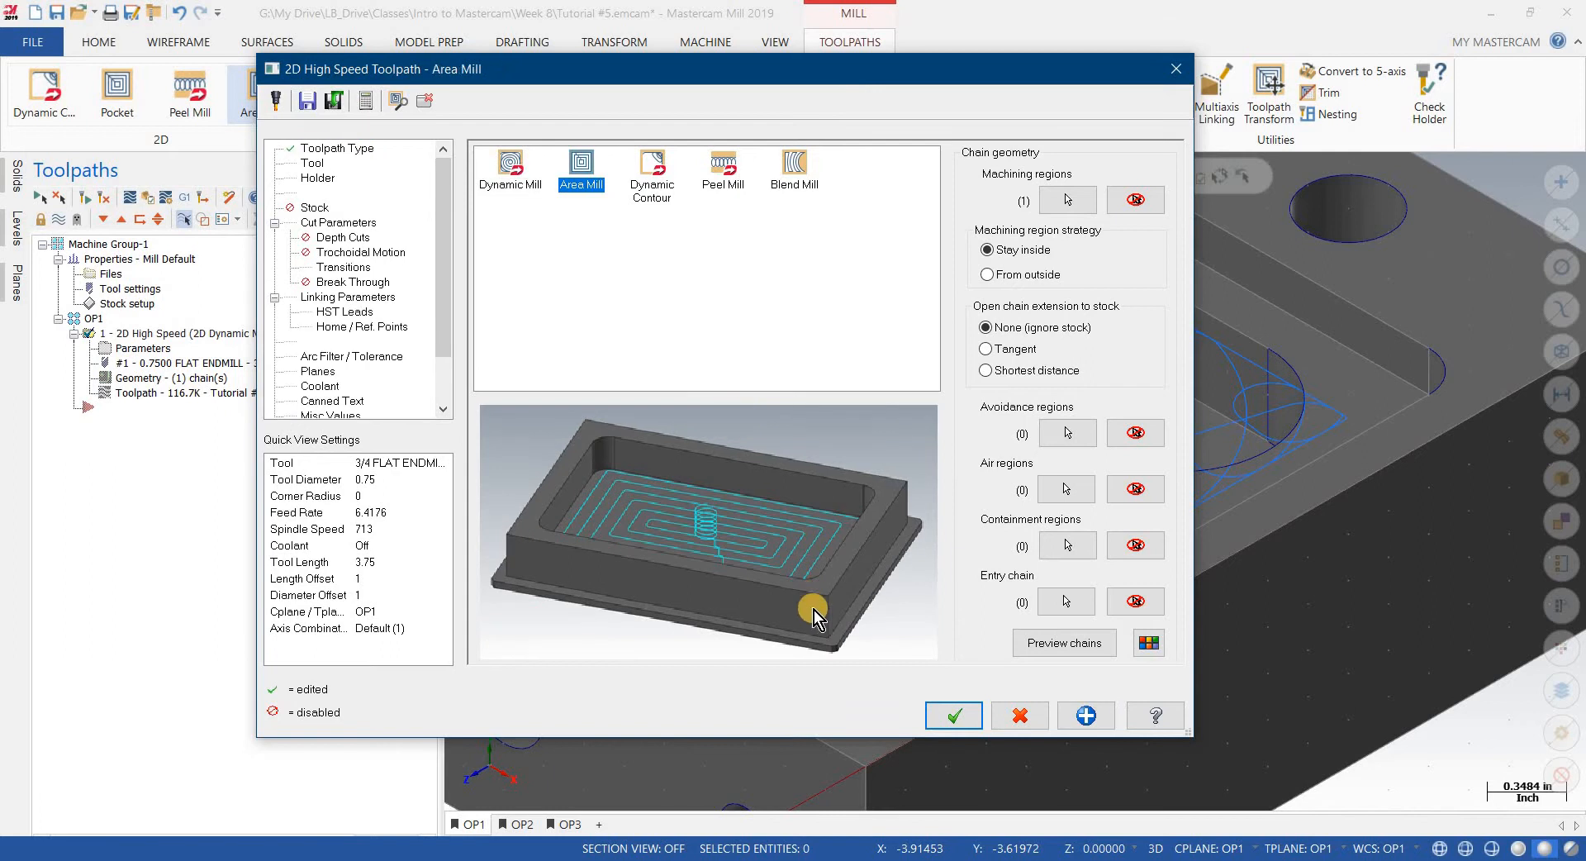
left_click(956, 716)
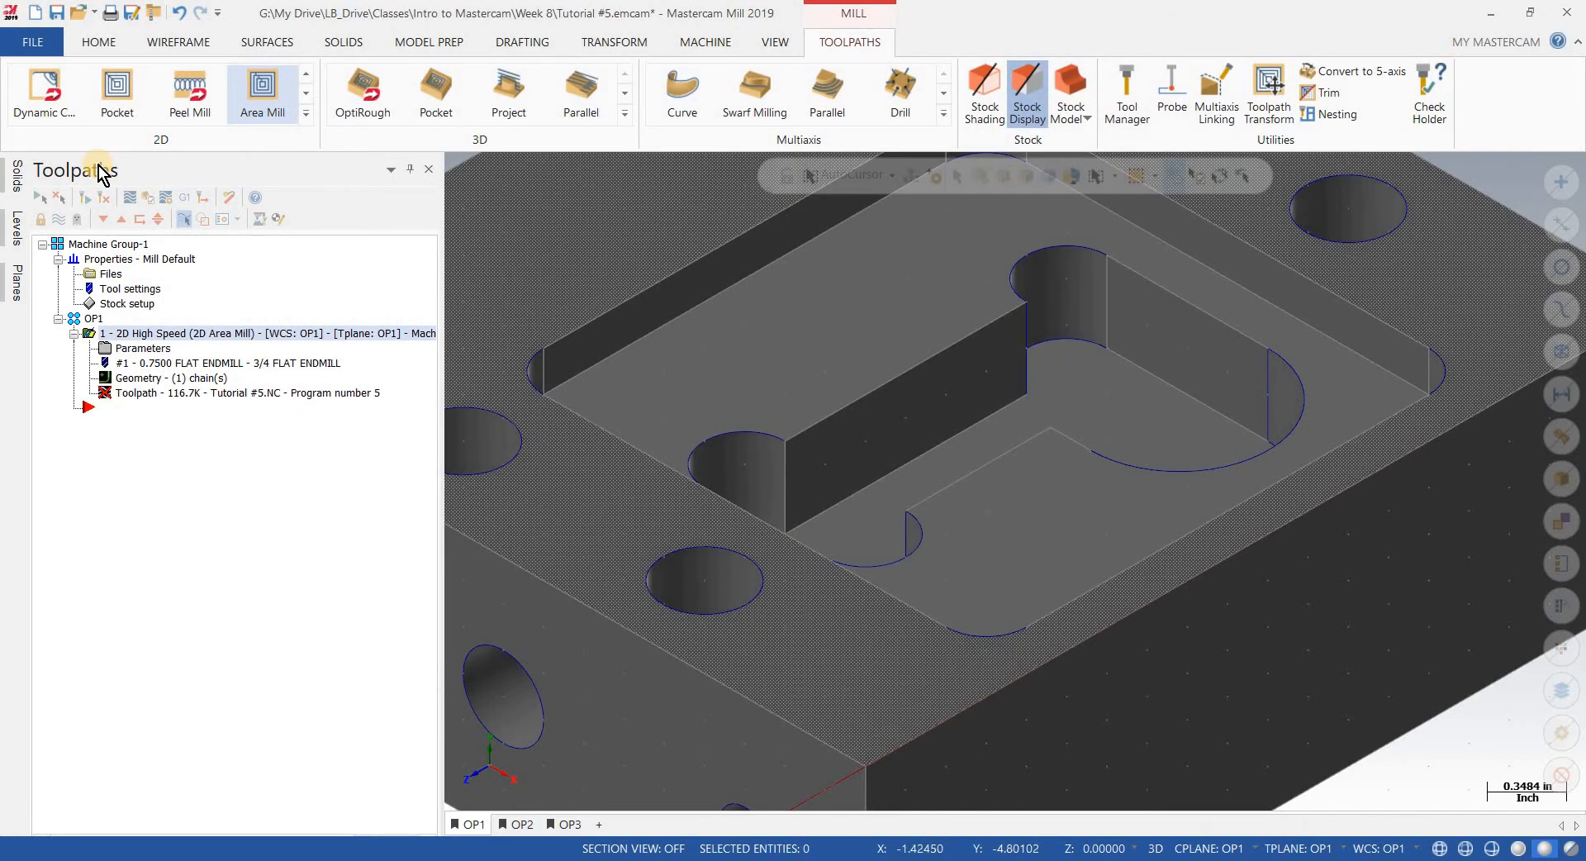
left_click(105, 200)
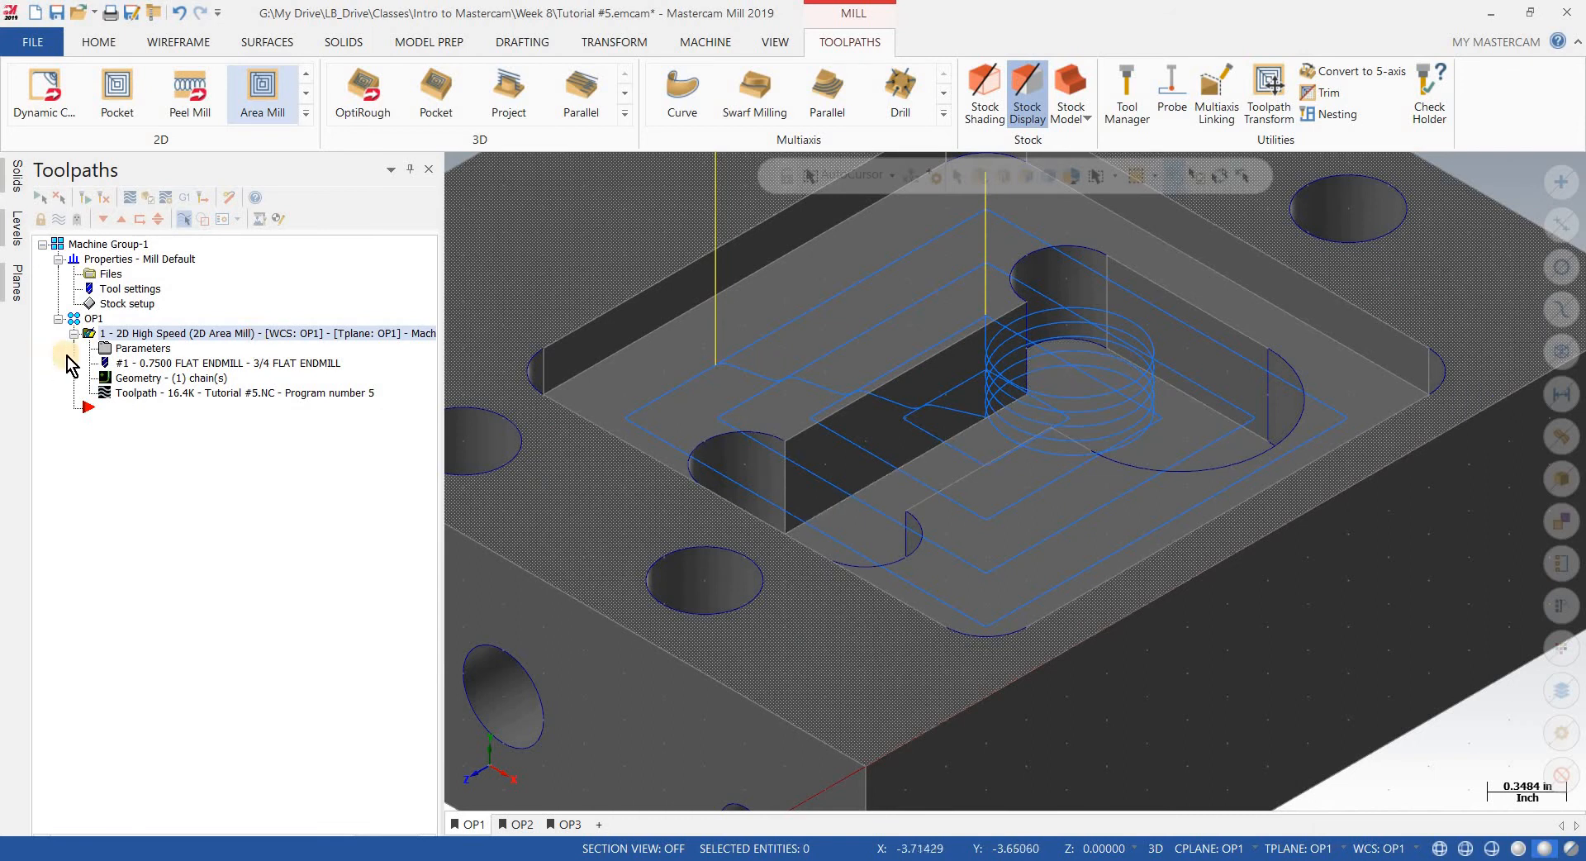
Step: Copy the top pocket's Area Mill operation and place the copy after the original
left_click(92, 332)
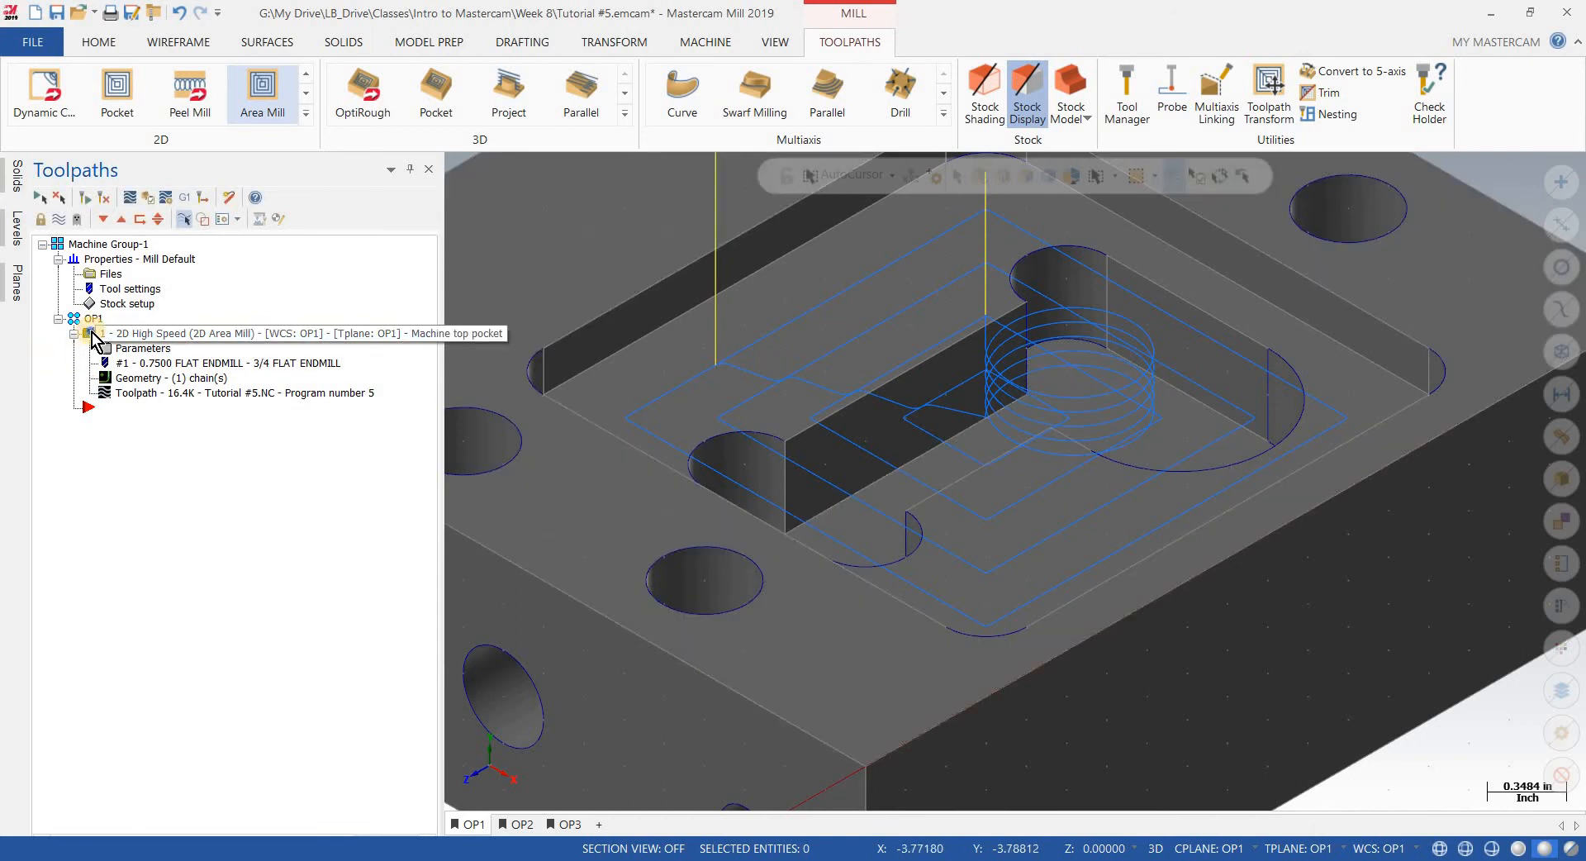
right_click_drag(89, 405, 93, 405)
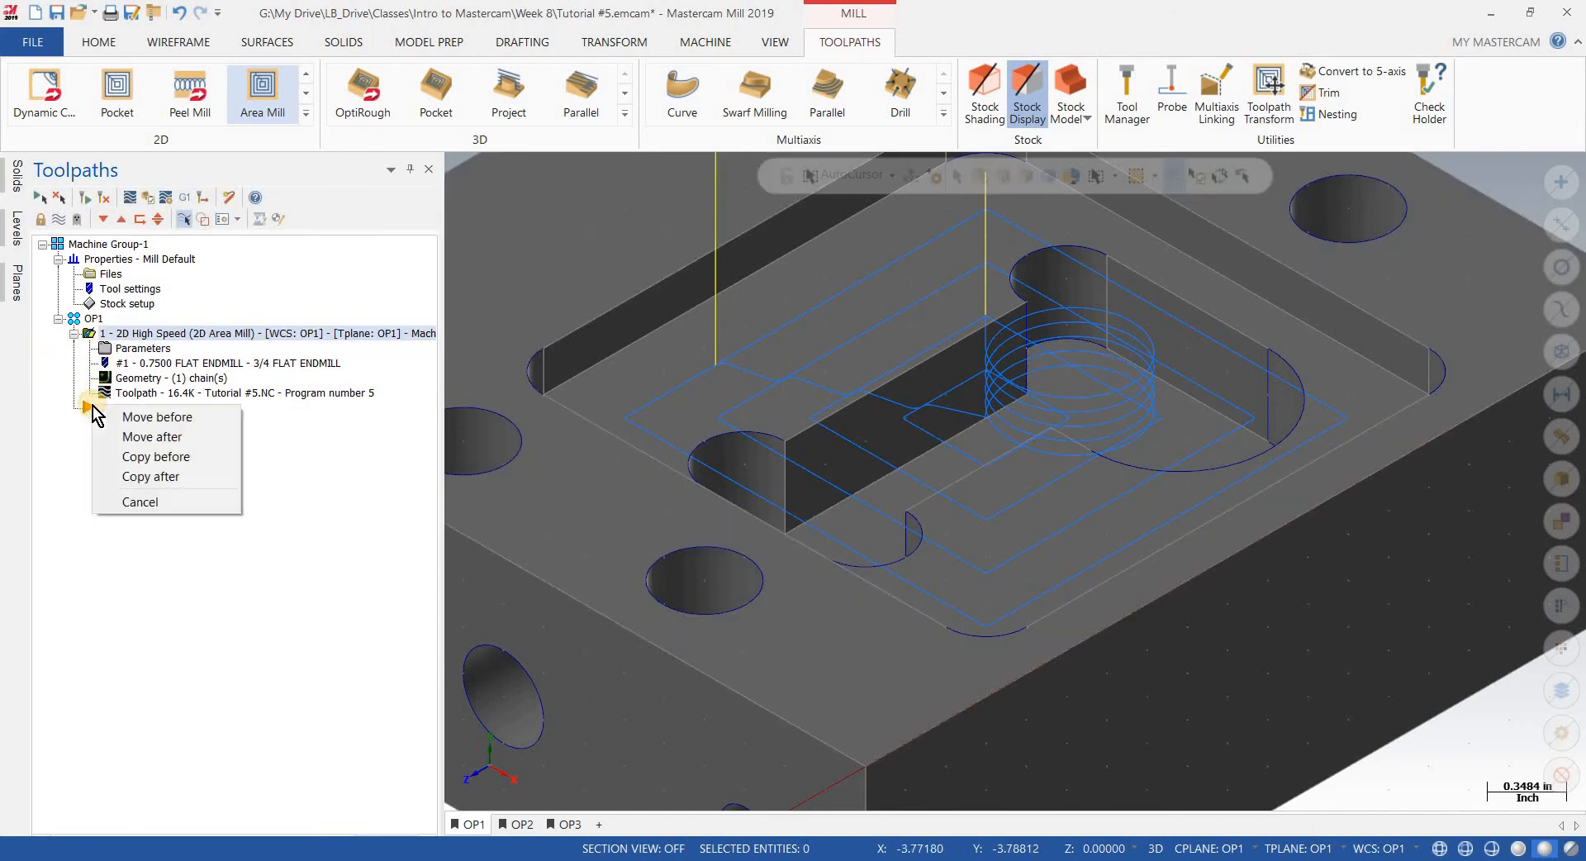
left_click(135, 478)
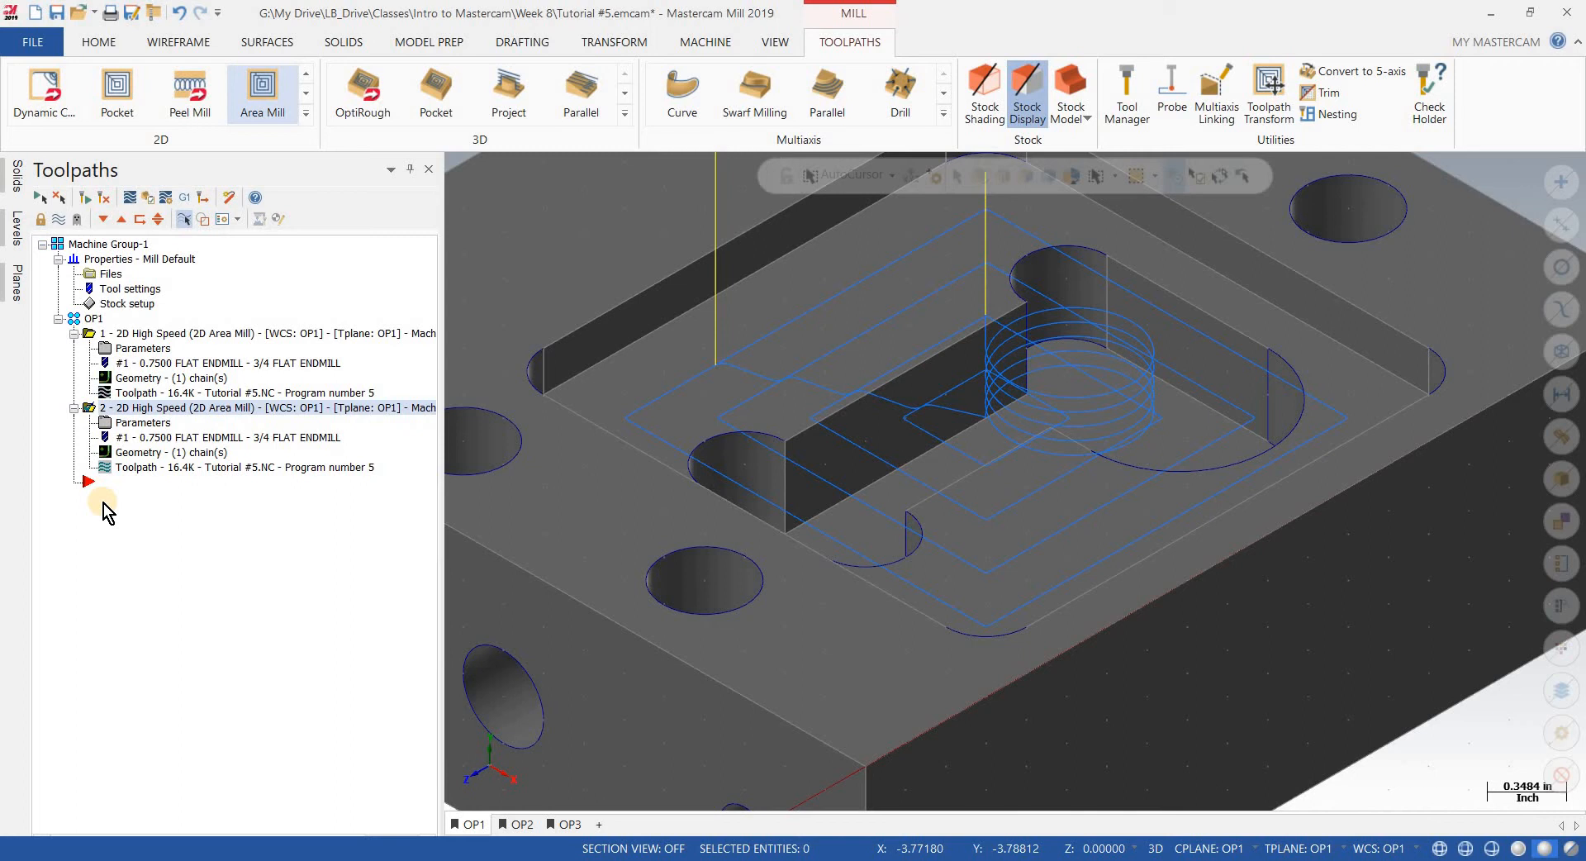
Step: Rechain the copied operation's machining region to the inner pocket's floor outline and preview the chained region
left_click(124, 455)
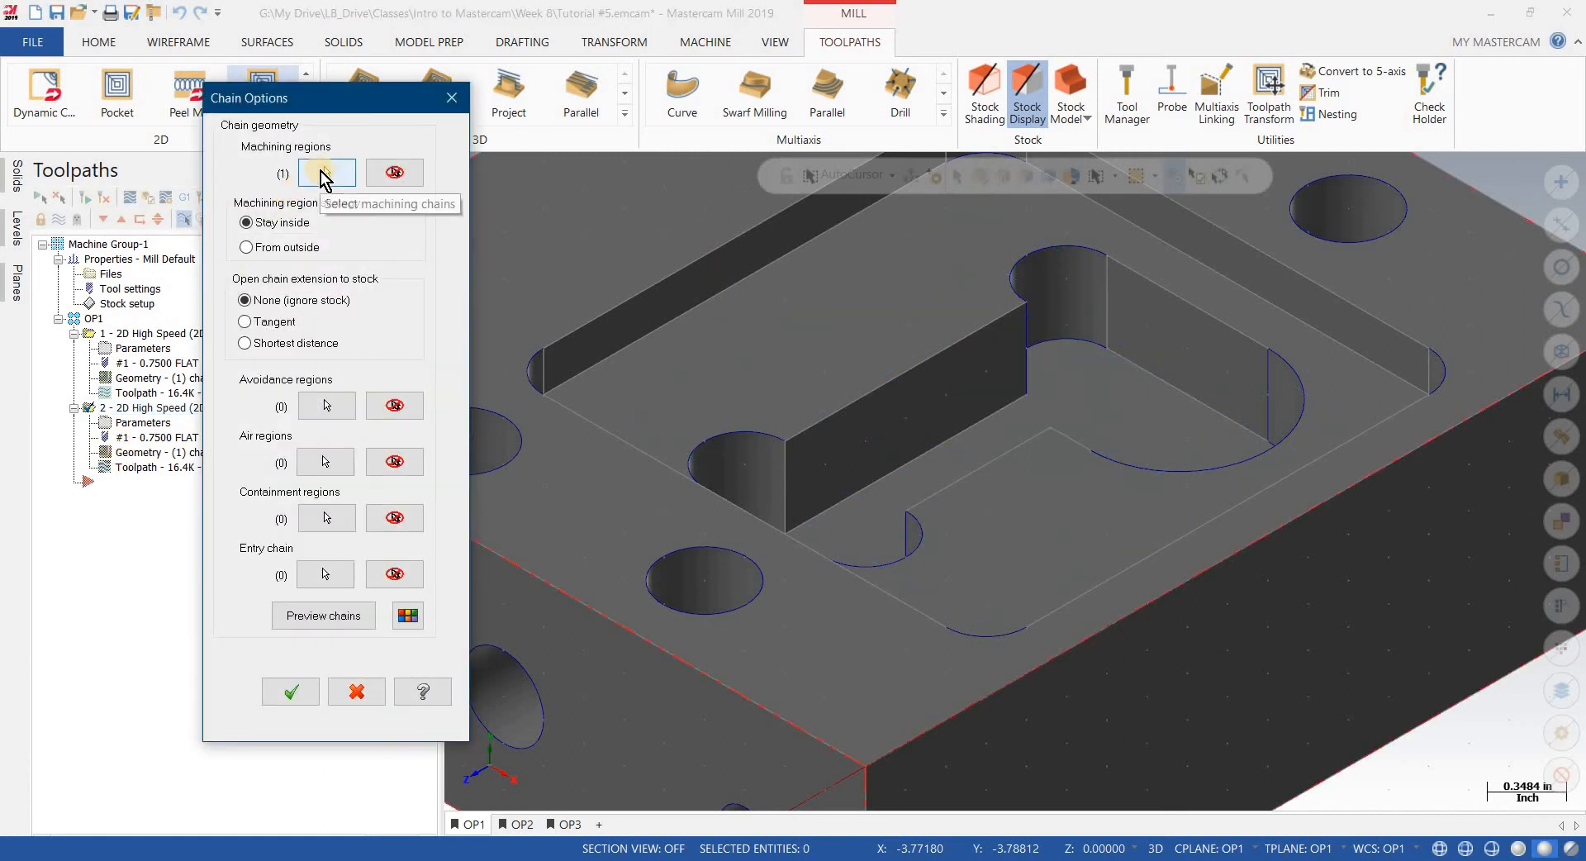
left_click(321, 174)
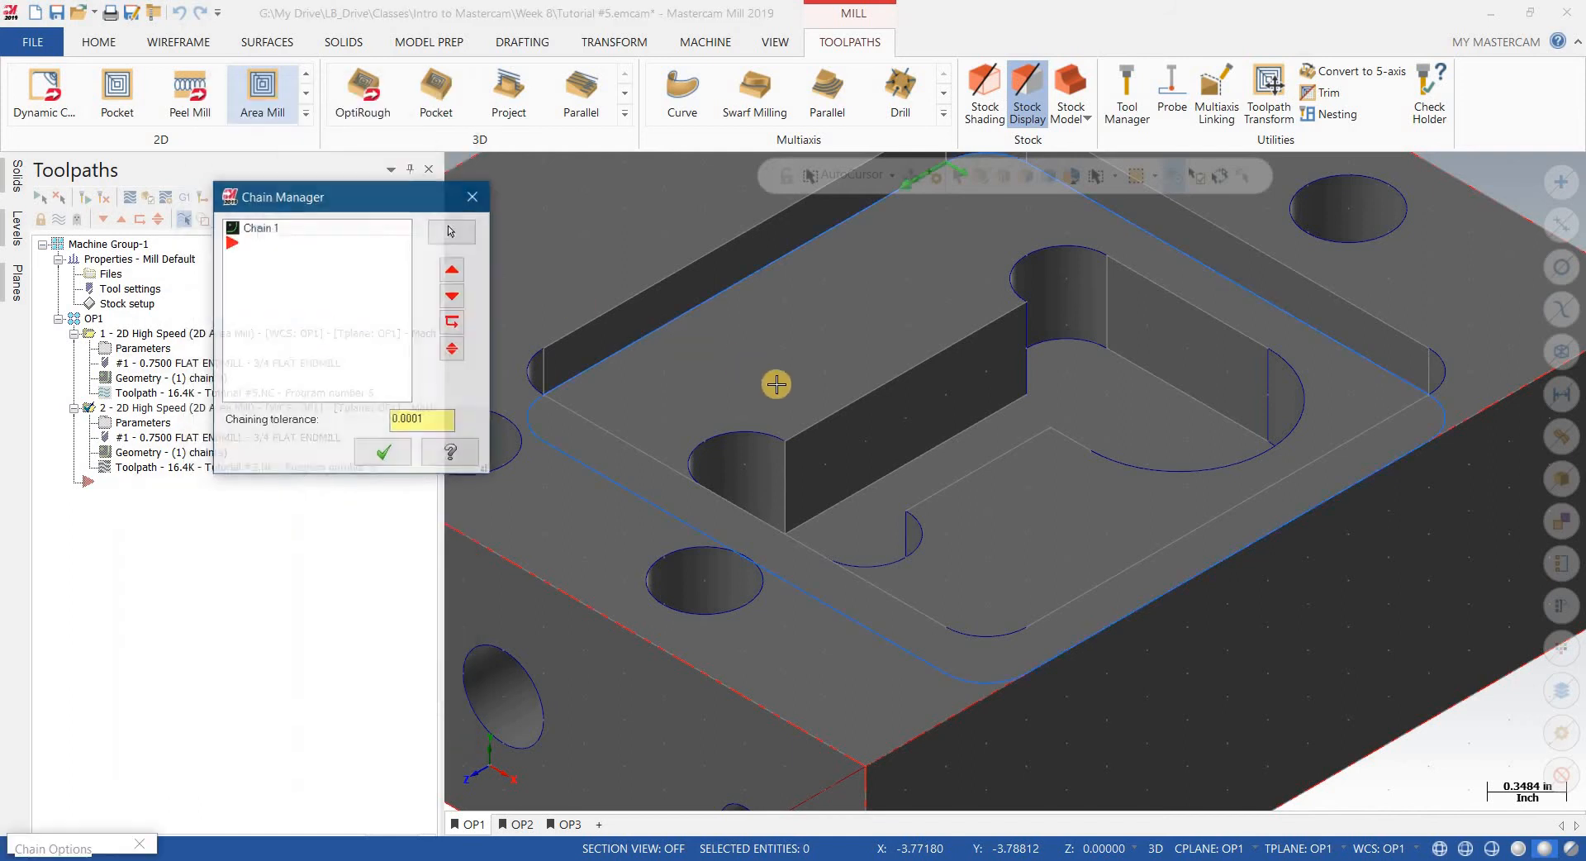
right_click(304, 264)
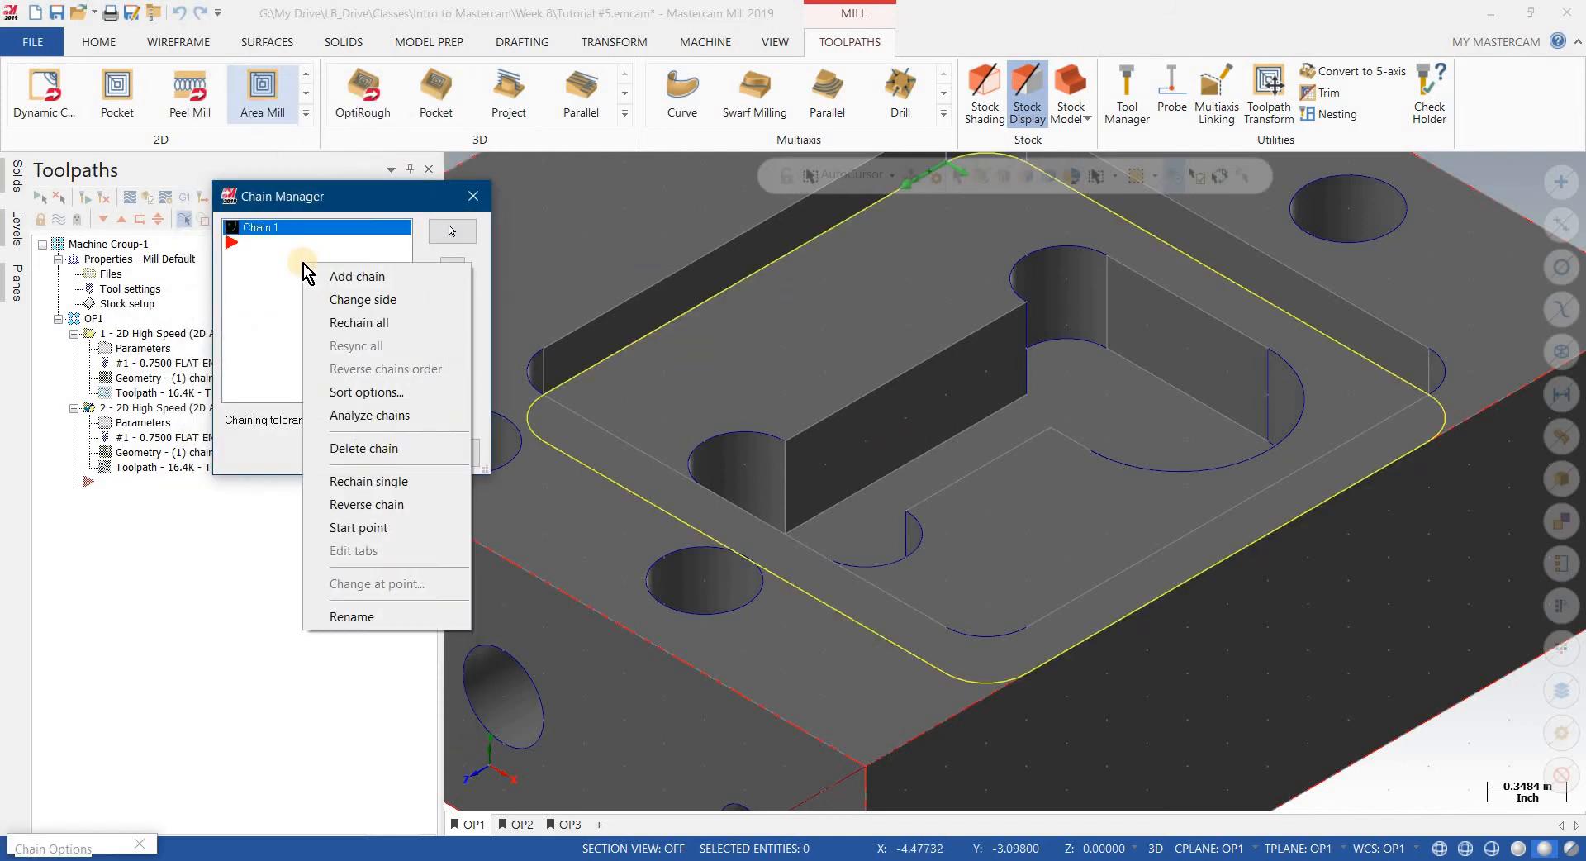
left_click(351, 322)
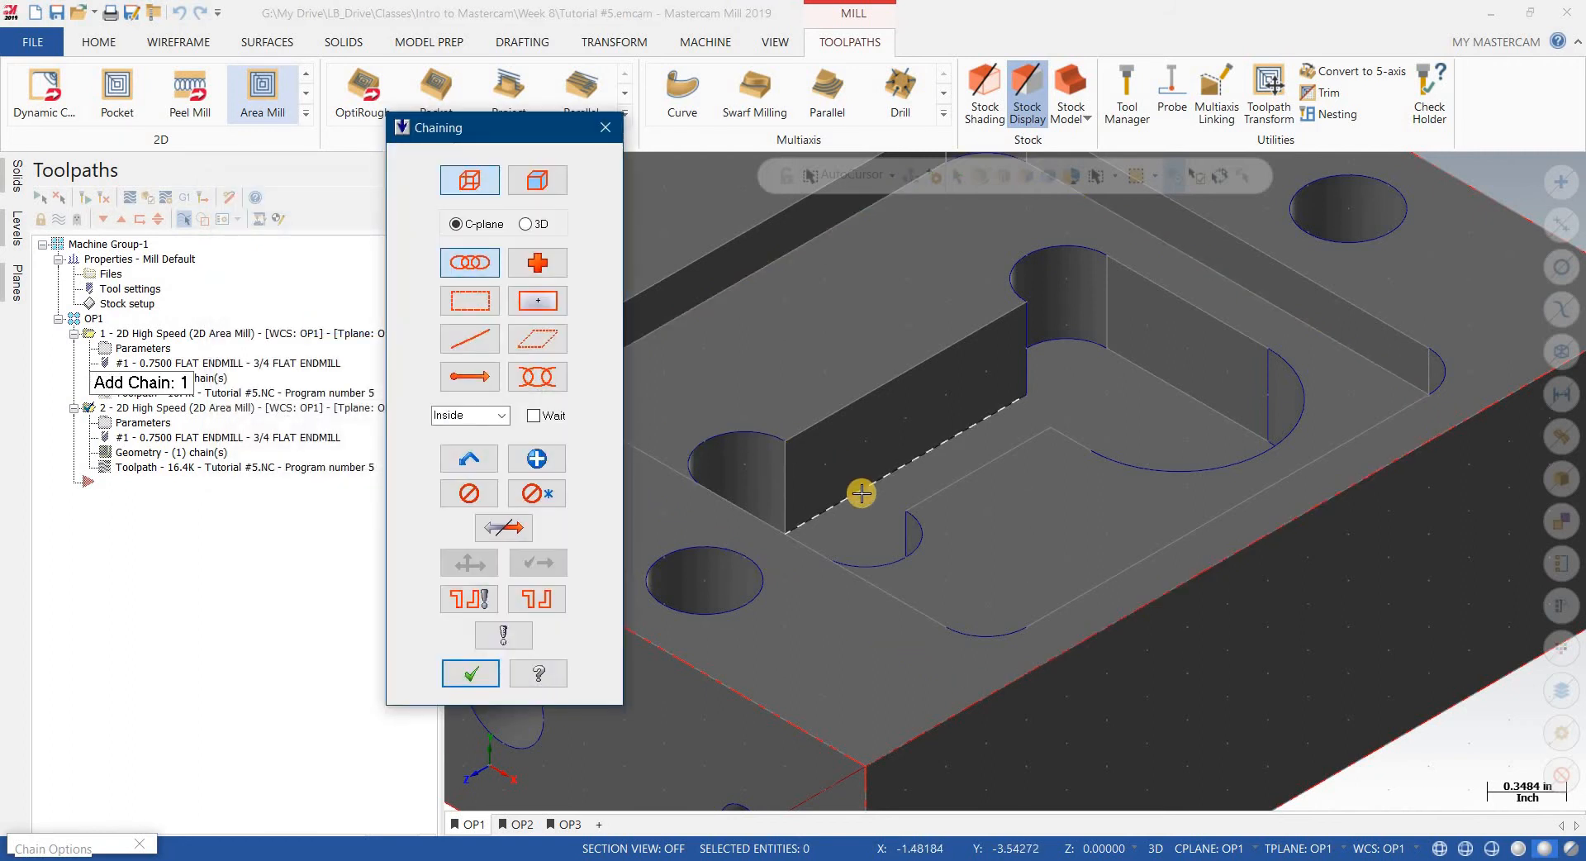
left_click(862, 494)
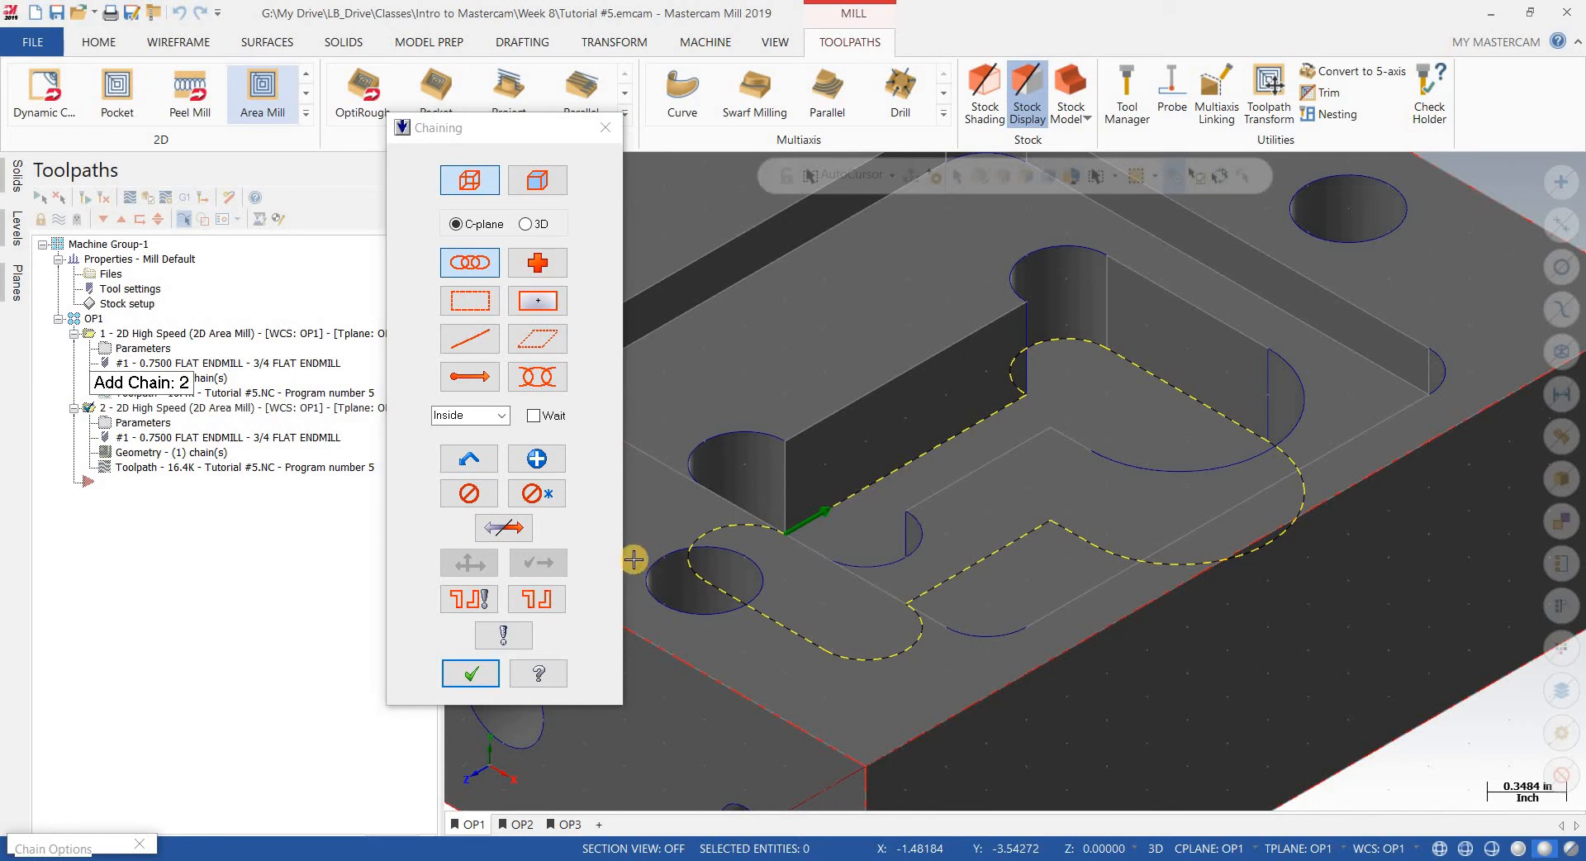
left_click(473, 671)
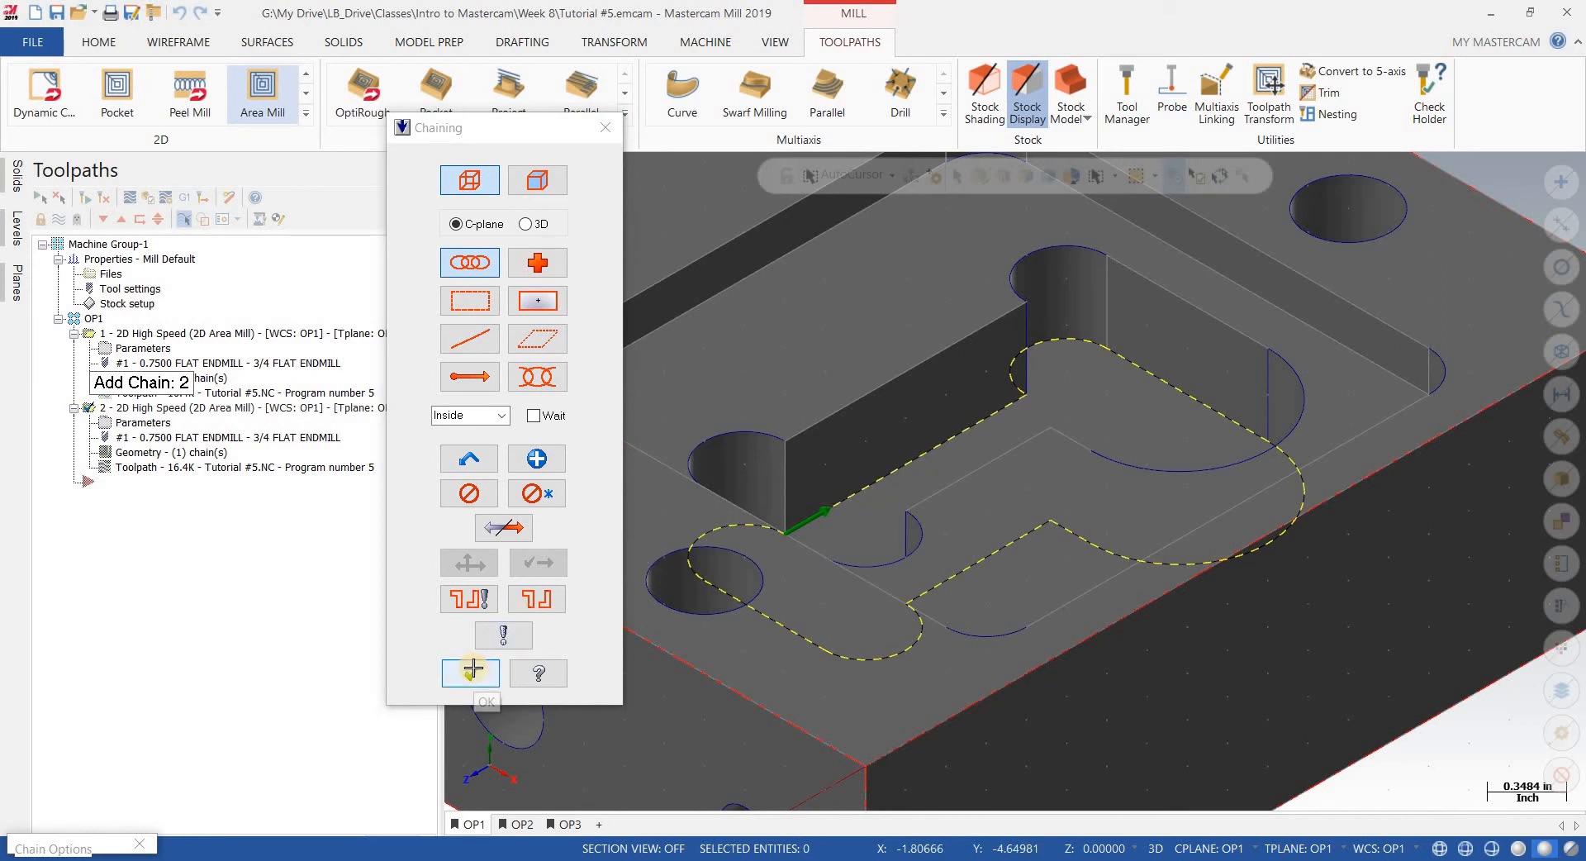
left_click(383, 454)
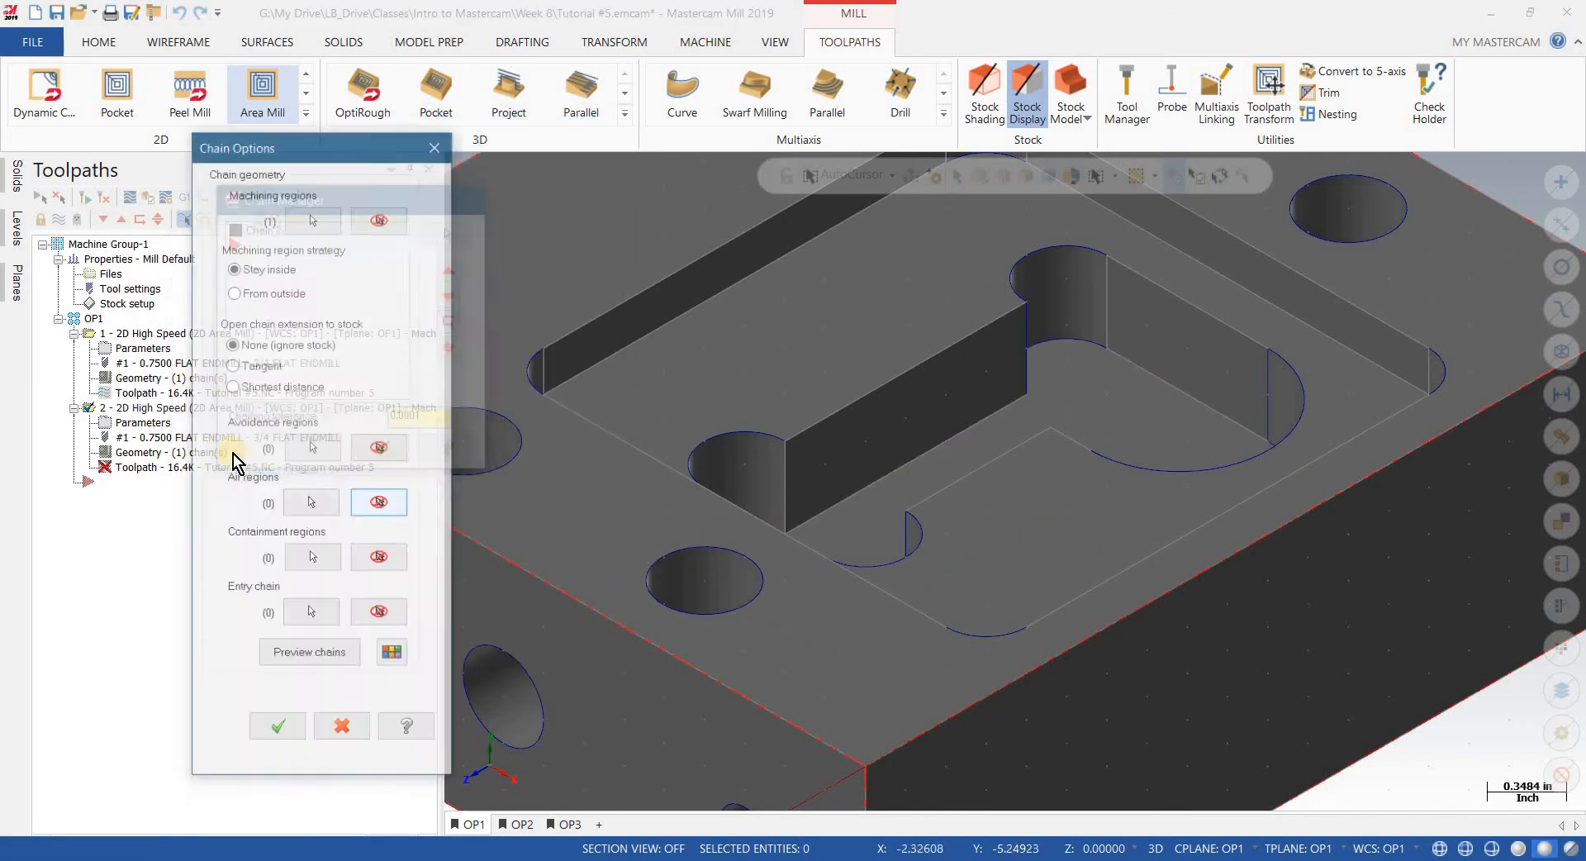
left_click(306, 618)
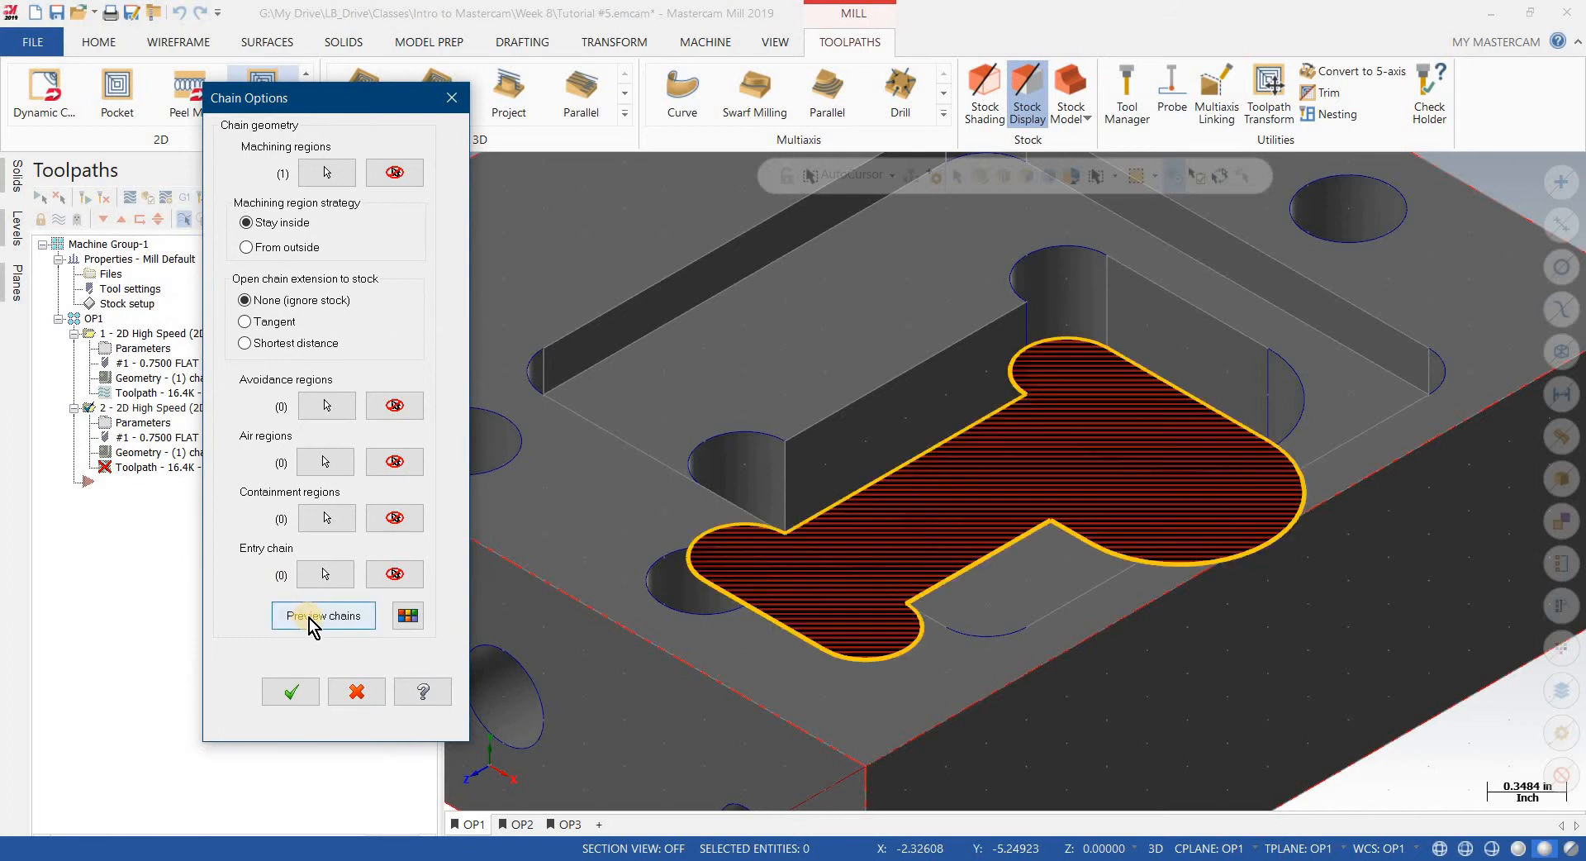
left_click(293, 695)
Step: Assign the 5/8 flat endmill to the second Area Mill operation
left_click(144, 423)
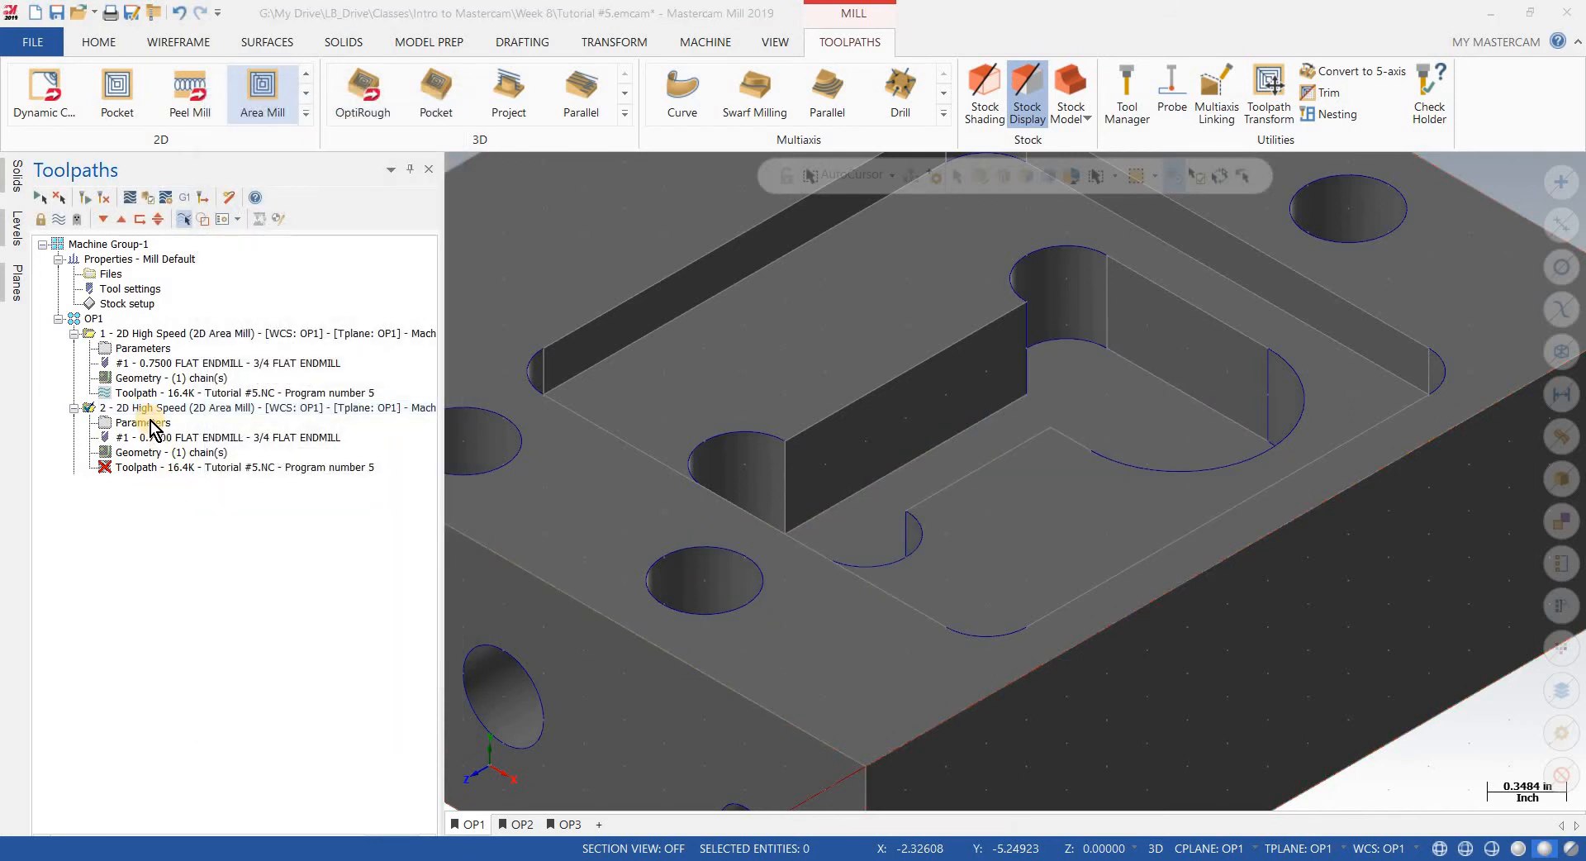
left_click(309, 163)
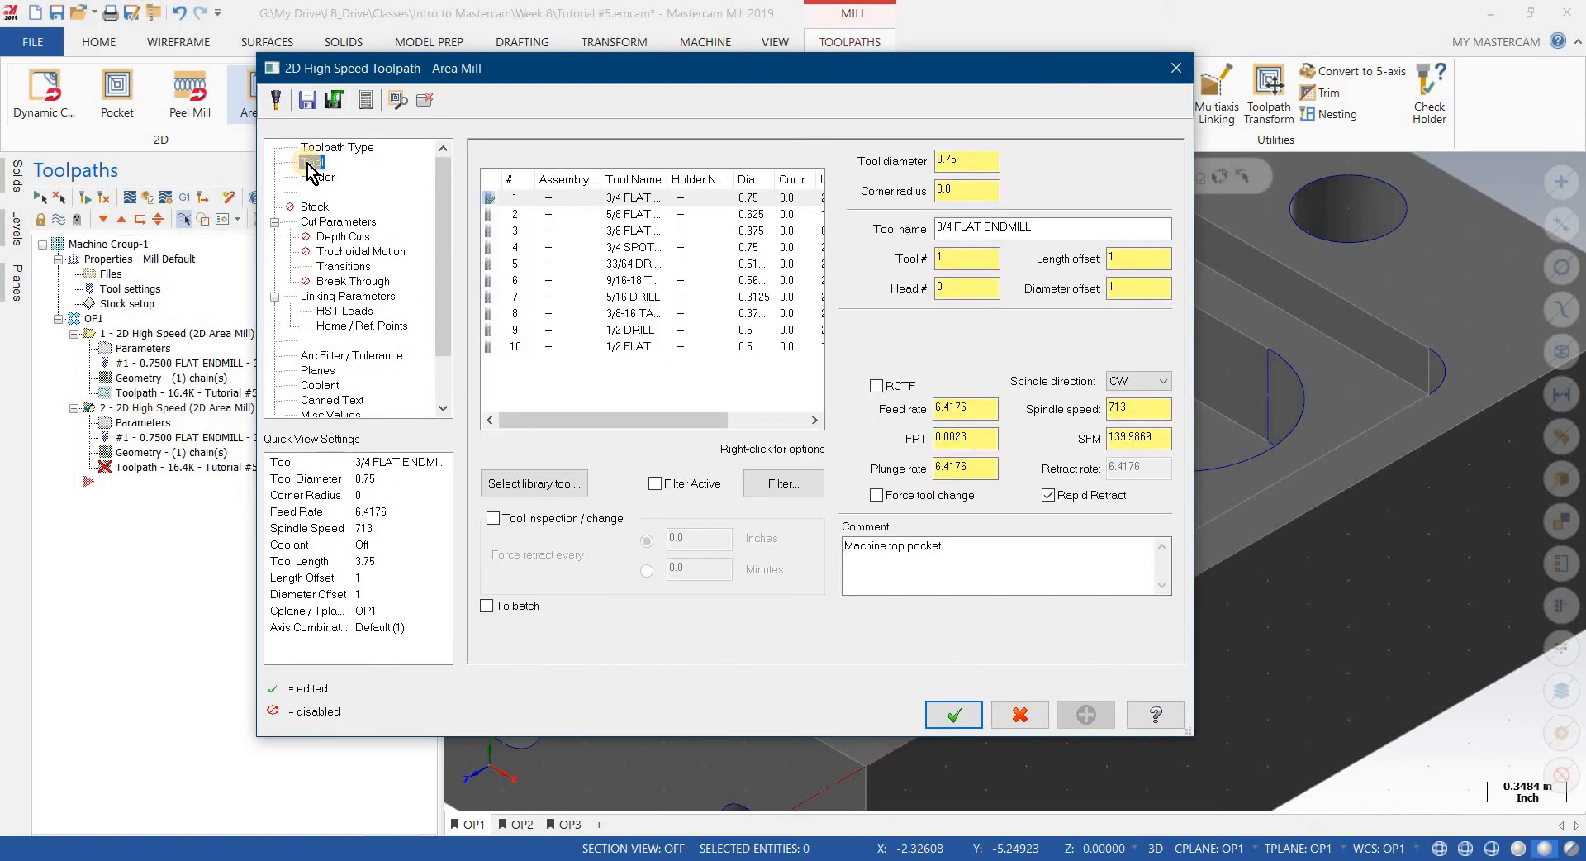
left_click(628, 215)
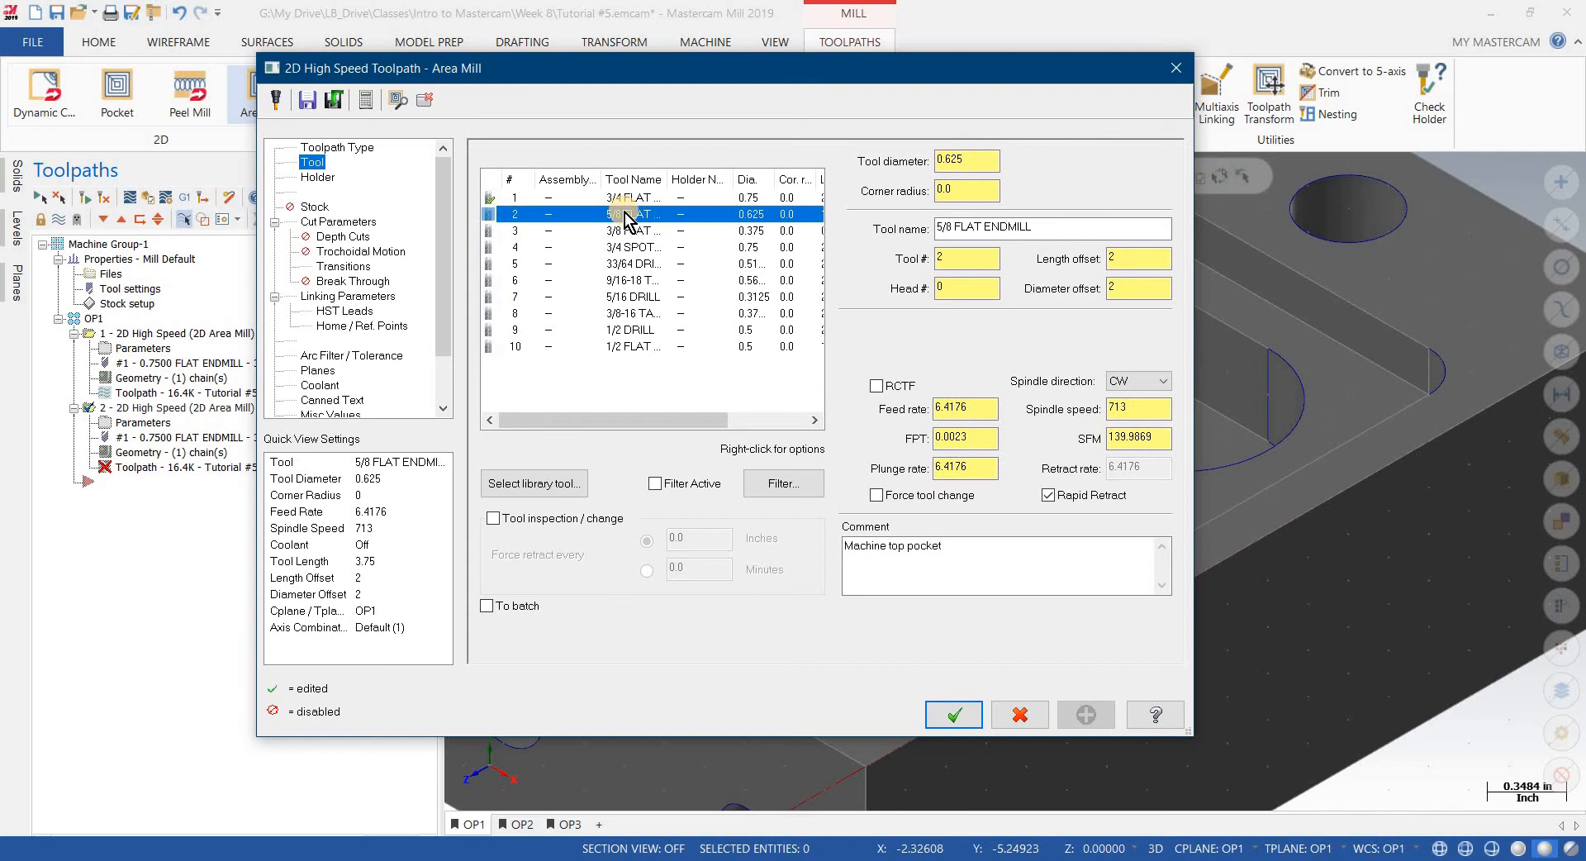
Step: Enable depth cuts for the inner pocket operation and set its entry method to profile ramp
left_click(335, 222)
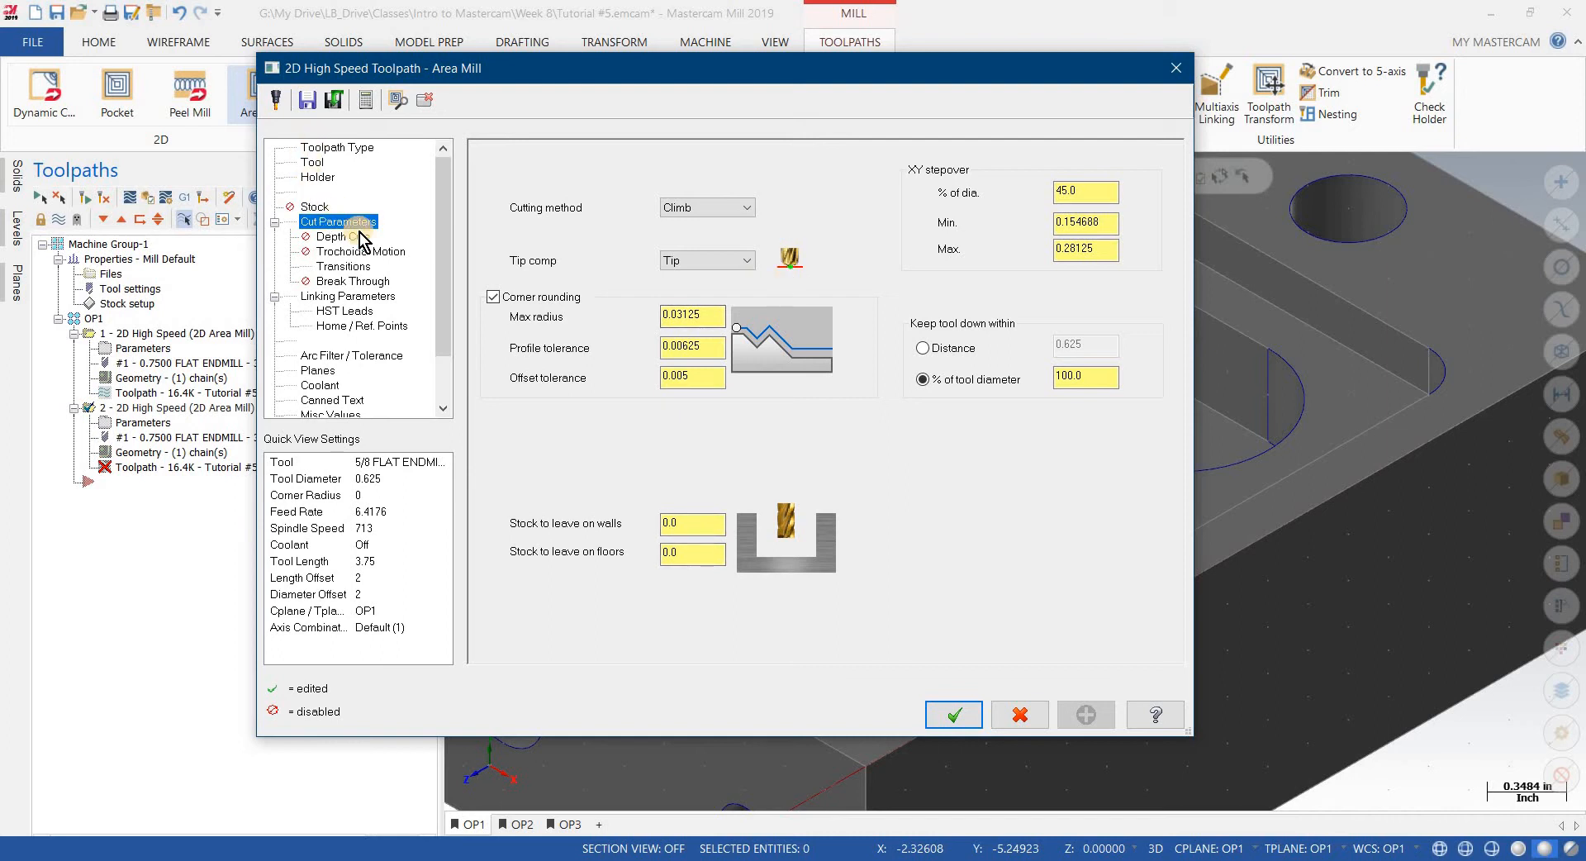
left_click(361, 237)
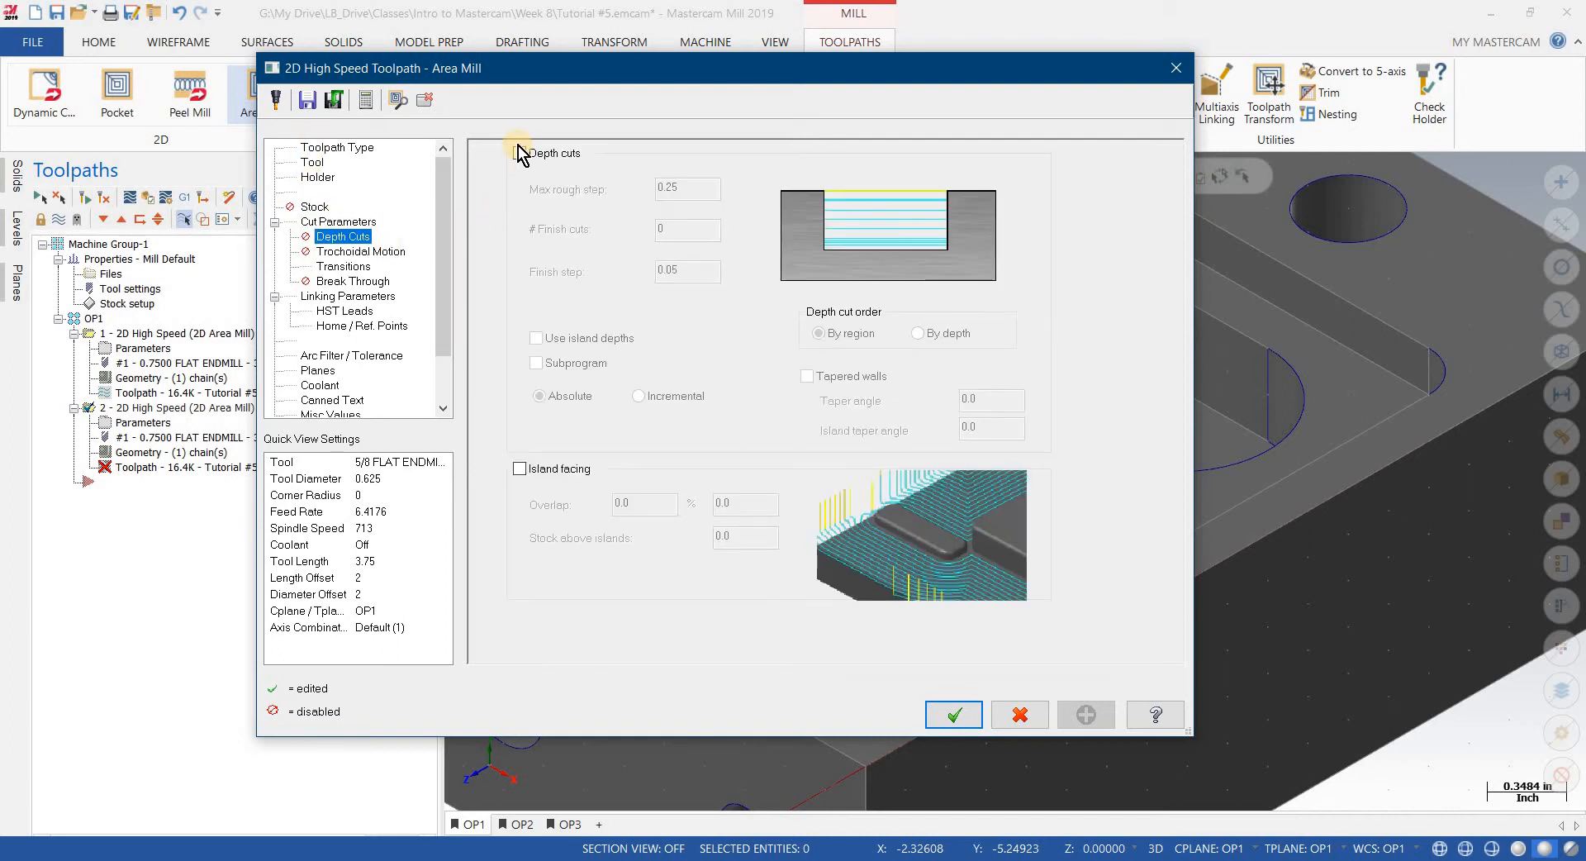
left_click(521, 153)
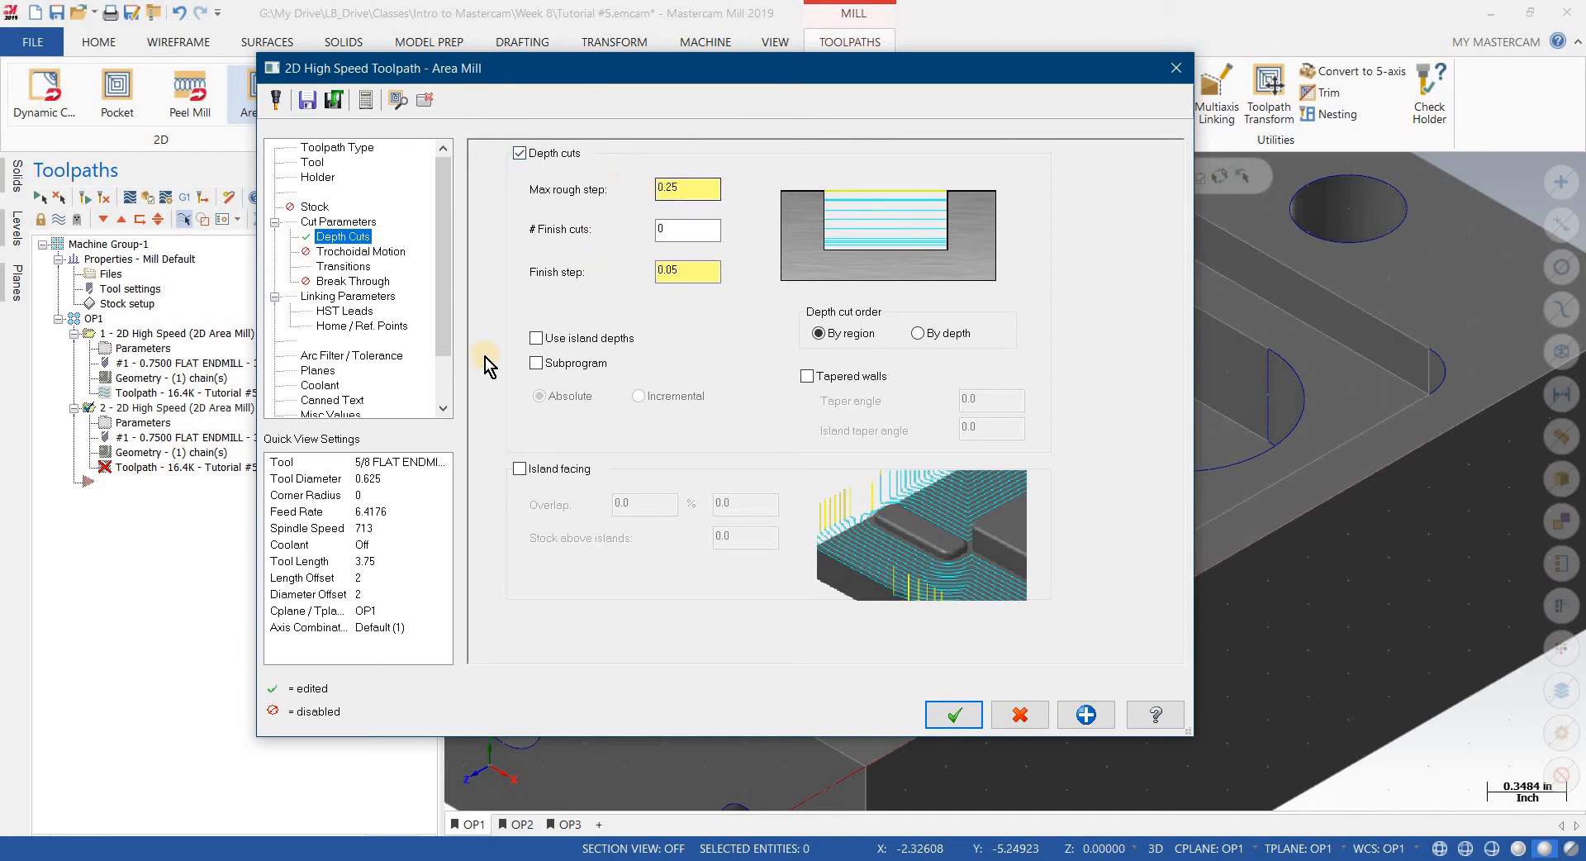
left_click(340, 267)
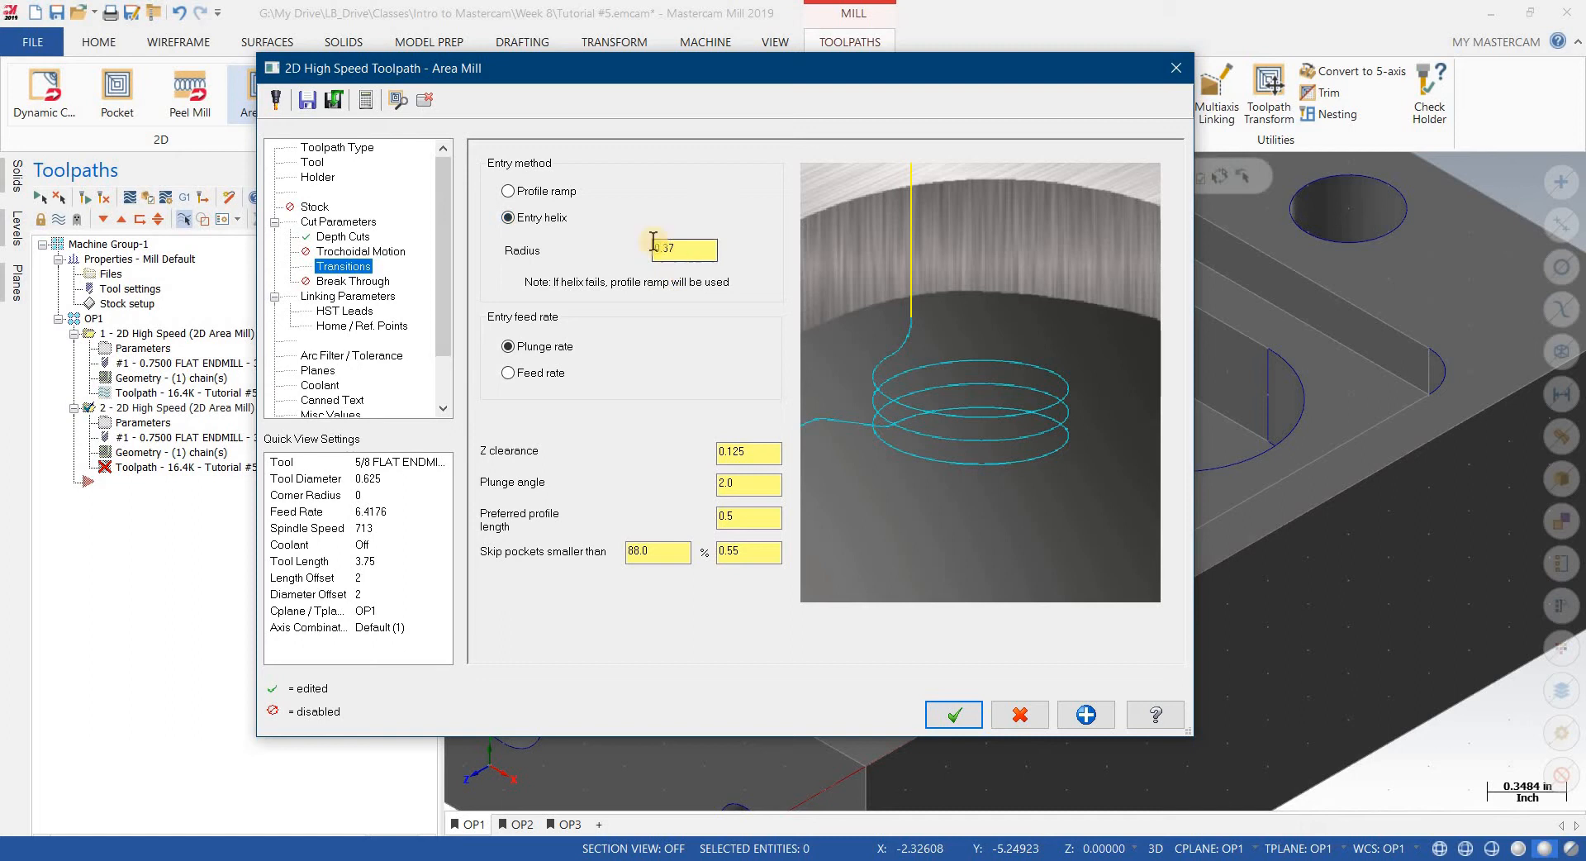
left_click(508, 191)
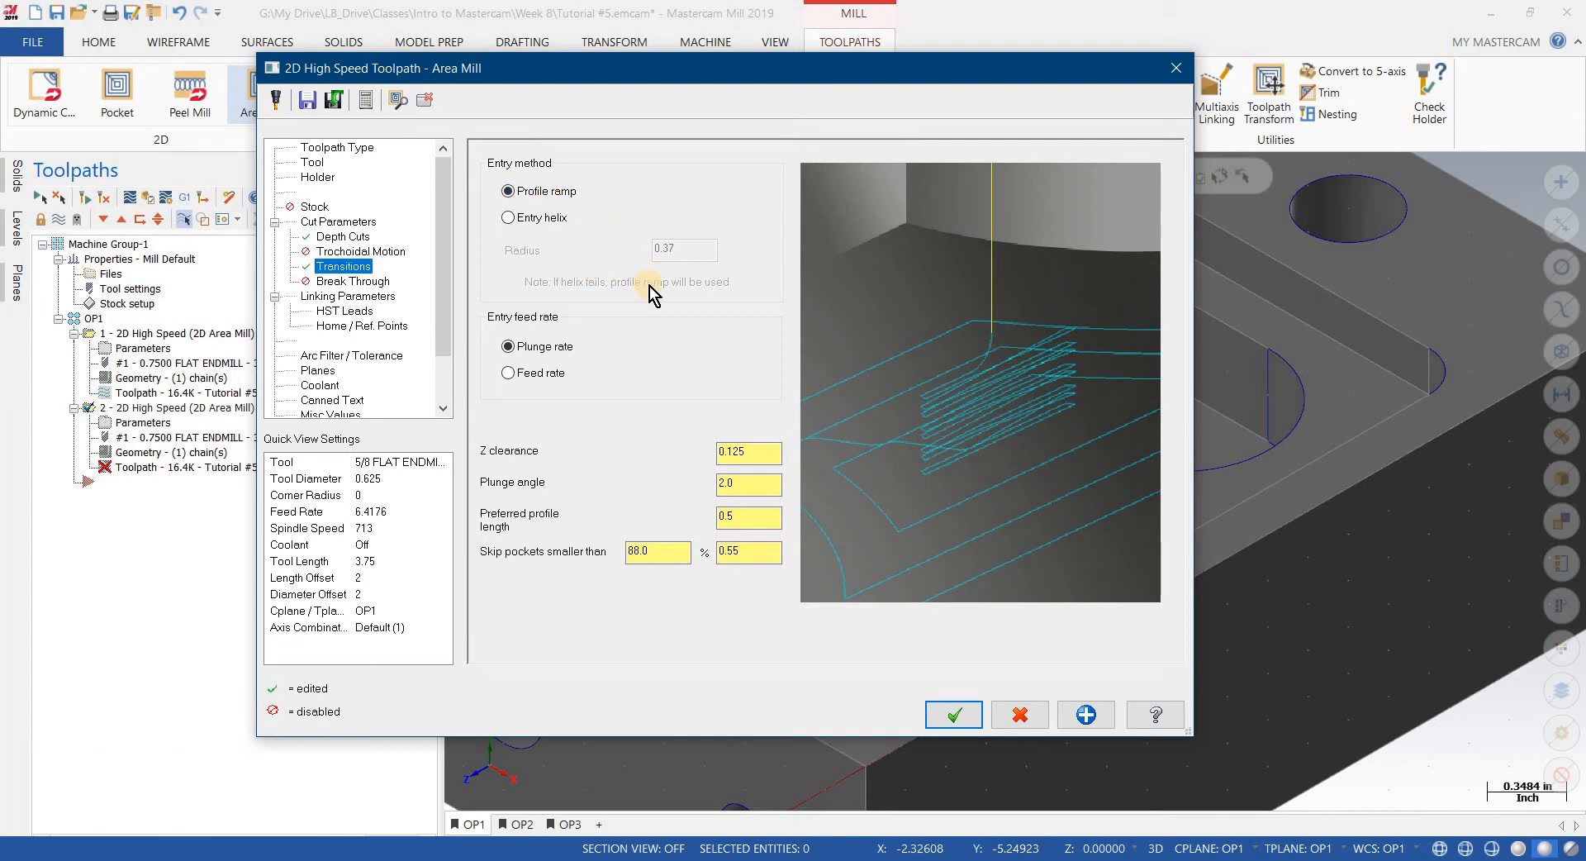
Step: Review the linking parameters, preview the inner pocket toolpath and accept the operation's settings
left_click(372, 297)
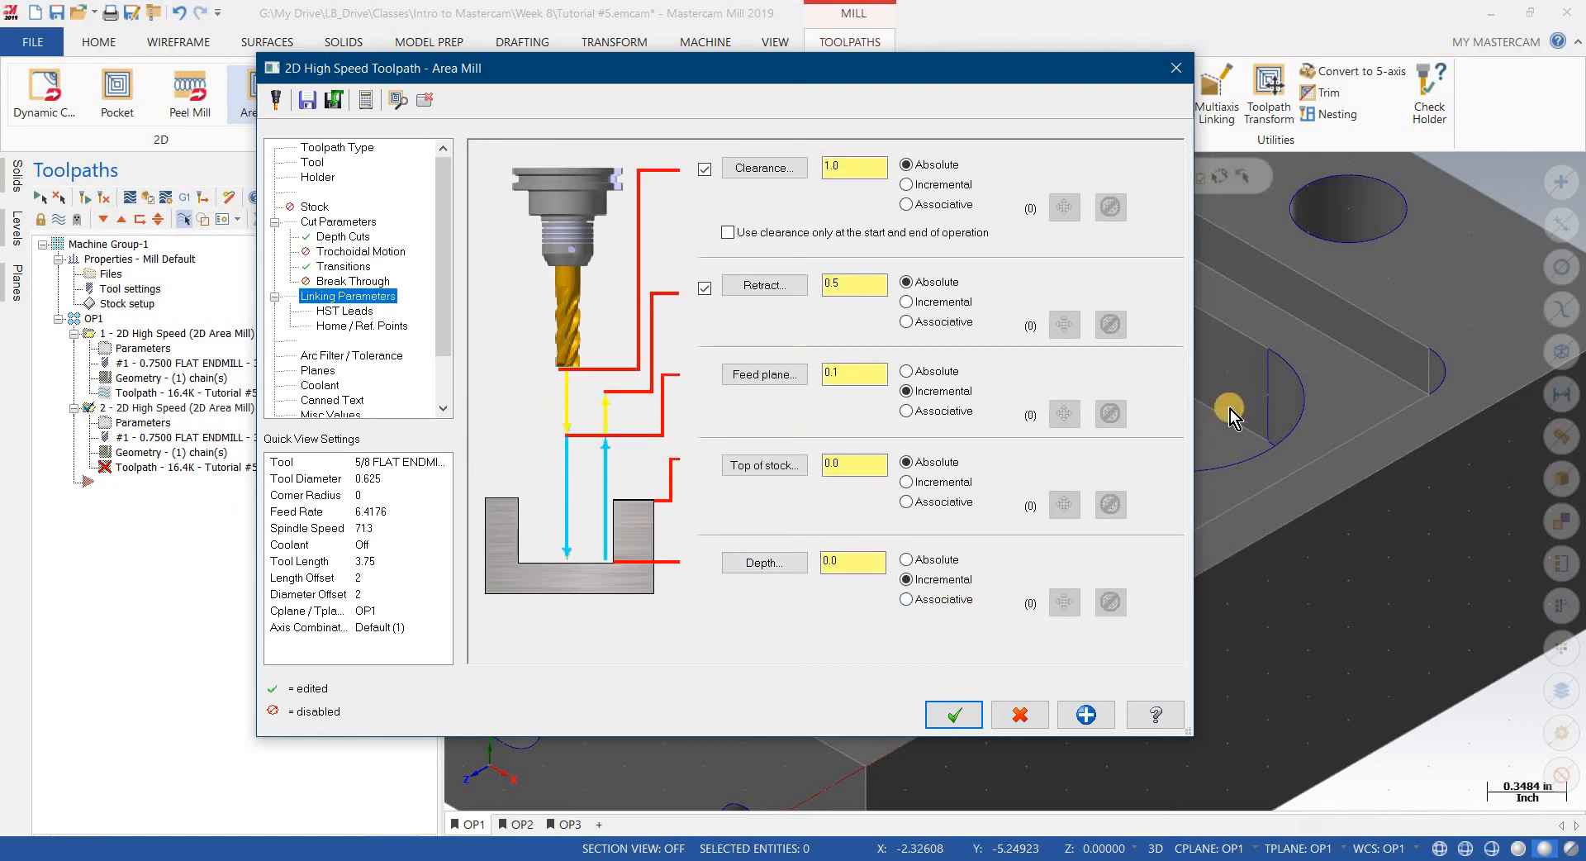
left_click(399, 101)
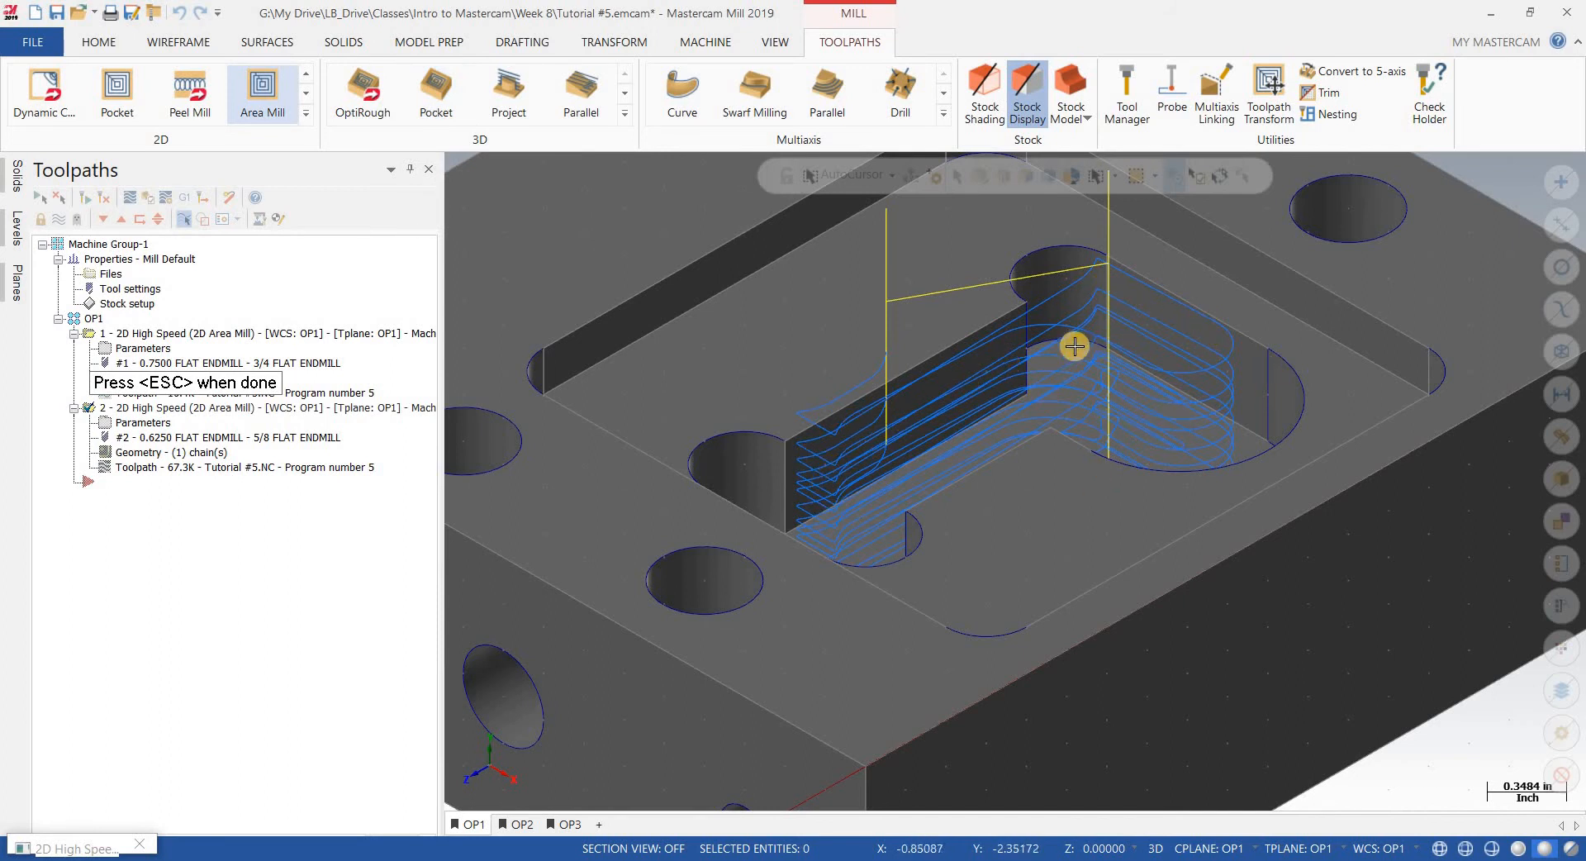
key("Escape")
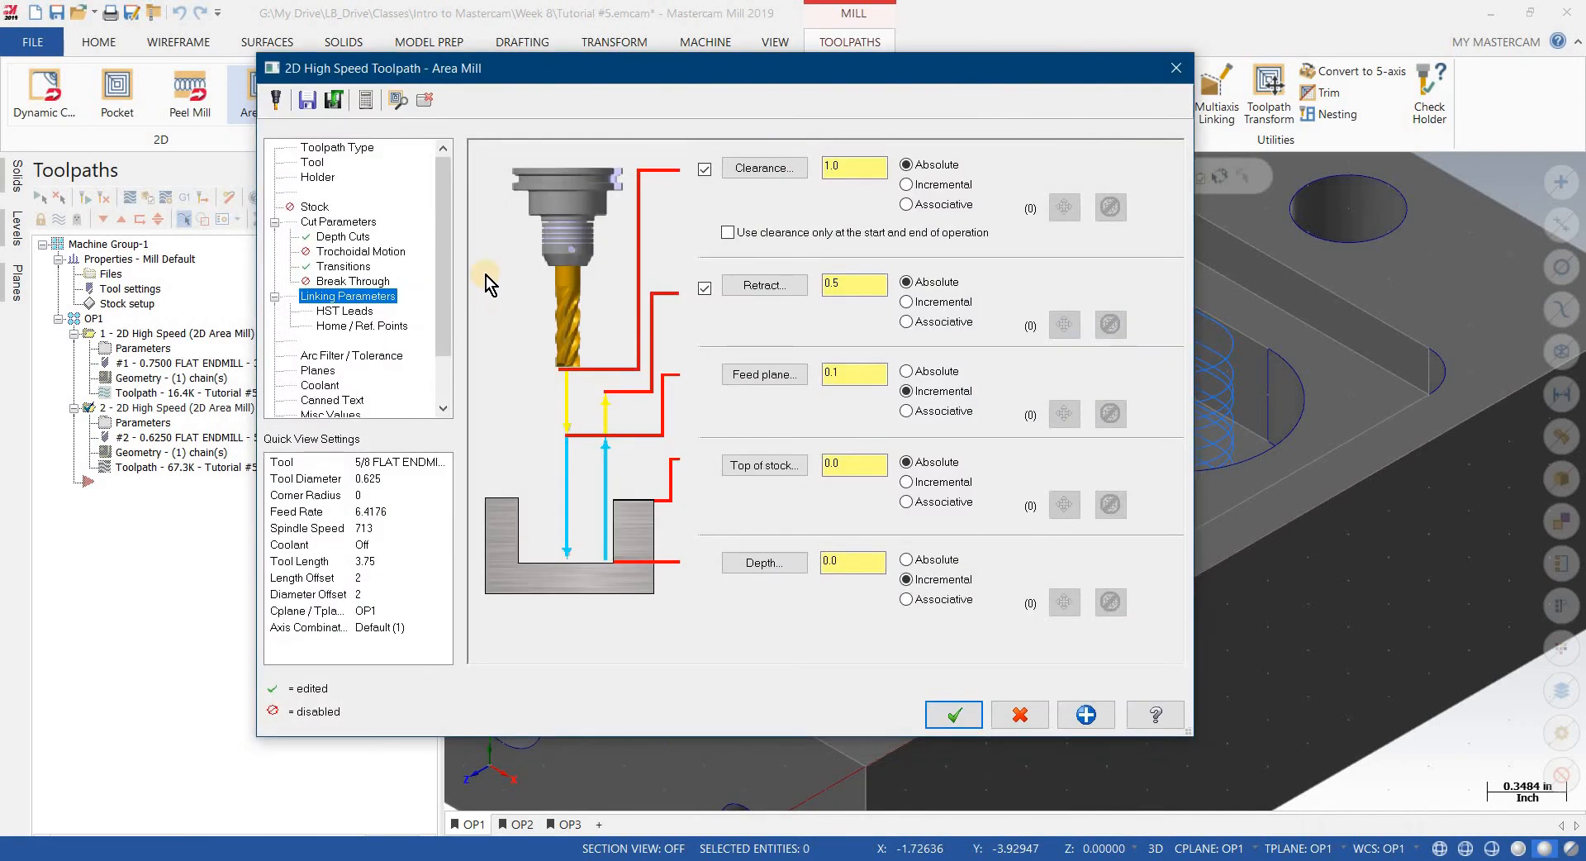
left_click(956, 712)
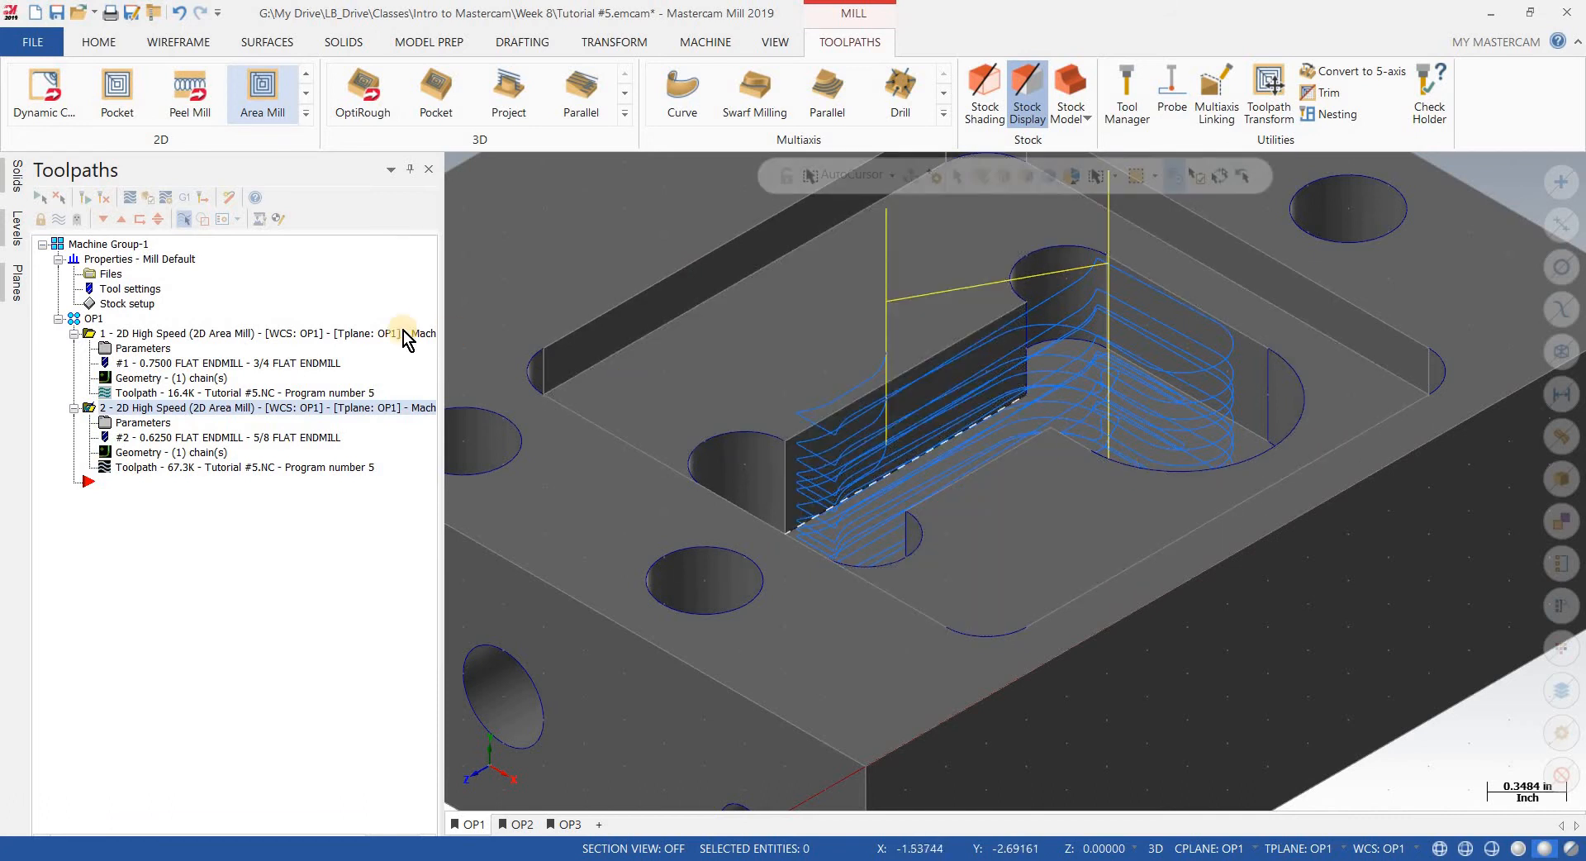
Step: Copy both Area Mill operations after the originals and move the insert marker below the last operation
left_click(91, 335, "ctrl")
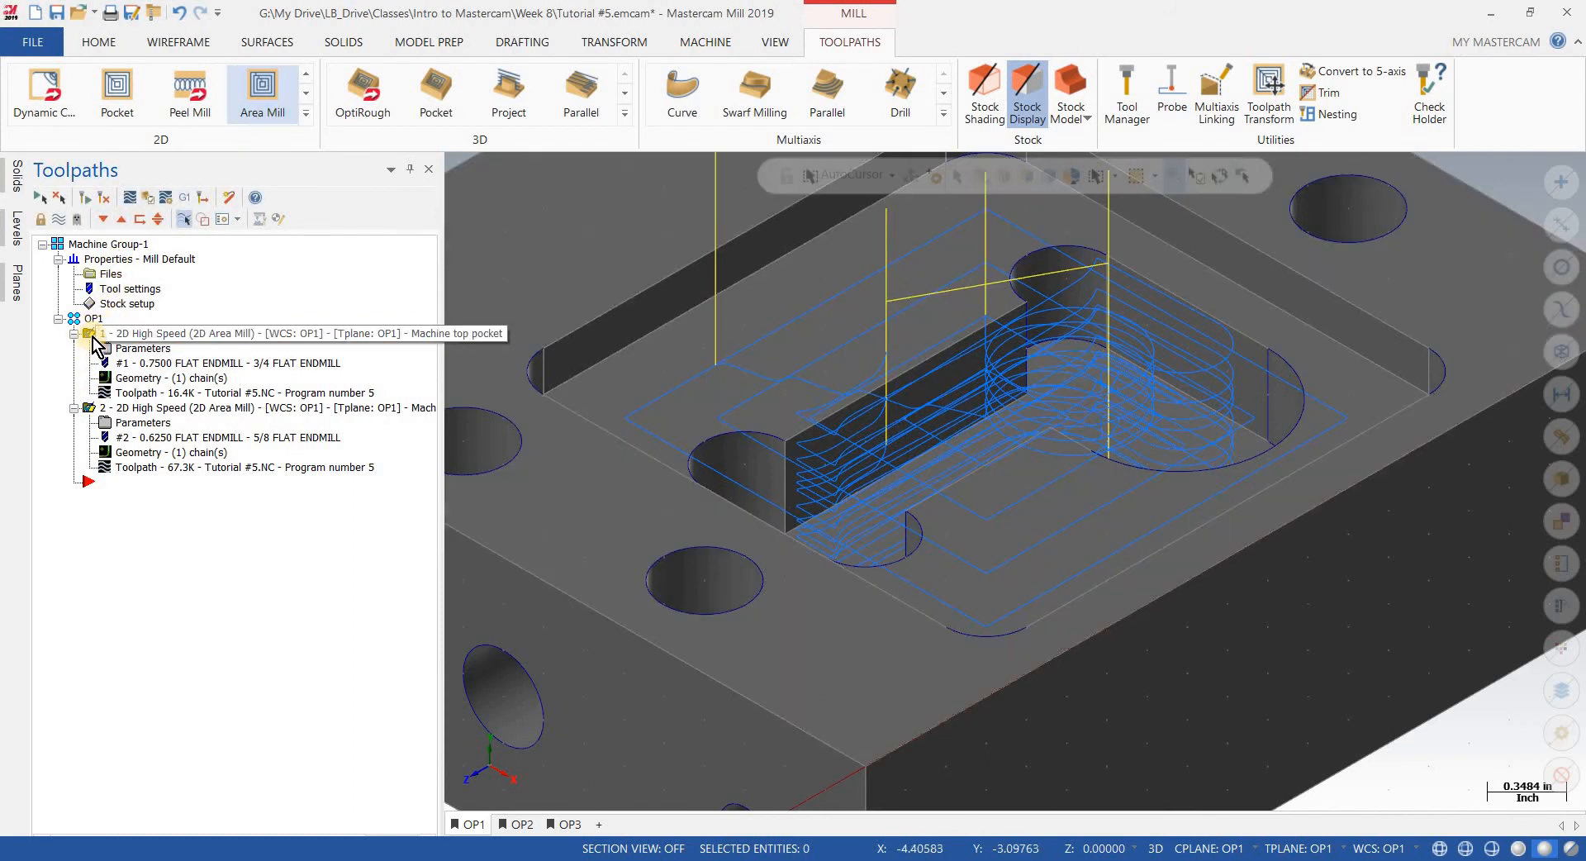
left_click_drag(93, 343, 89, 481)
right_click_drag(90, 482, 89, 481)
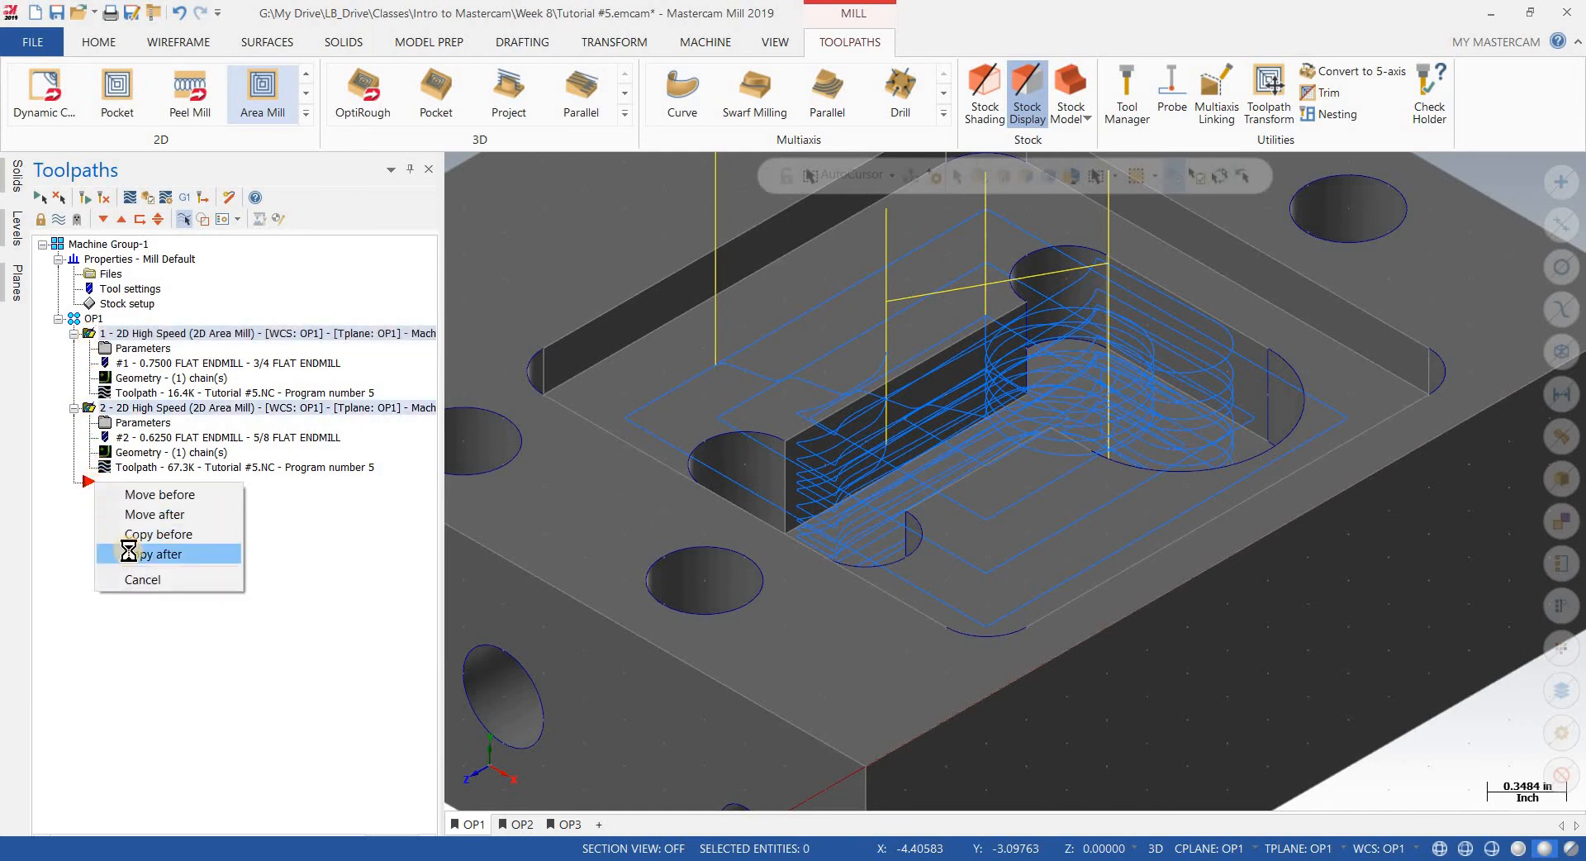
left_click(130, 555)
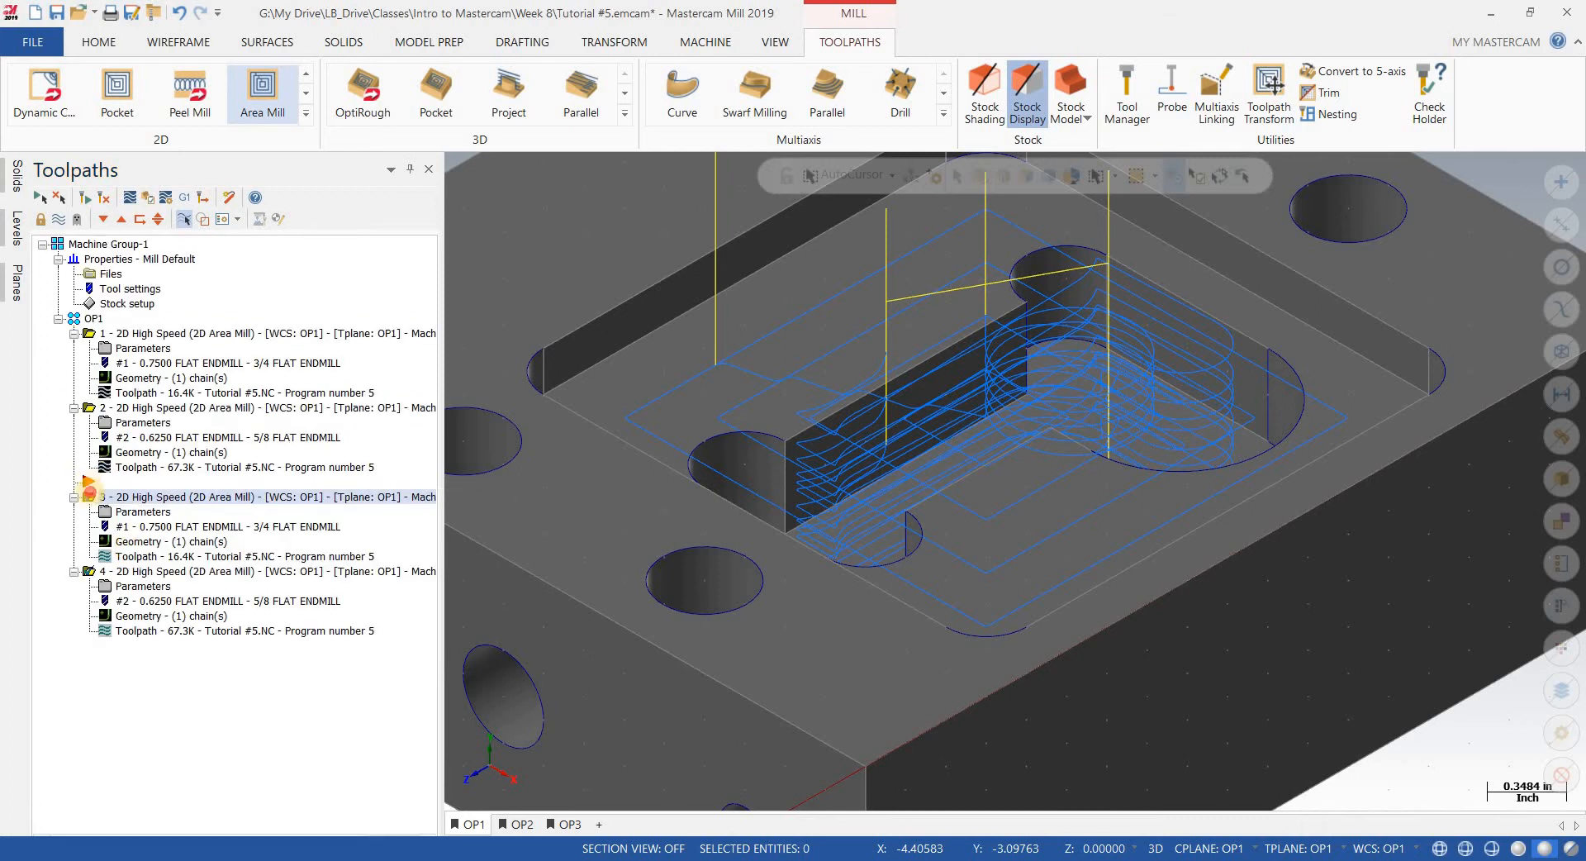
left_click(88, 643)
left_click_drag(87, 643, 88, 643)
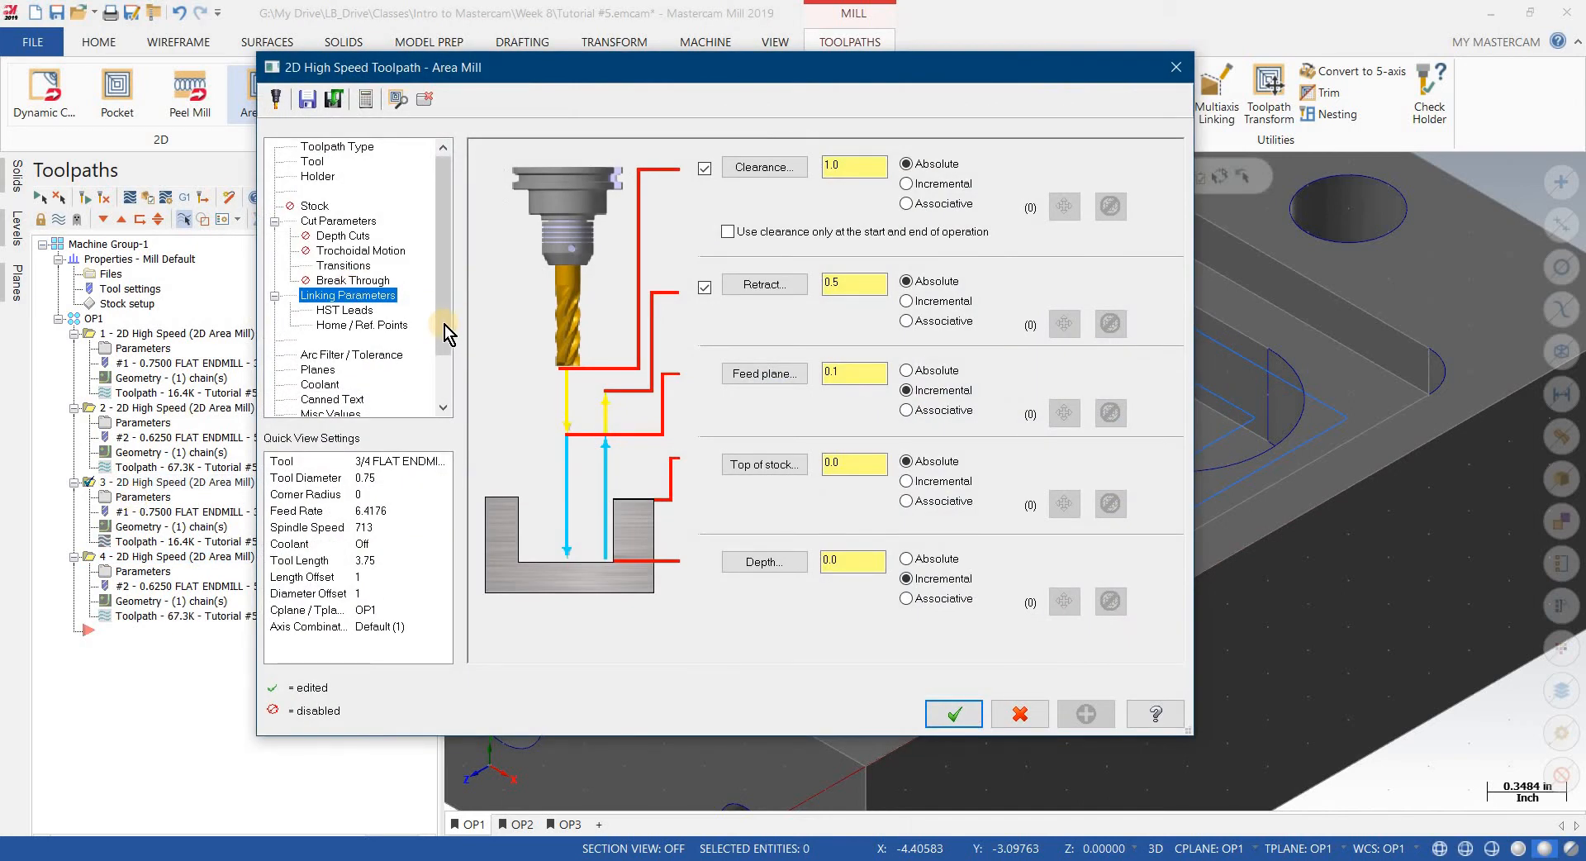
Step: Assign the 3/8 flat endmill to operation 3 and enable rest material computed from one other operation, the first Area Mill
left_click(312, 161)
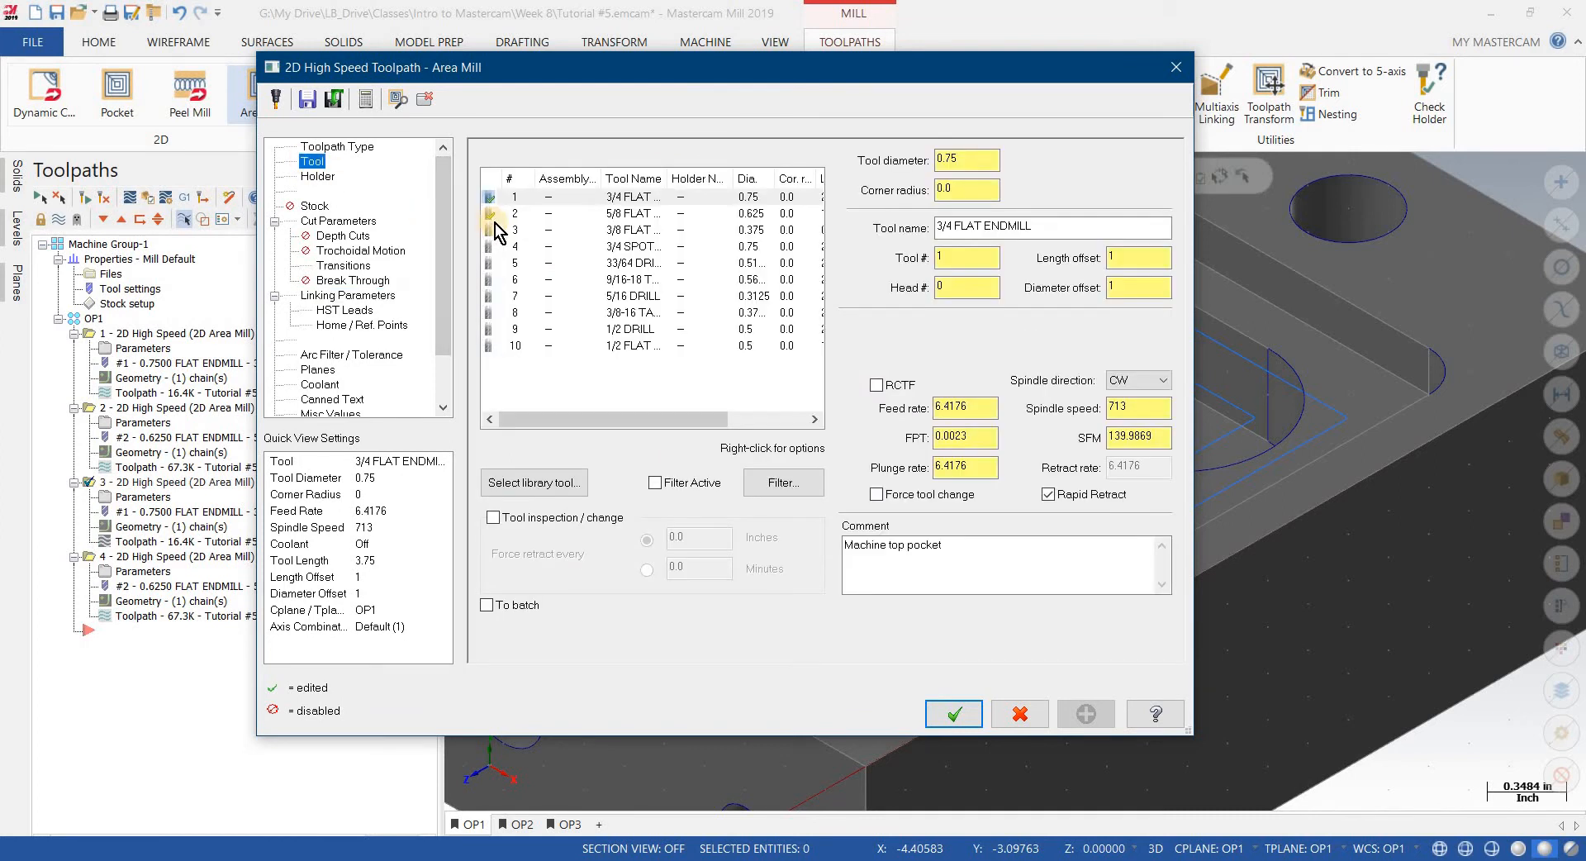
left_click(637, 232)
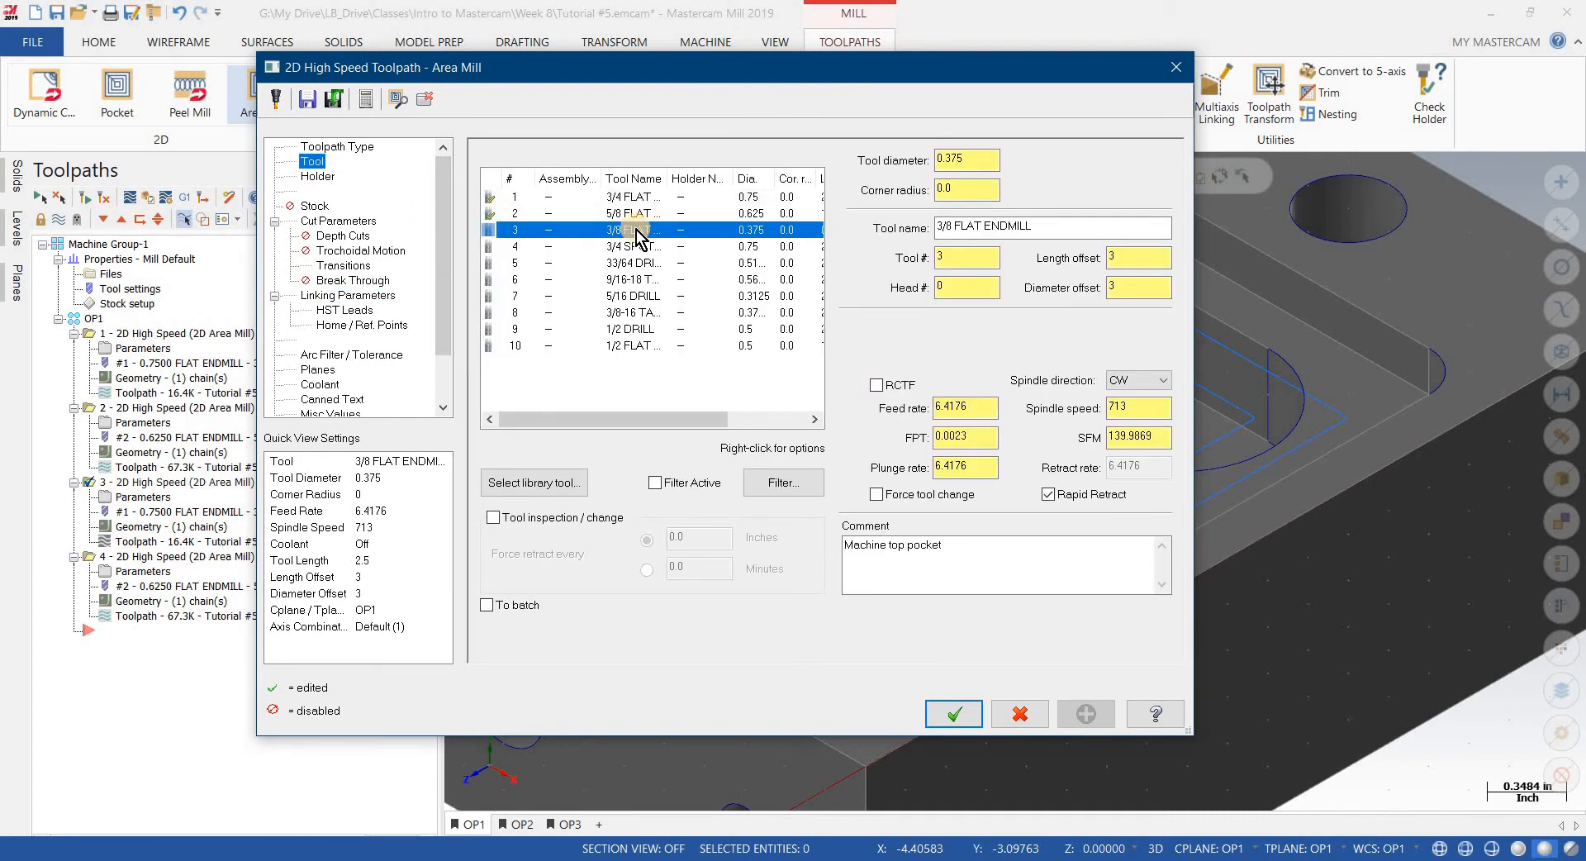
left_click(318, 211)
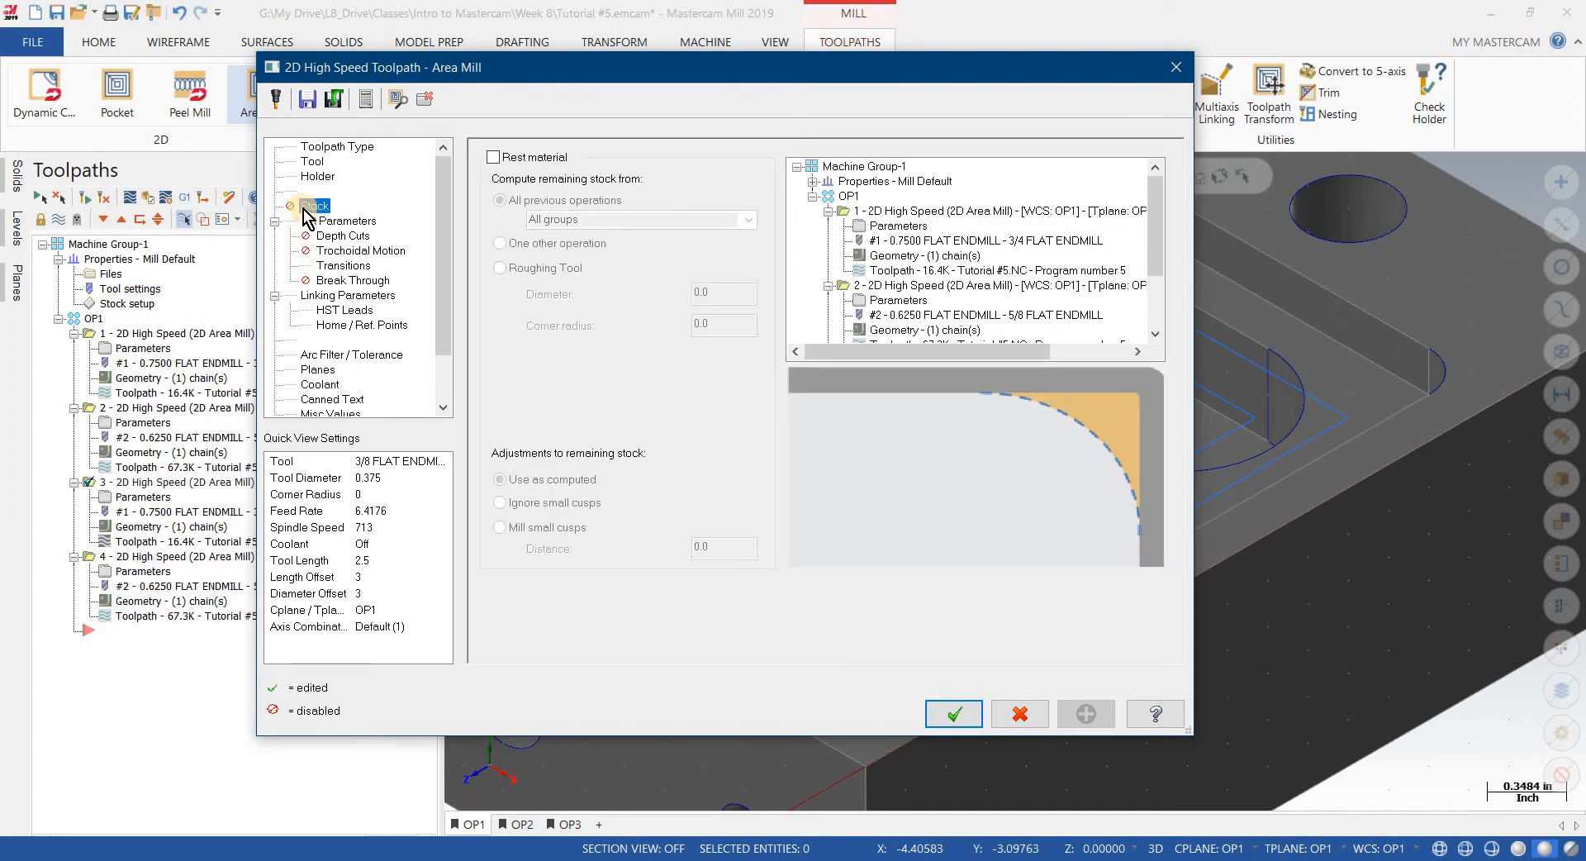
left_click(494, 157)
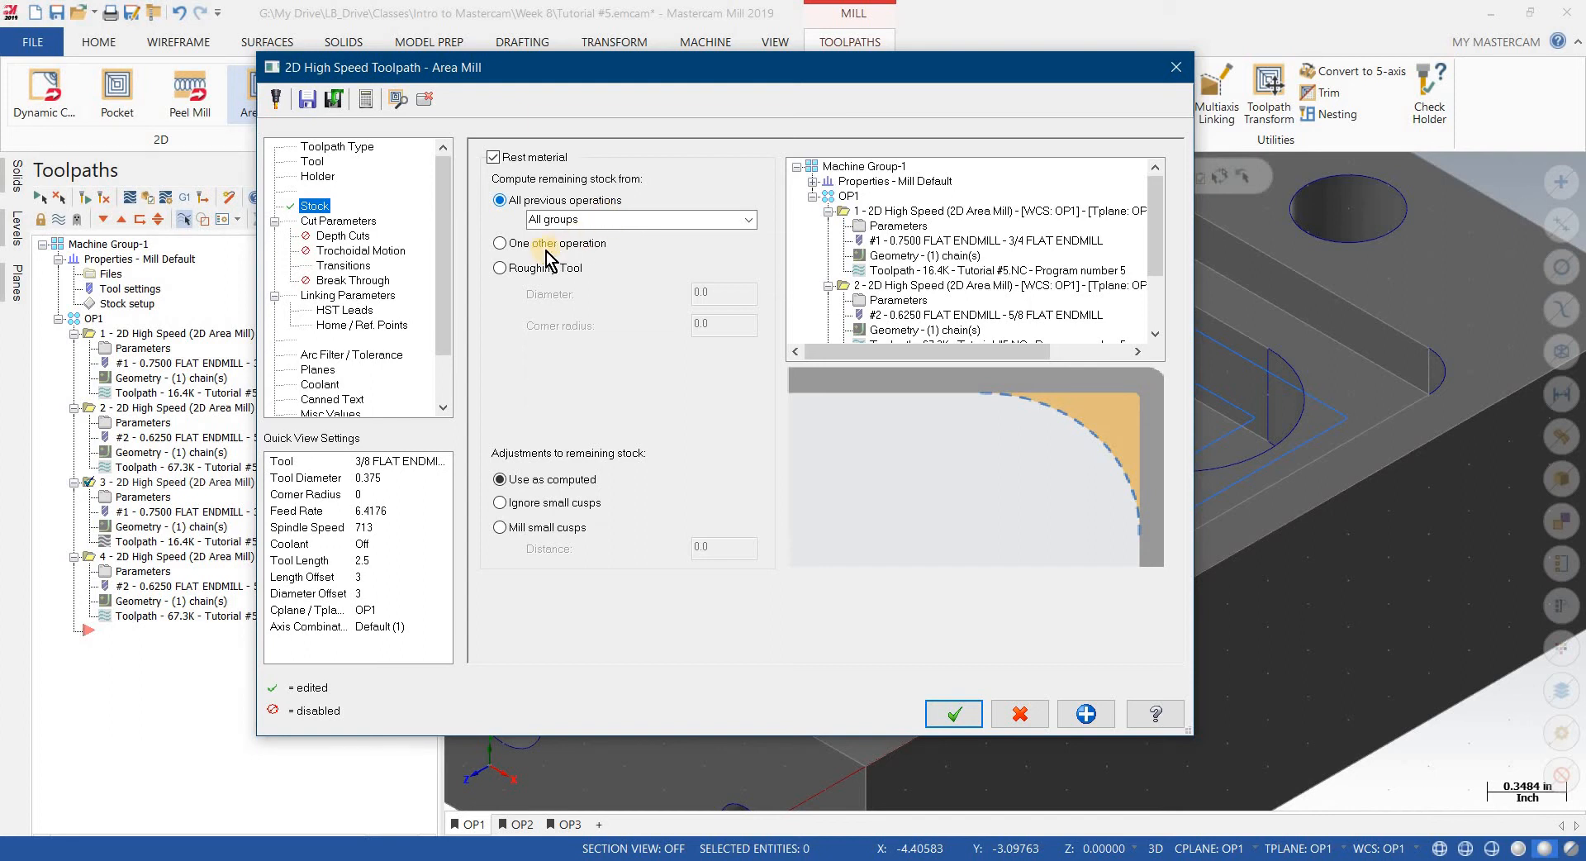
left_click(501, 244)
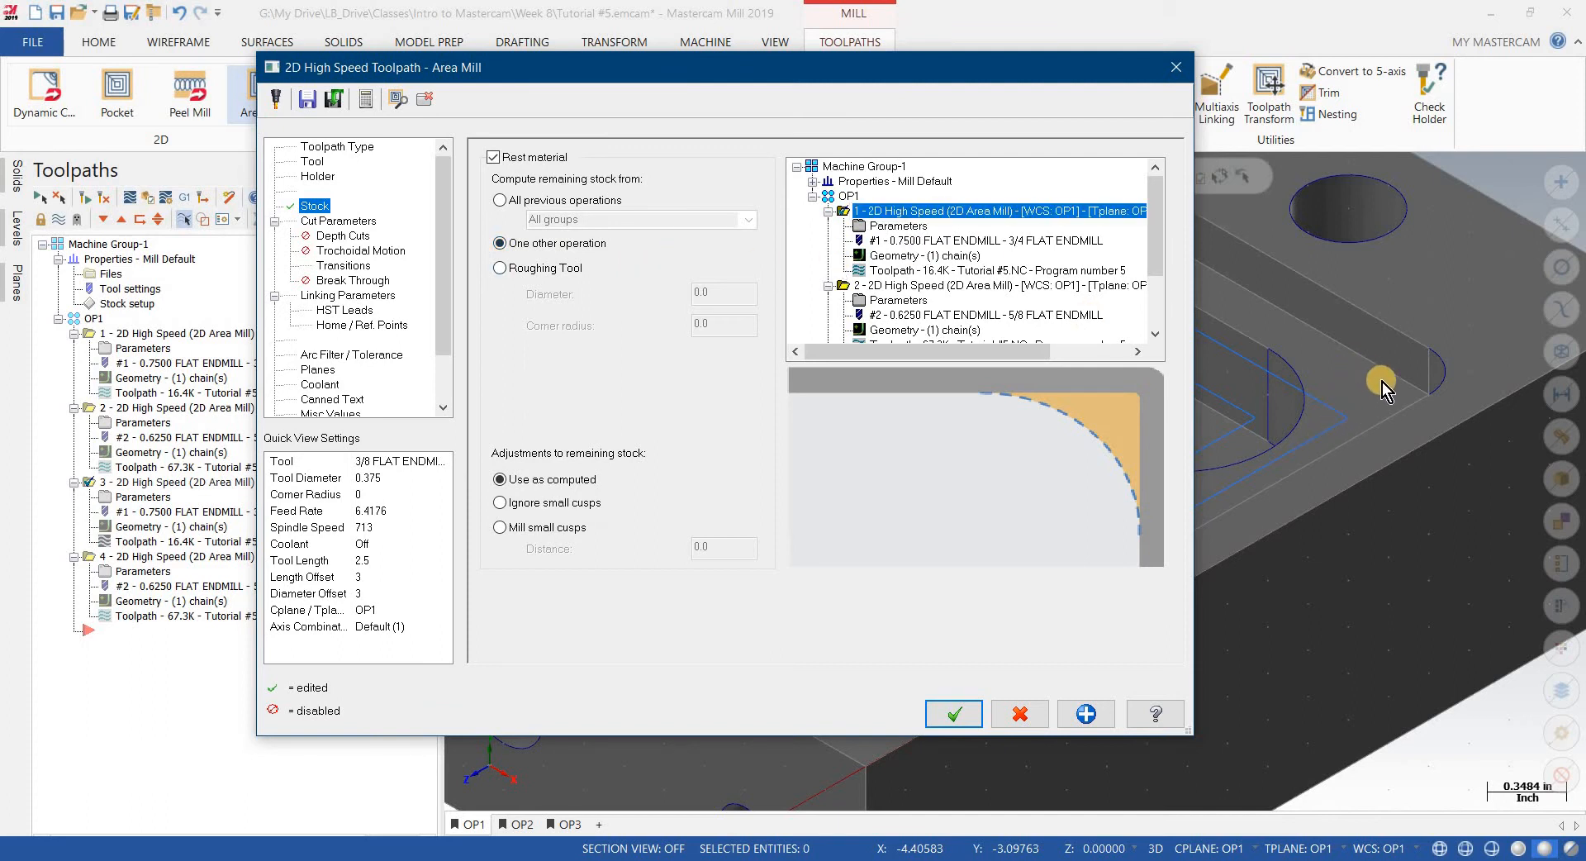
Step: Turn off corner rounding for operation 3 and preview its rest milling toolpath
left_click(373, 223)
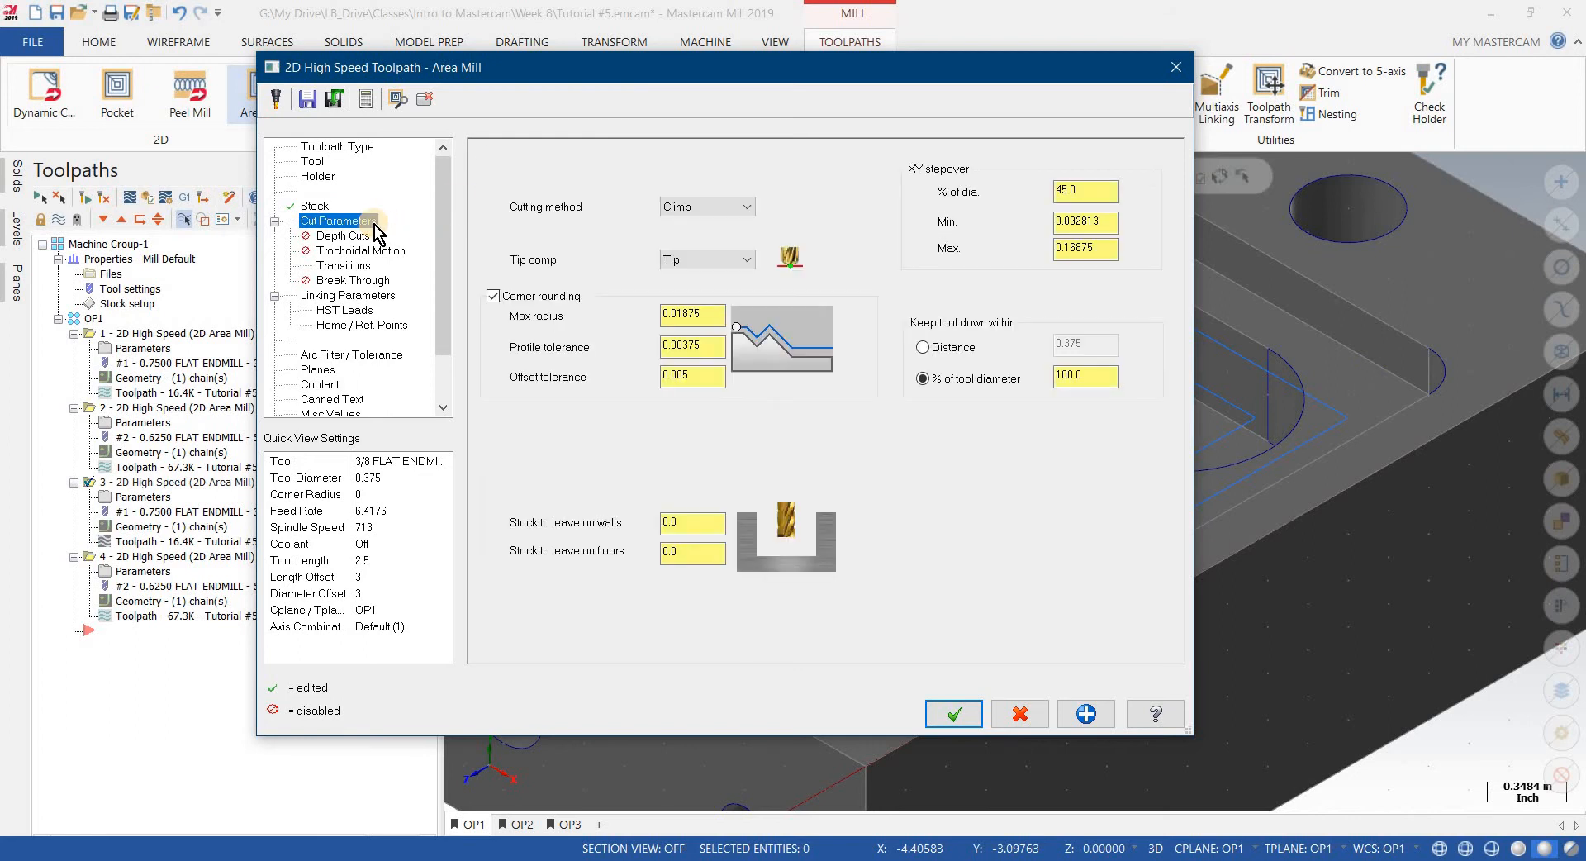
left_click(493, 296)
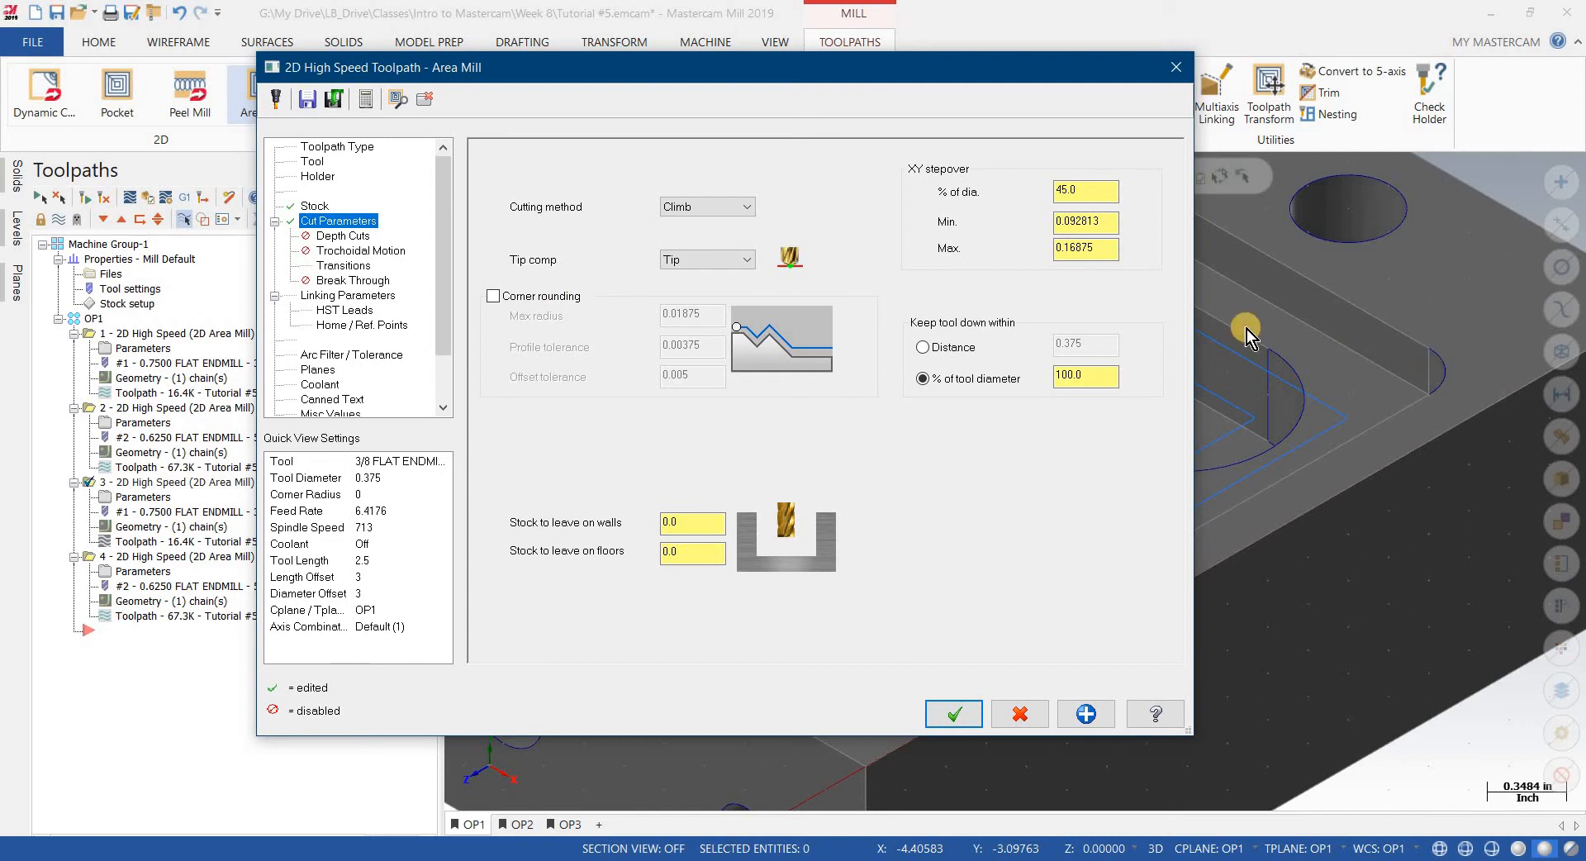
left_click(347, 265)
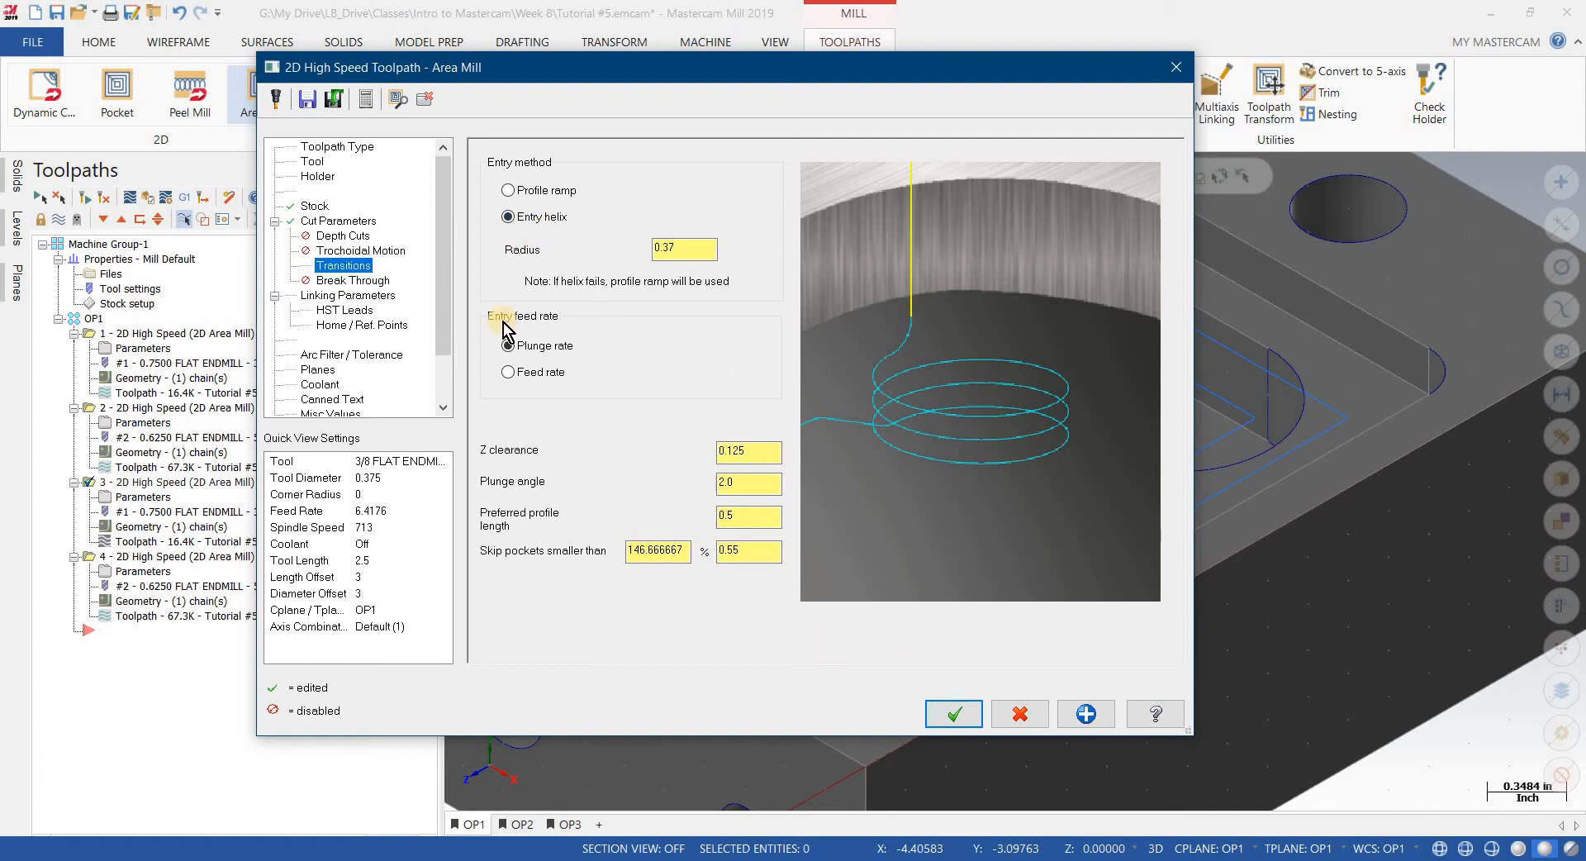
left_click(397, 100)
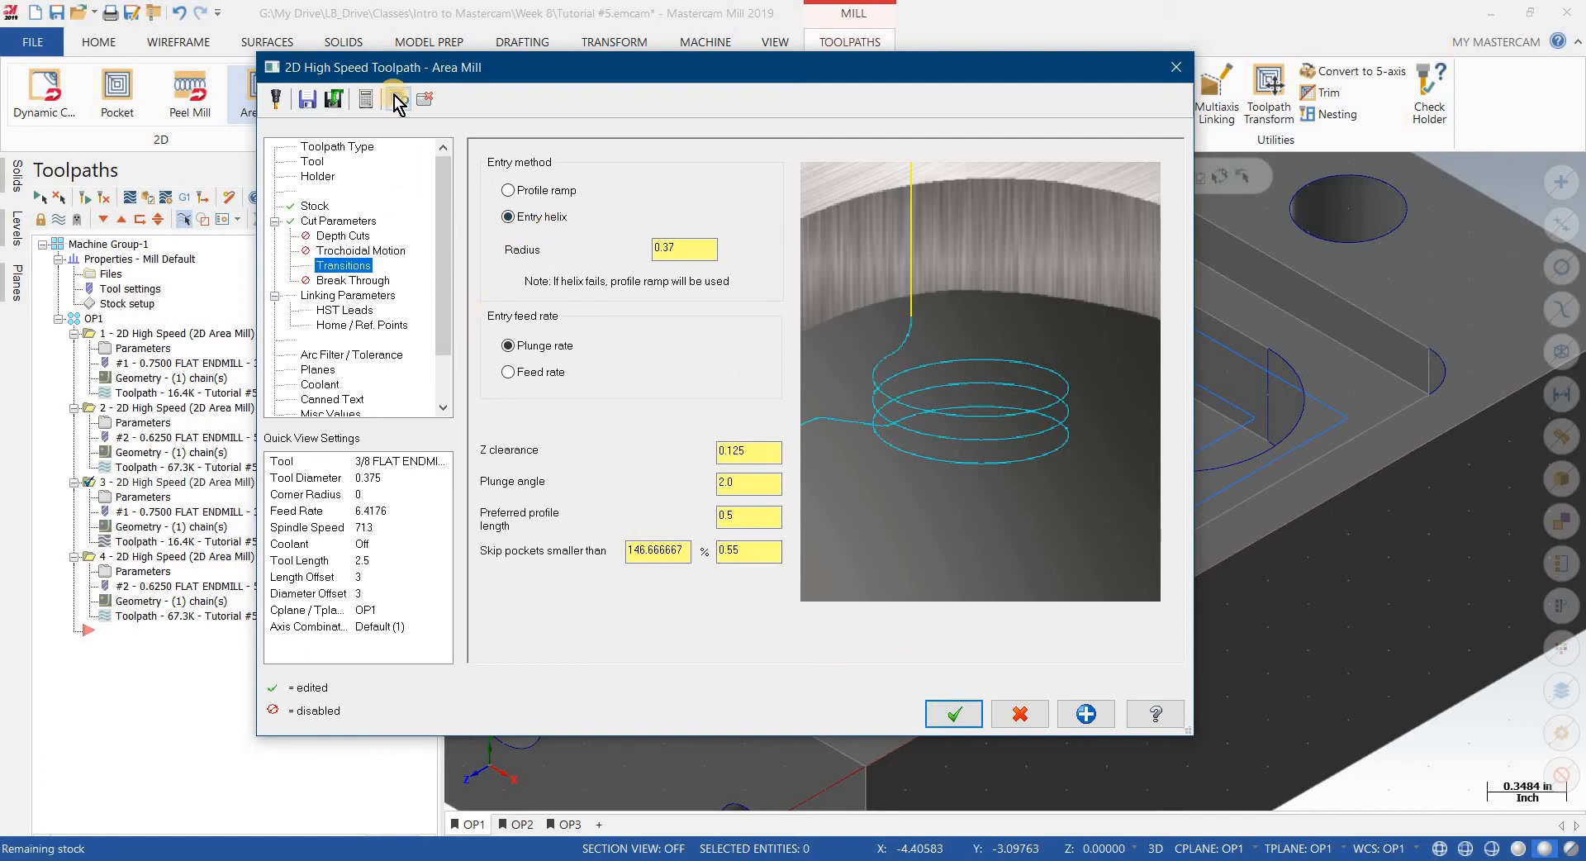
left_click(426, 101)
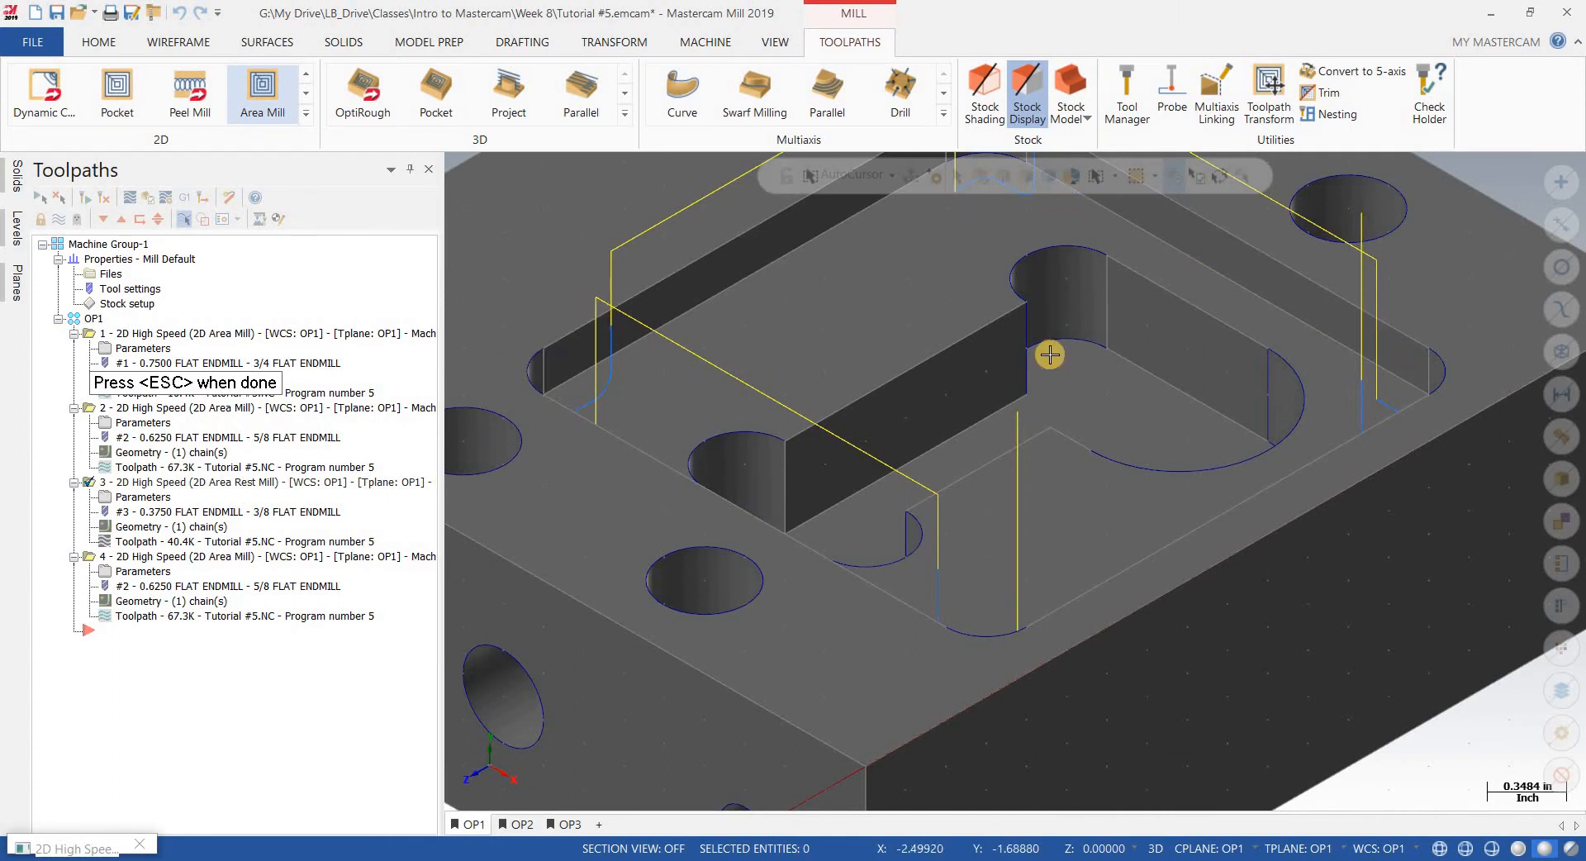
key("Escape")
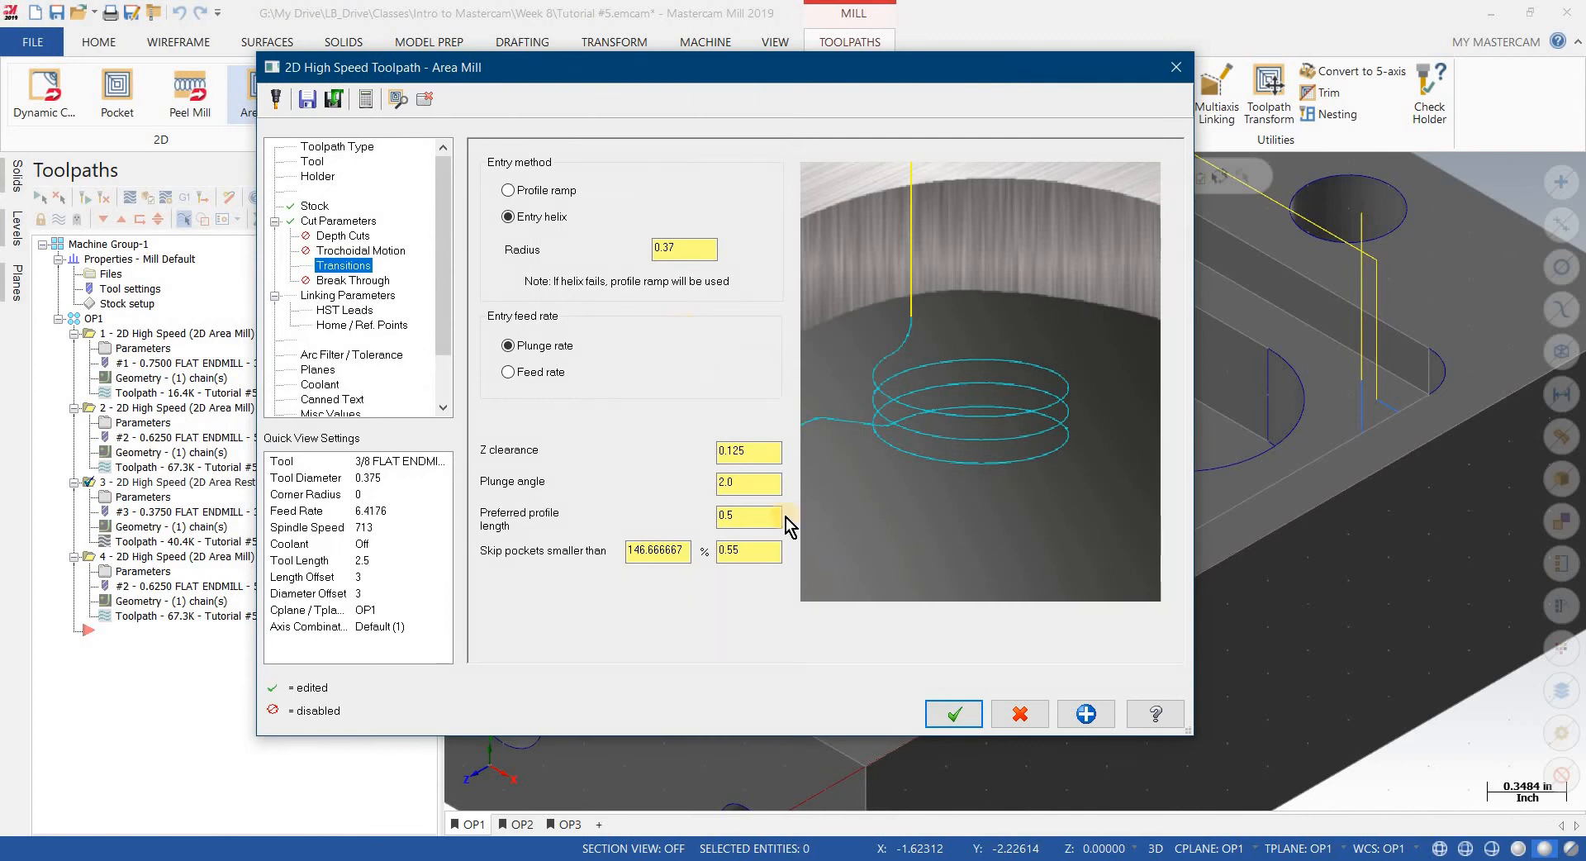
Step: Accept operation 3's settings and assign the 3/8 flat endmill to operation 4
left_click(950, 716)
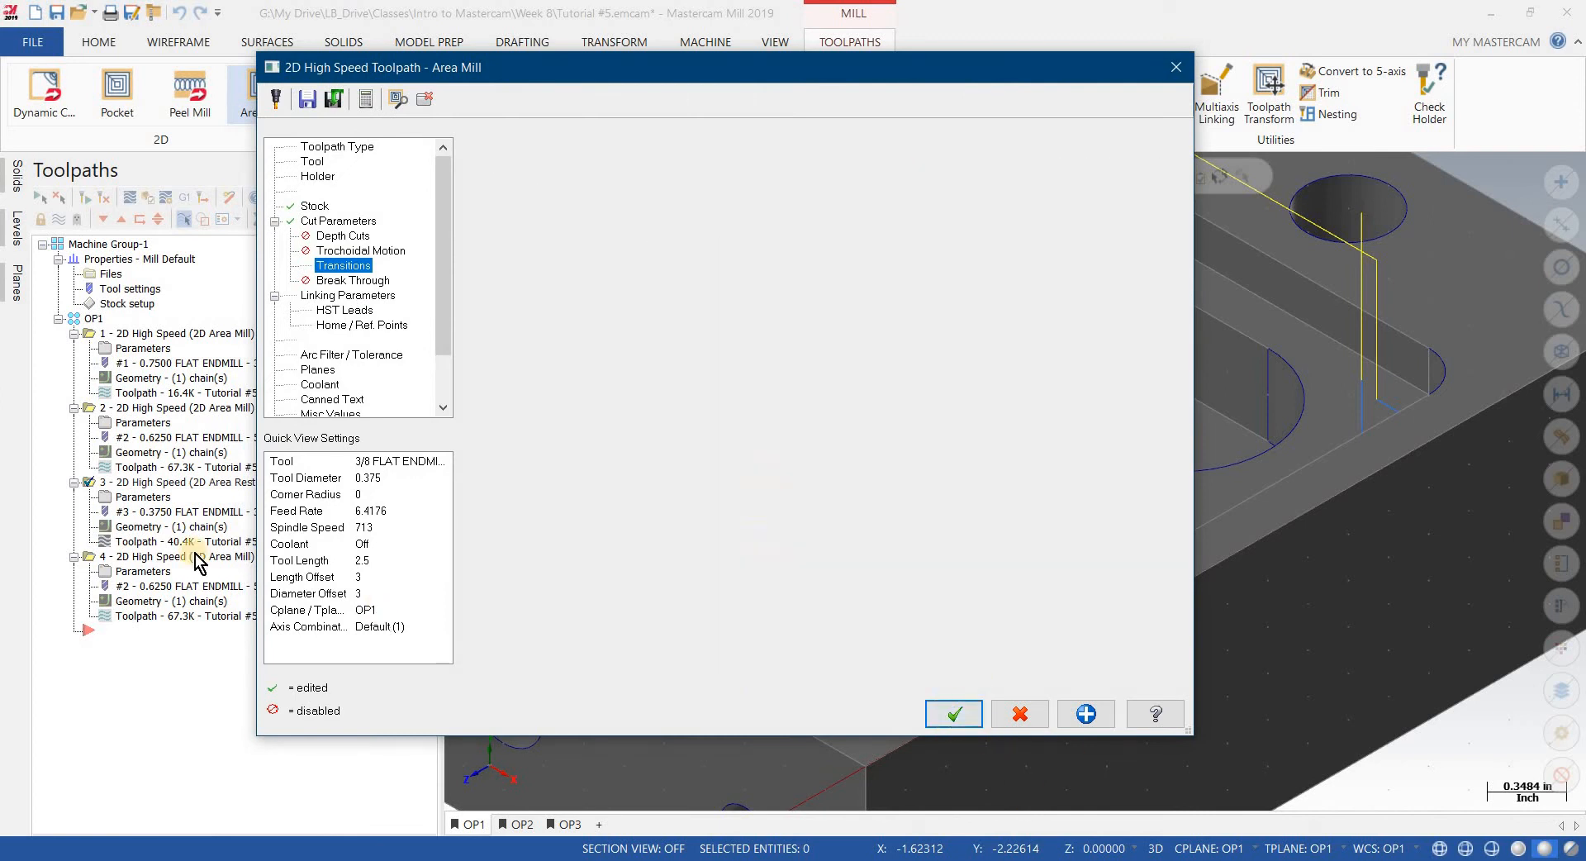
left_click(136, 572)
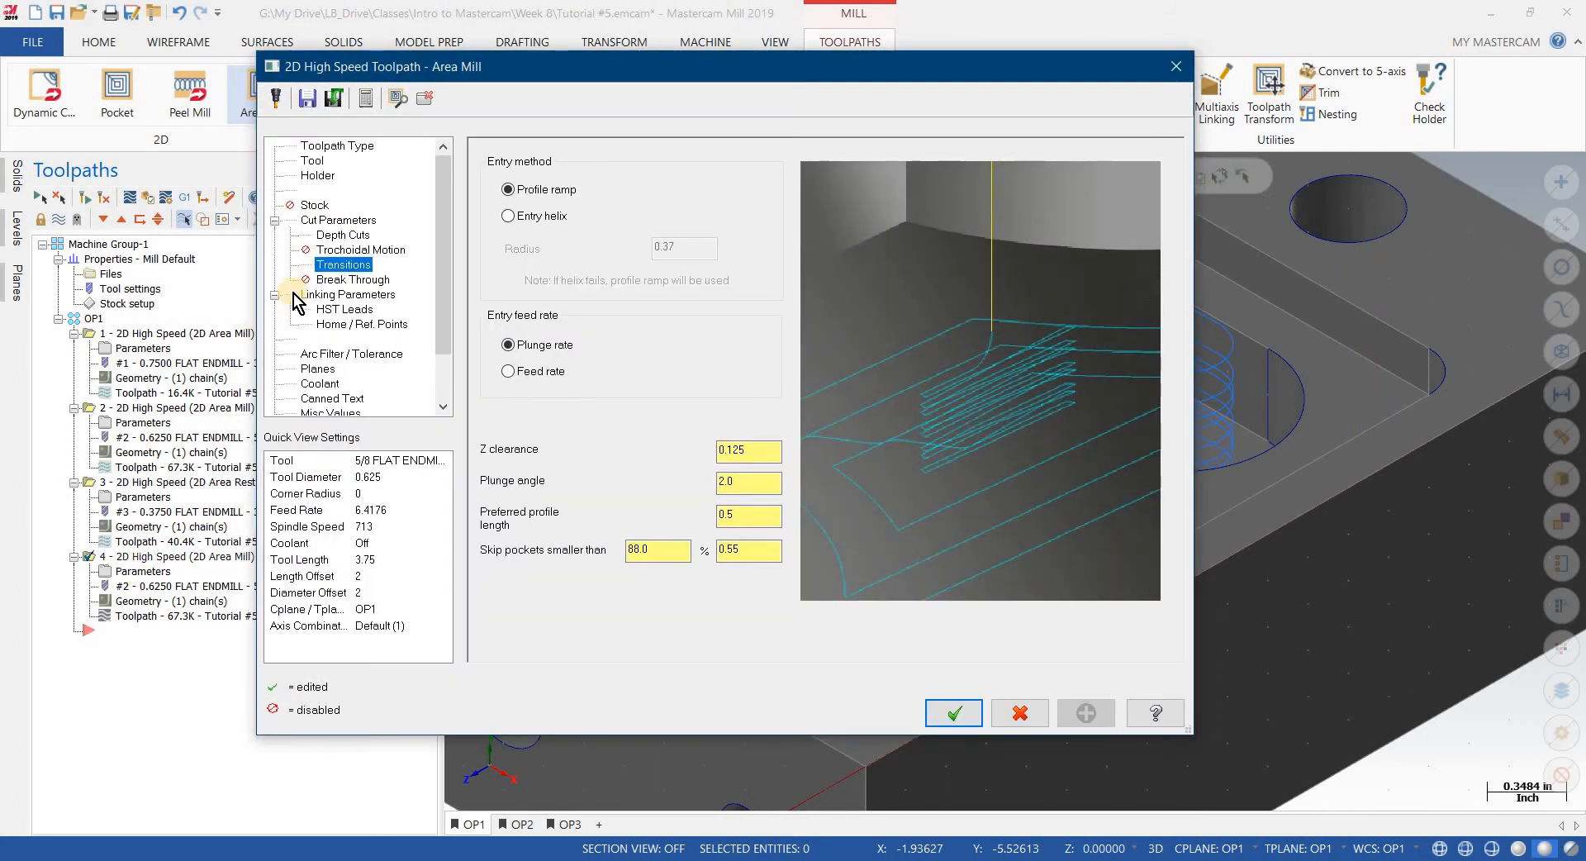
left_click(313, 161)
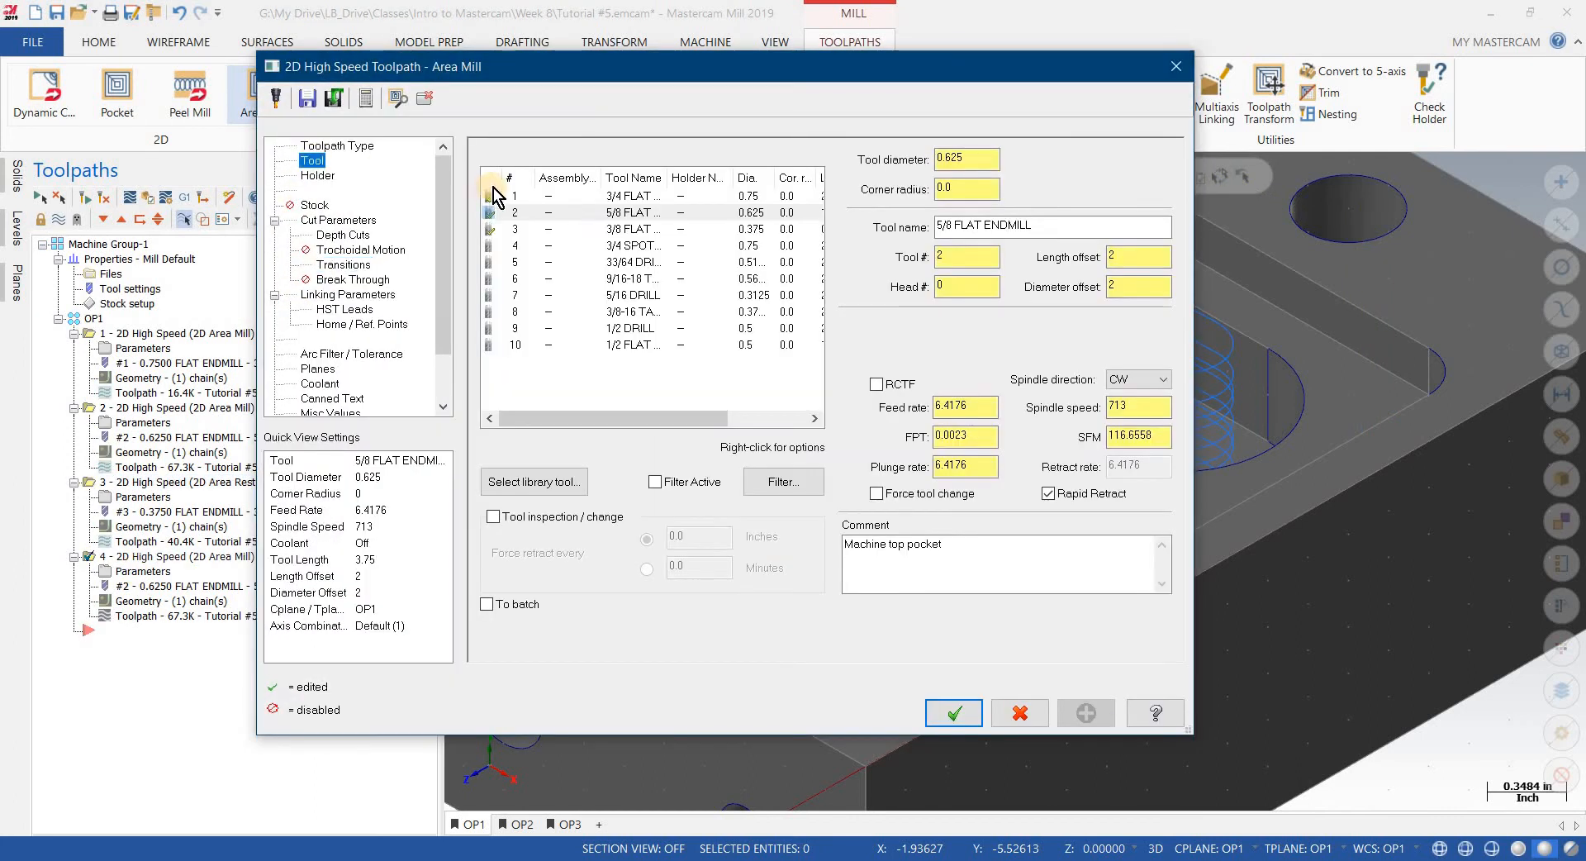
left_click(612, 229)
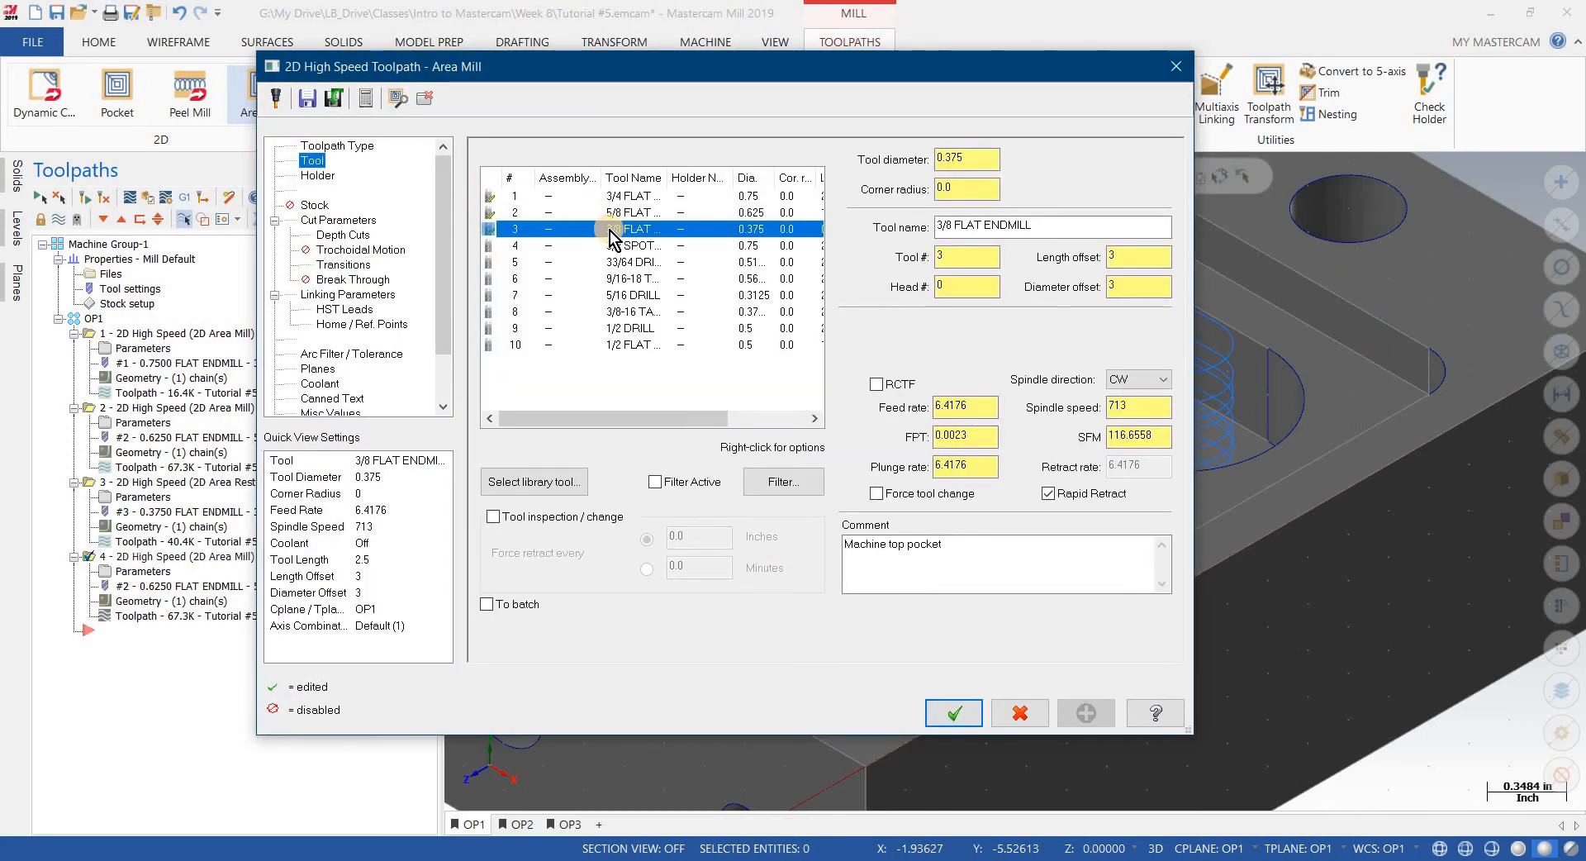
Step: Enable rest material for operation 4, computed from one other operation, the second Area Mill with the 5/8 flat endmill
left_click(314, 205)
left_click(494, 157)
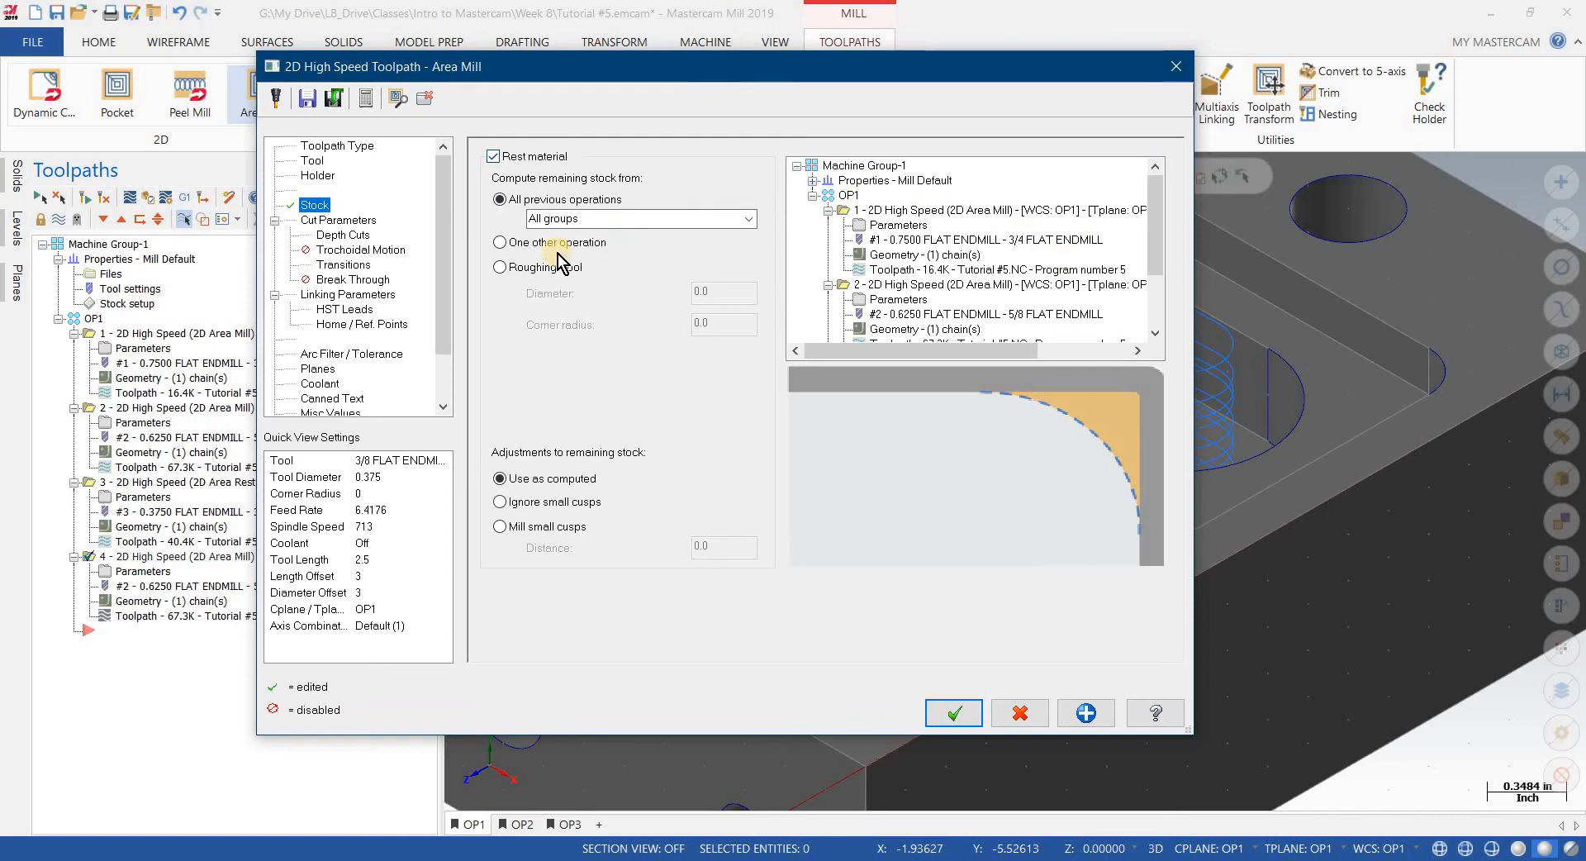
left_click(500, 243)
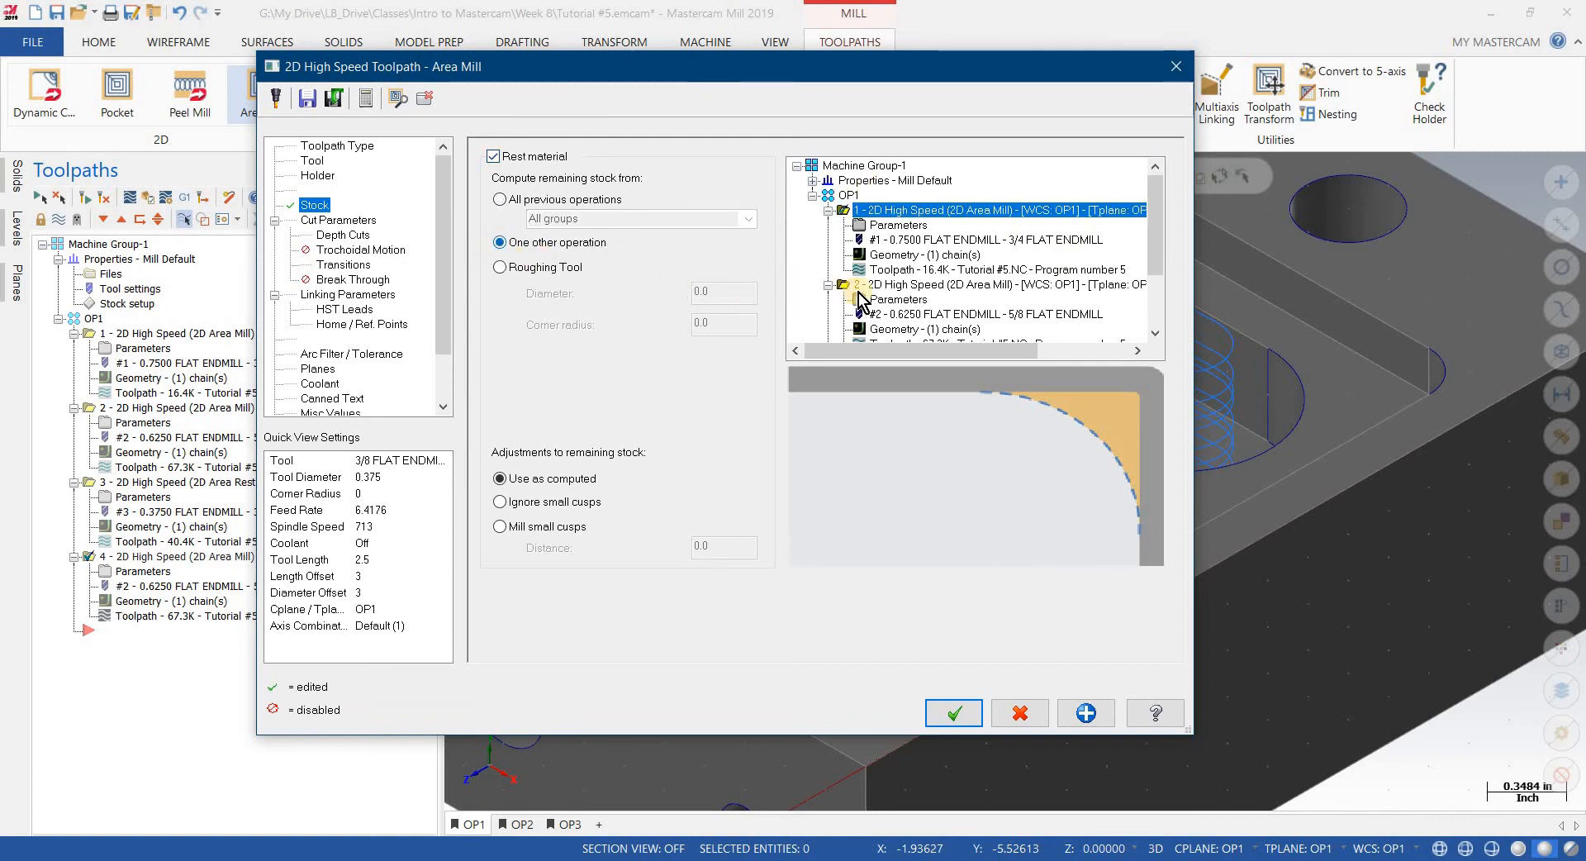
left_click(888, 291)
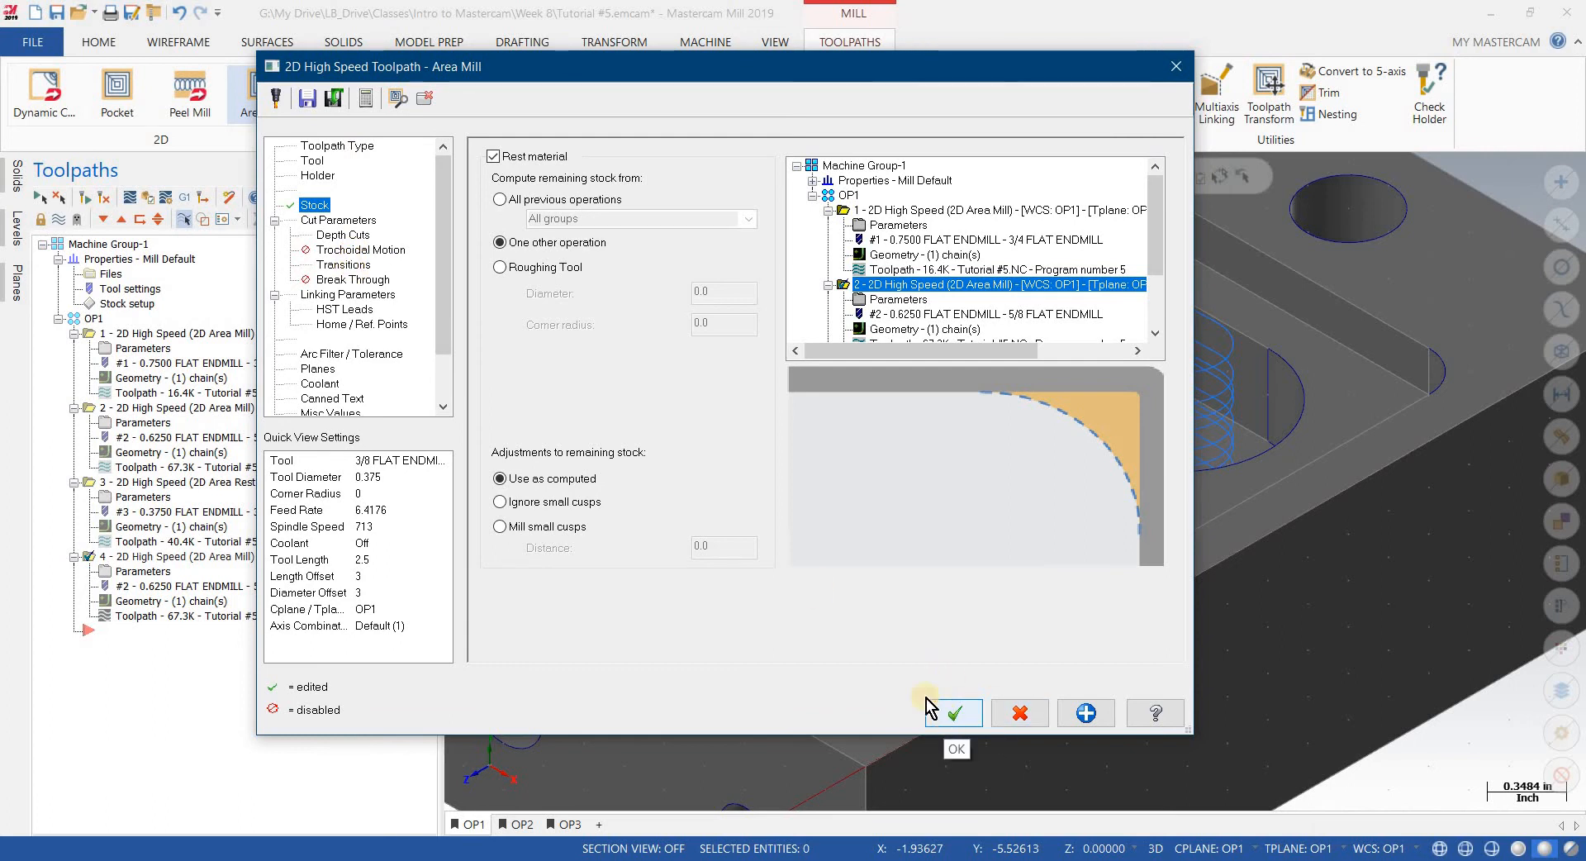
Step: Check operation 4's transitions, preview its rest milling toolpath and accept the settings
left_click(361, 266)
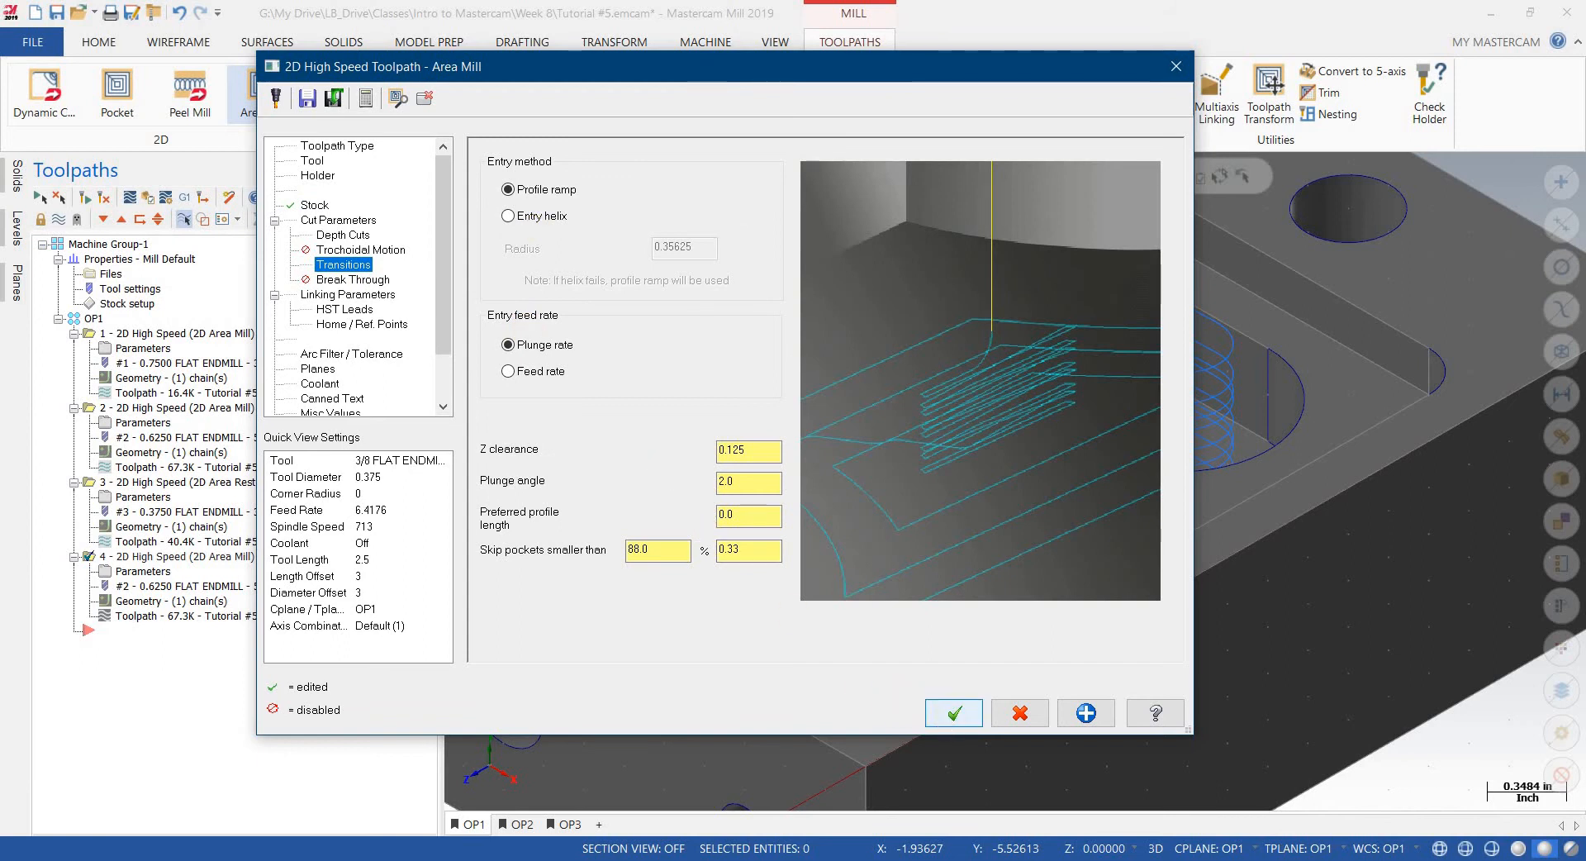
left_click(428, 99)
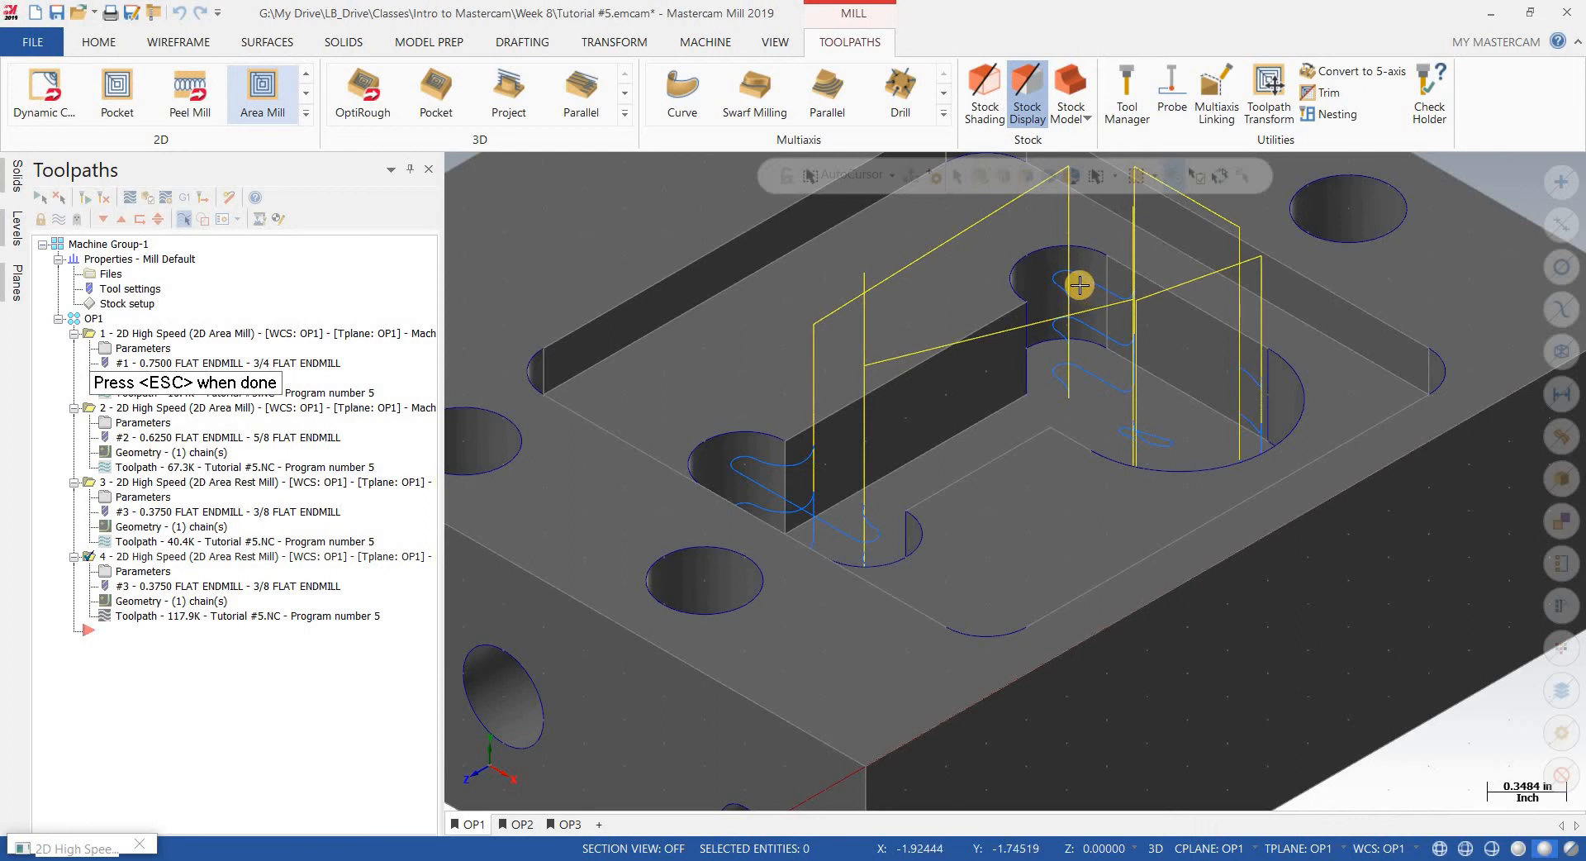
key("Escape")
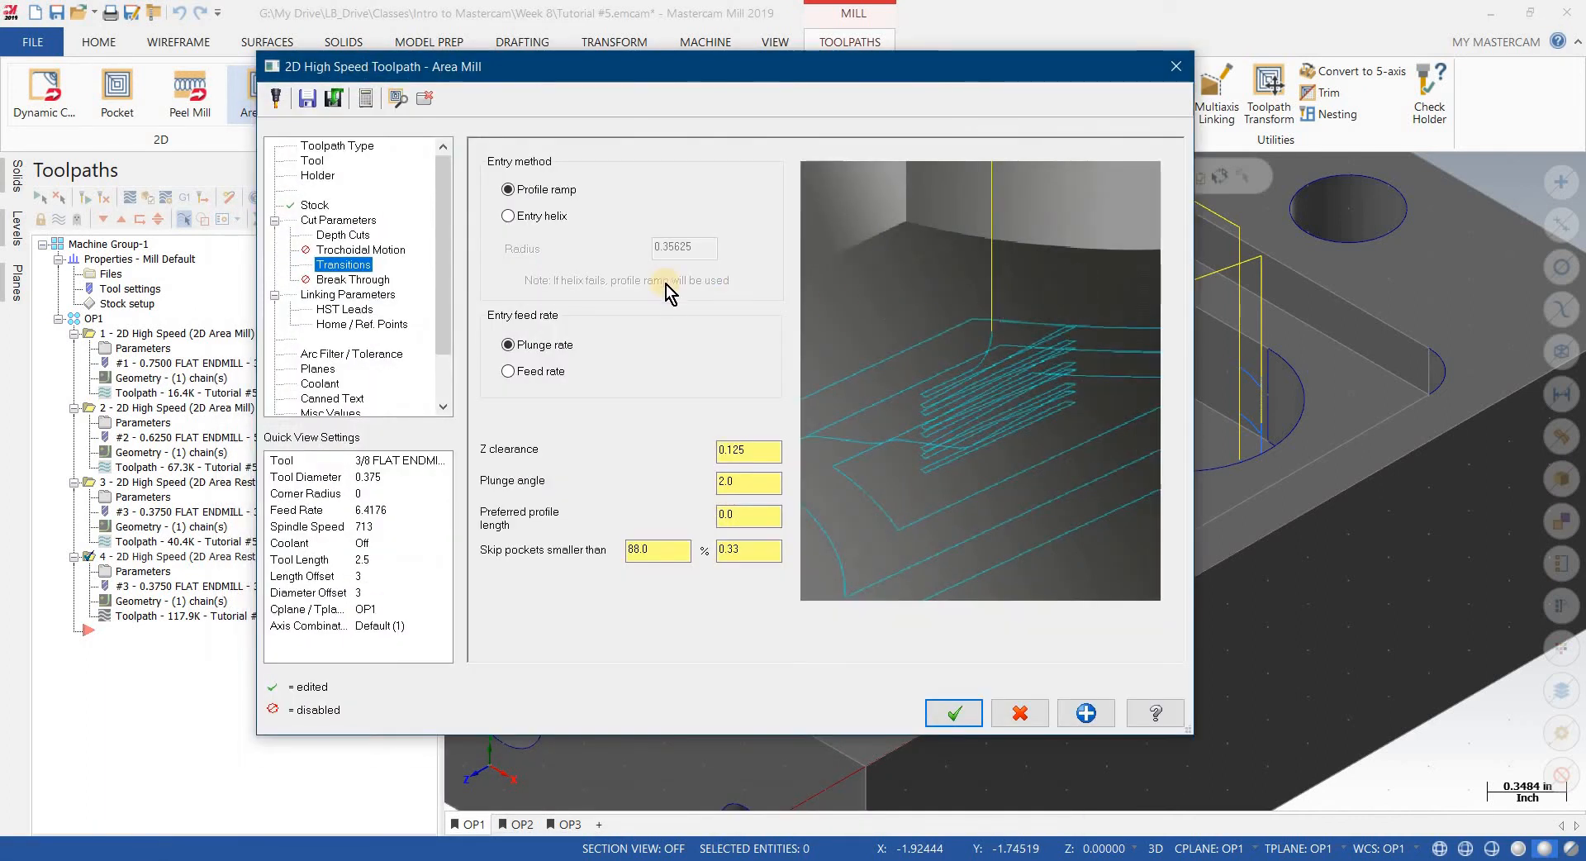
left_click(950, 713)
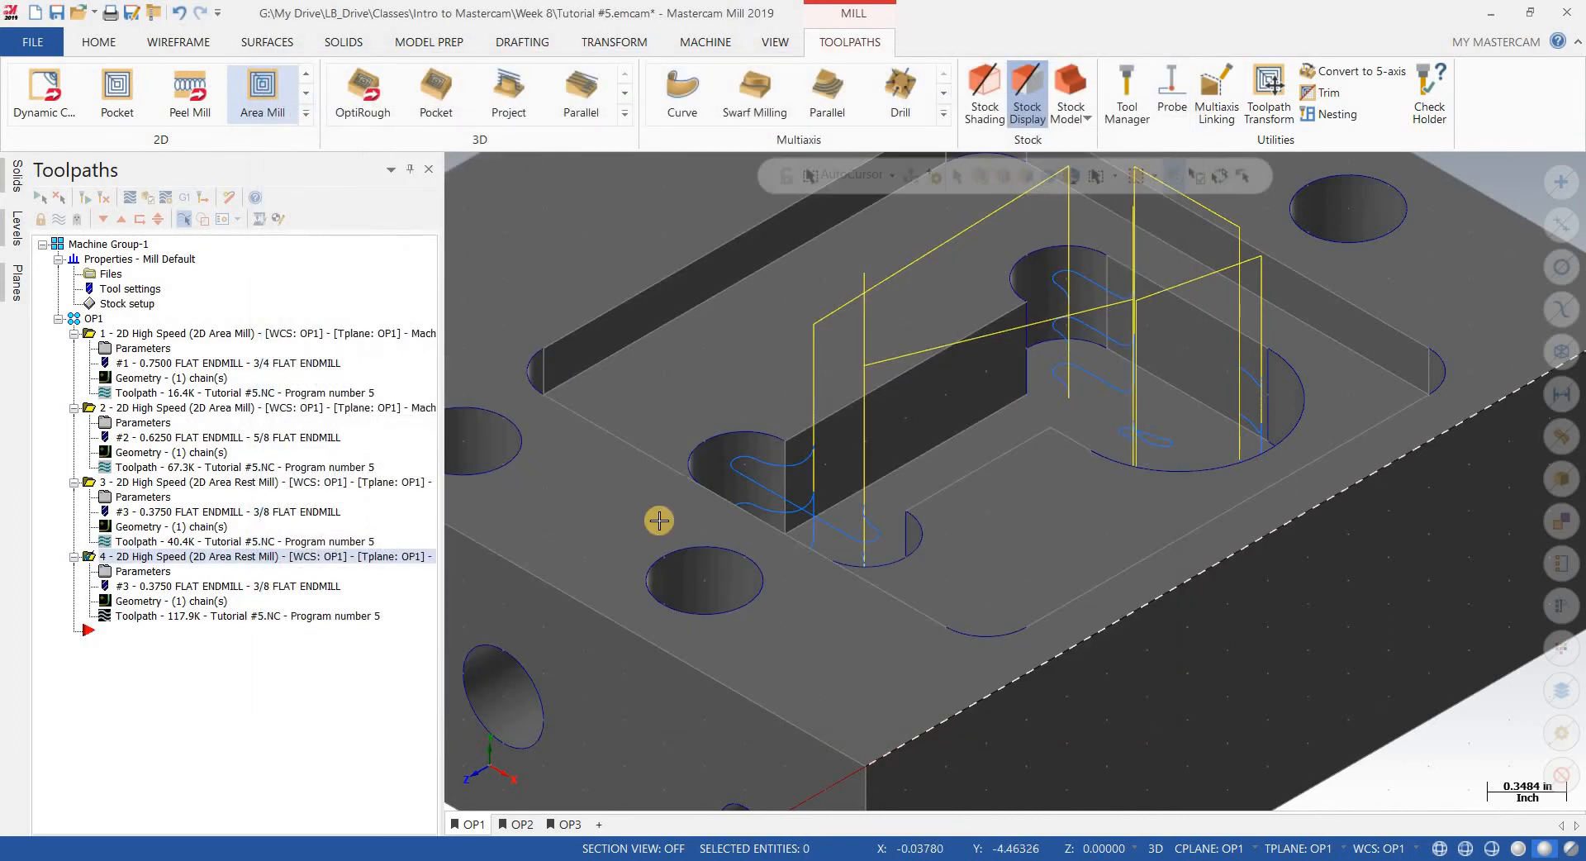
Step: Start a 2D Drill toolpath and auto-hide the Toolpaths manager to enlarge the graphics area
scroll(751, 421, "down", 5)
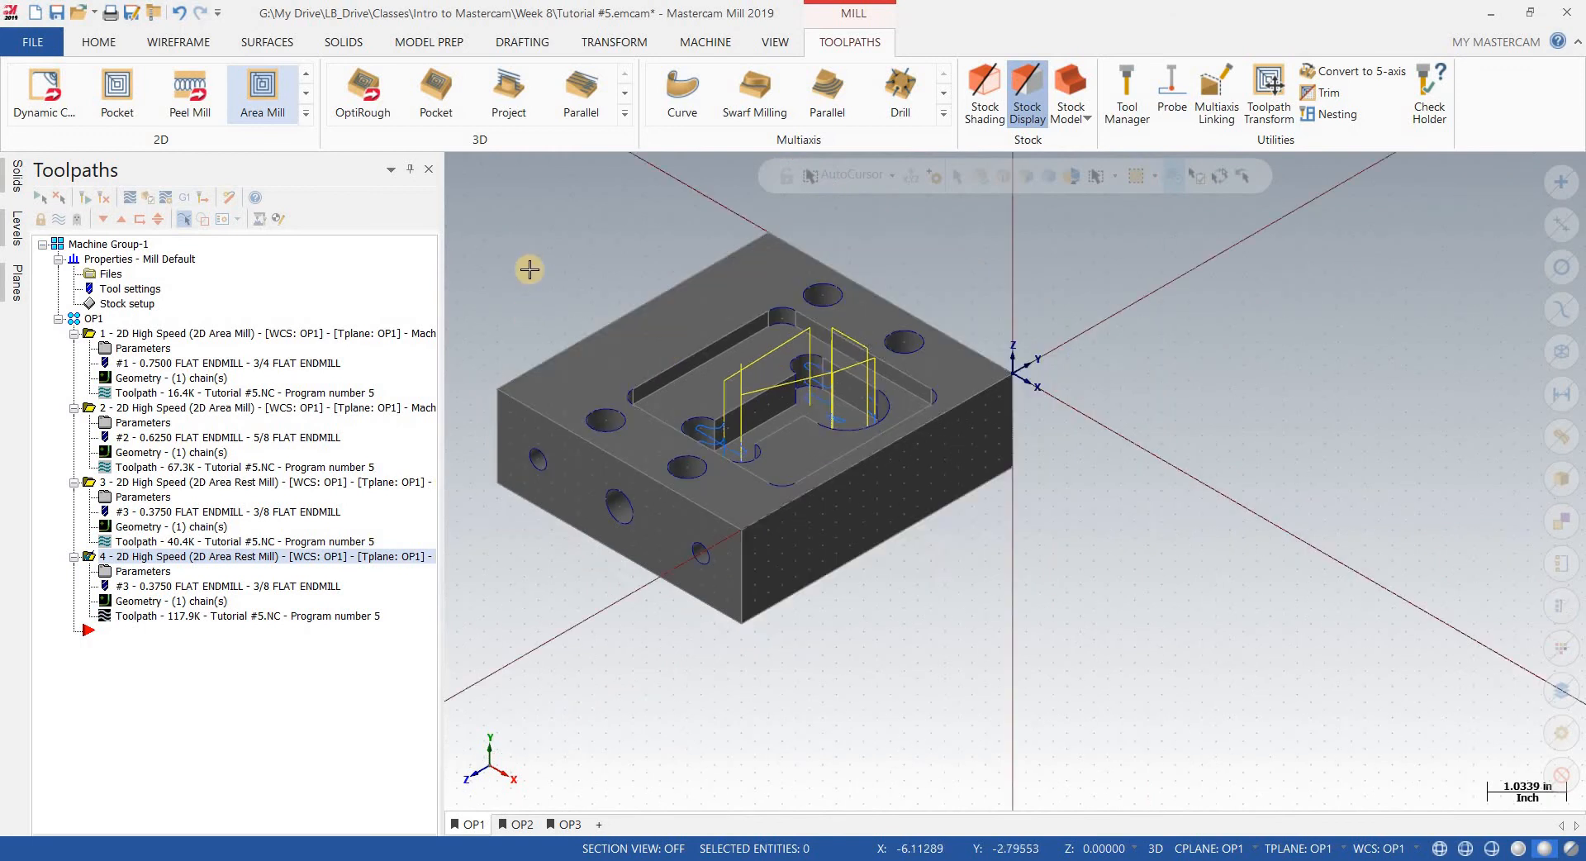
scroll(652, 464, "up", 1)
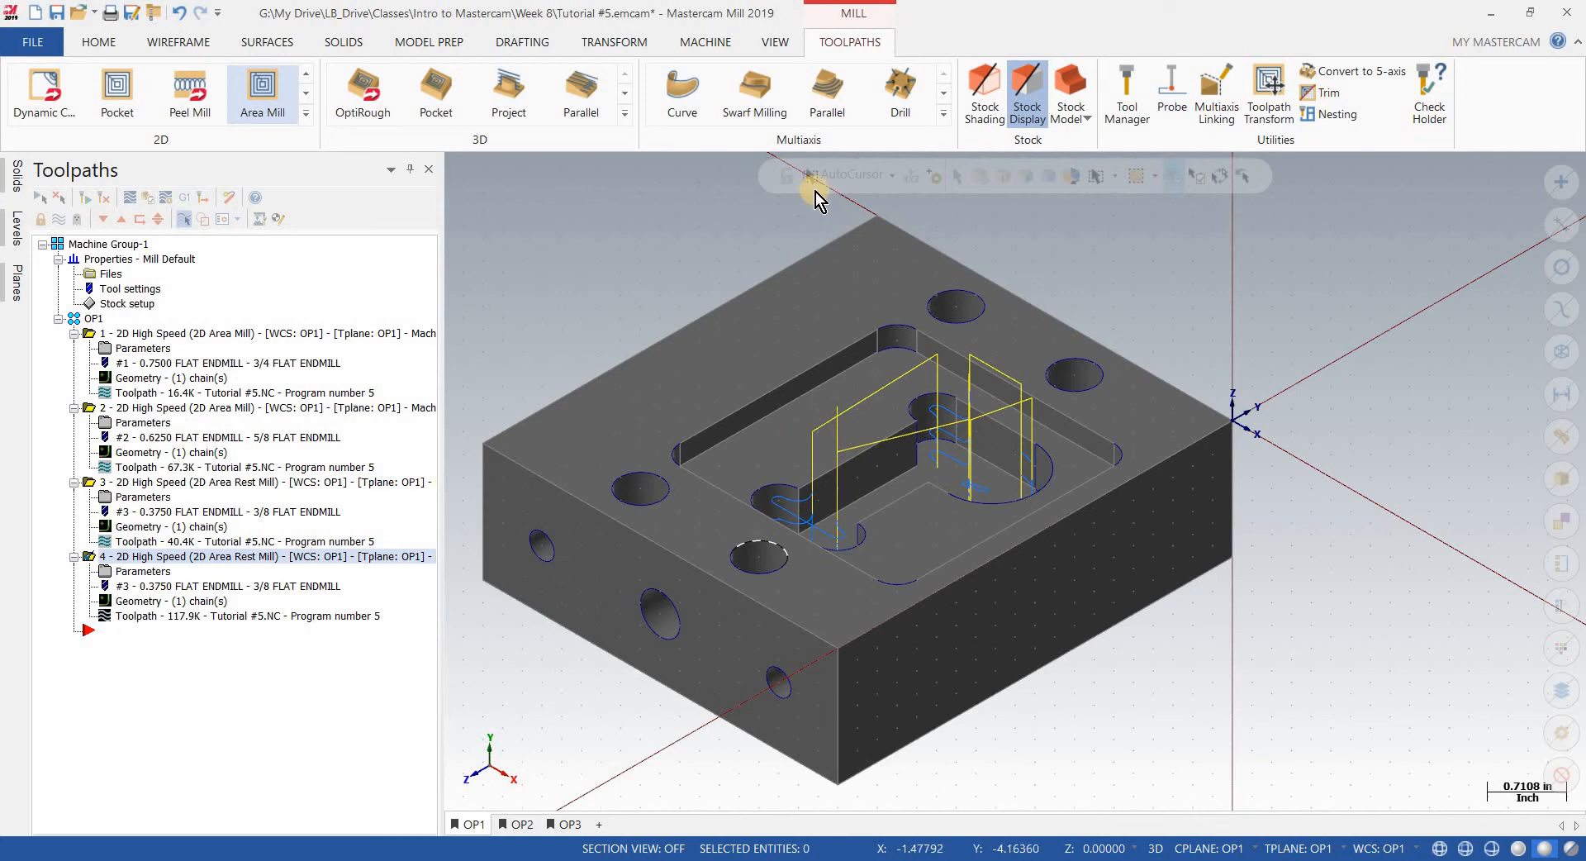
left_click(308, 116)
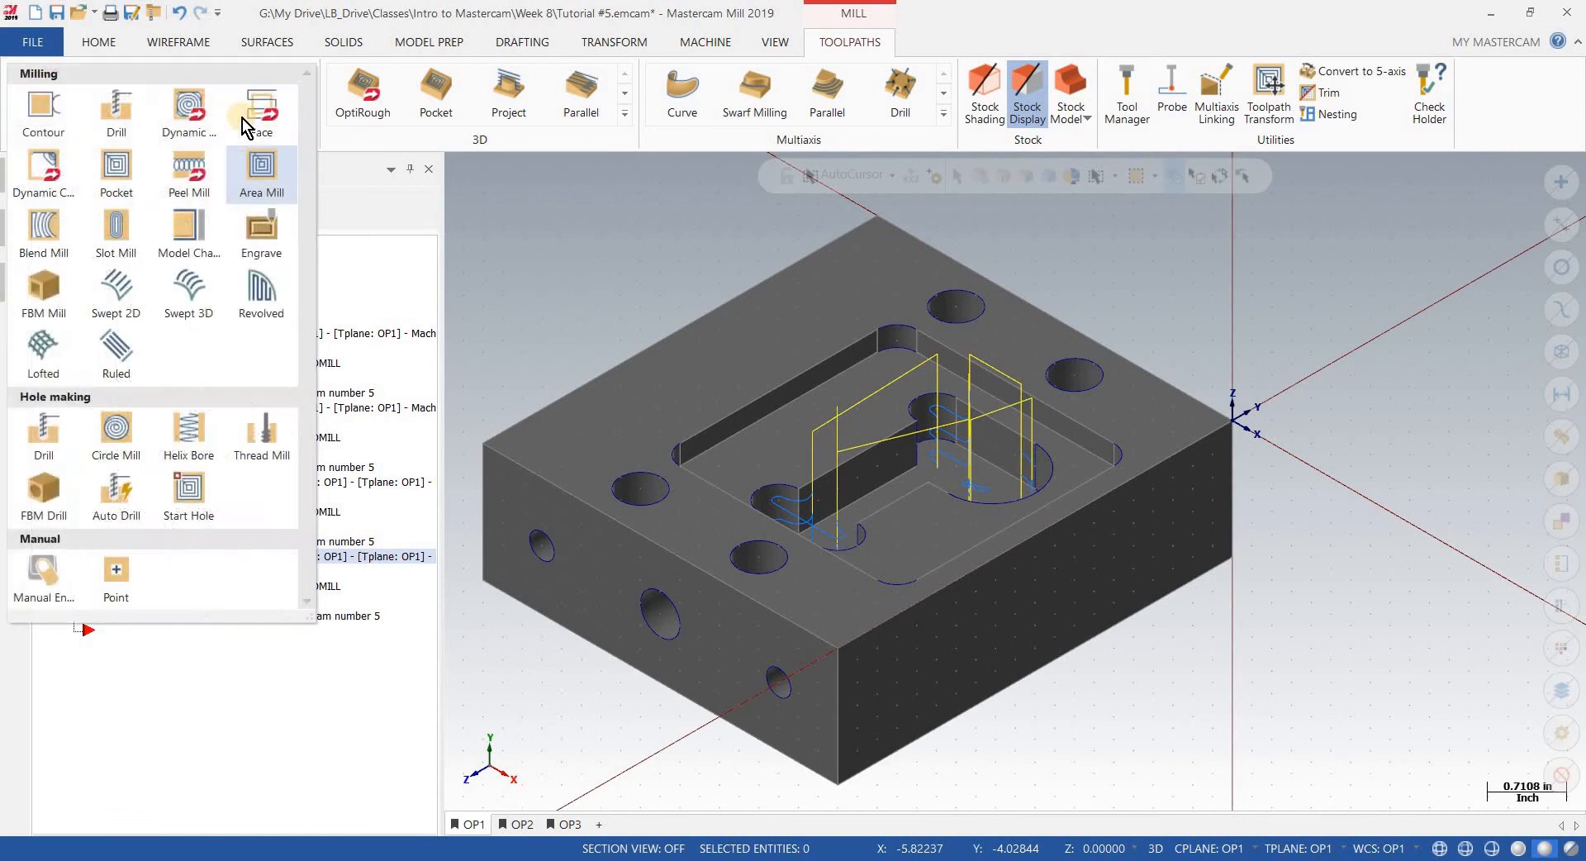
left_click(132, 104)
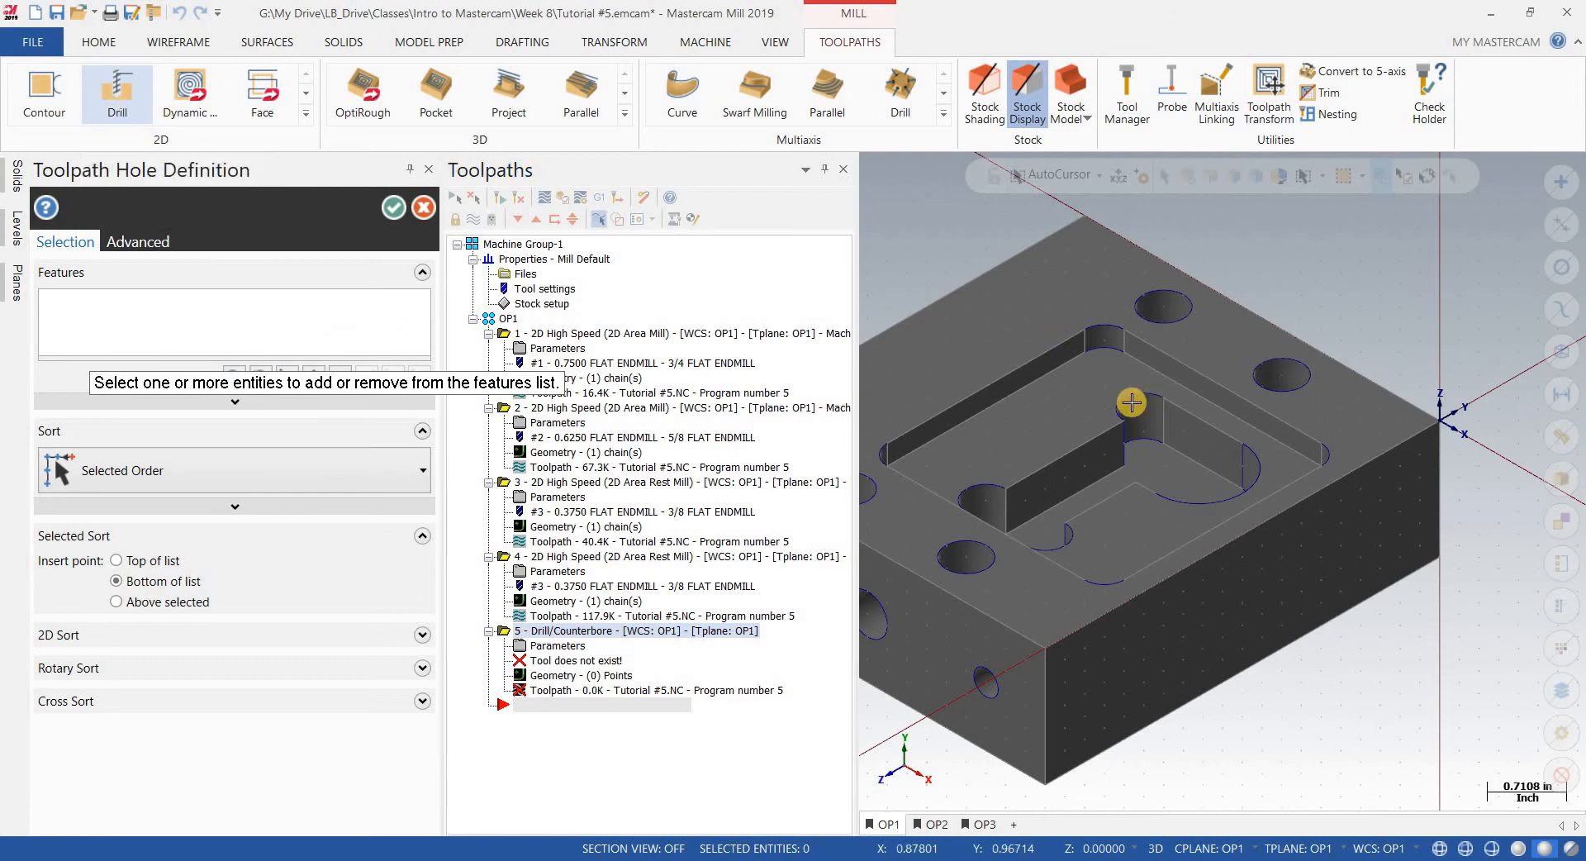
scroll(963, 319, "down", 3)
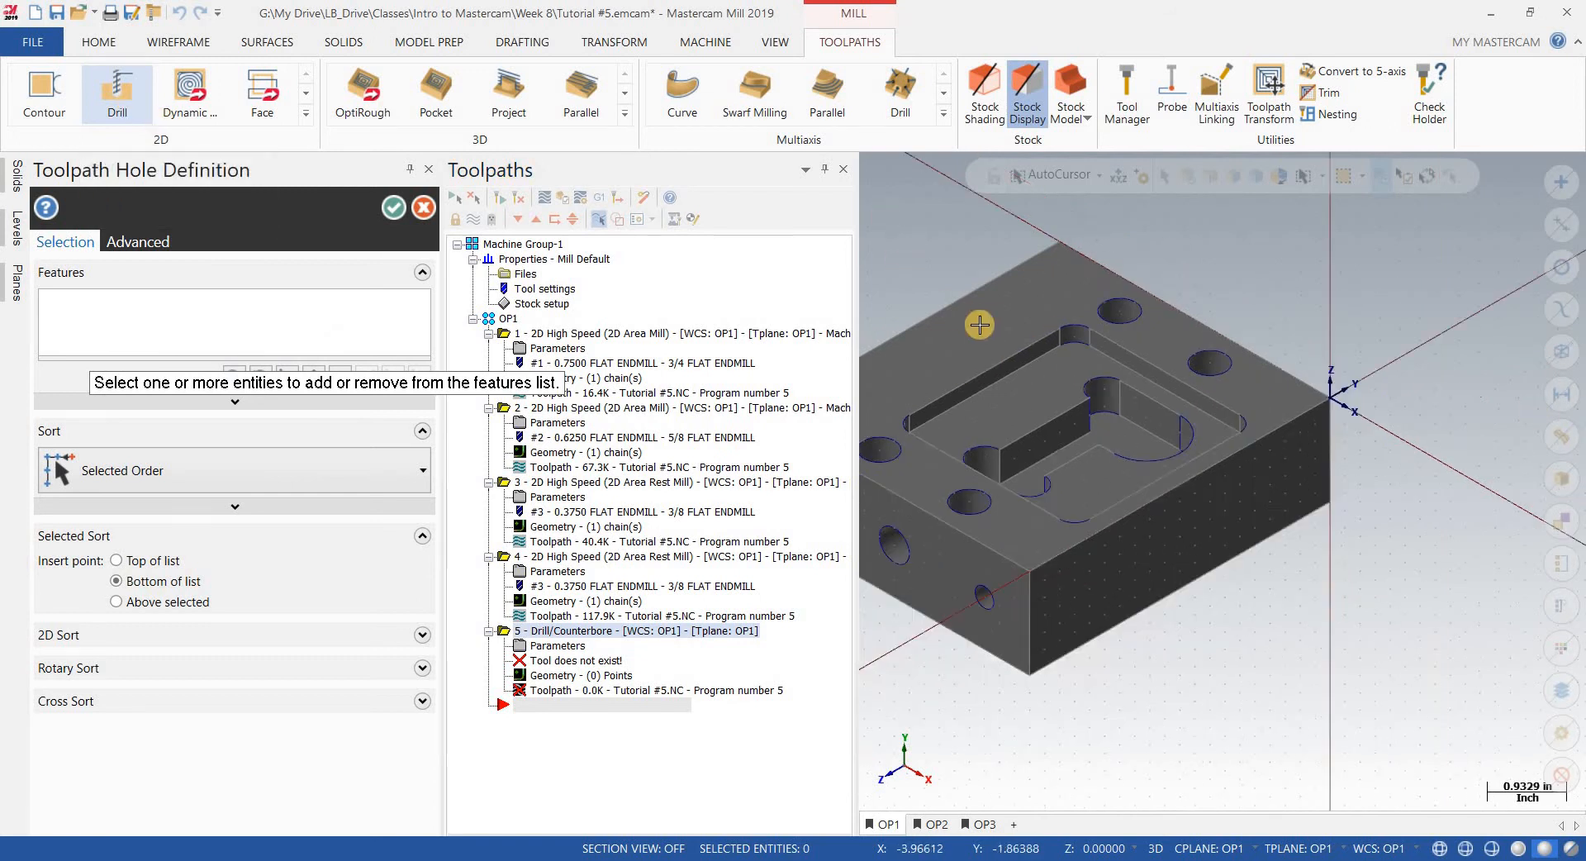
left_click(829, 170)
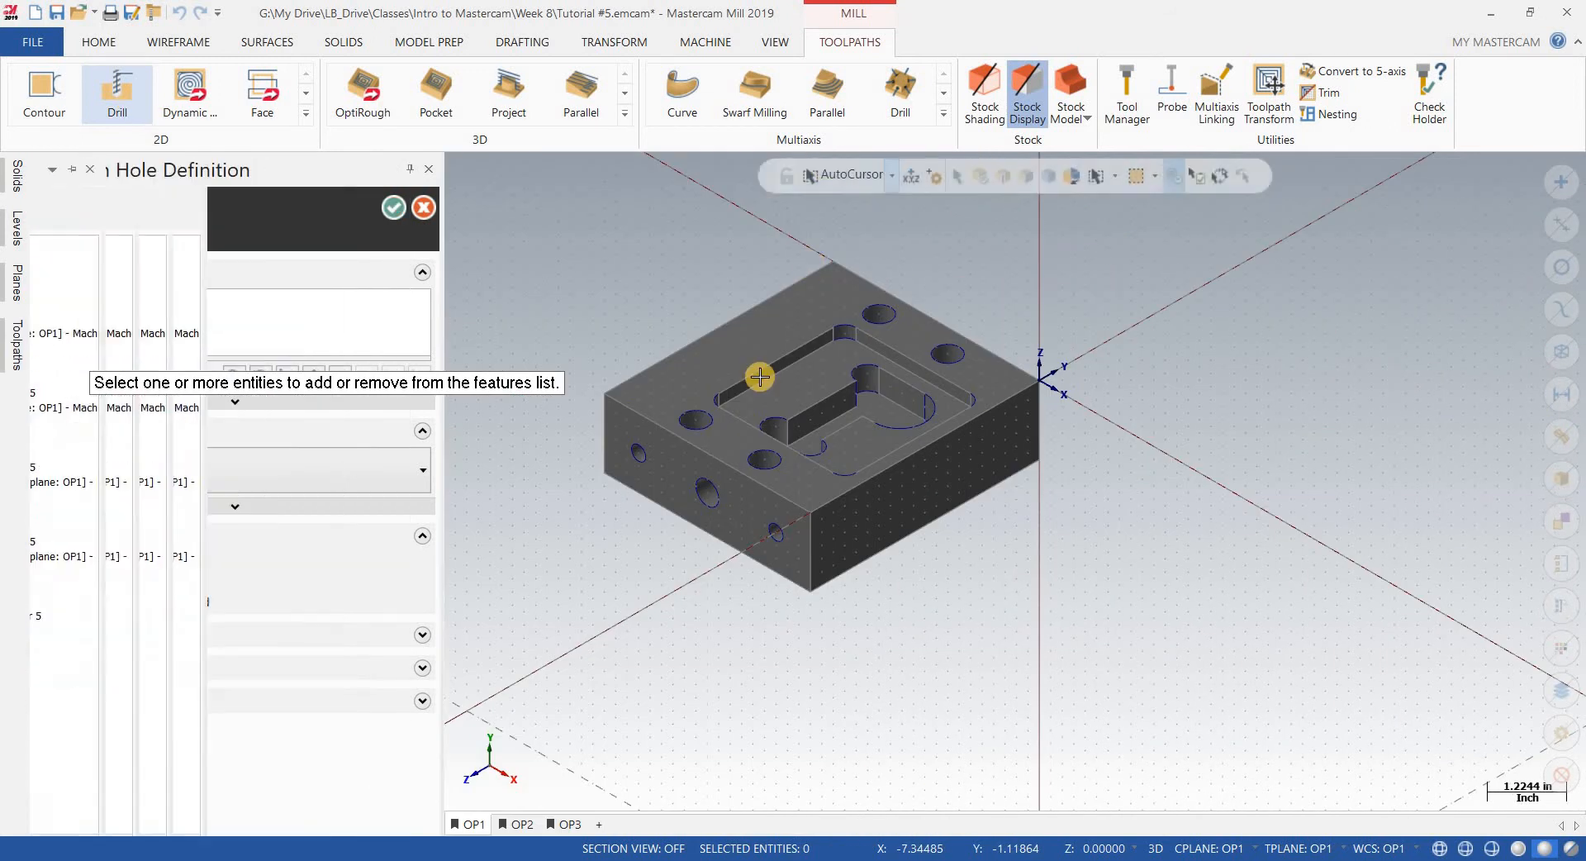
scroll(715, 434, "down", 2)
scroll(694, 425, "up", 7)
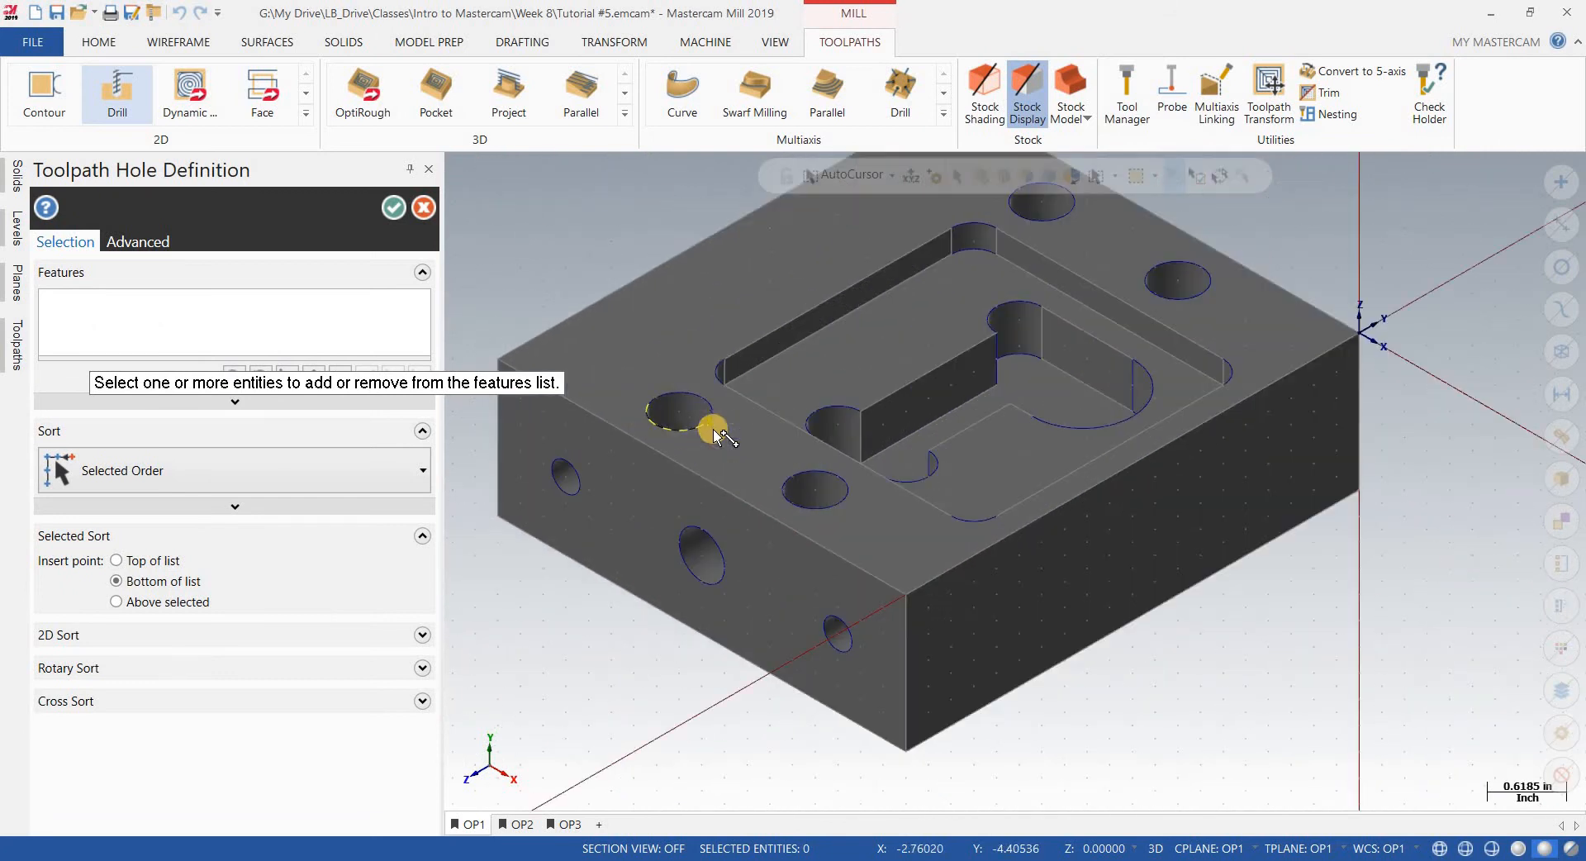
Step: Select the centers of the four corner holes on the block's top face as drill points
left_click(666, 413)
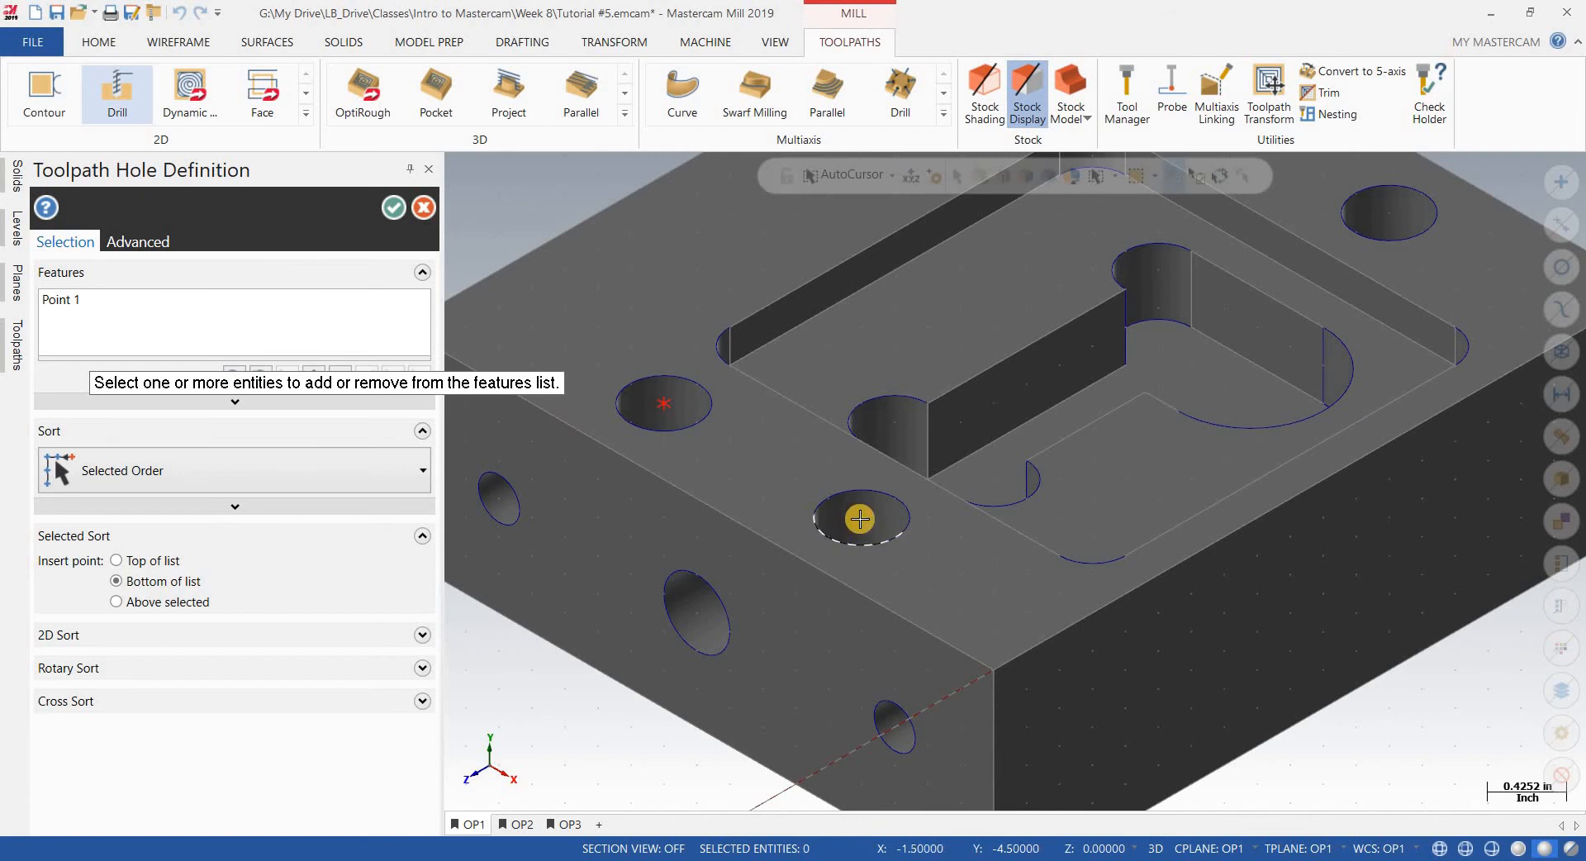
left_click(862, 521)
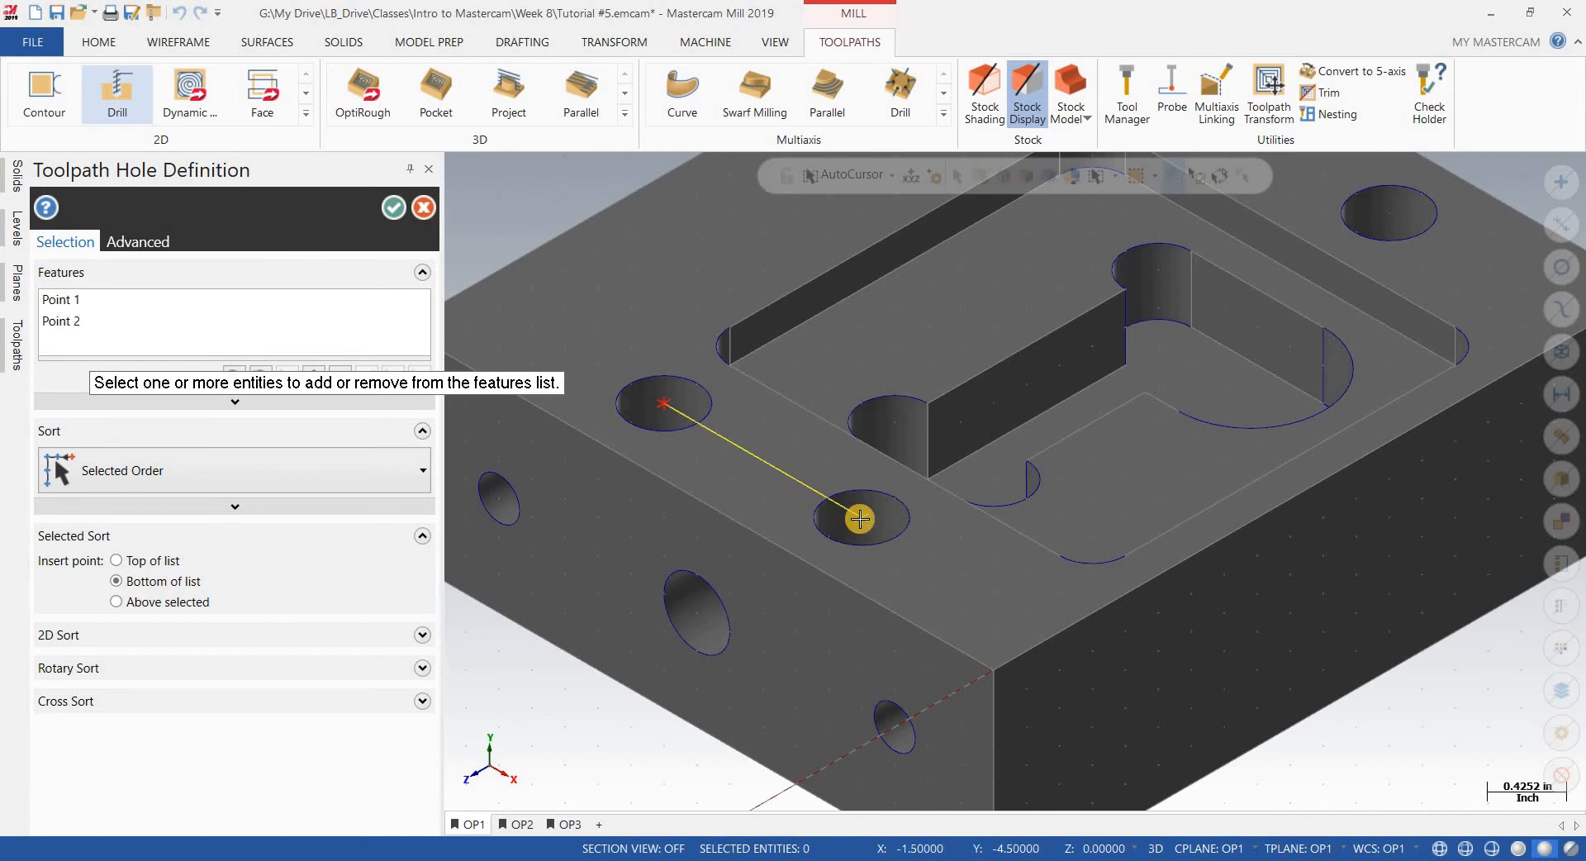
left_click(1388, 220)
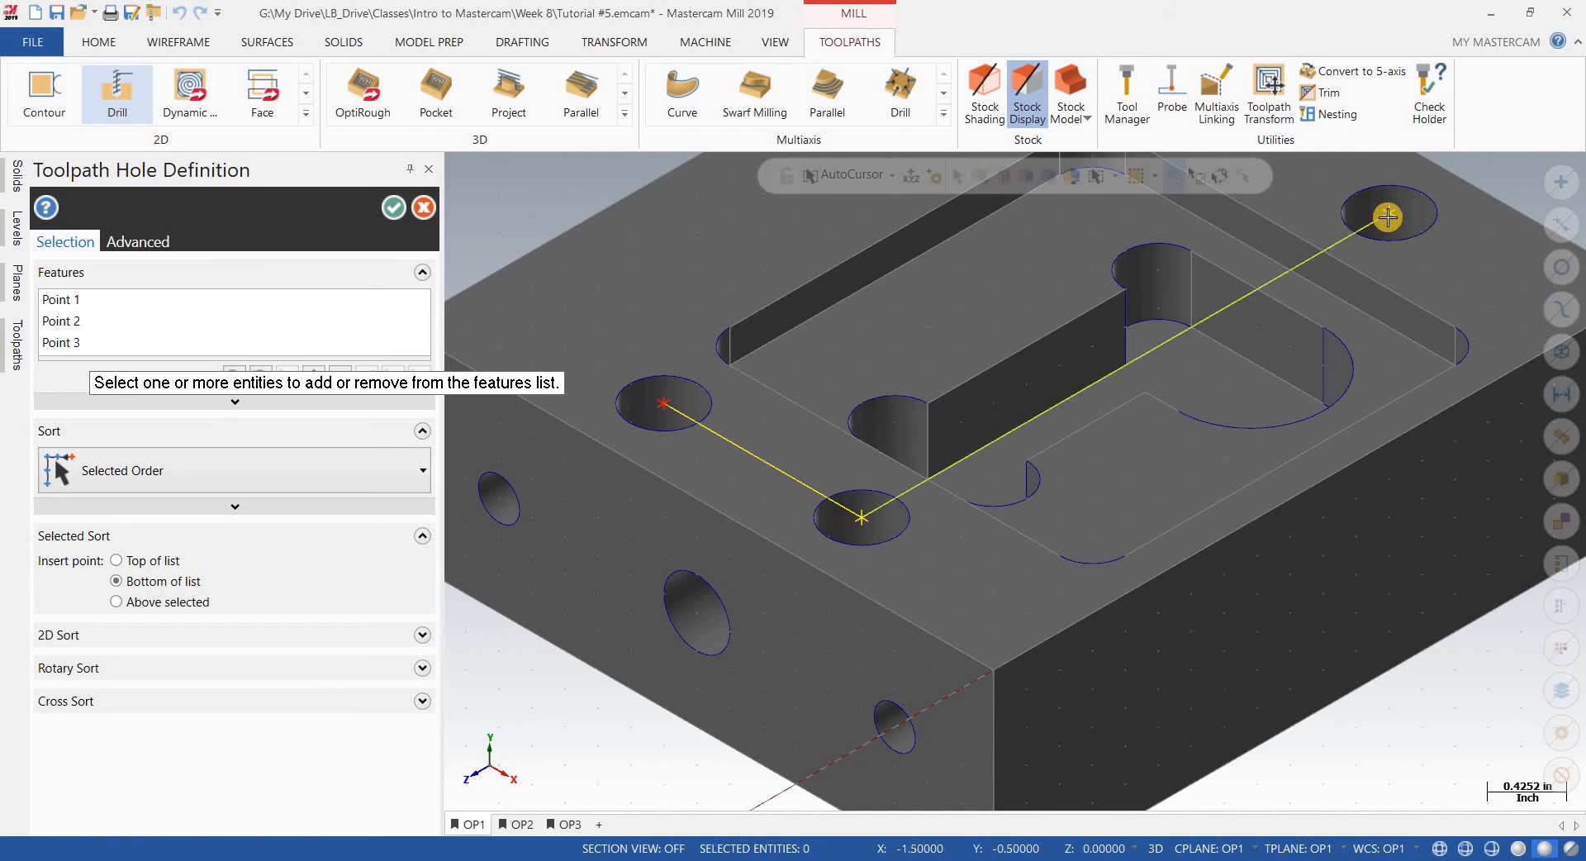
scroll(1388, 211, "down", 5)
scroll(1380, 168, "up", 5)
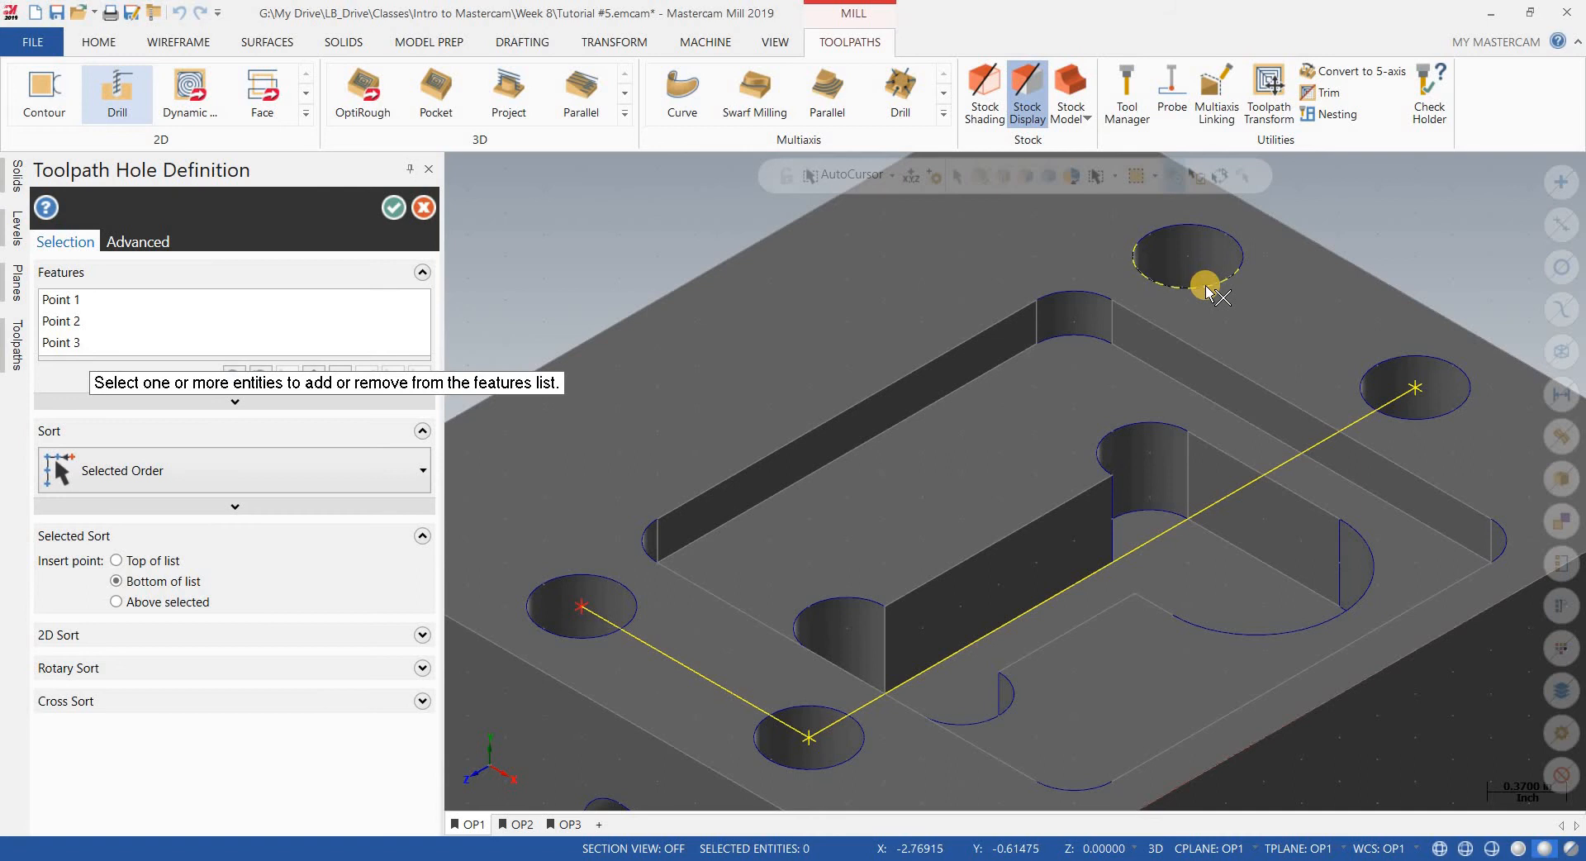
left_click(1207, 285)
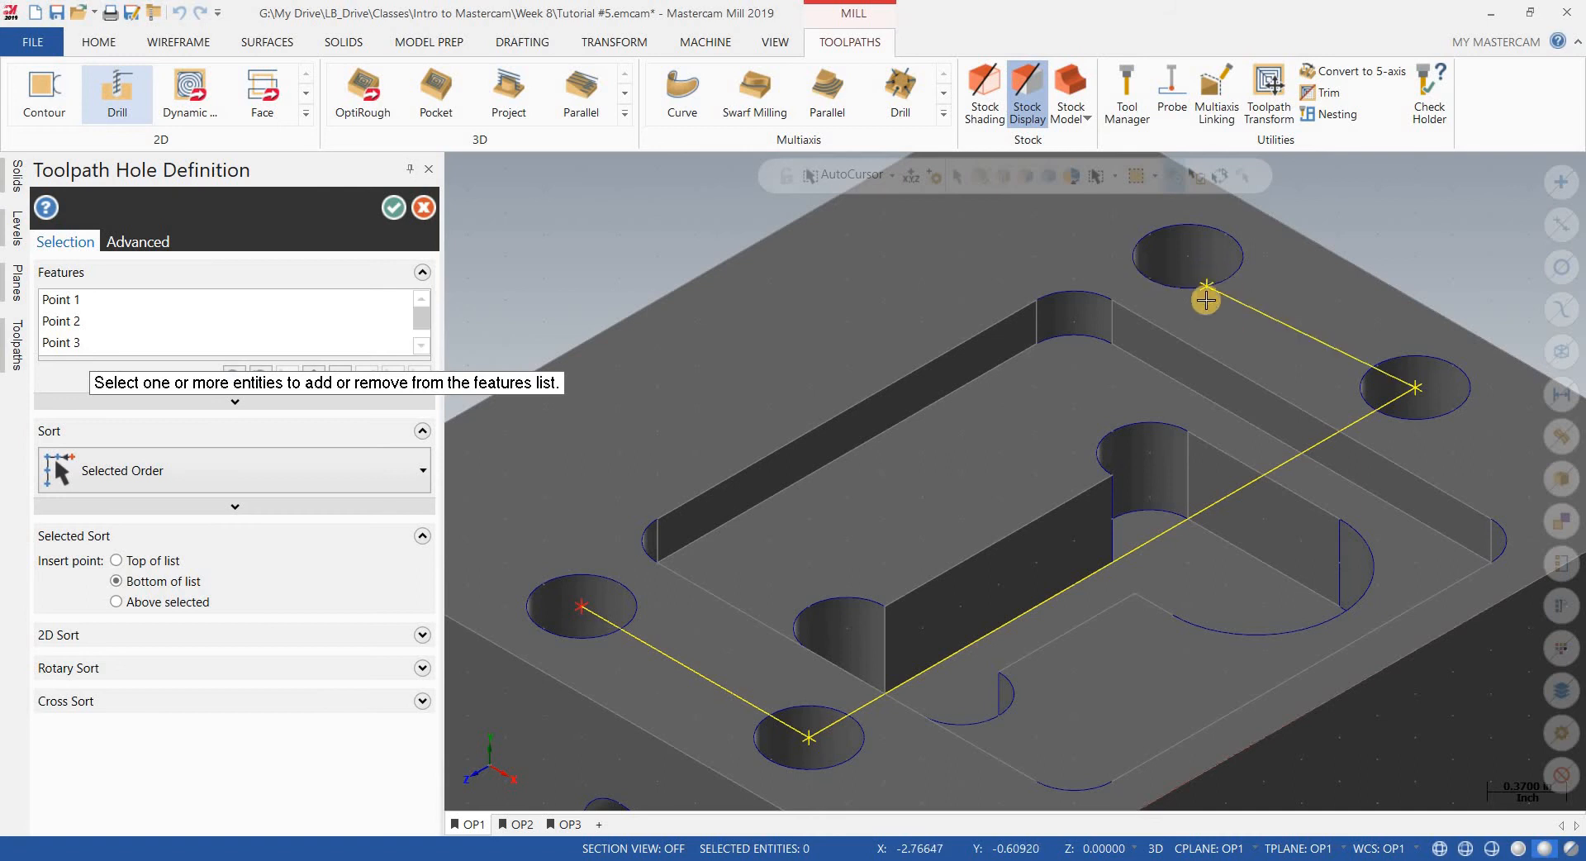
left_click(1193, 259)
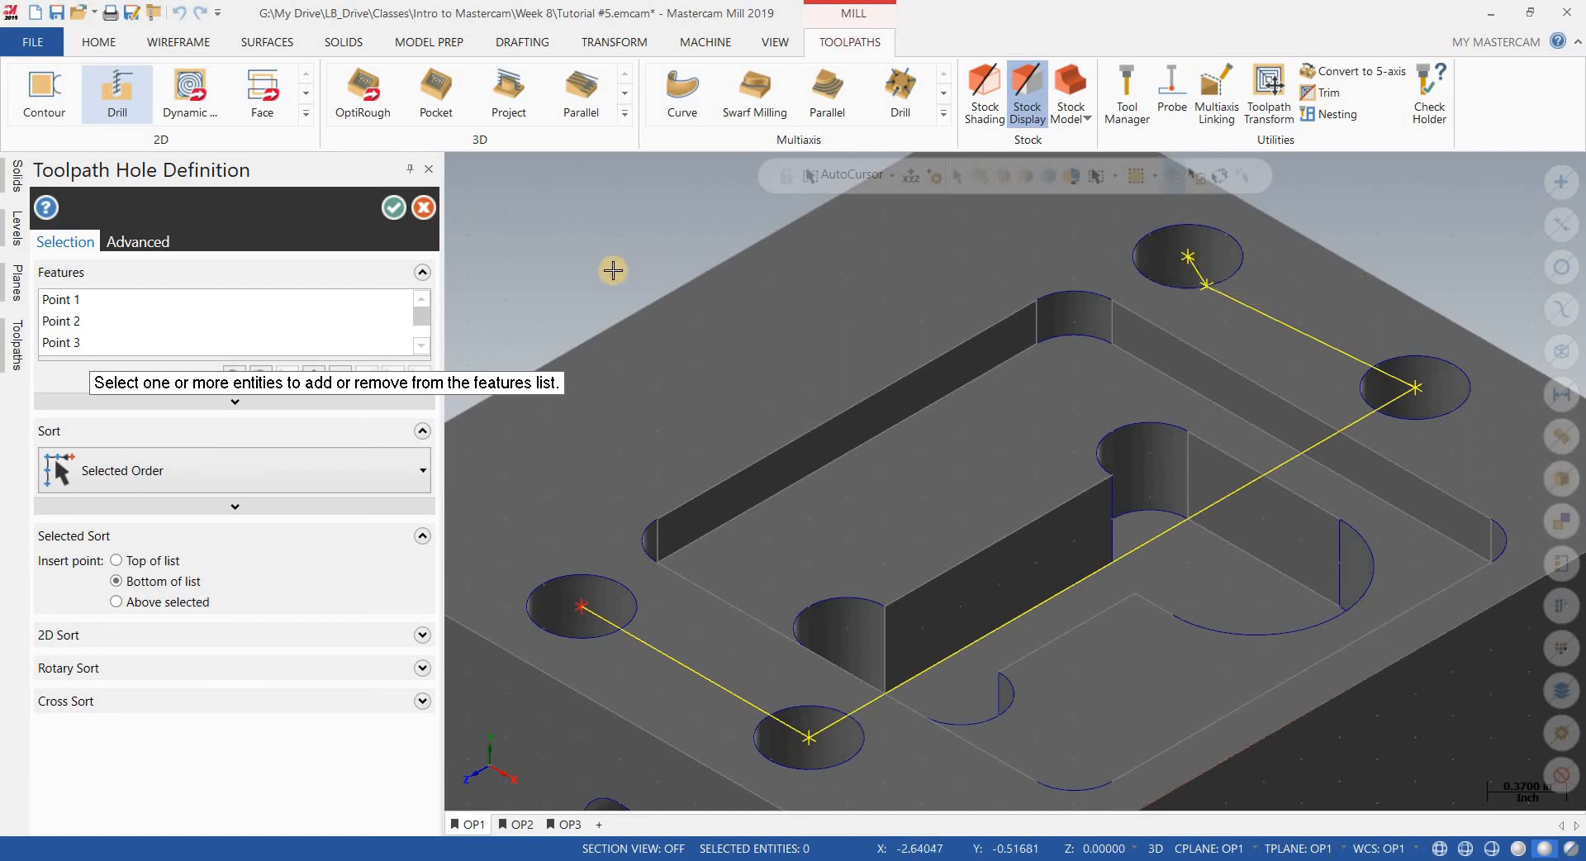
Step: Remove the stray Point 4 on the hole's edge from the drill features and accept the hole selection
left_click(421, 346)
left_click(79, 323)
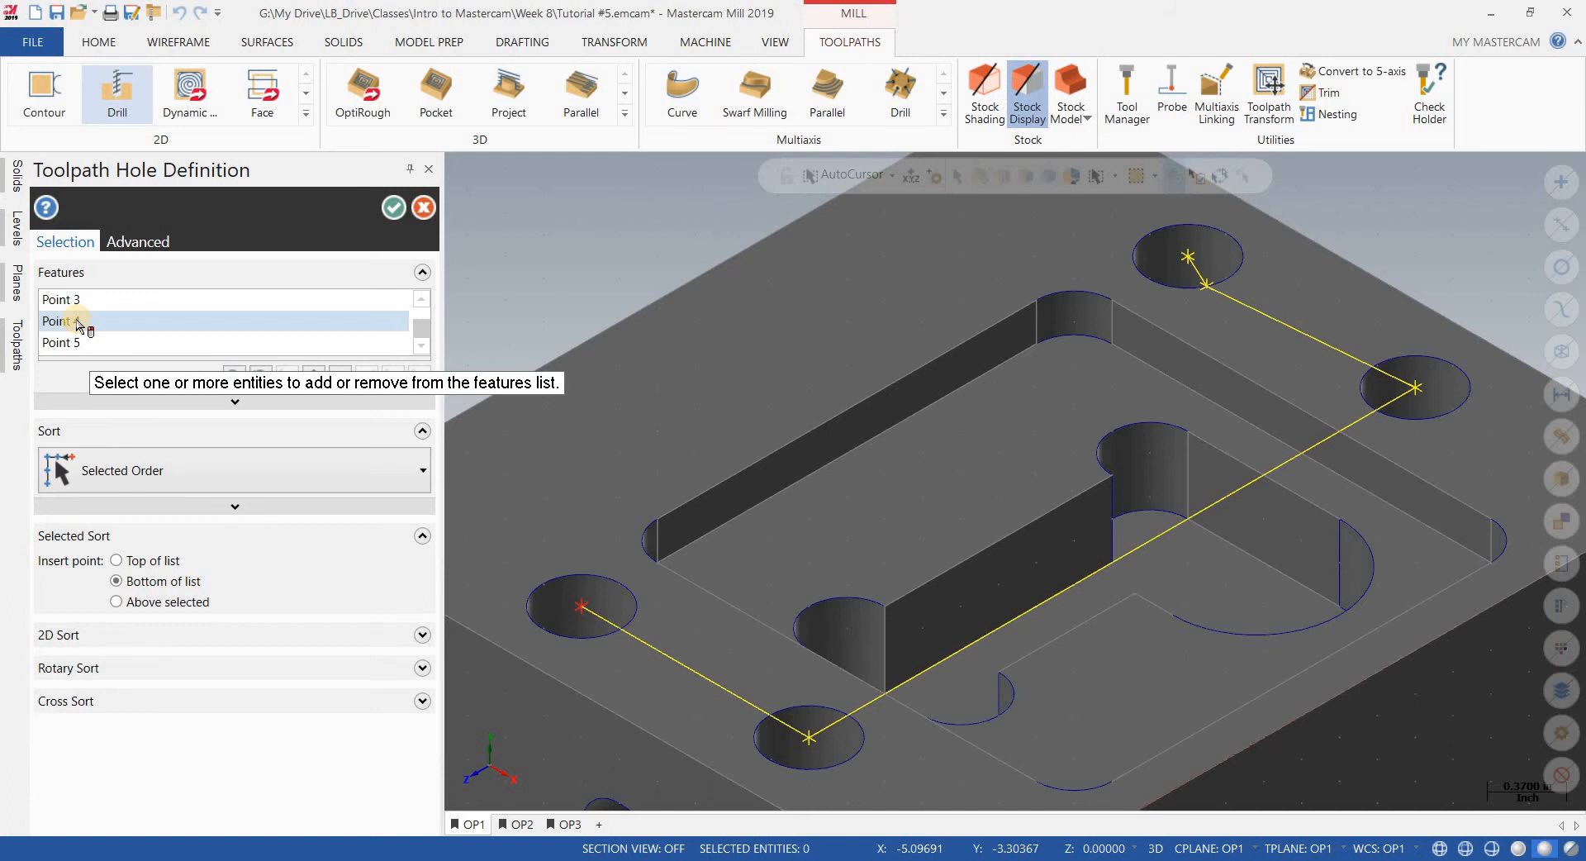
left_click(78, 322)
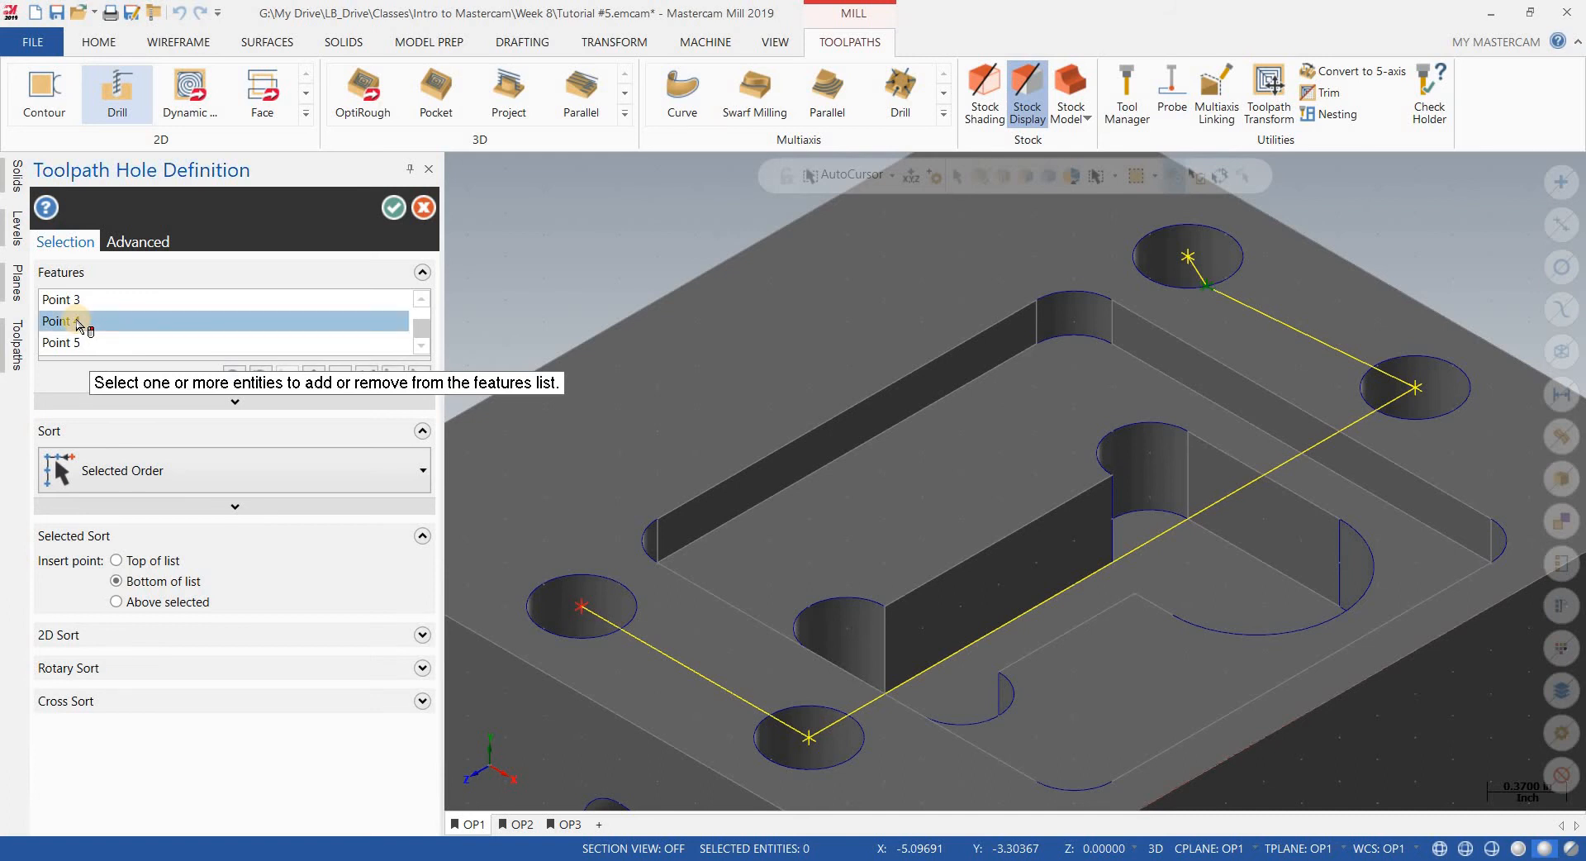
key("Delete")
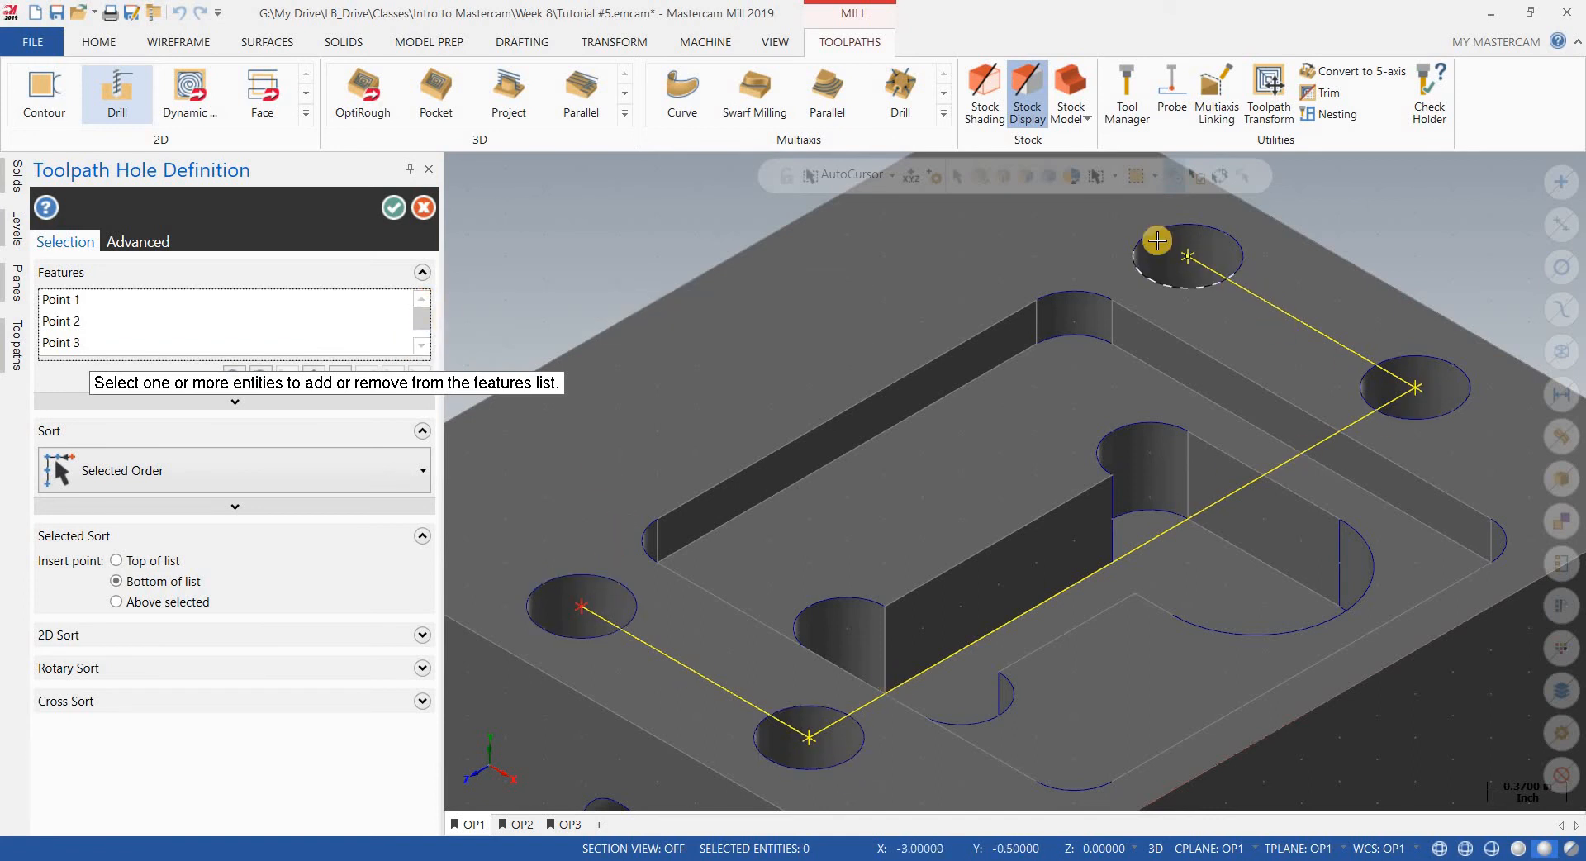
left_click(393, 210)
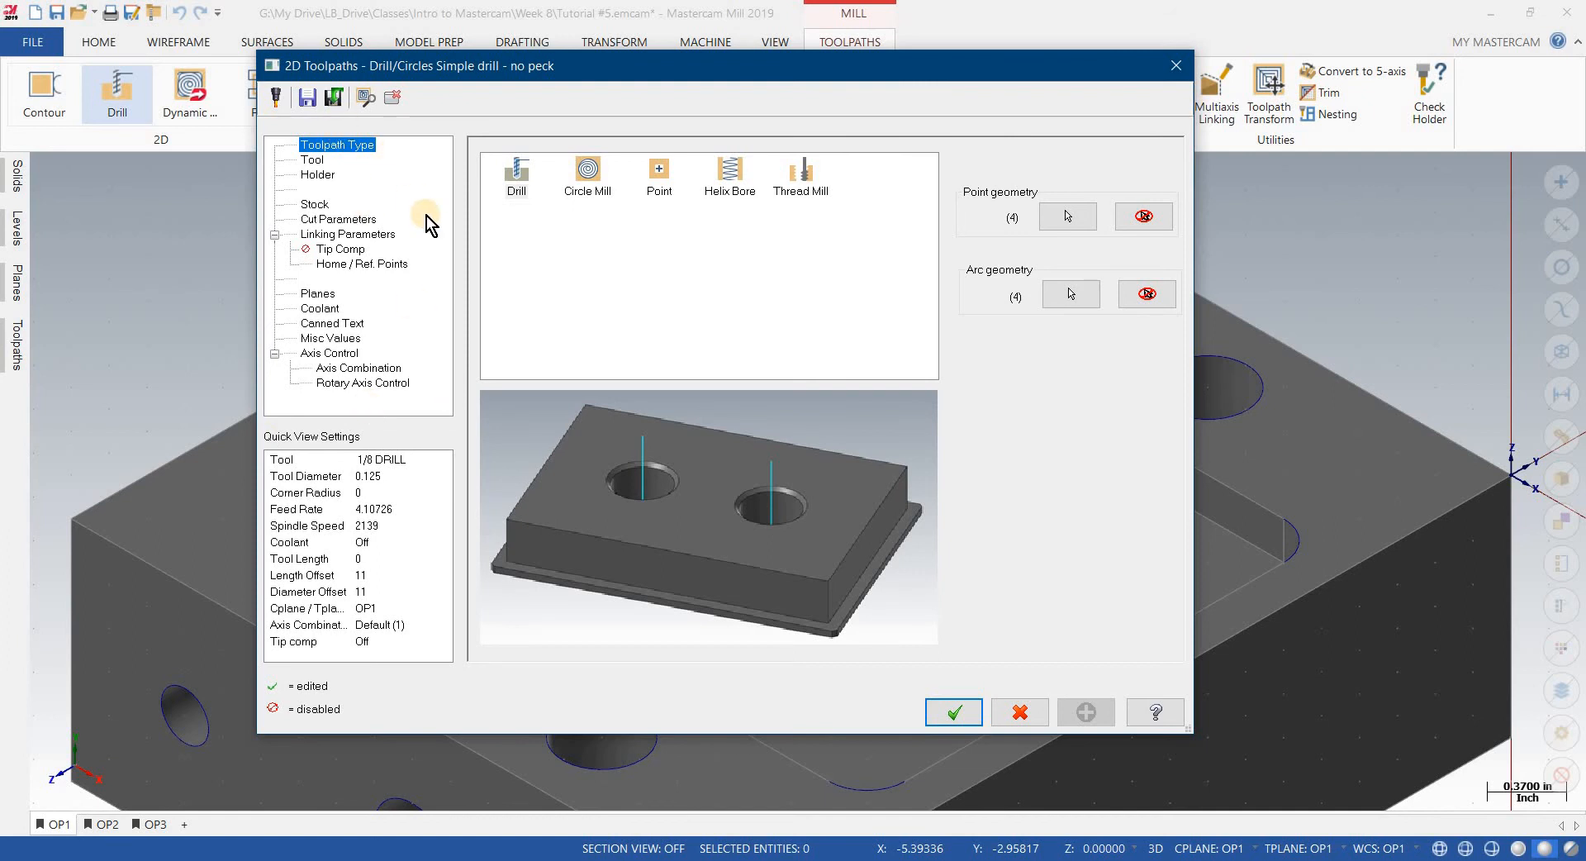
Step: Assign the 3/4 spotdrill to the drill operation and review its cut and linking parameters
left_click(314, 165)
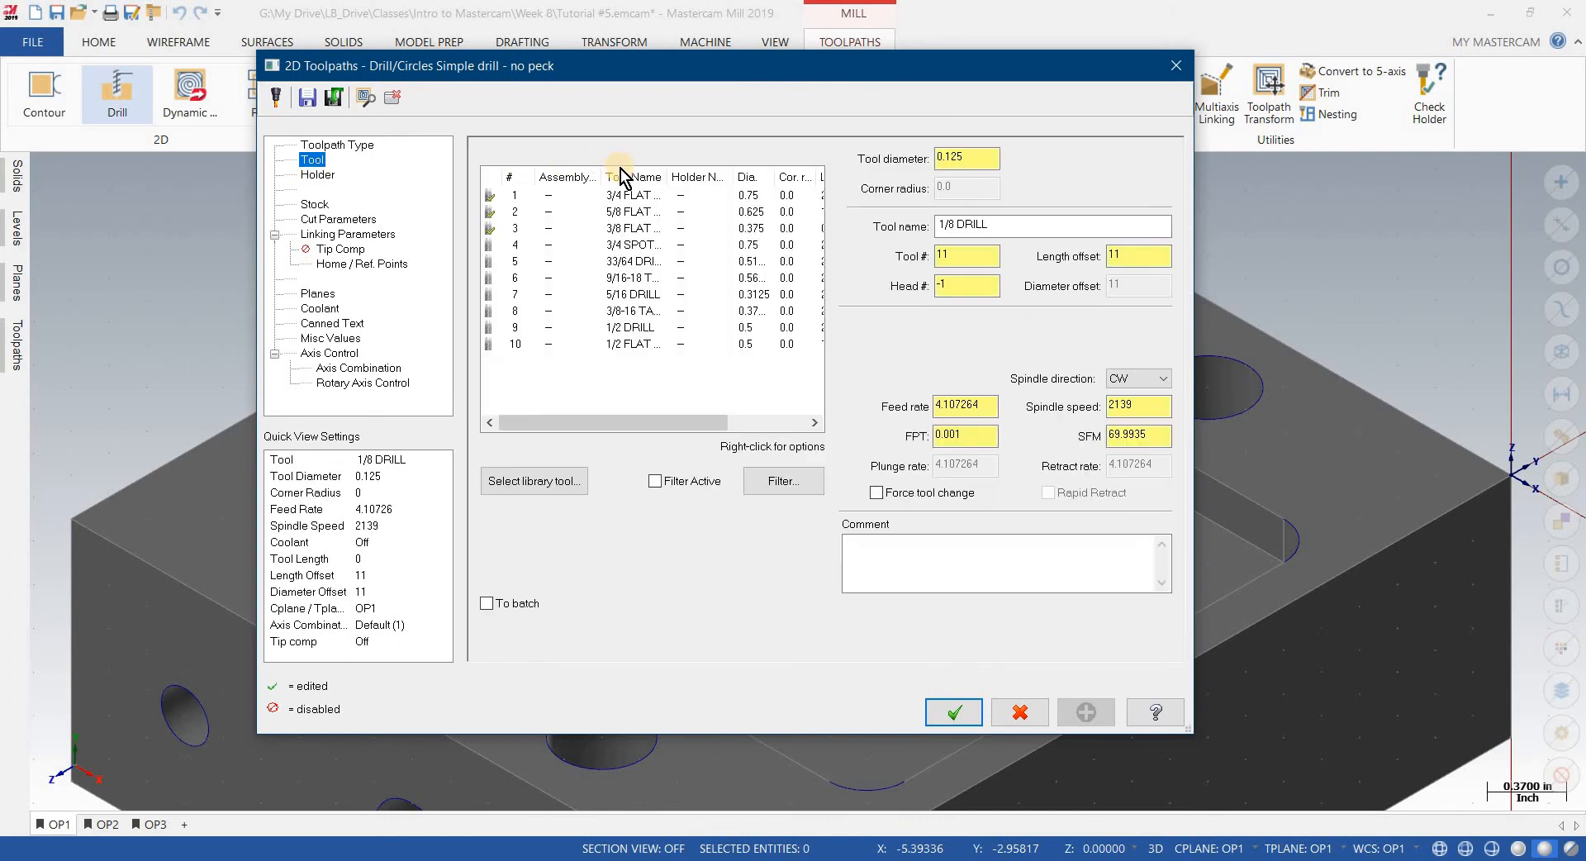
left_click(621, 248)
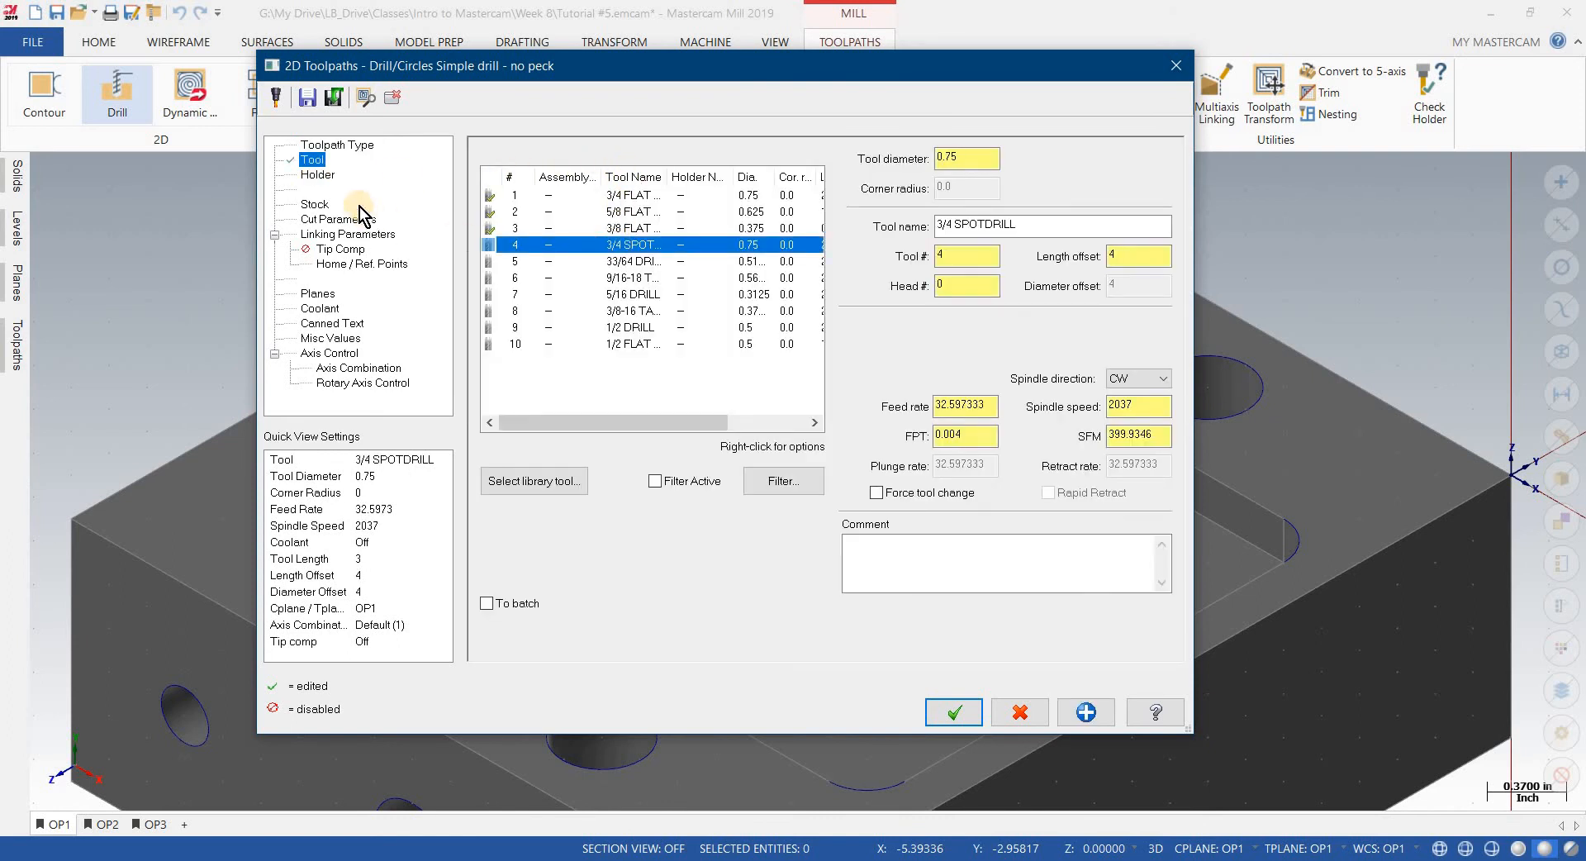
left_click(333, 218)
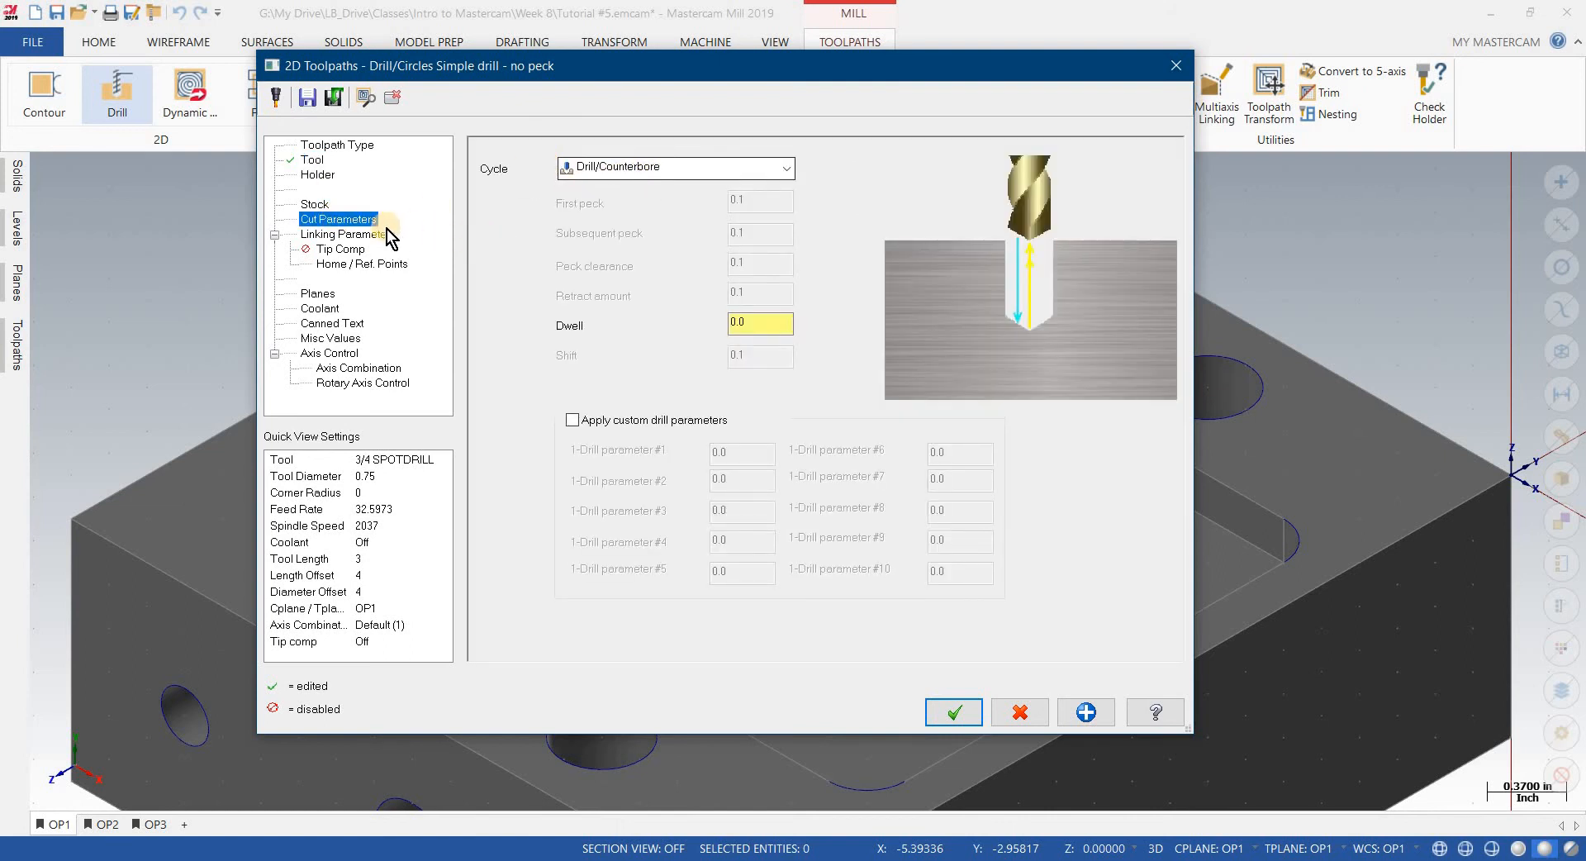
left_click(347, 234)
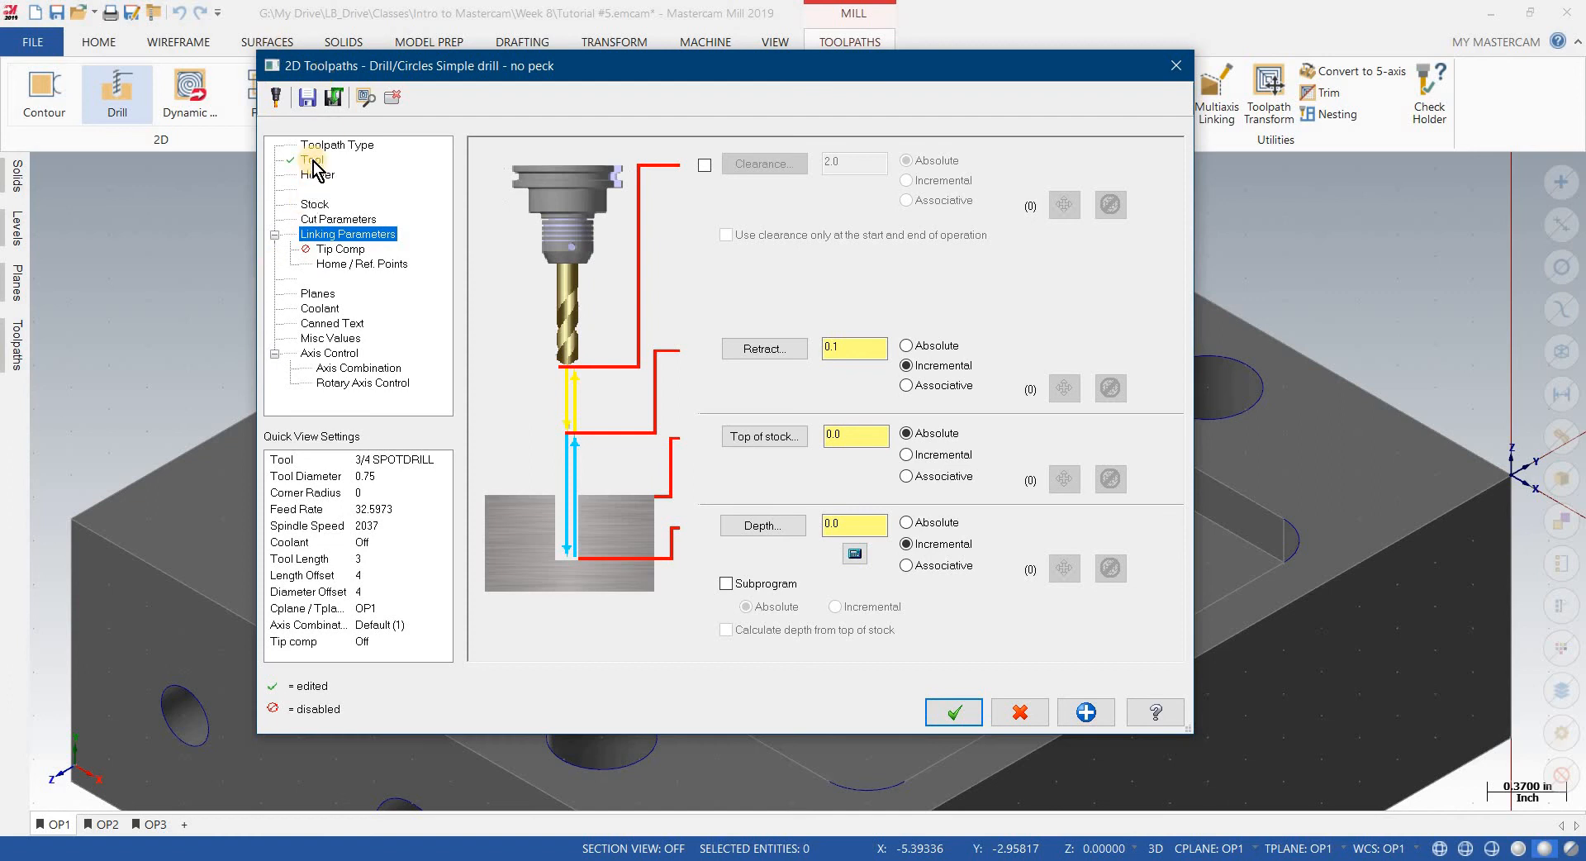
Step: Enter the operation comment "Spot Drill the 4 holes OP1" and open the drill operation's stock settings
left_click(883, 539)
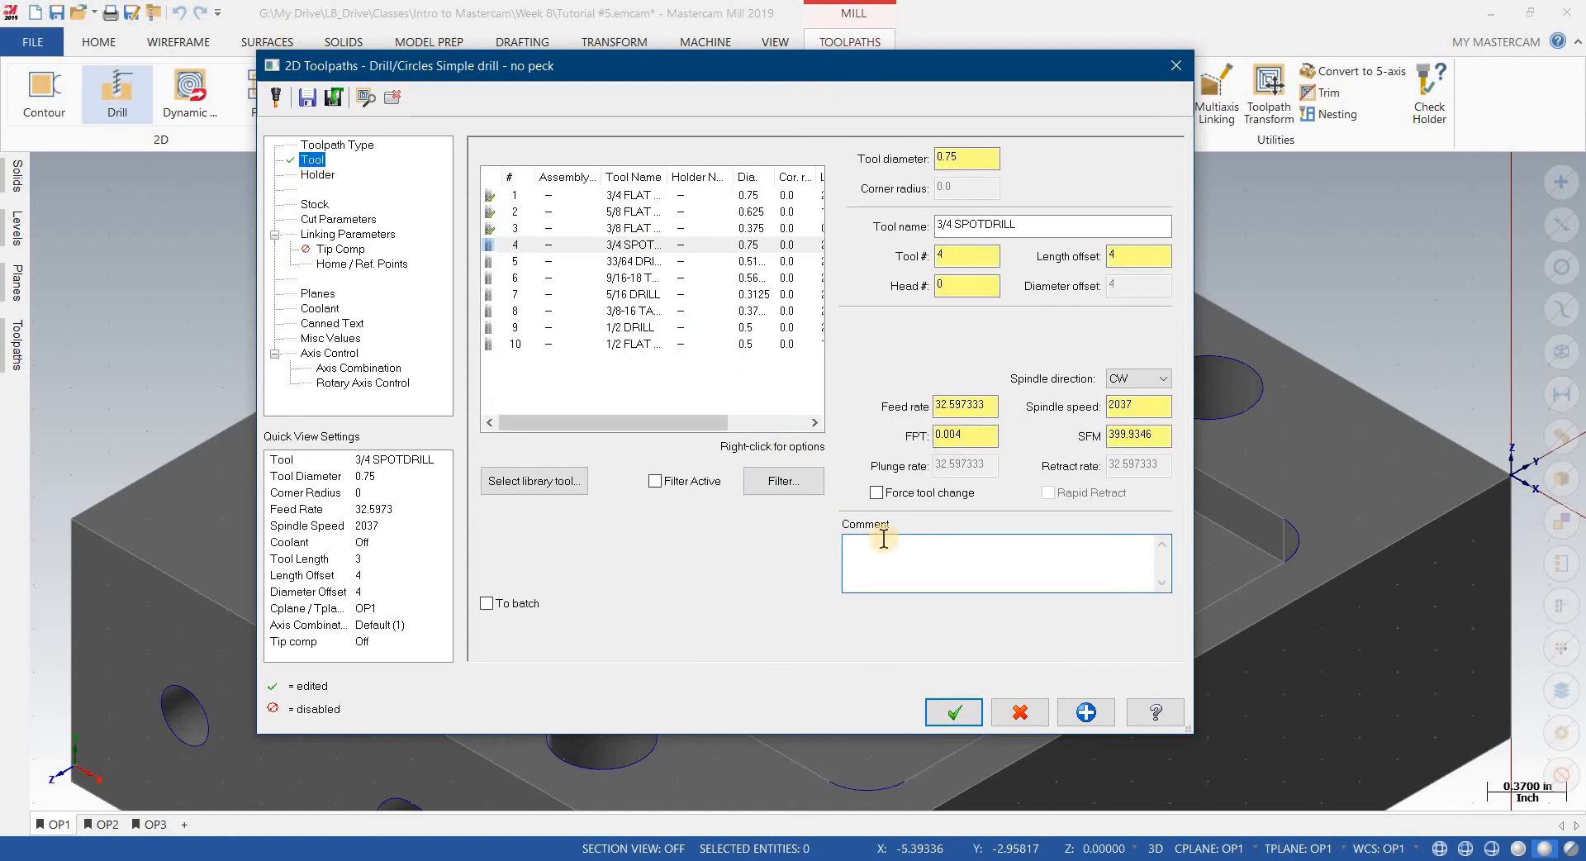
type("Spootin")
key("BackSpace")
key("BackSpace")
key("BackSpace")
key("BackSpace")
type("ttiun")
key("BackSpace")
type("ng")
key("BackSpace")
key("BackSpace")
key("BackSpace")
type("Drill the 4 holes OP1")
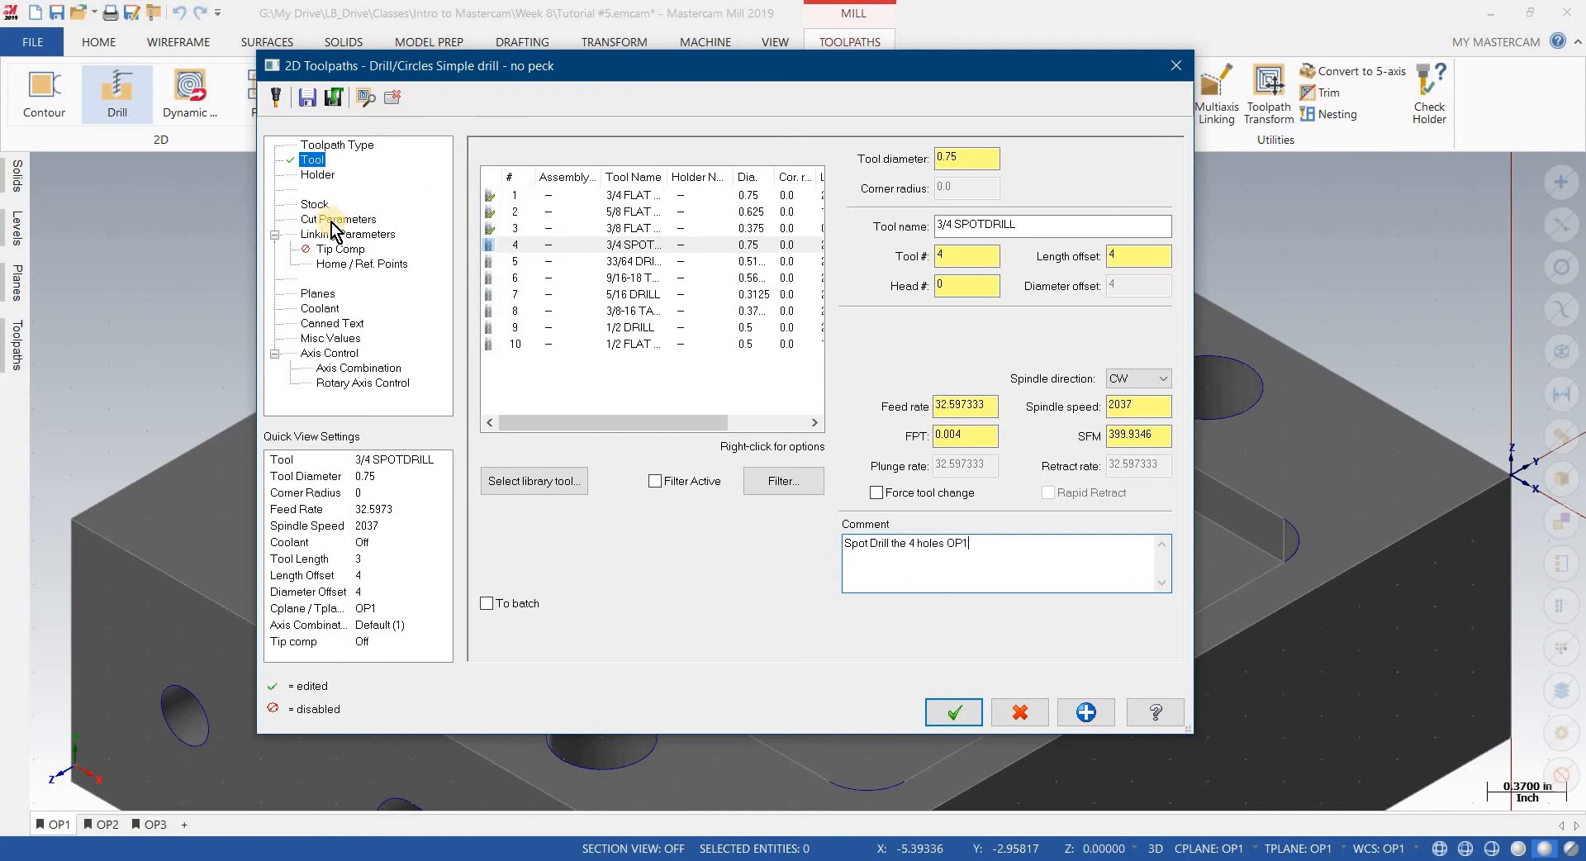
left_click(314, 204)
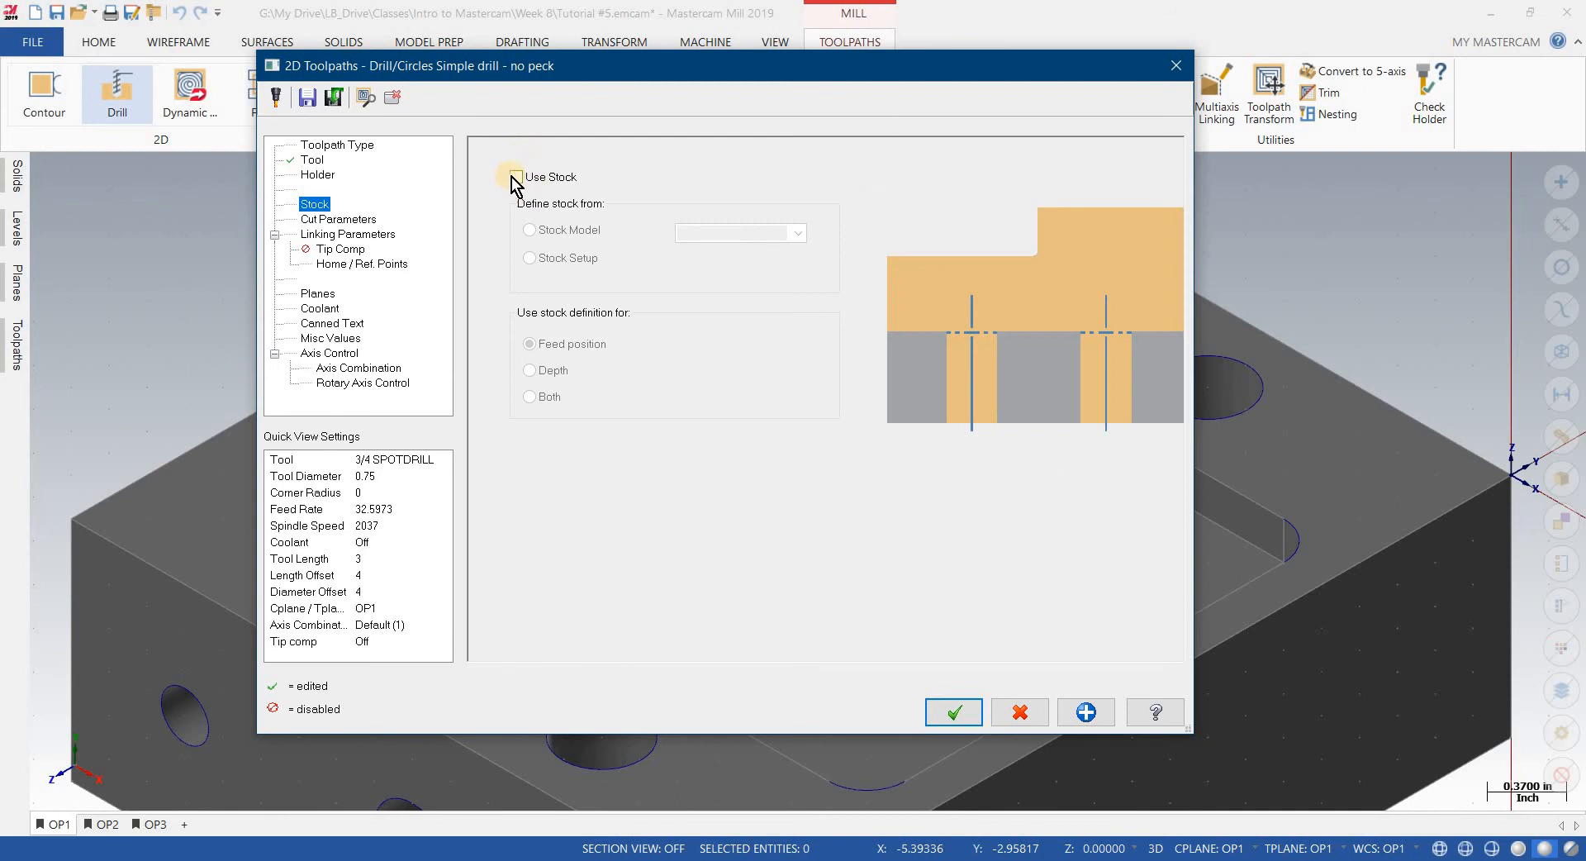
Step: Calculate the spot drill's incremental depth from a finish diameter of 9/16+.05 and overwrite the existing depth
left_click(353, 220)
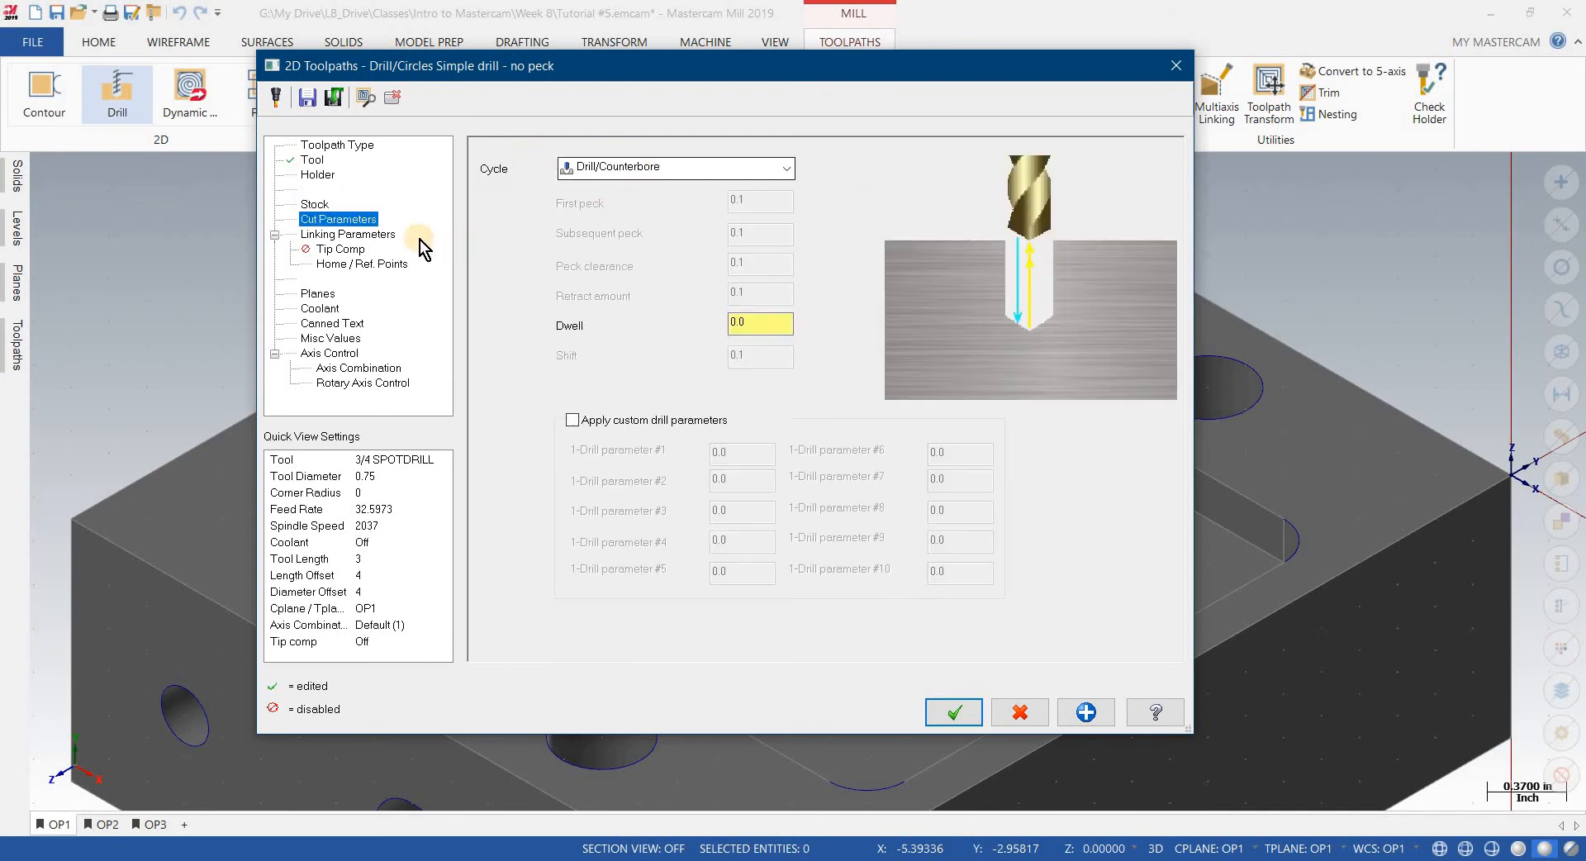
left_click(374, 235)
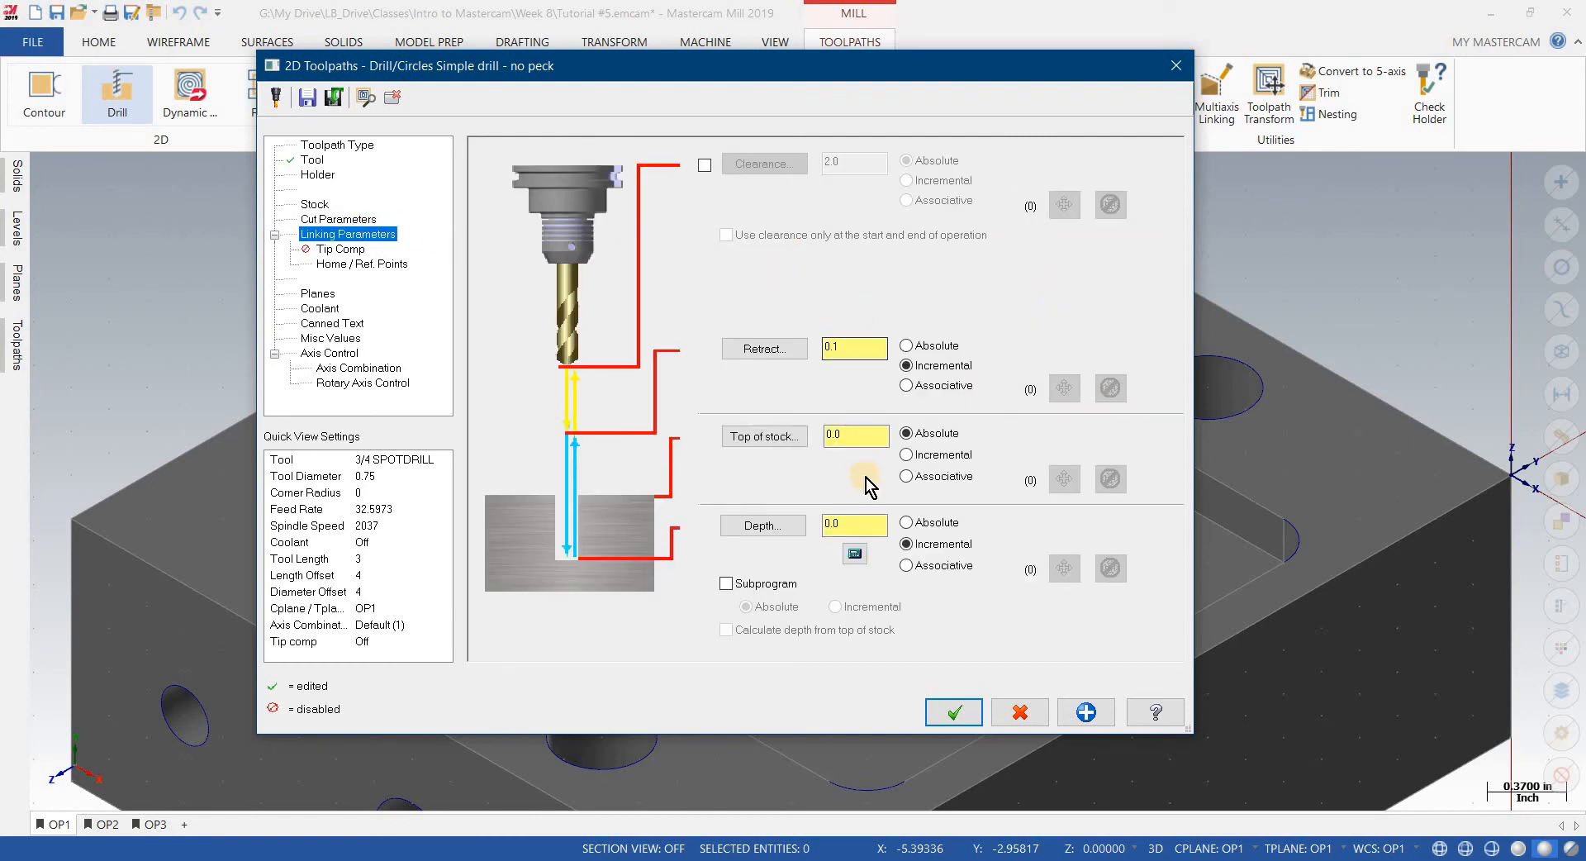
left_click(906, 543)
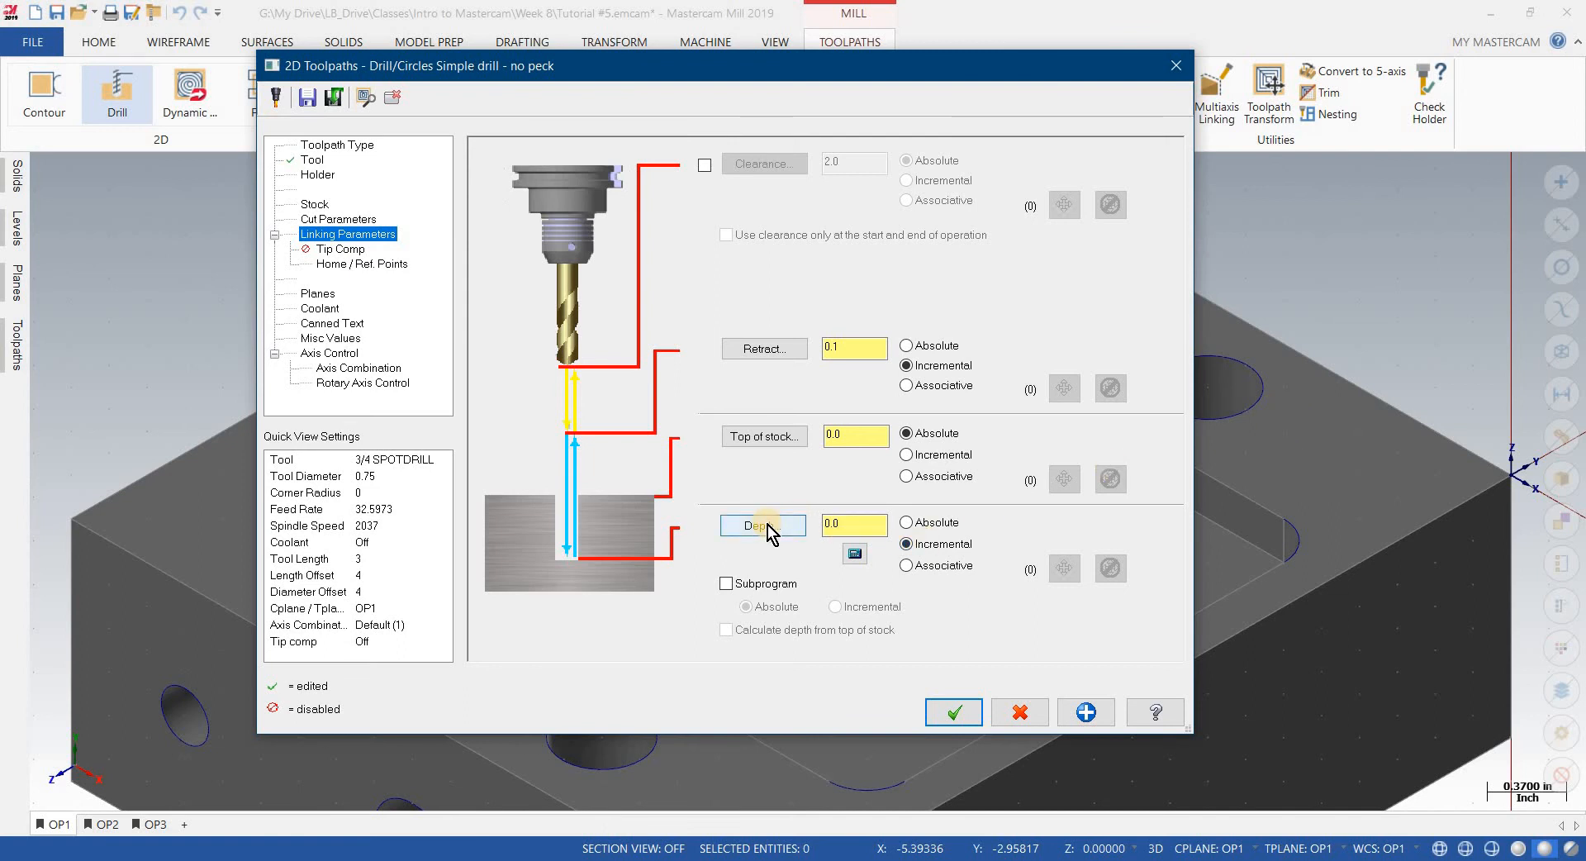
left_click(855, 554)
double_click(942, 350)
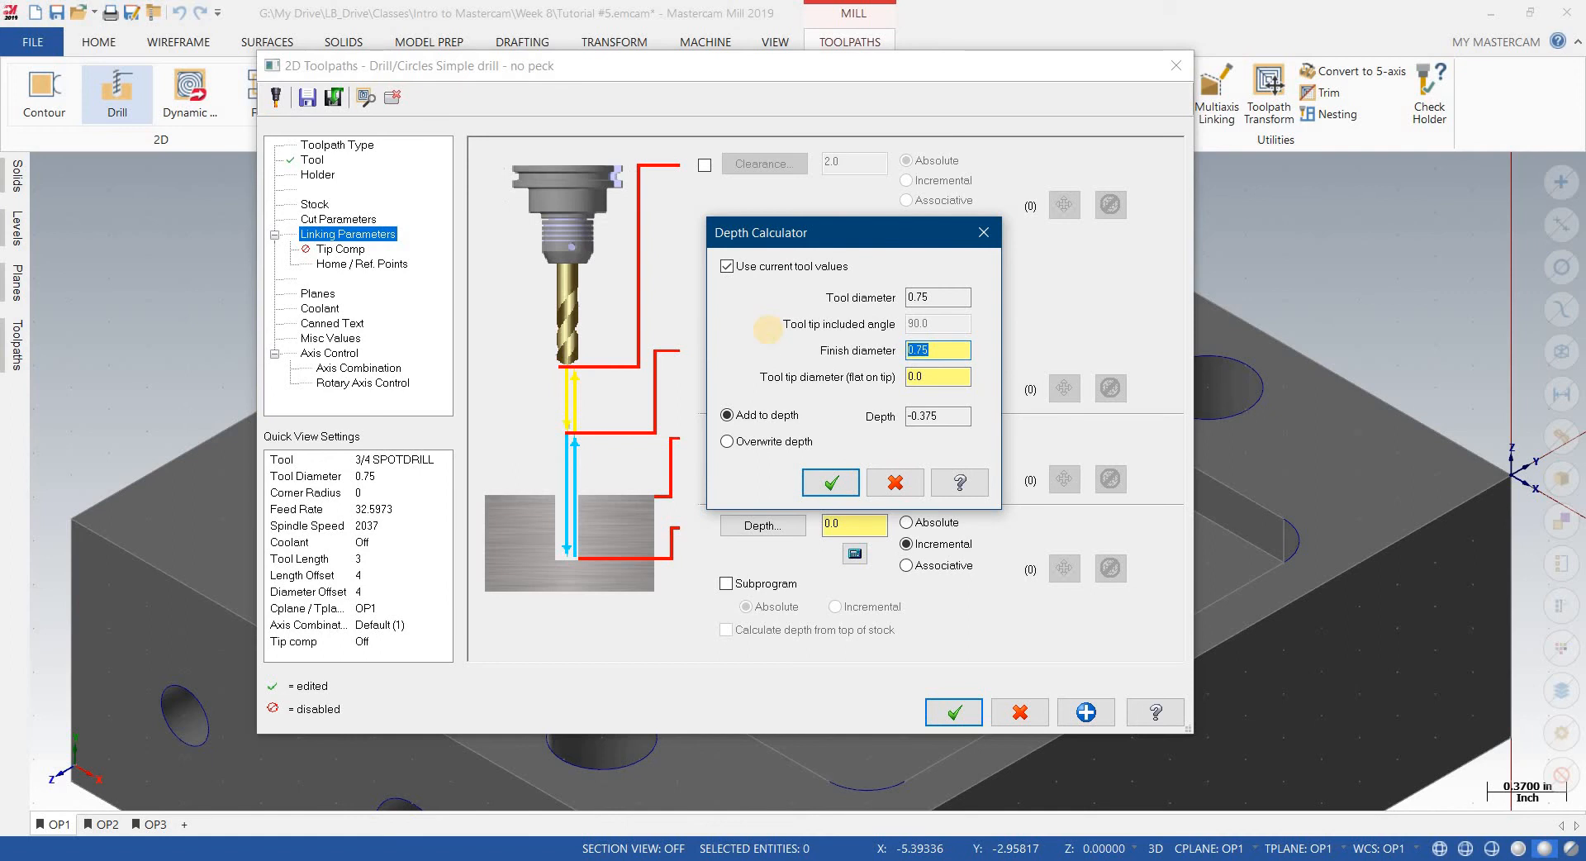
type("9/16+.05")
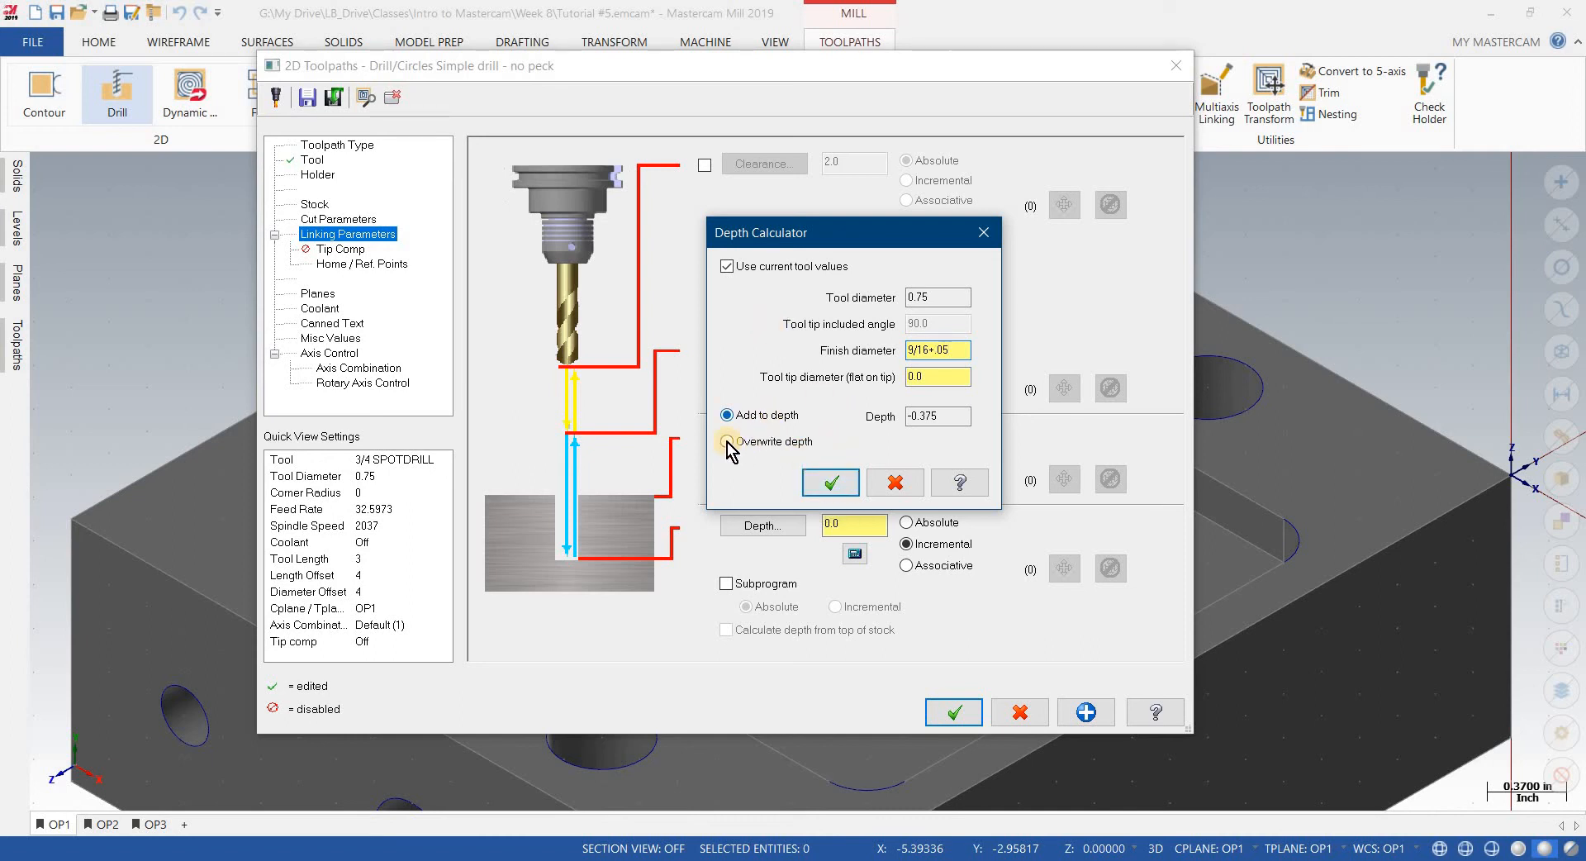
left_click(729, 444)
left_click(831, 485)
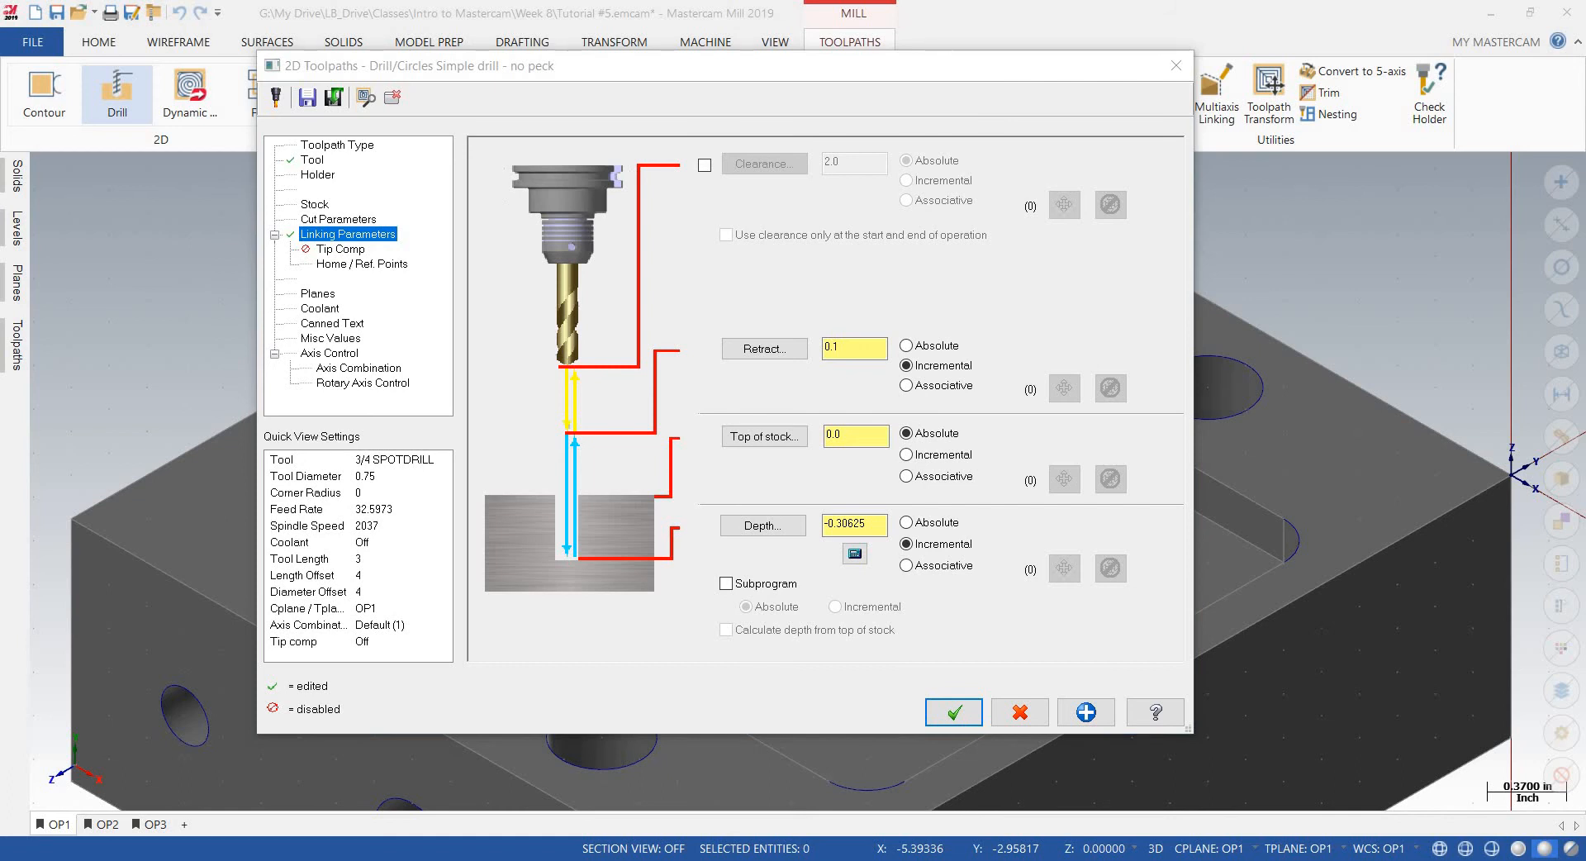
Step: Preview the spot drill toolpath on the four holes and accept the operation
left_click(366, 97)
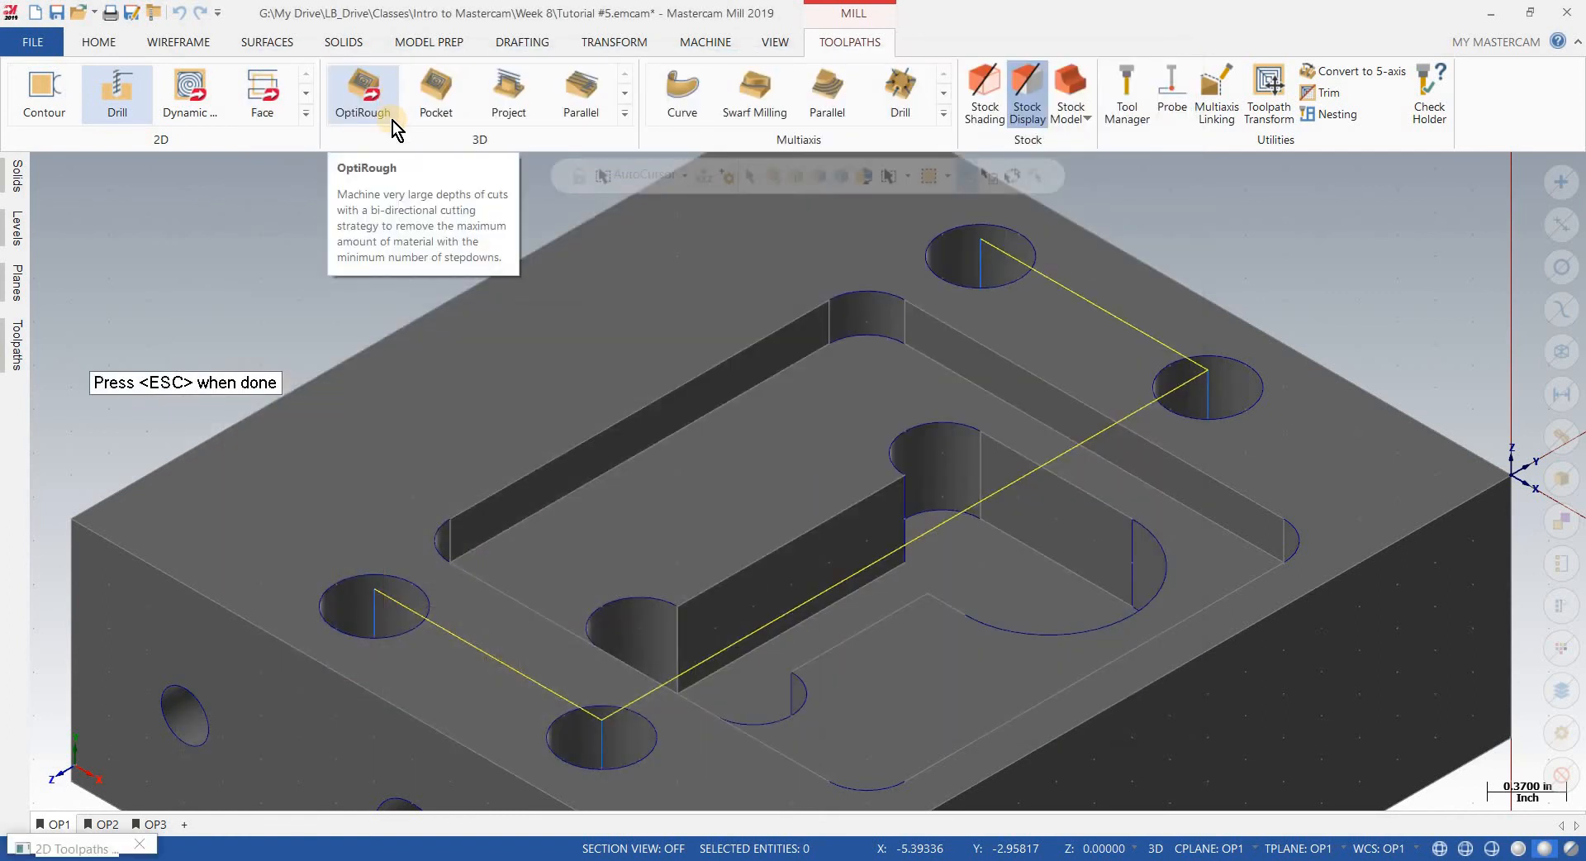
key("Escape")
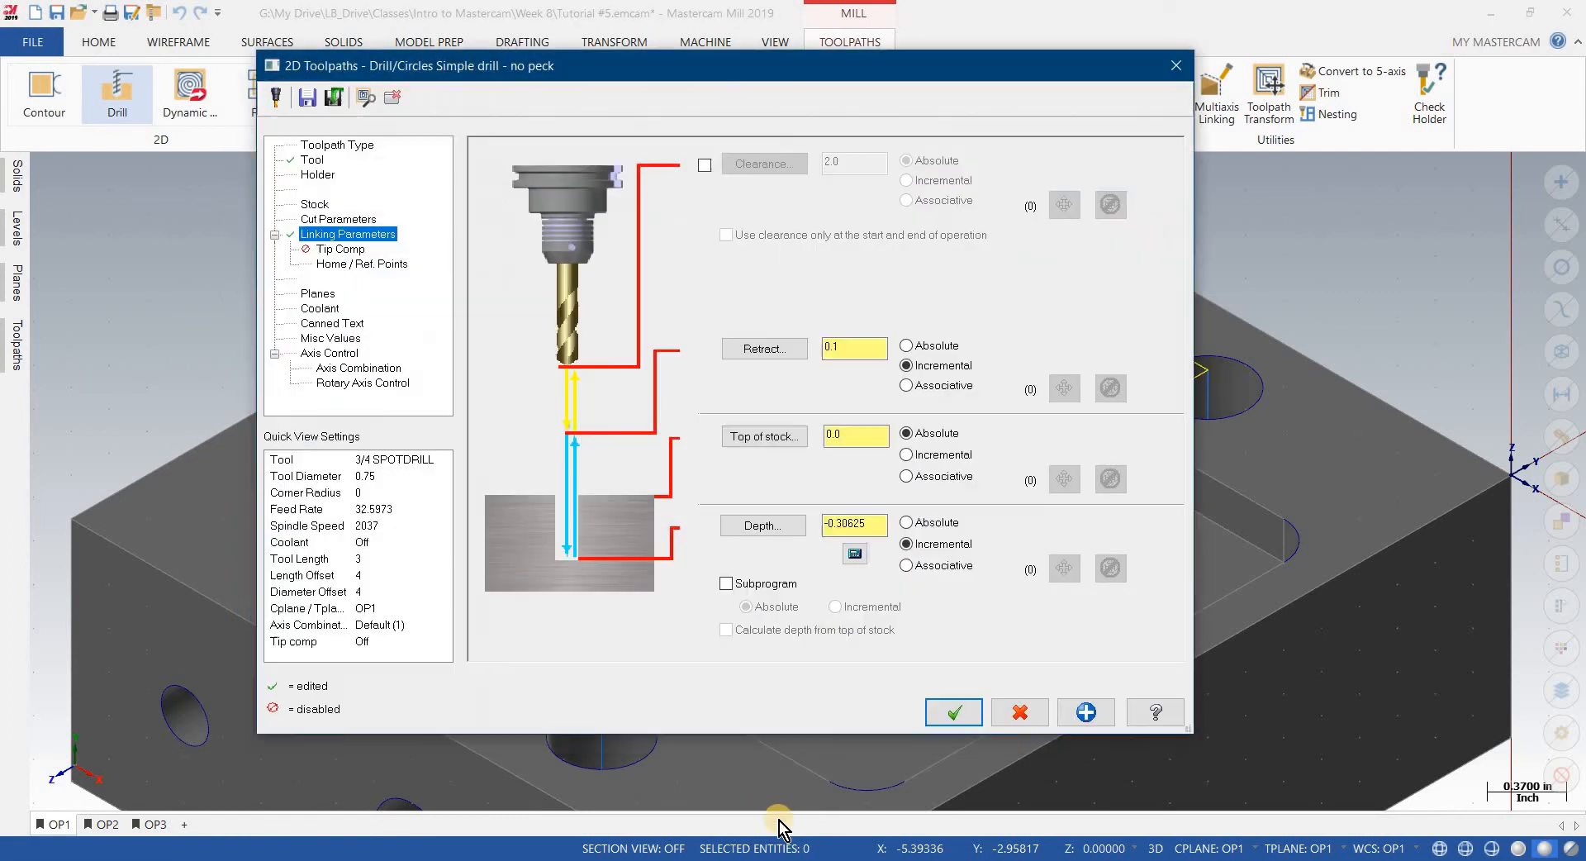
left_click(954, 714)
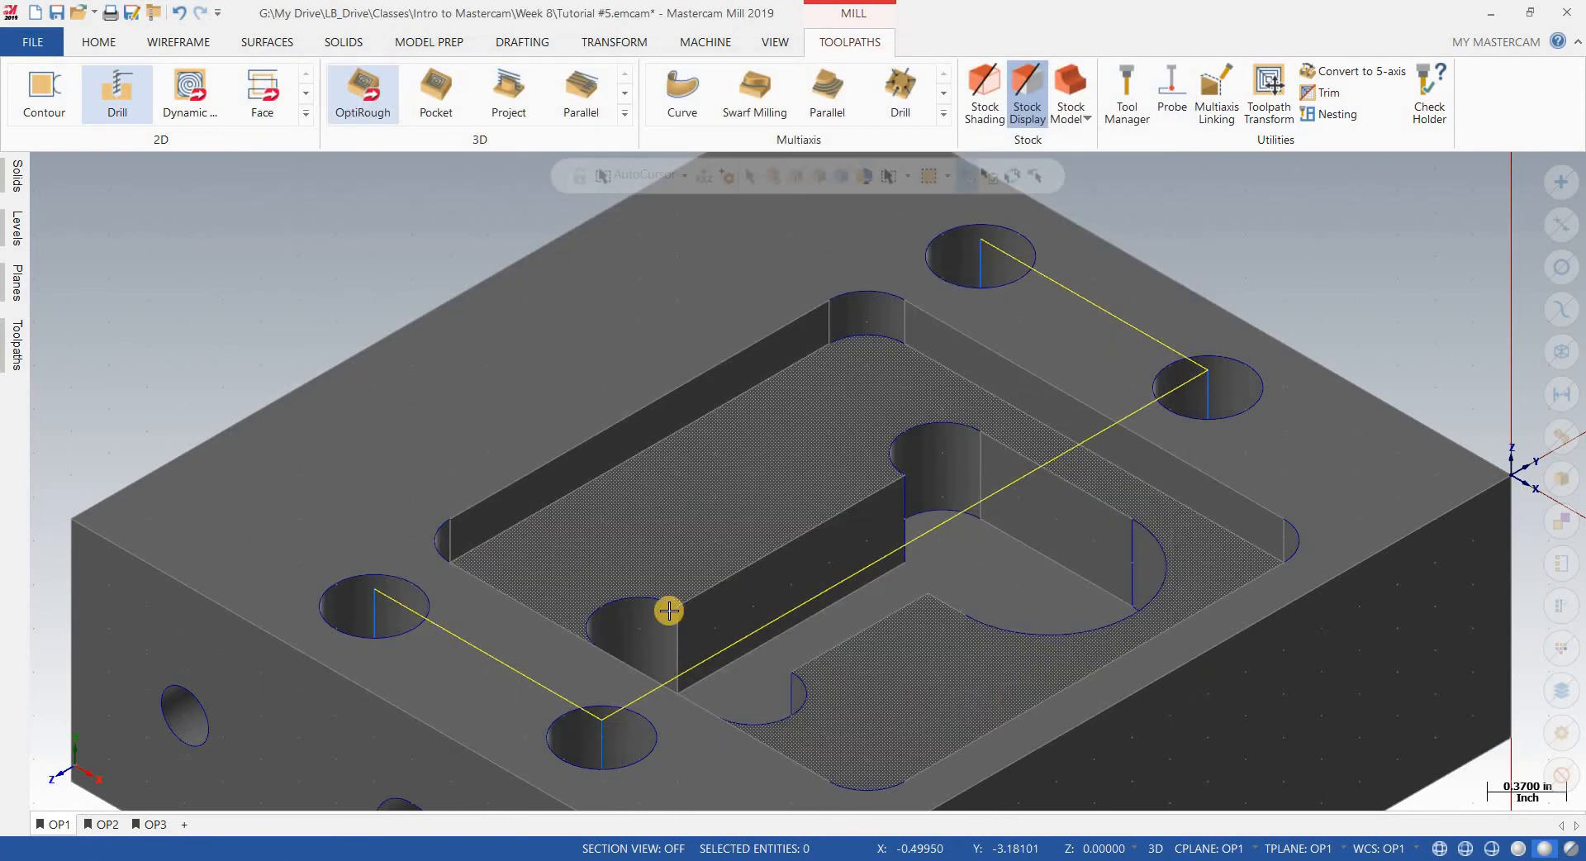
Step: Keep the toolpath list pinned open and copy the spot drill operation to the end of the OP1 group
left_click(17, 343)
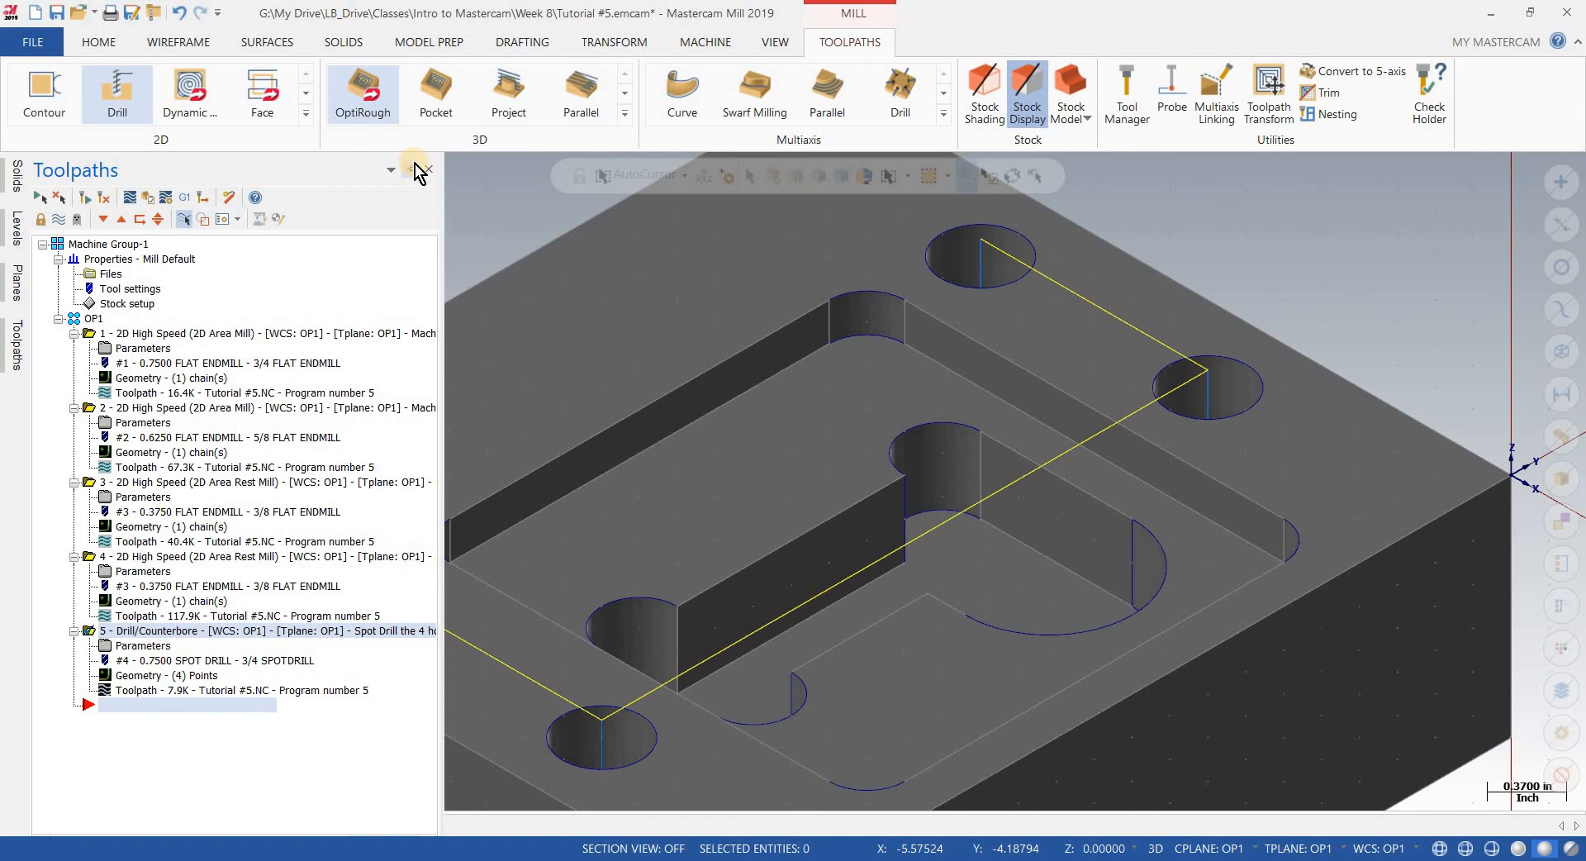
left_click(409, 170)
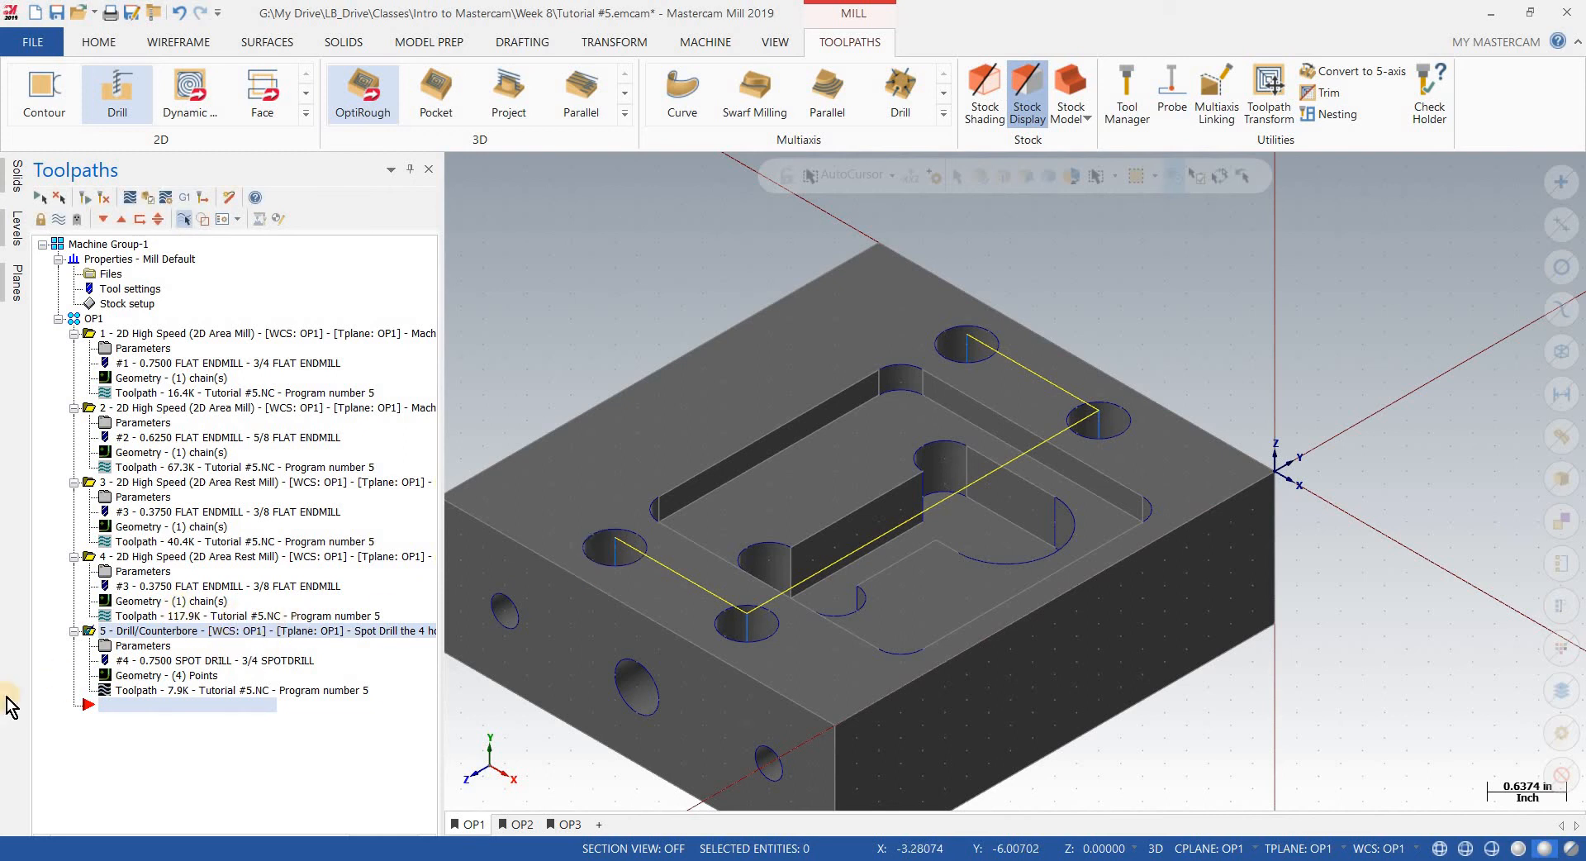
left_click(91, 634)
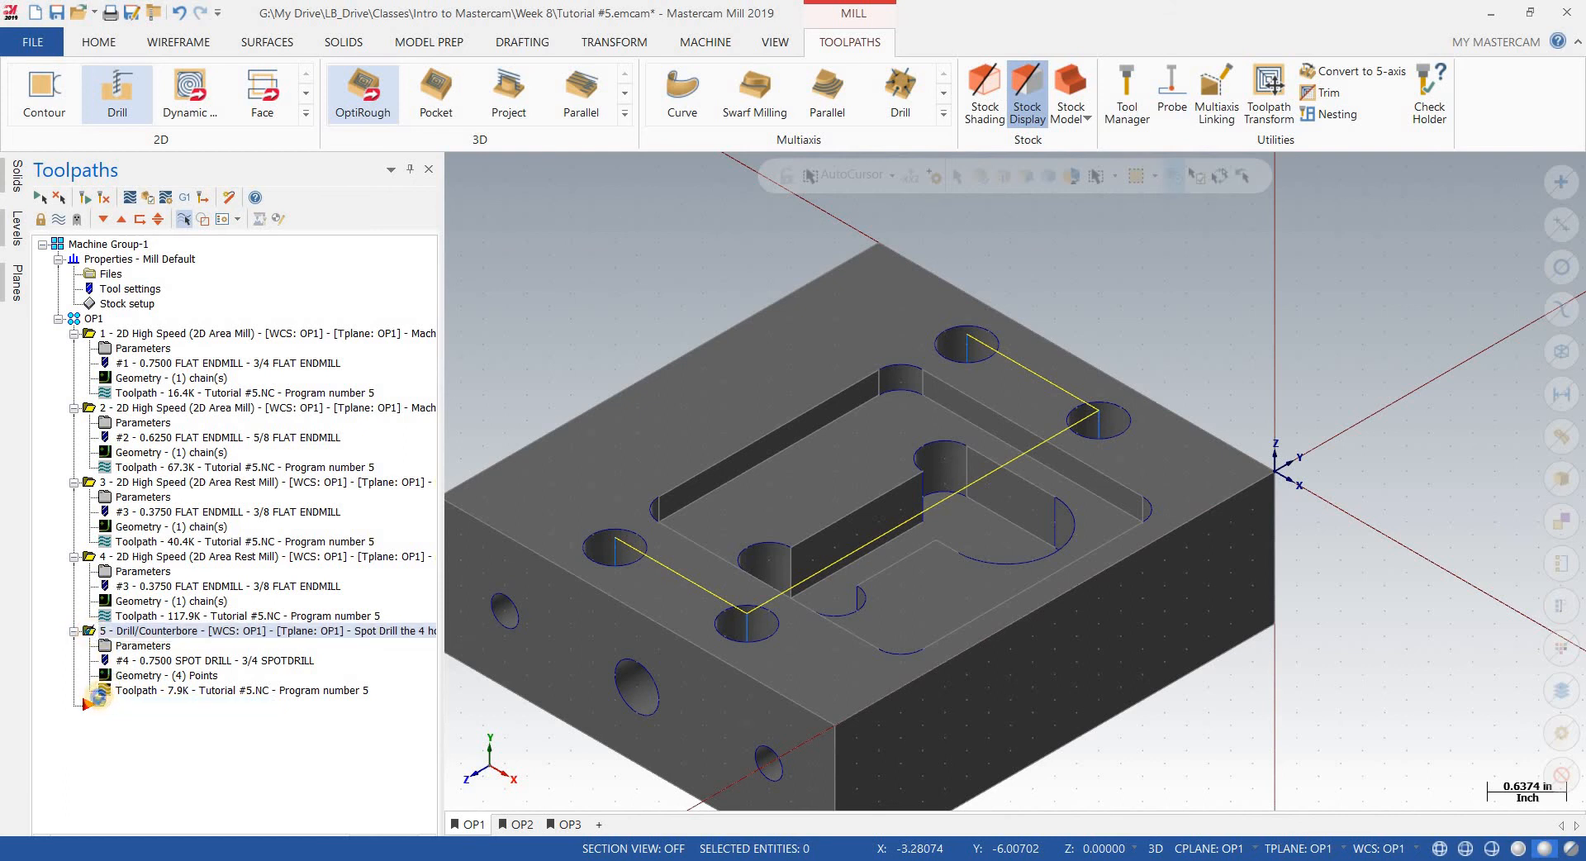
right_click_drag(99, 698, 100, 700)
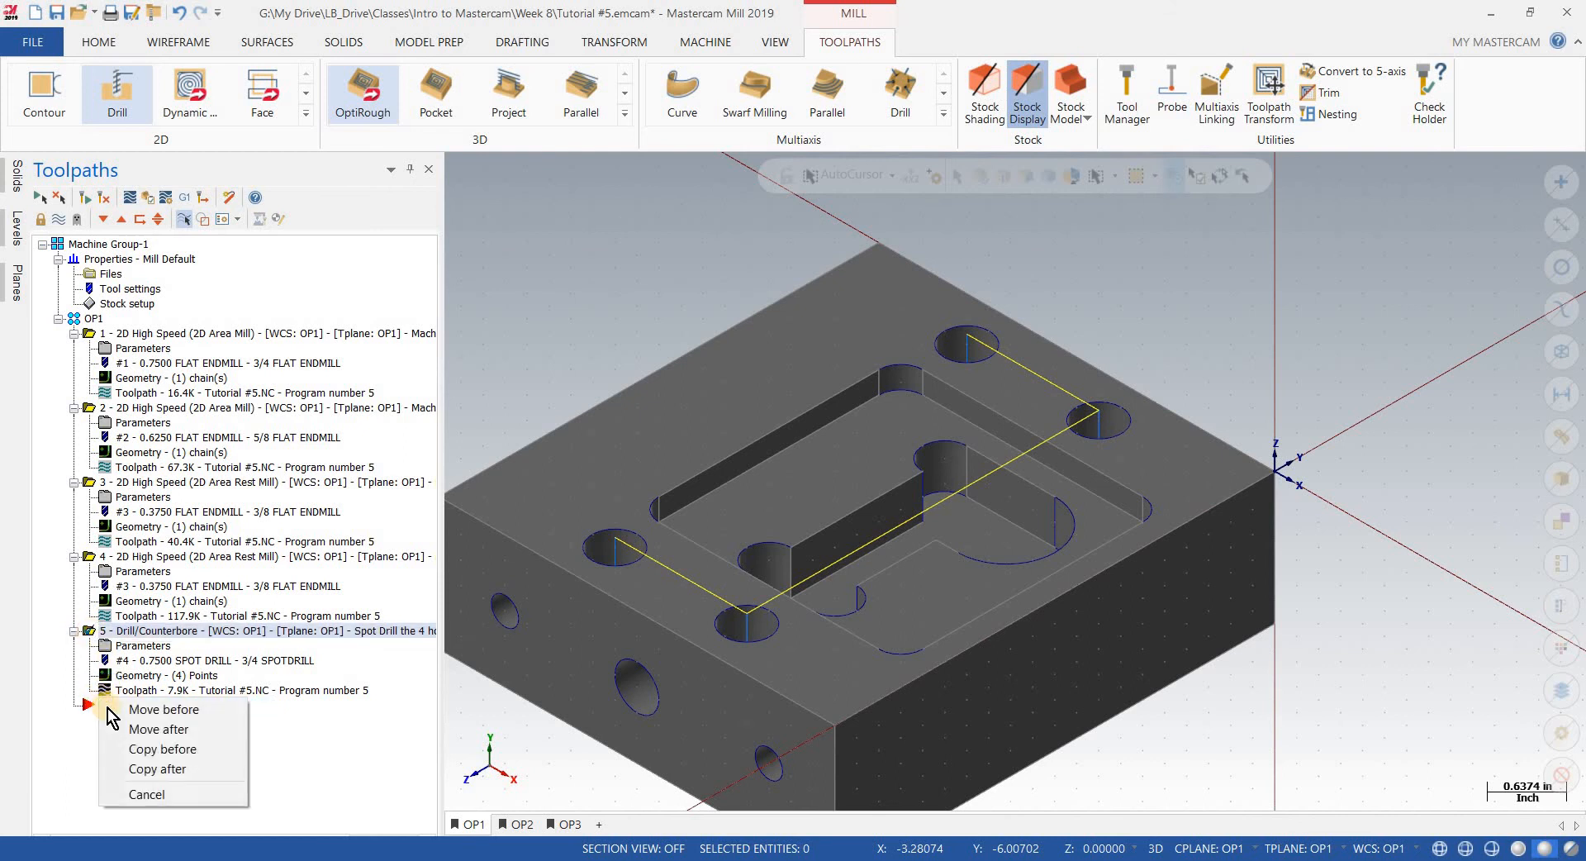
left_click(138, 770)
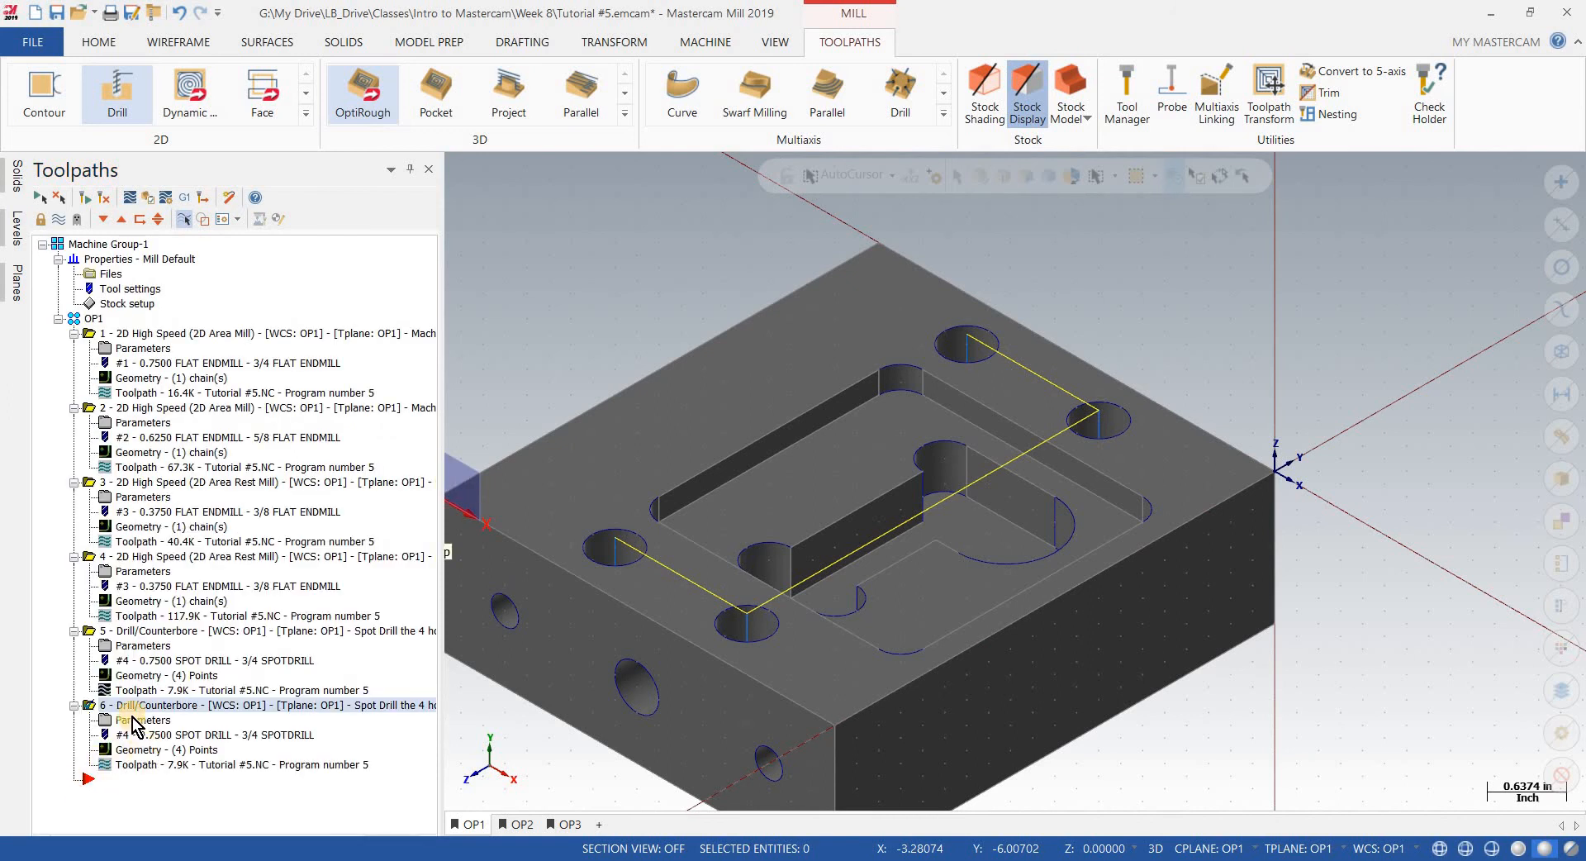
Step: Assign the 33/64 drill to the copied drill operation
left_click(133, 720)
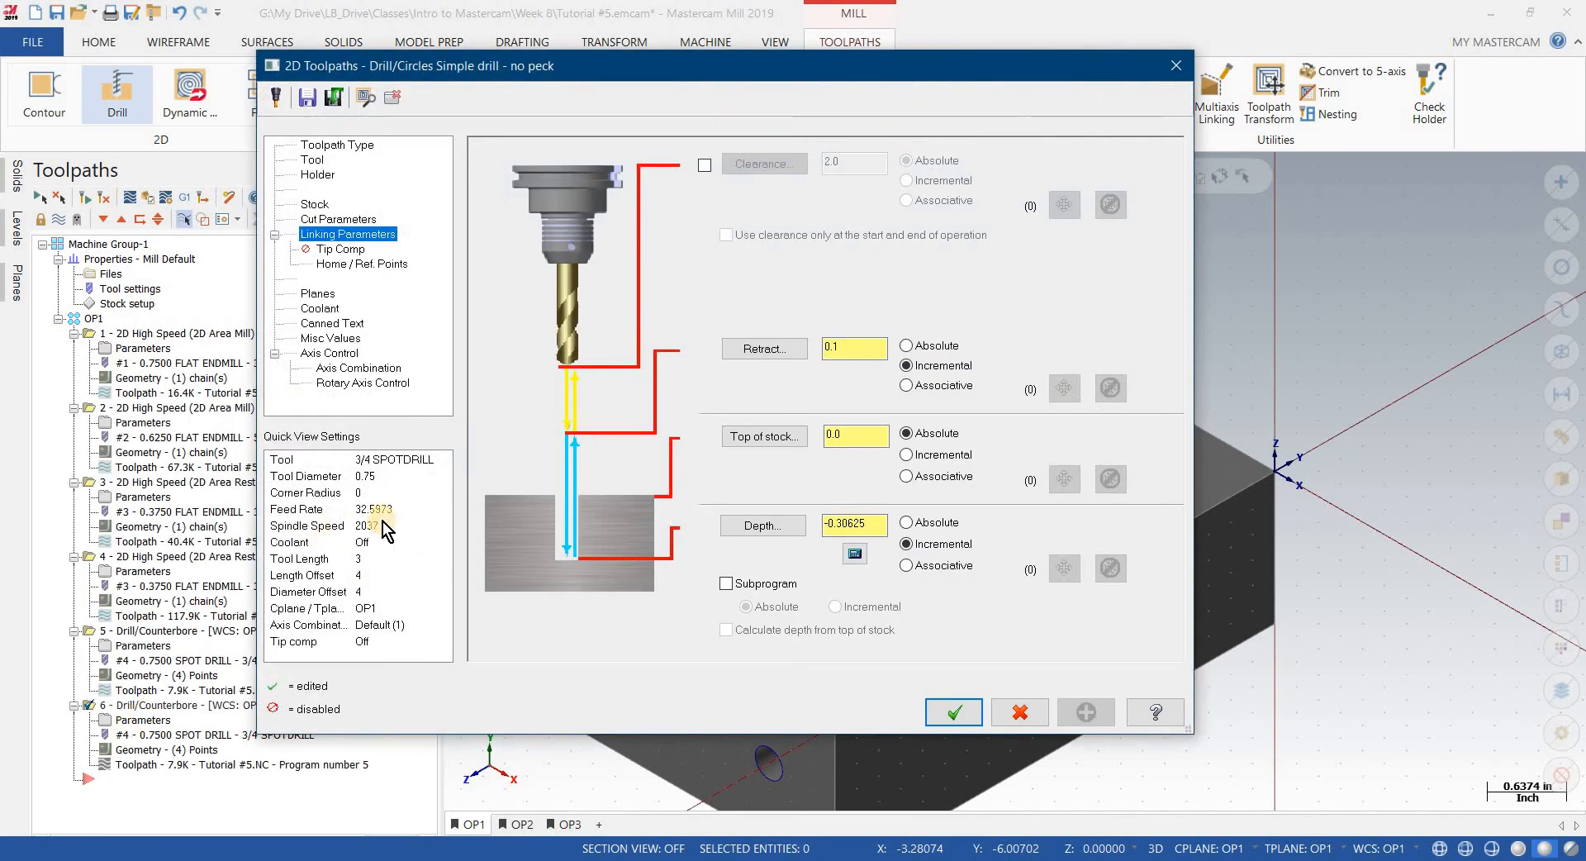
left_click(320, 164)
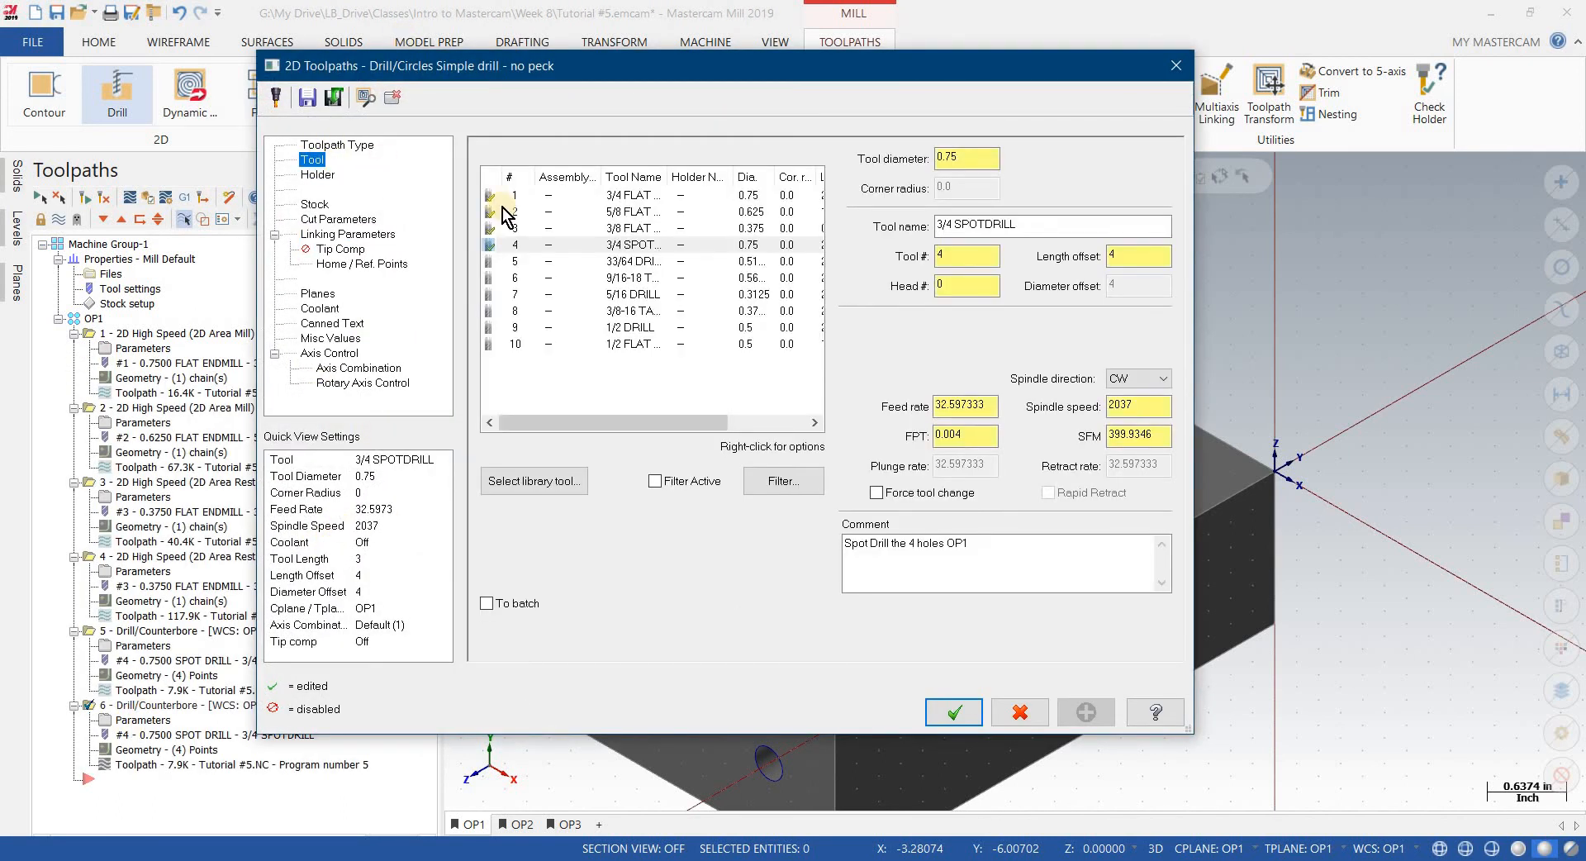
left_click(628, 263)
Step: Replace the copied operation's comment with "Drill the holes to depth"
key("Tab")
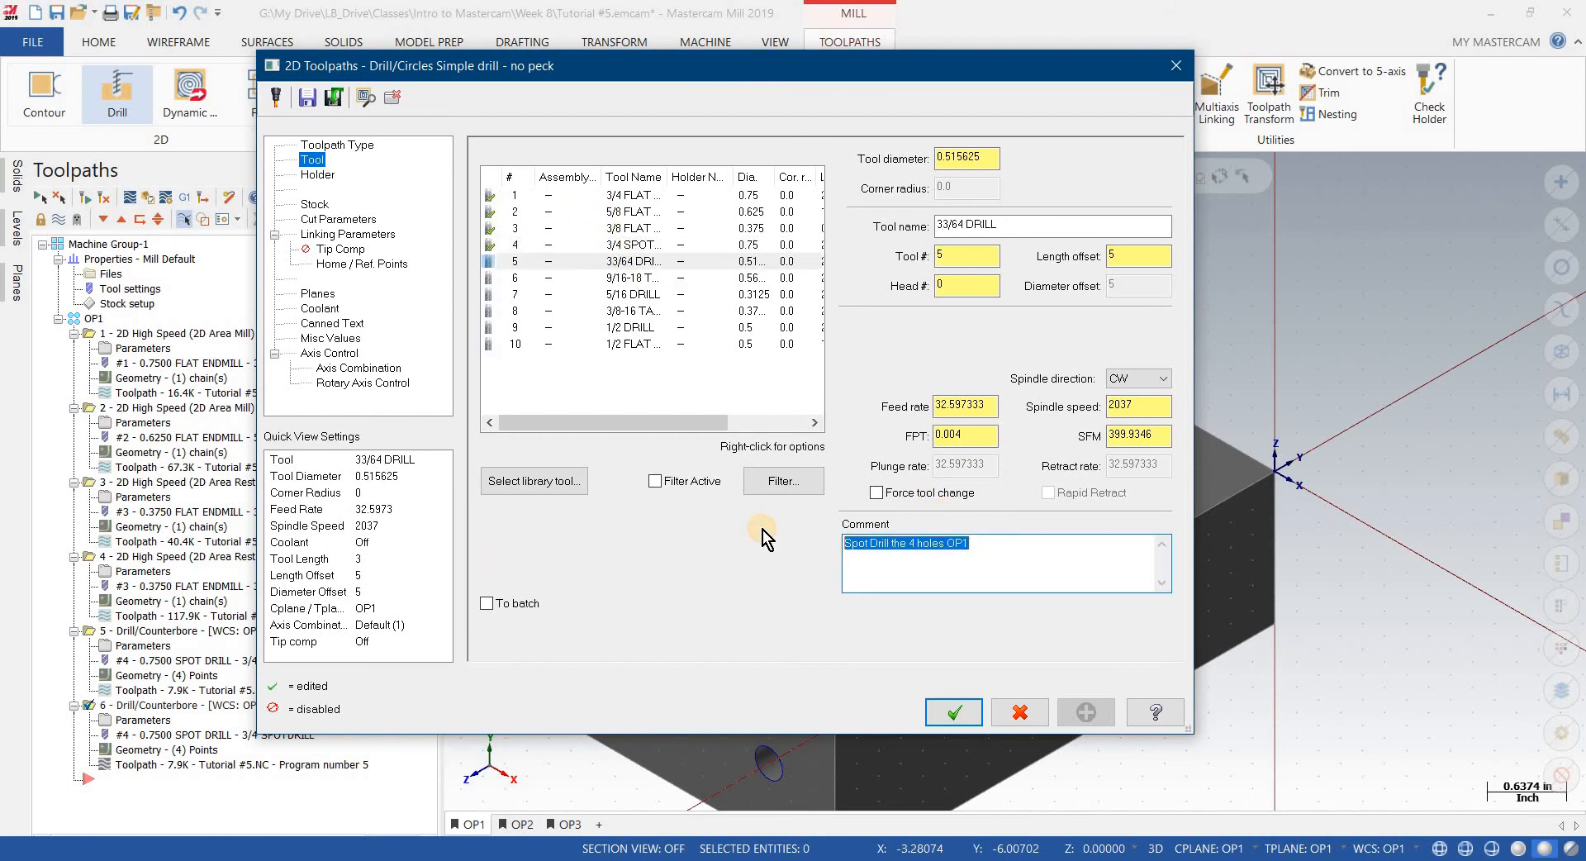
type("Drill the")
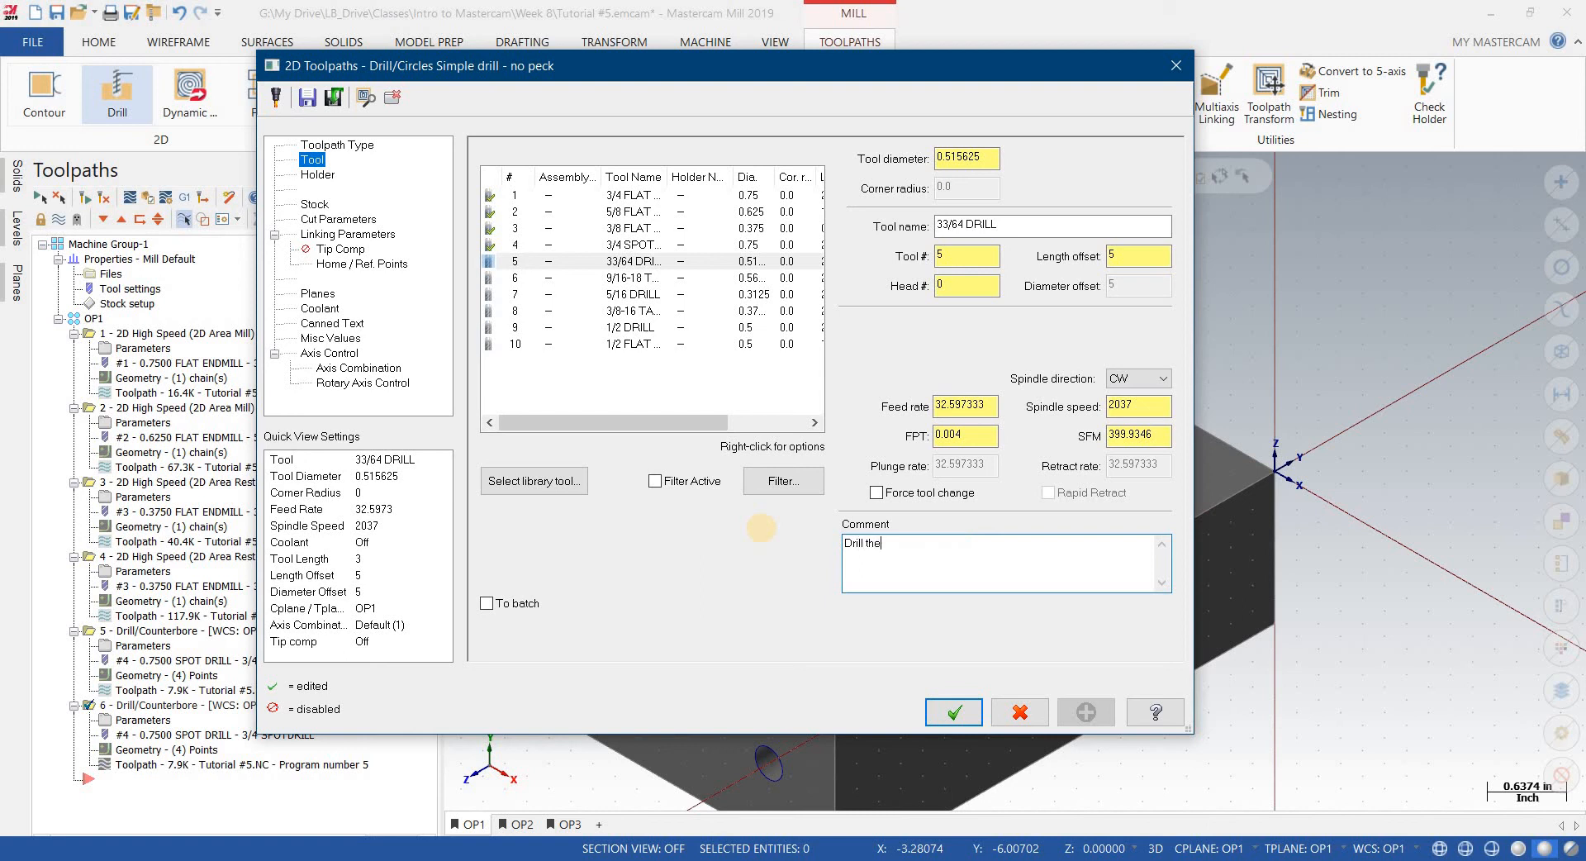
type(" hol3es")
key("BackSpace")
key("BackSpace")
key("BackSpace")
key("BackSpace")
type("es to t")
key("BackSpace")
type("depth")
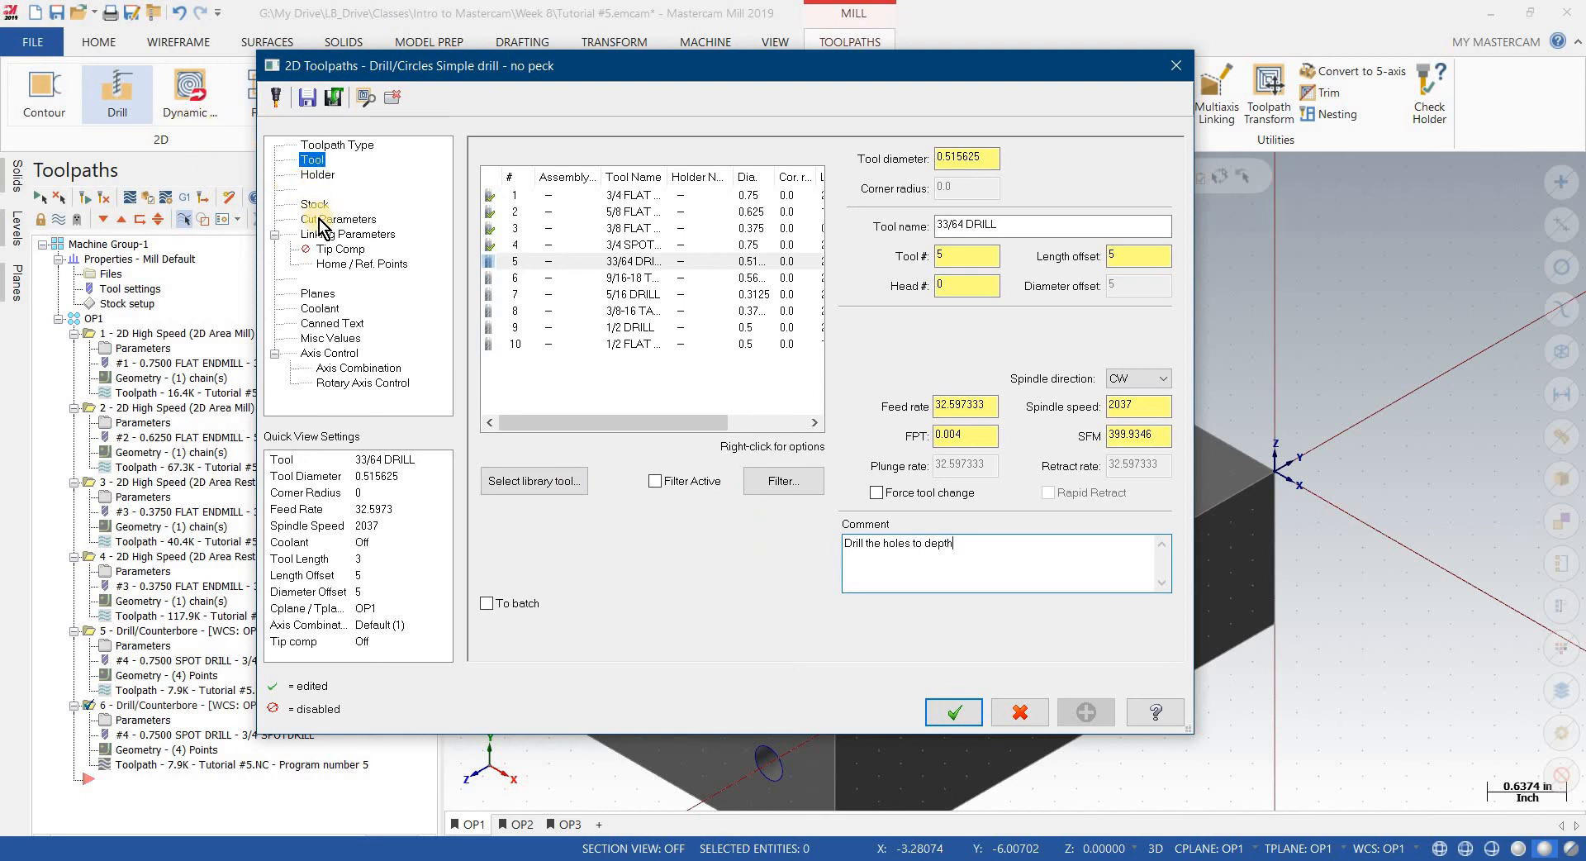
Step: Change the drilling cycle to Peck Drill with a peck of .25
left_click(355, 219)
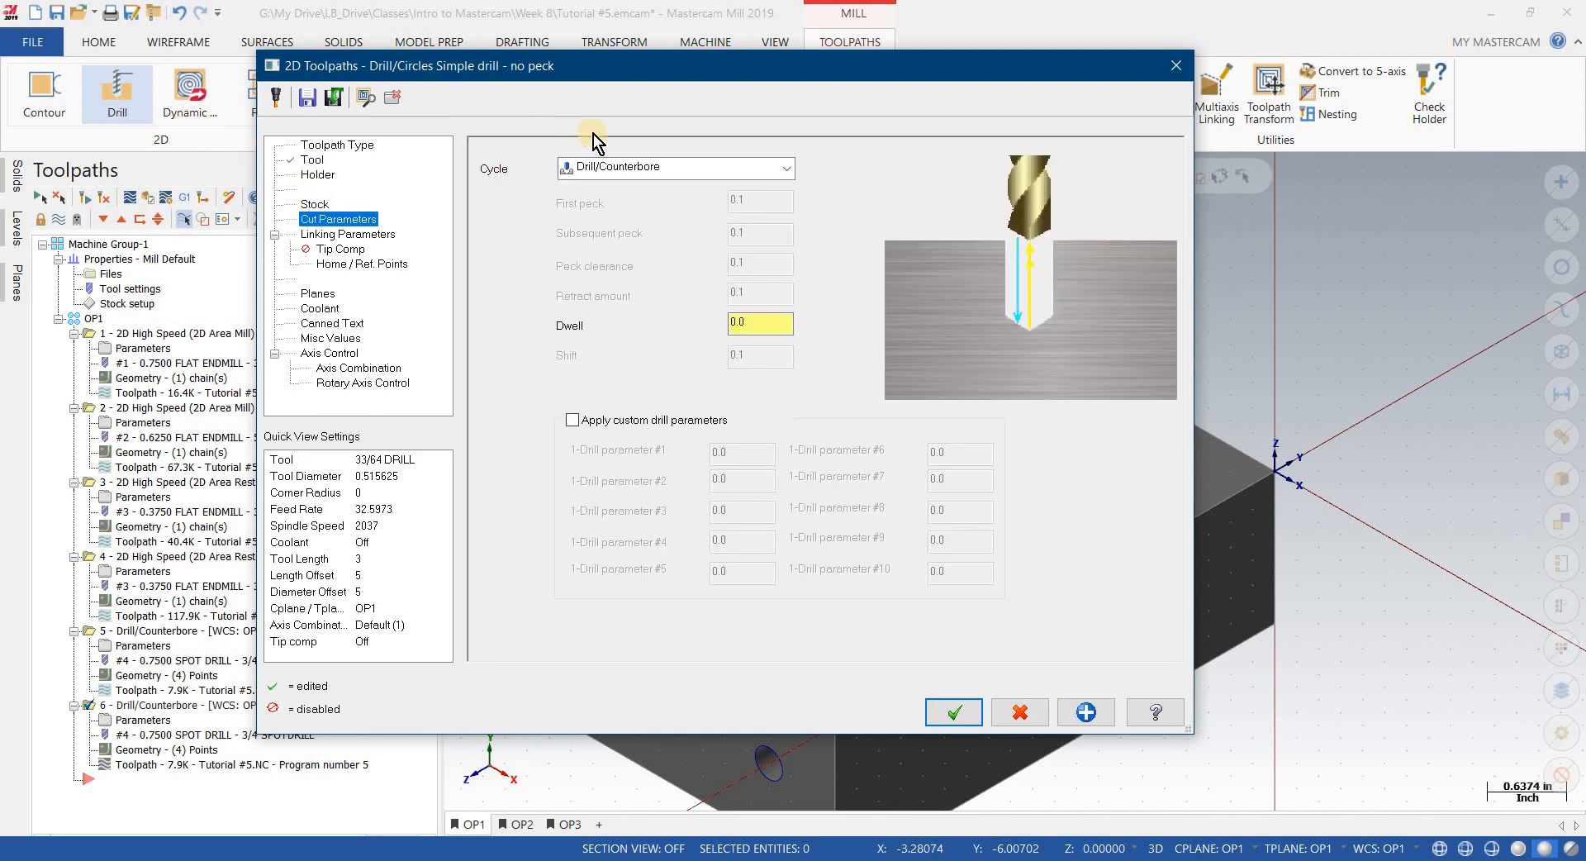
left_click(647, 169)
left_click(642, 203)
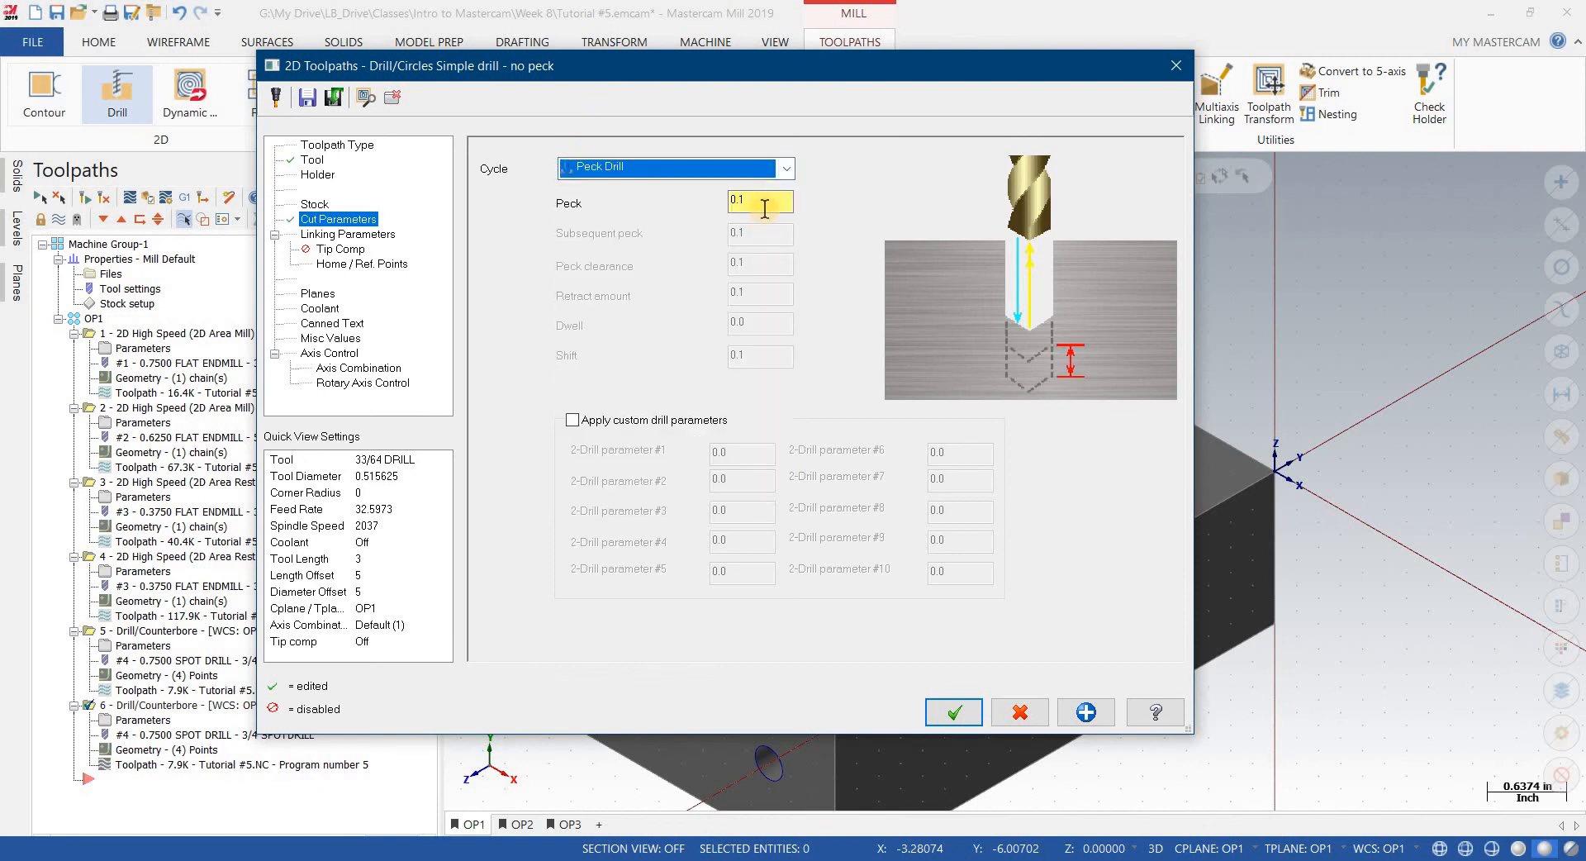
type(".25")
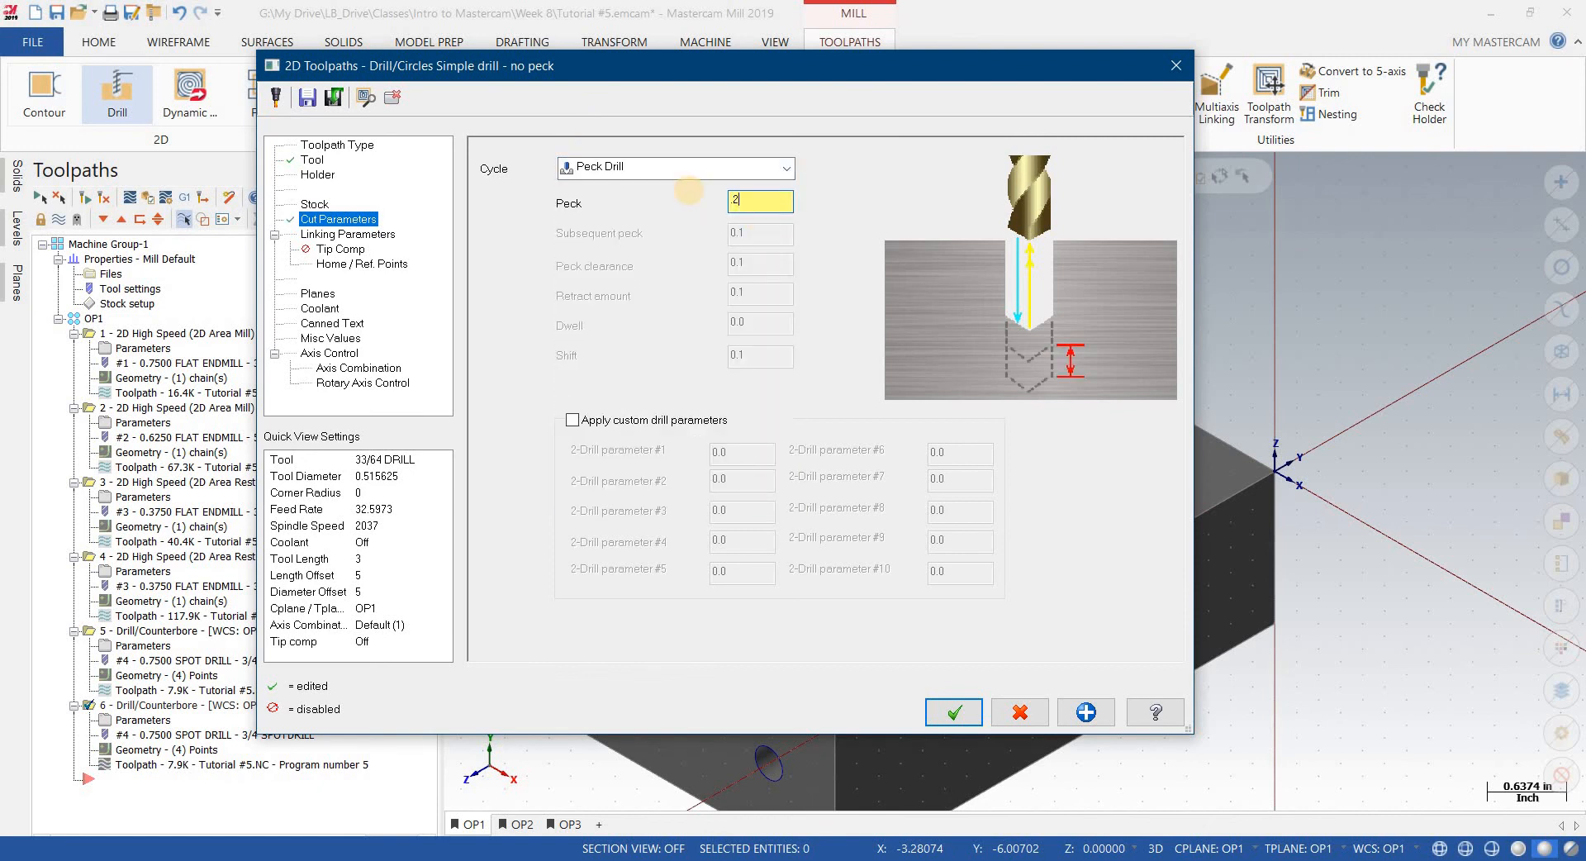
Step: Set the peck drill's depth to an absolute -1.5 by picking the block's bottom corner below the origin
left_click(310, 234)
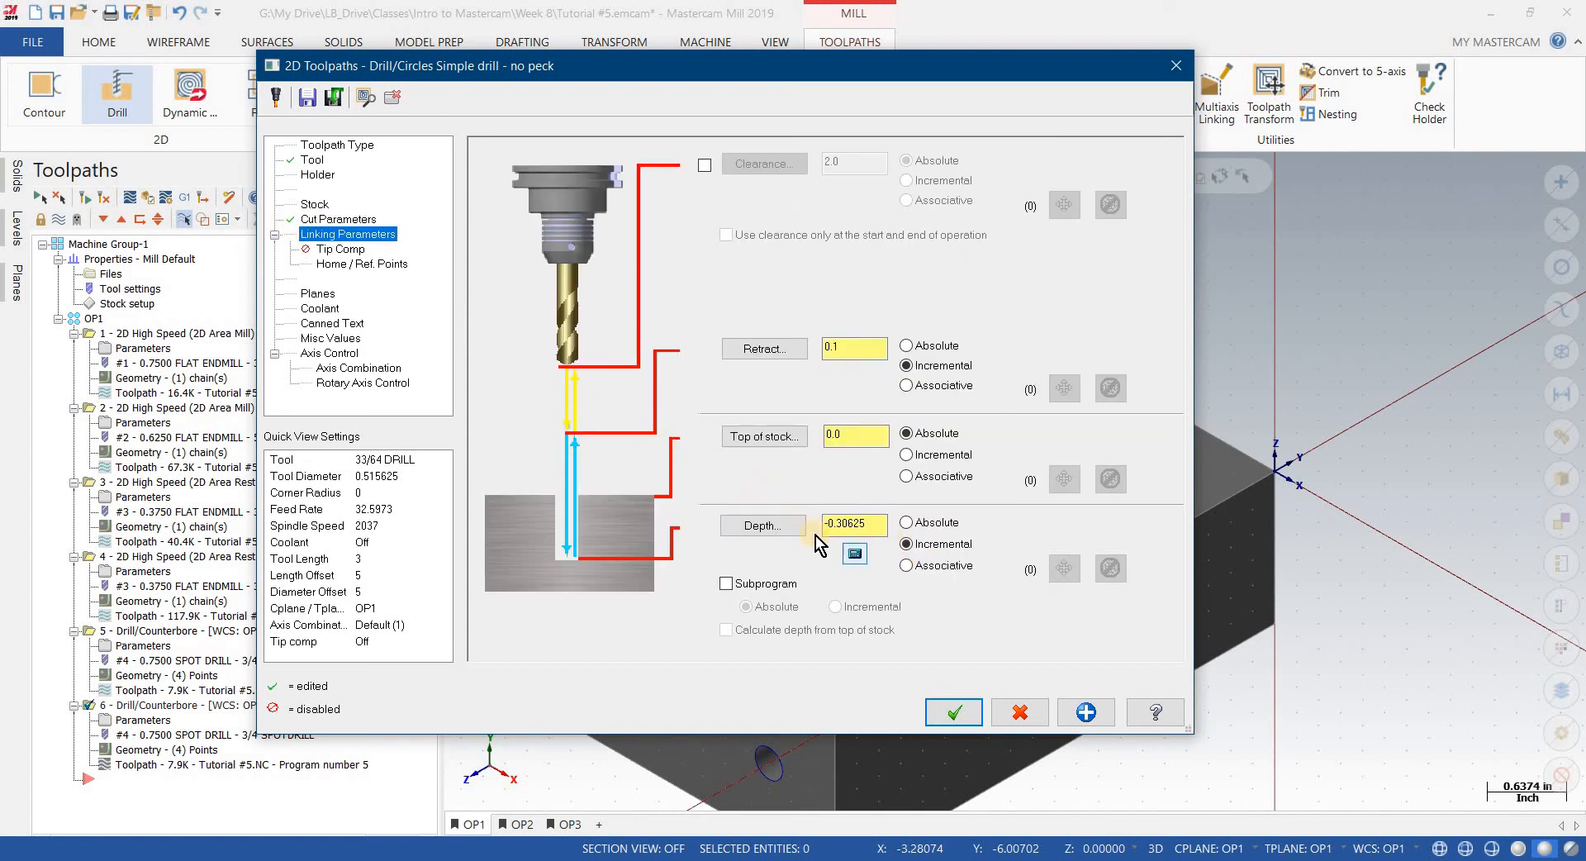
left_click(765, 529)
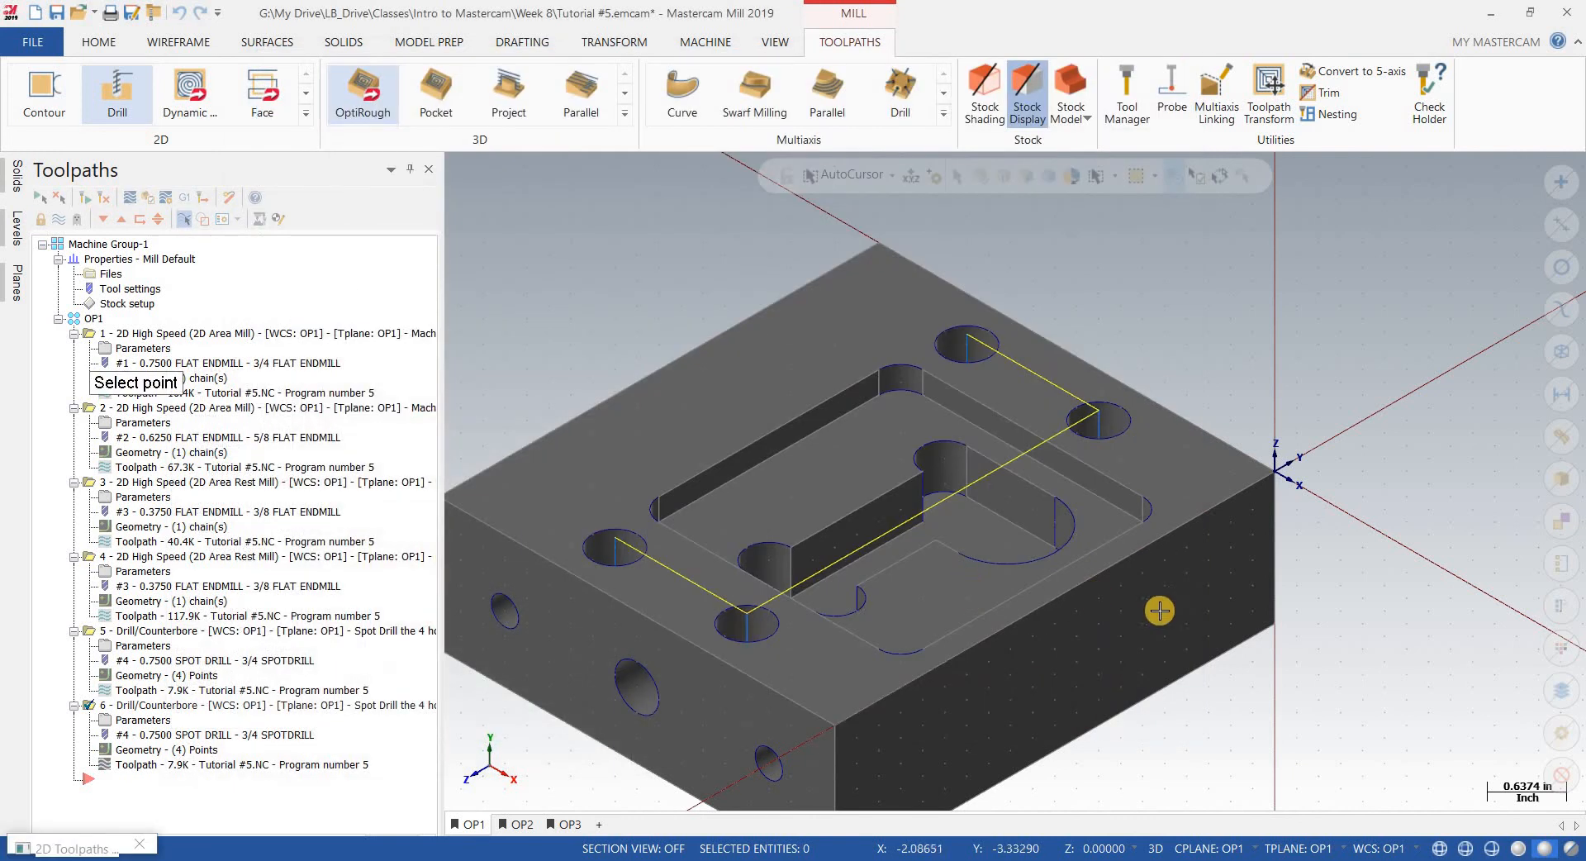
left_click(1274, 627)
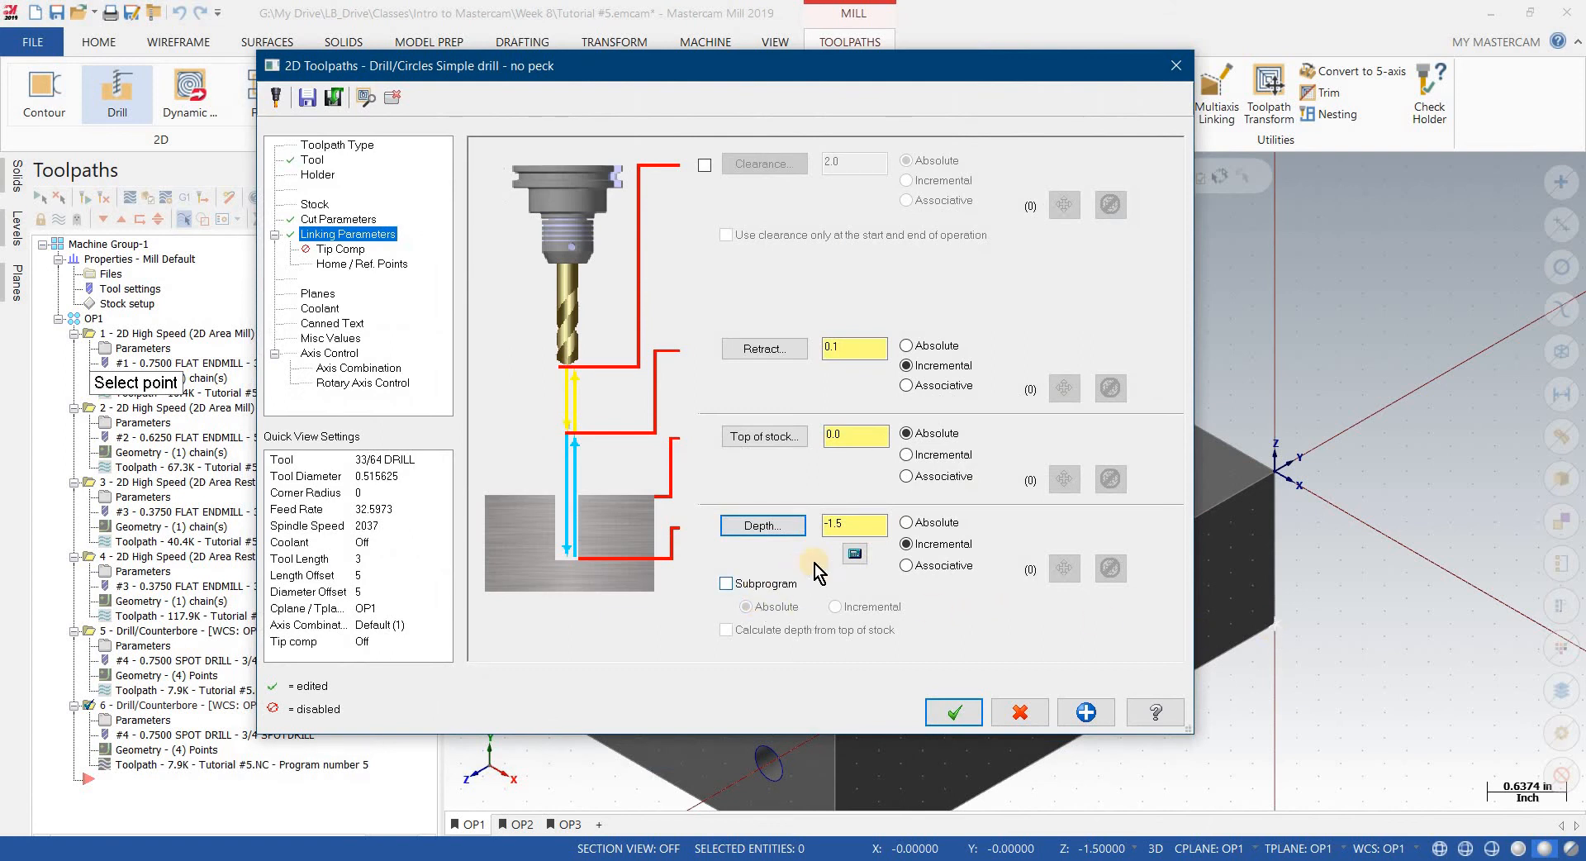
left_click(907, 522)
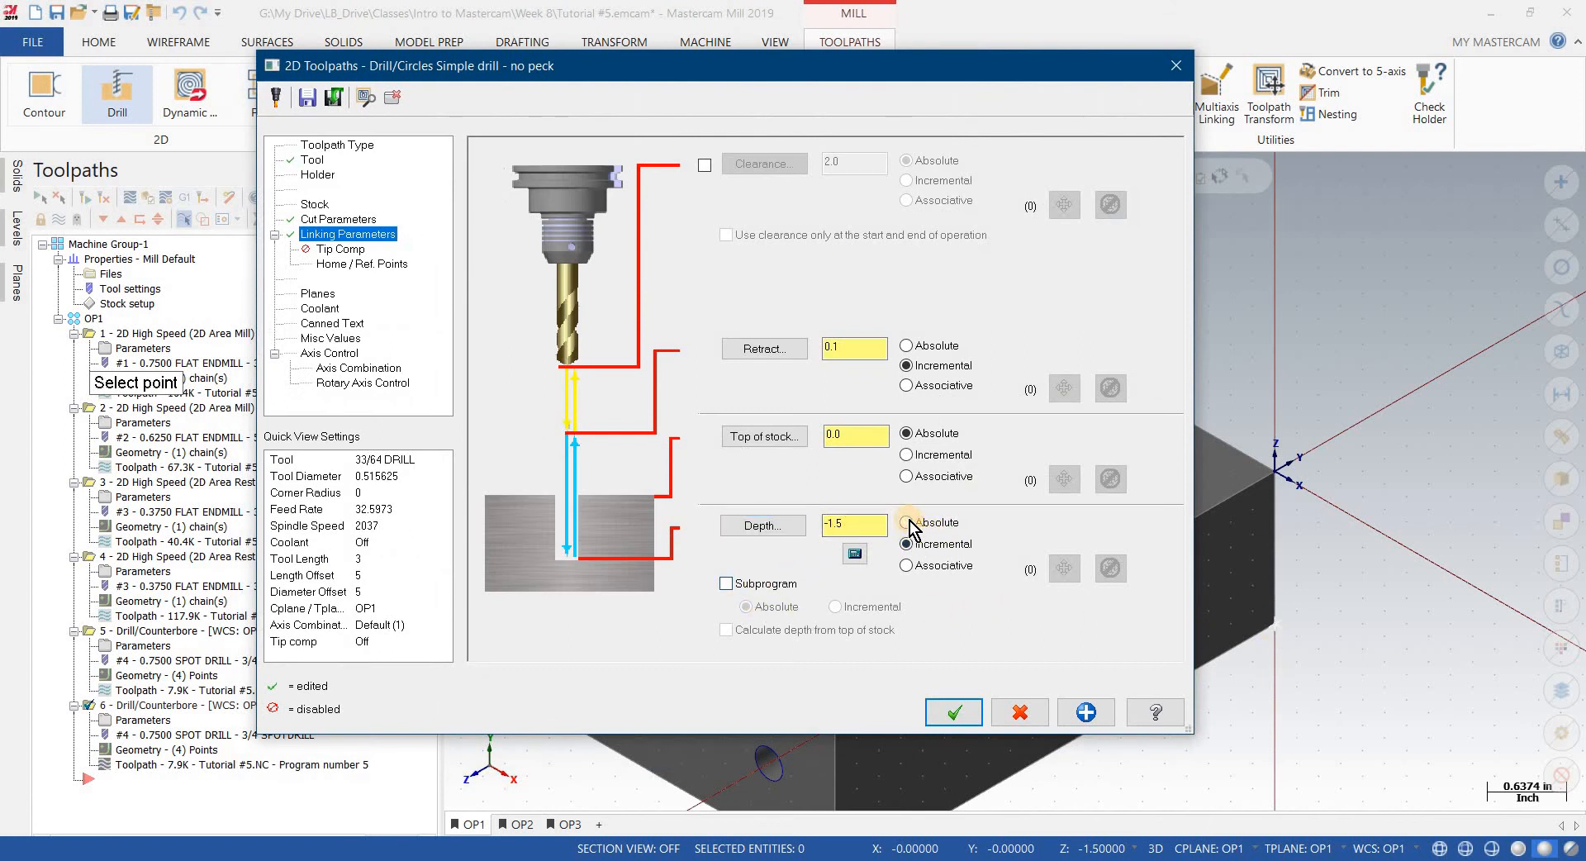
left_click(771, 524)
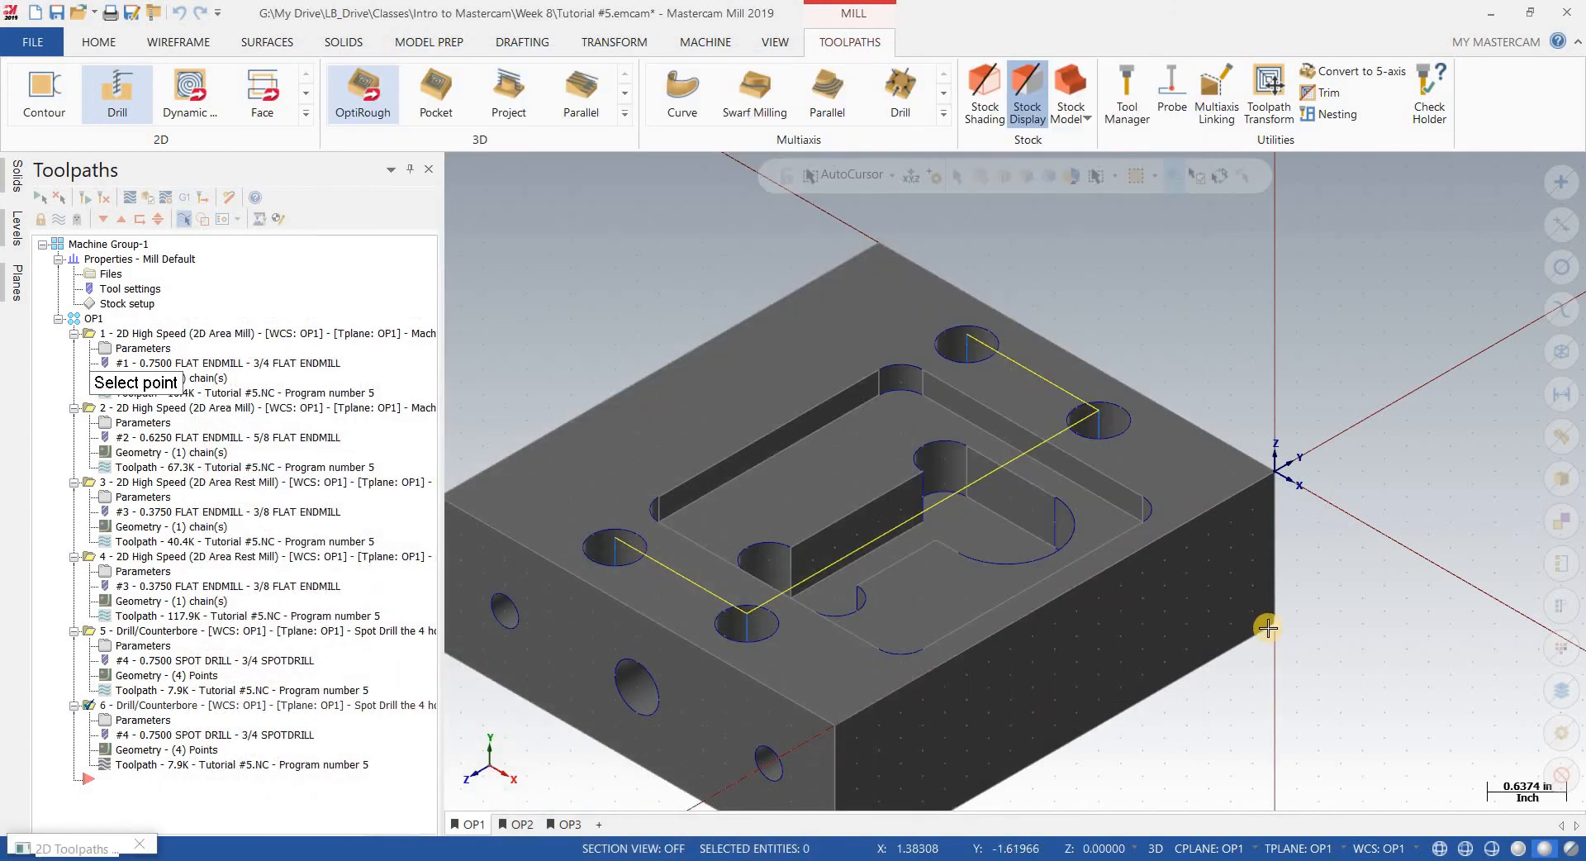
left_click(1273, 628)
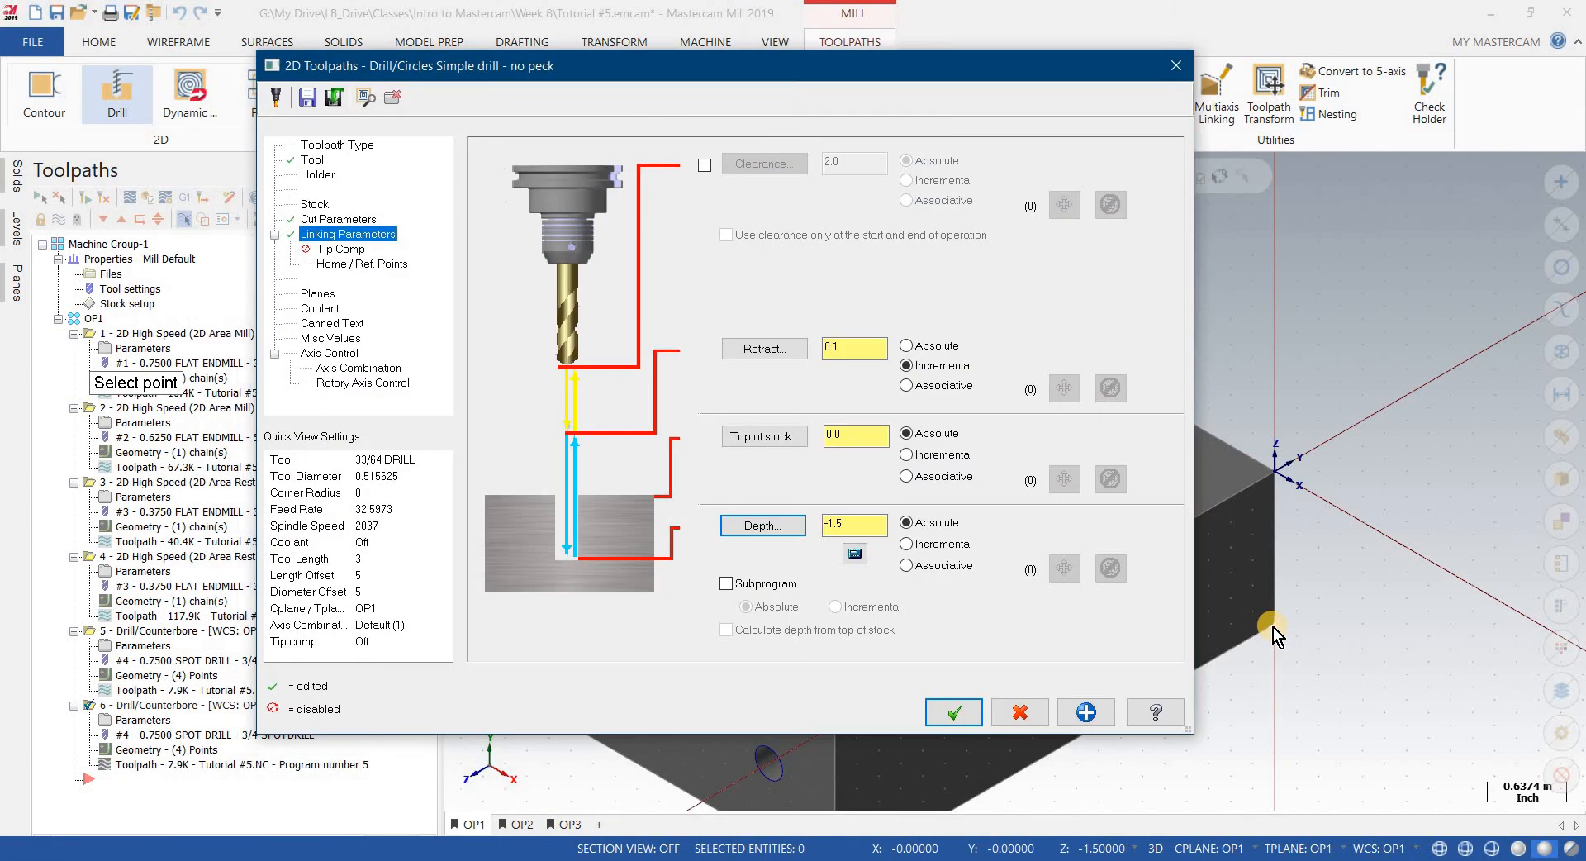
Step: Enable tip compensation for the 33/64 drill, clearing its breakthrough amount, and regenerate the peck drill toolpath
left_click(355, 249)
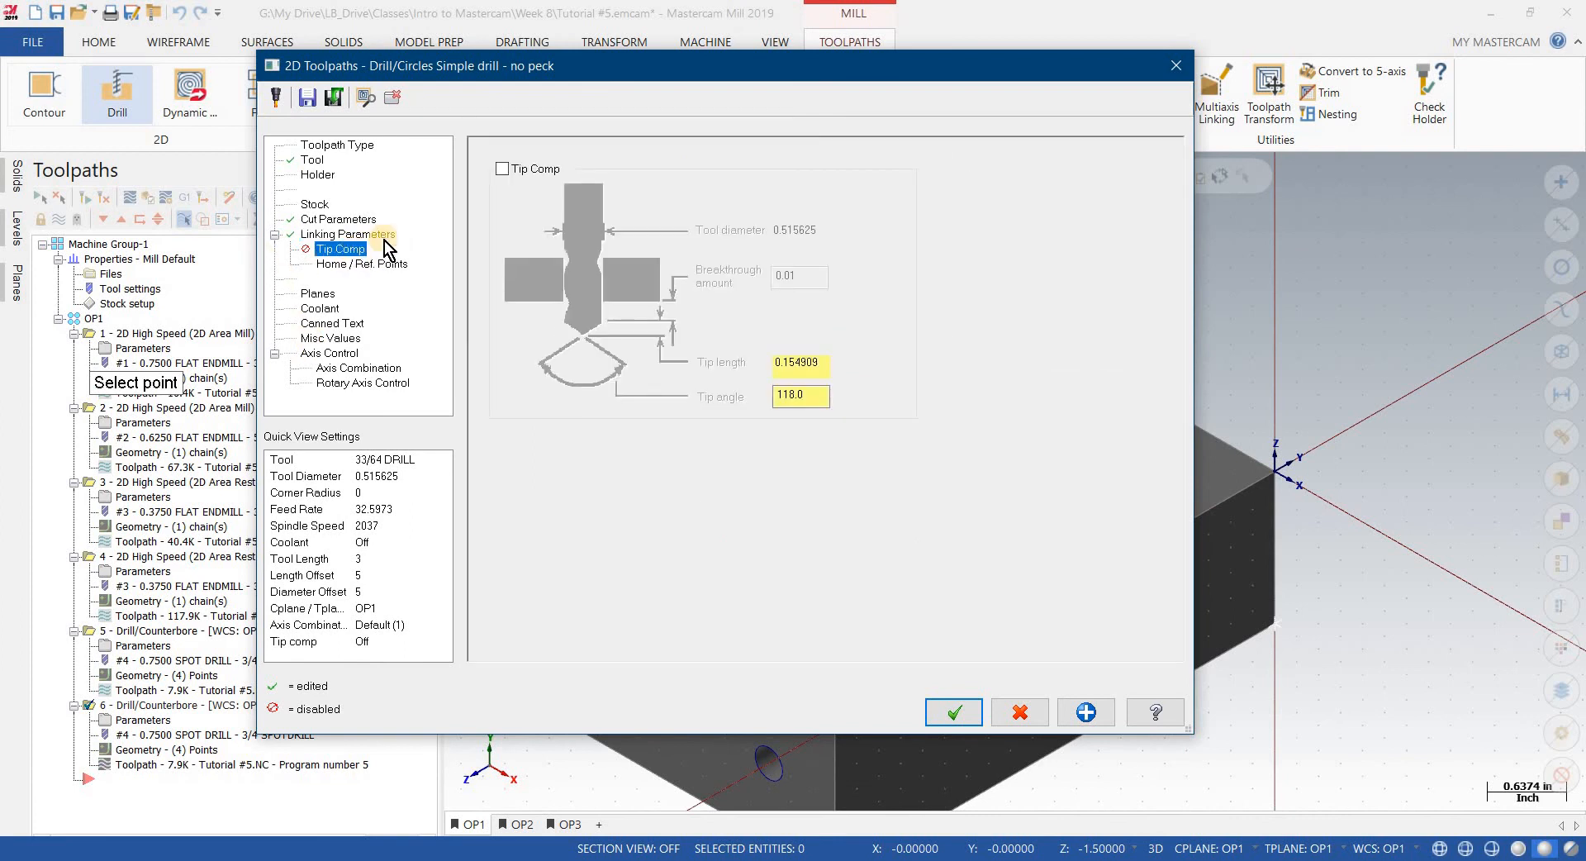
left_click(501, 169)
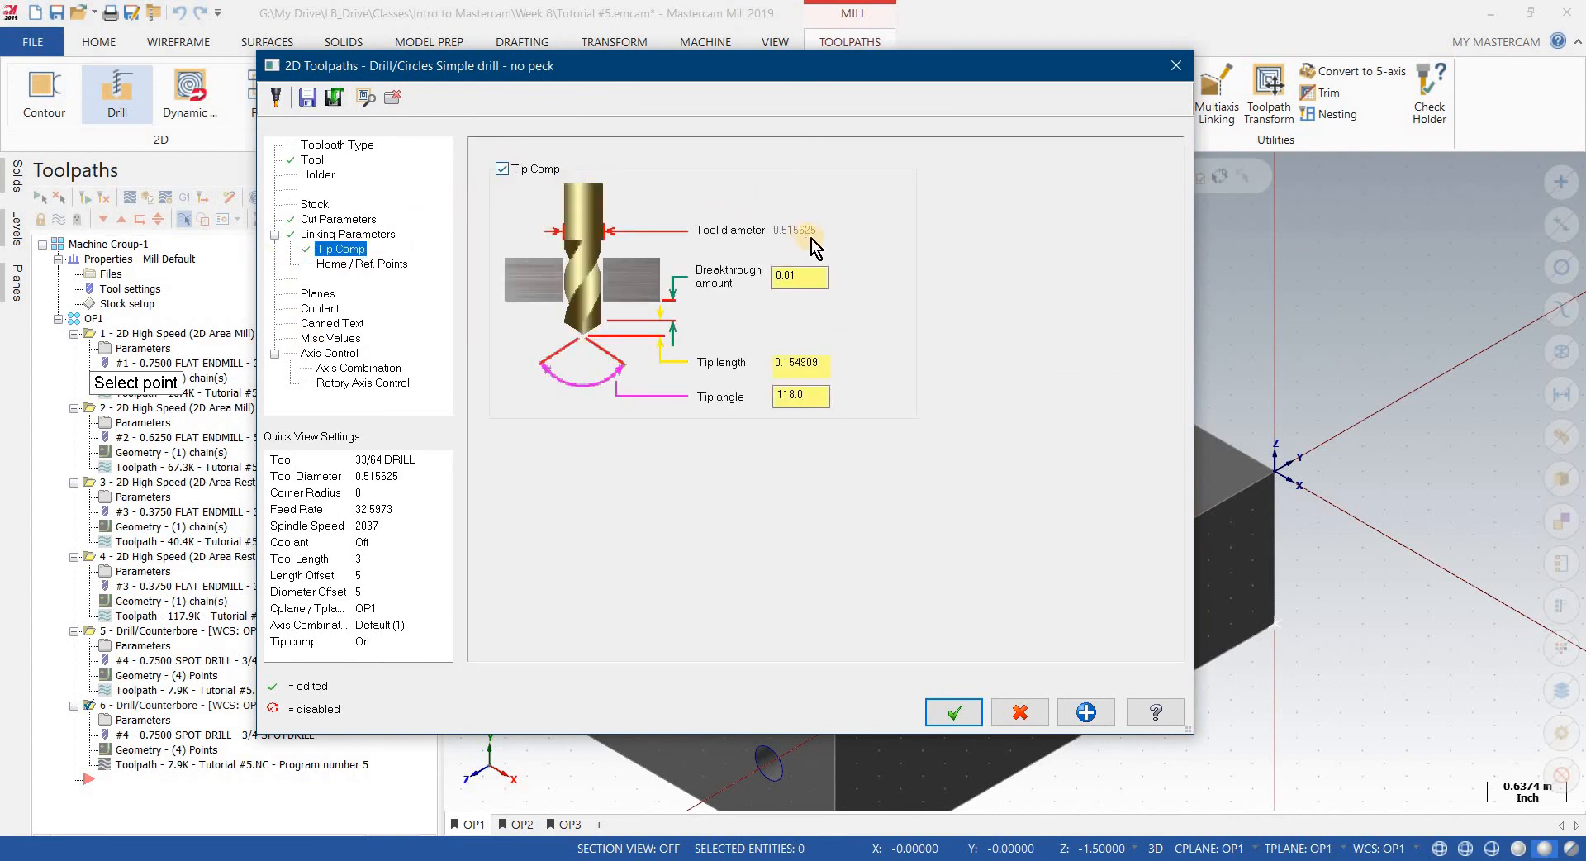
double_click(815, 273)
key("BackSpace")
left_click(952, 712)
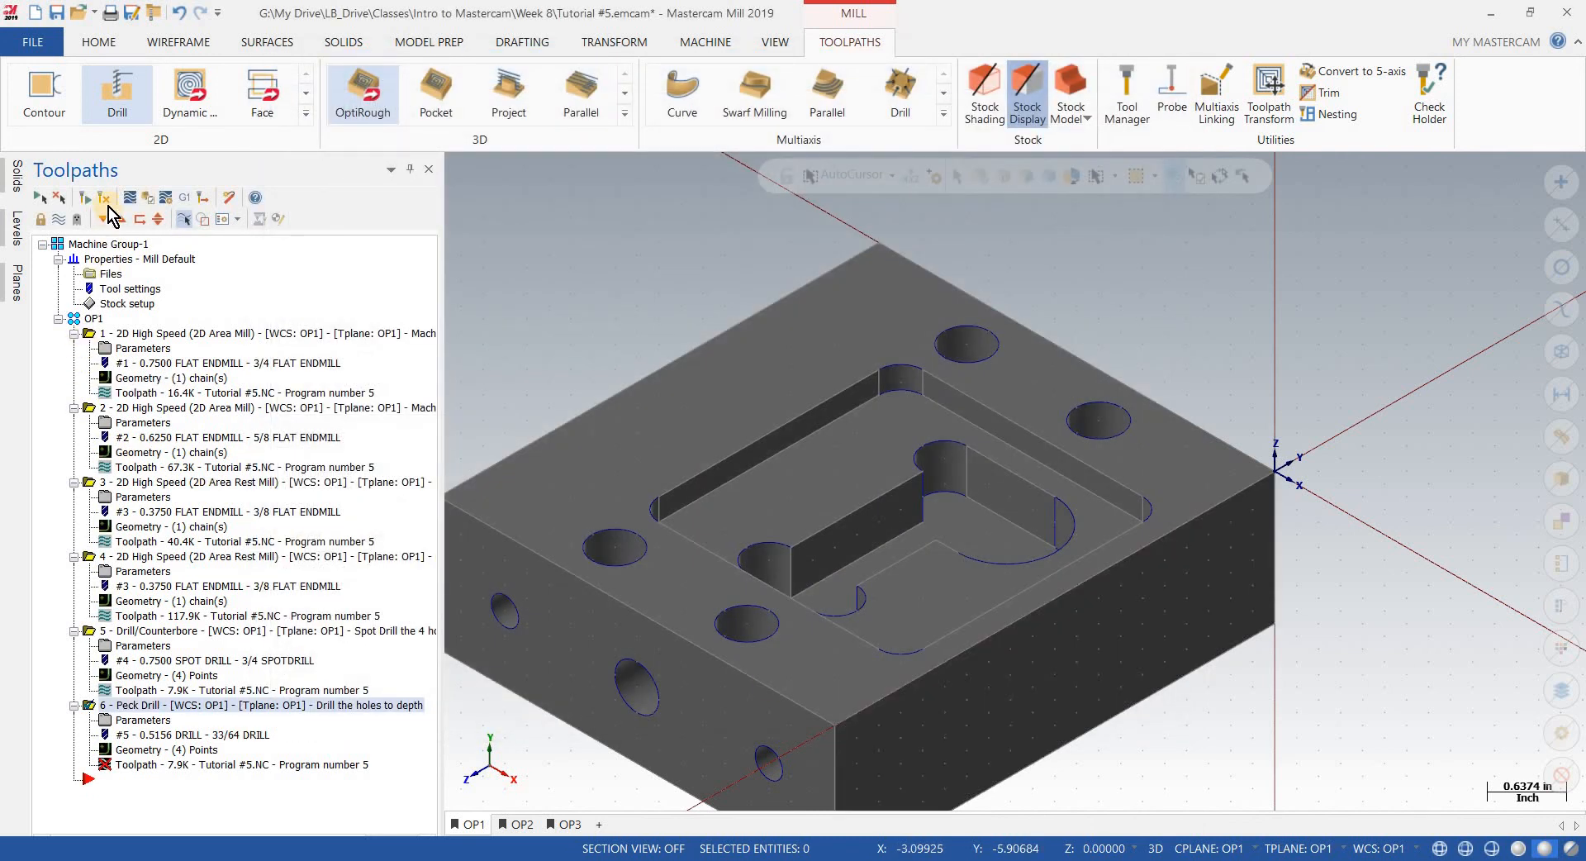
left_click(104, 199)
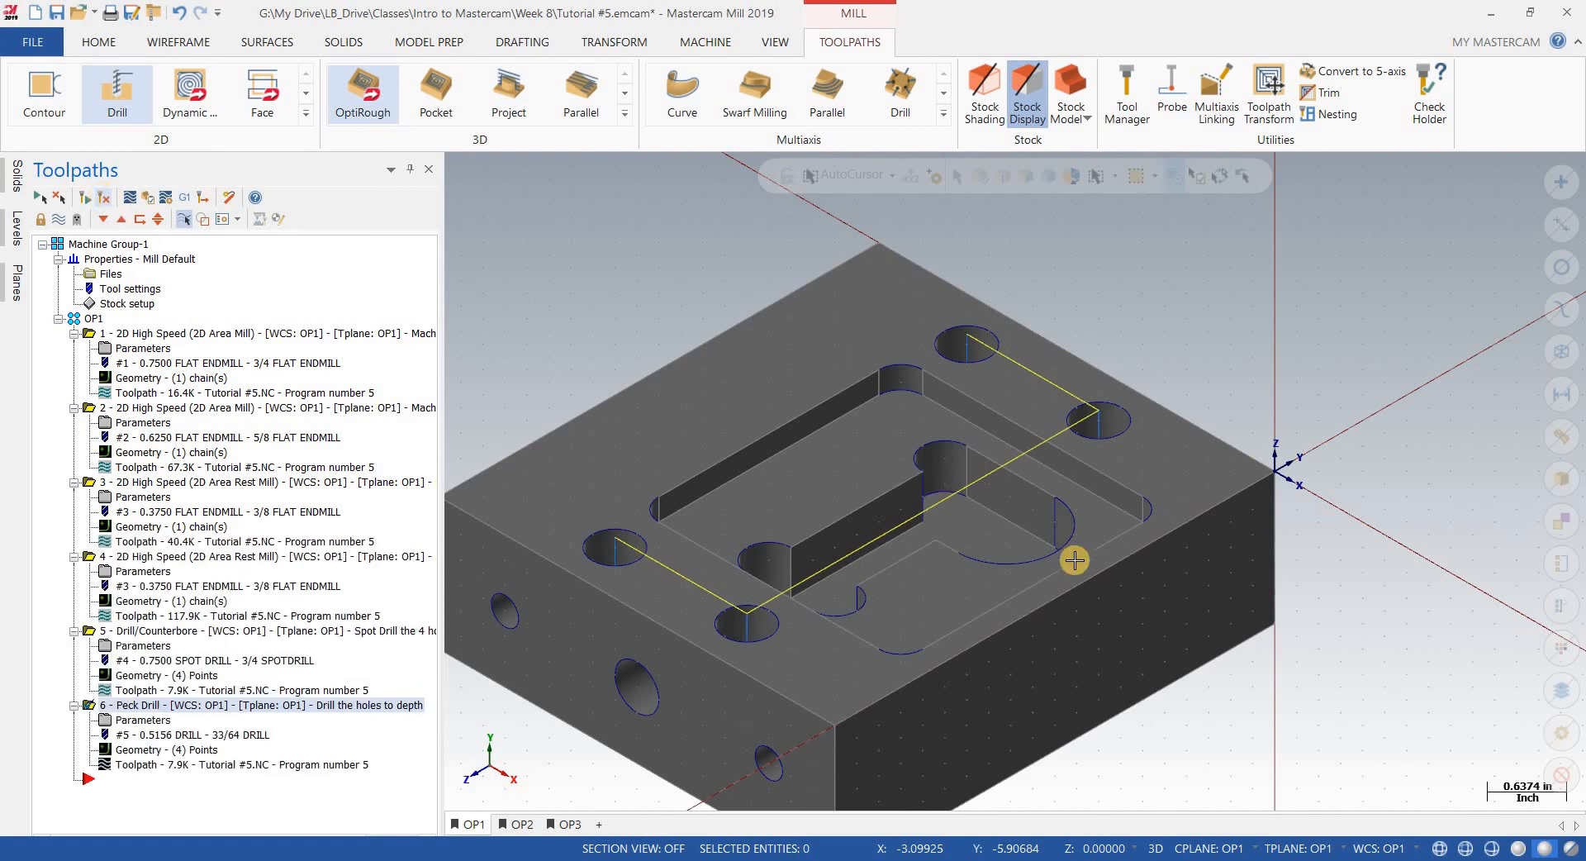
Step: Inspect the drill depth through the block in wireframe display, with hidden edges dimmed and with them removed
left_click(1492, 849)
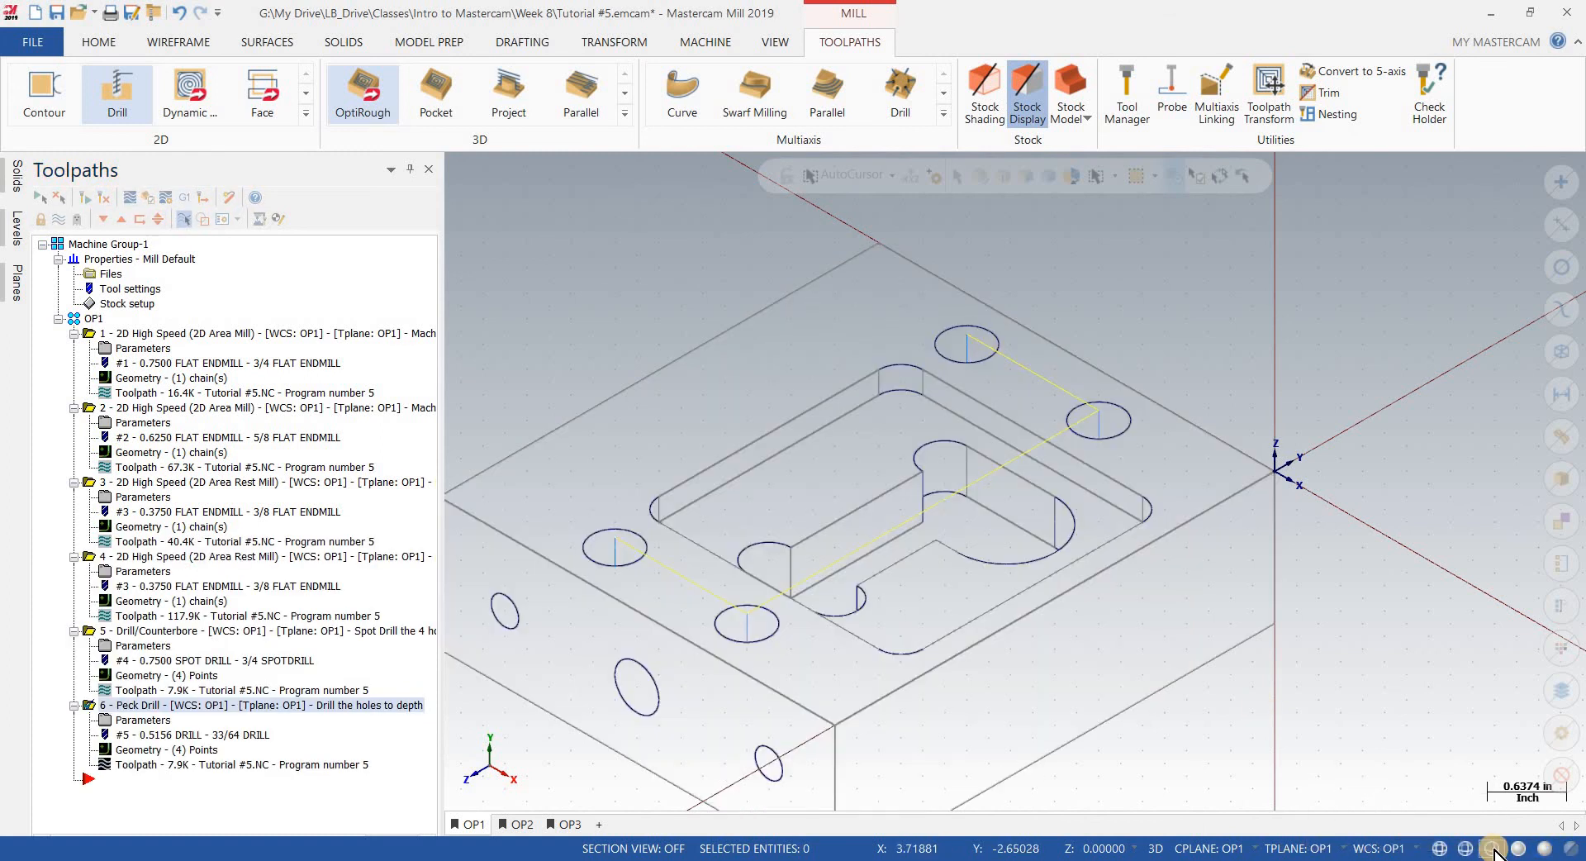
left_click(1465, 849)
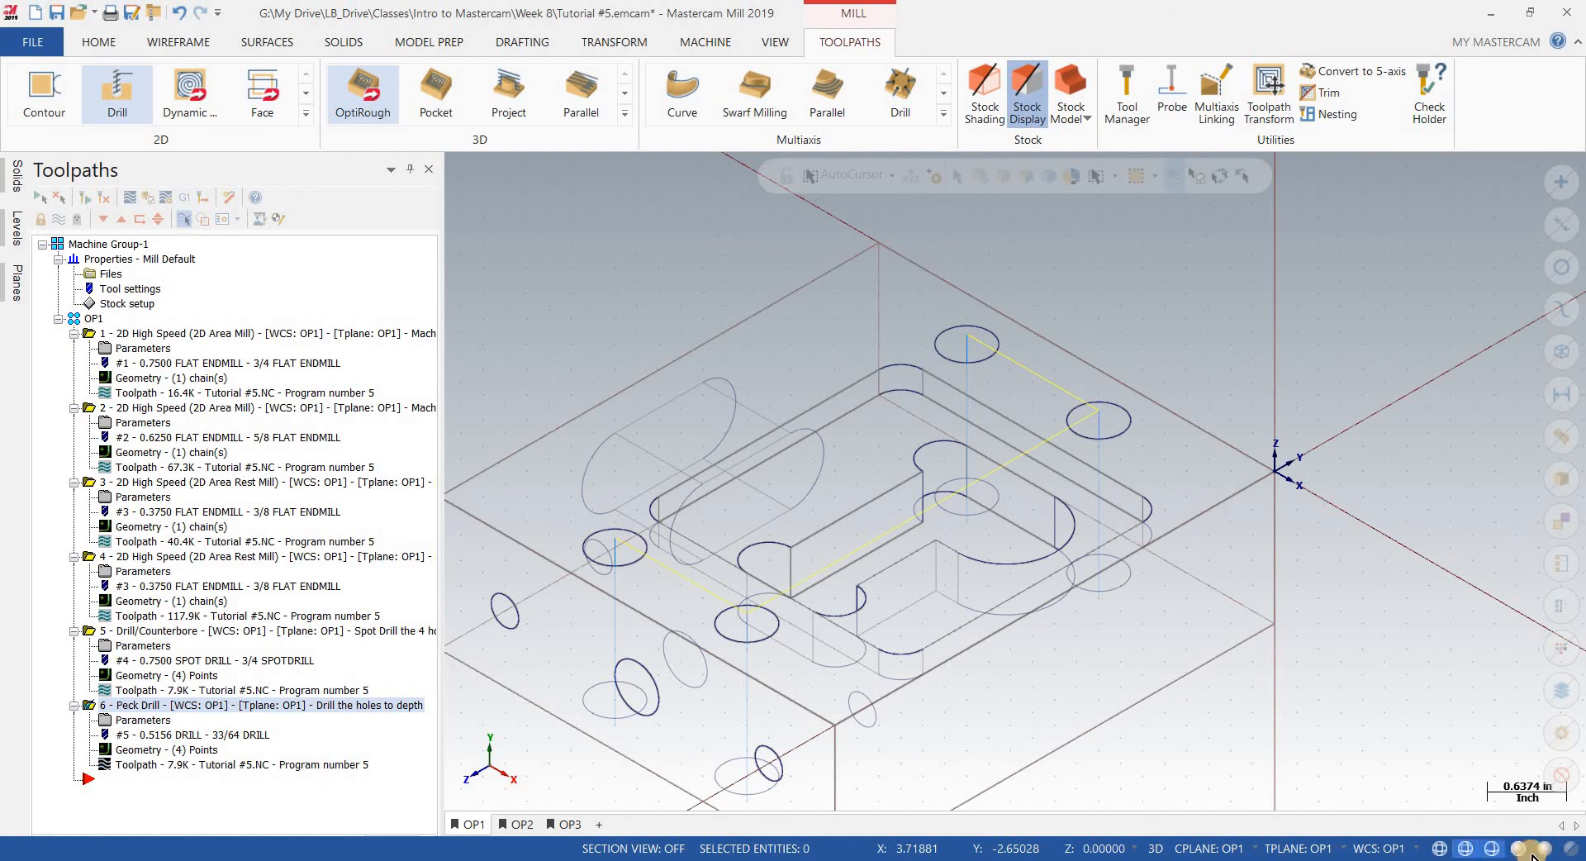
left_click(1492, 849)
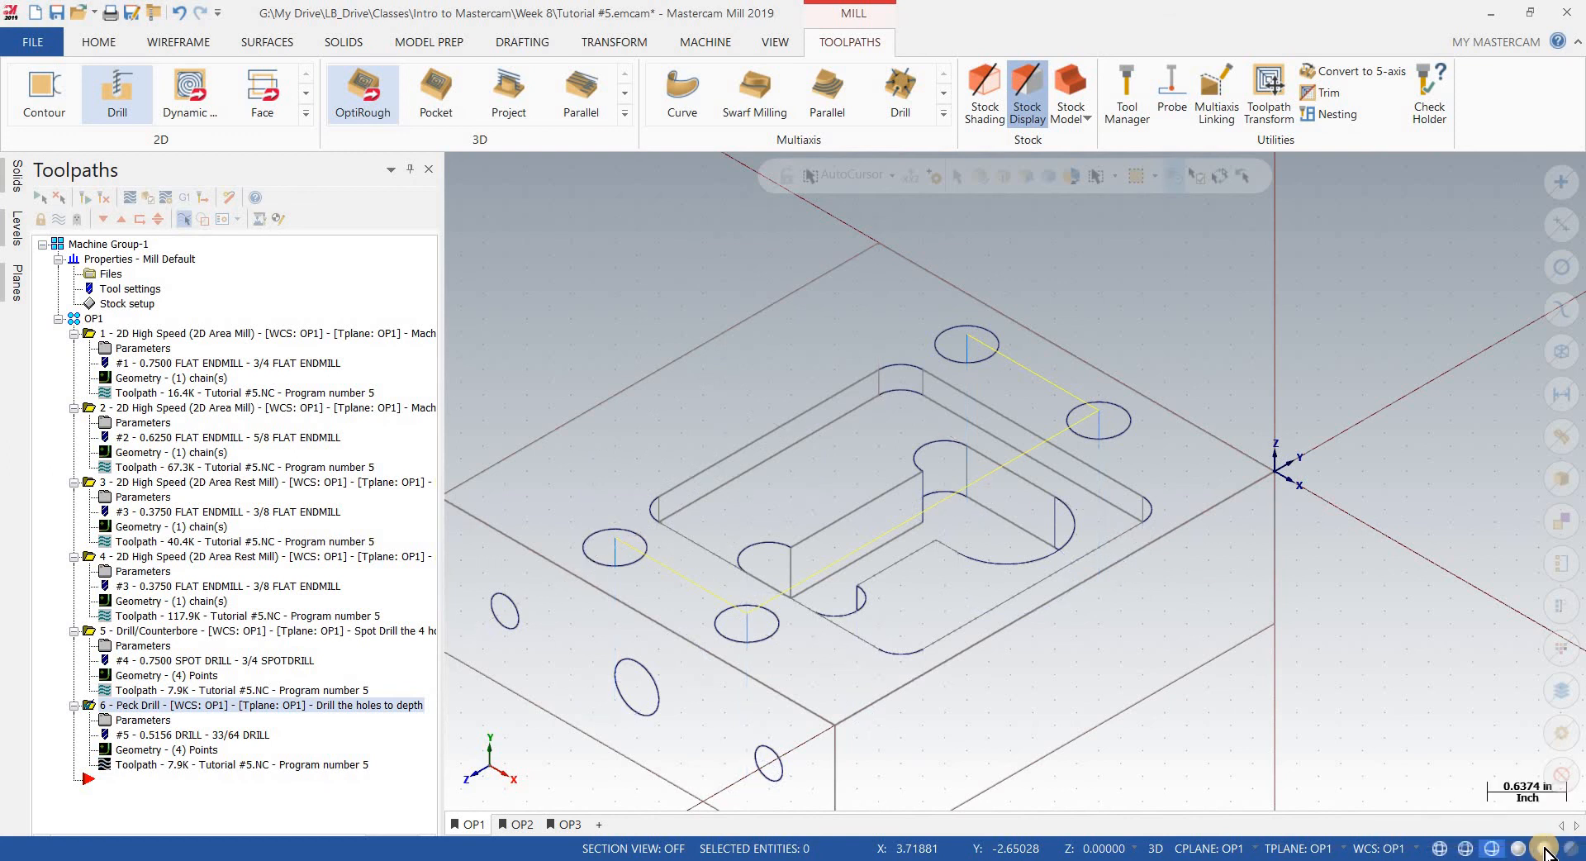
Step: Return to shaded display, copy the peck drill operation after itself, and place the insert arrow below the copy
left_click(1545, 849)
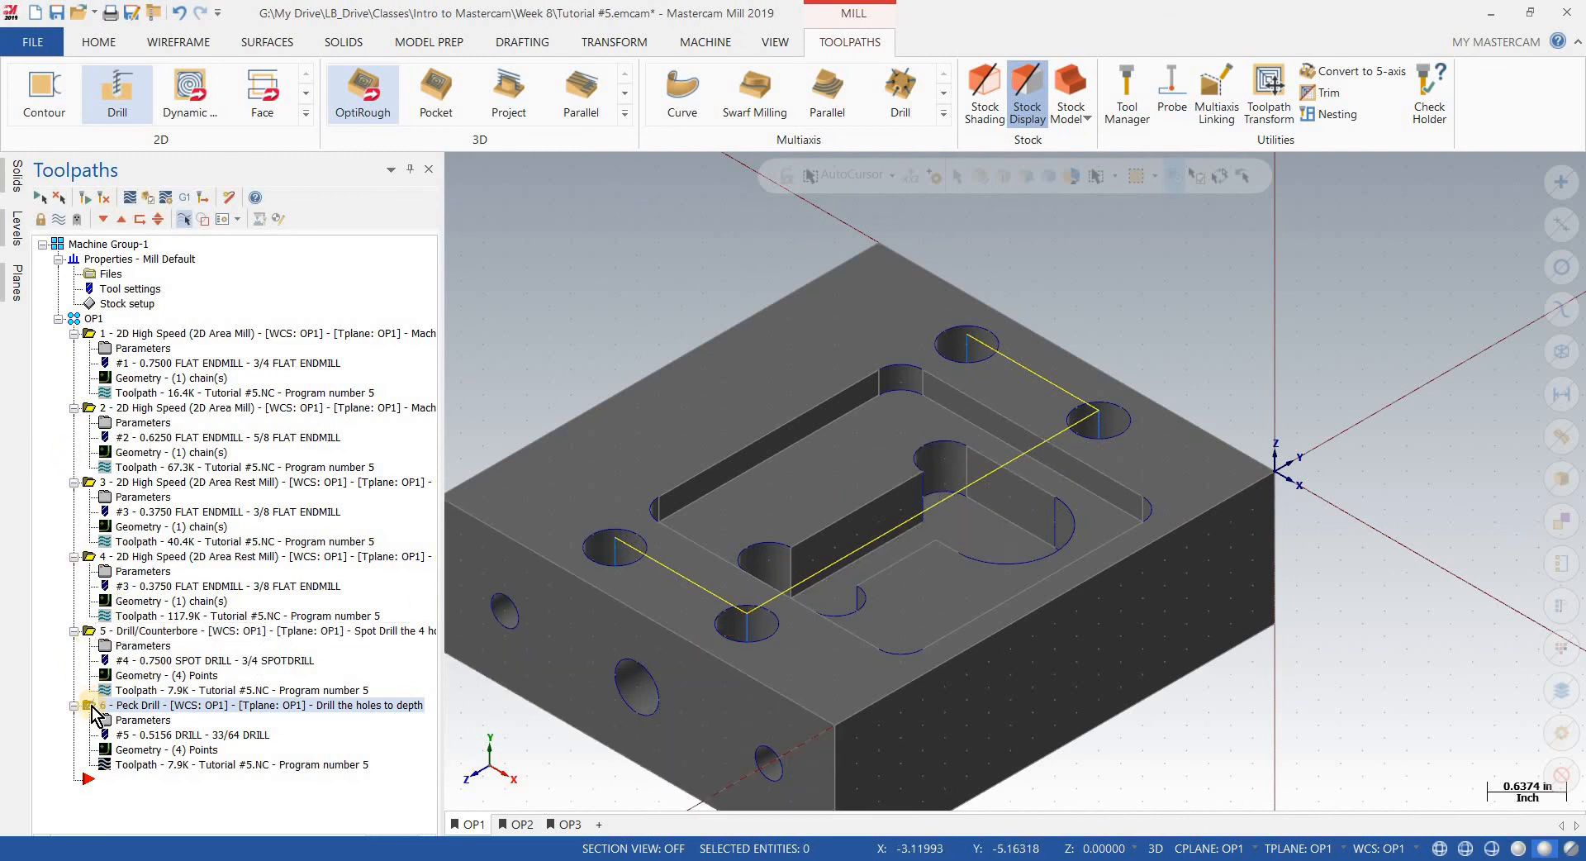
left_click_drag(94, 712, 95, 775)
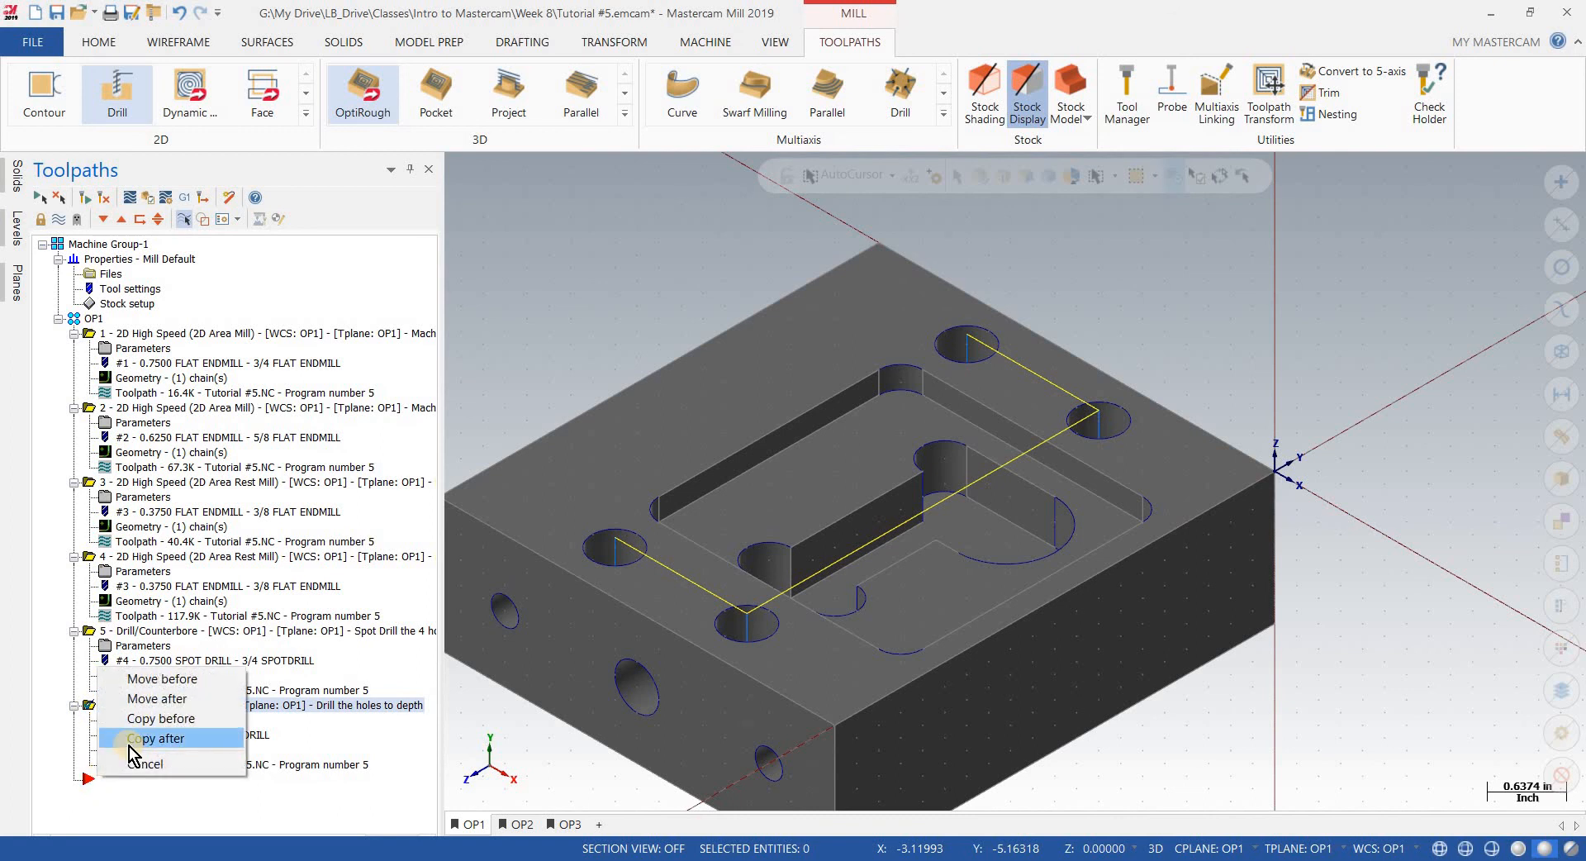
left_click(128, 744)
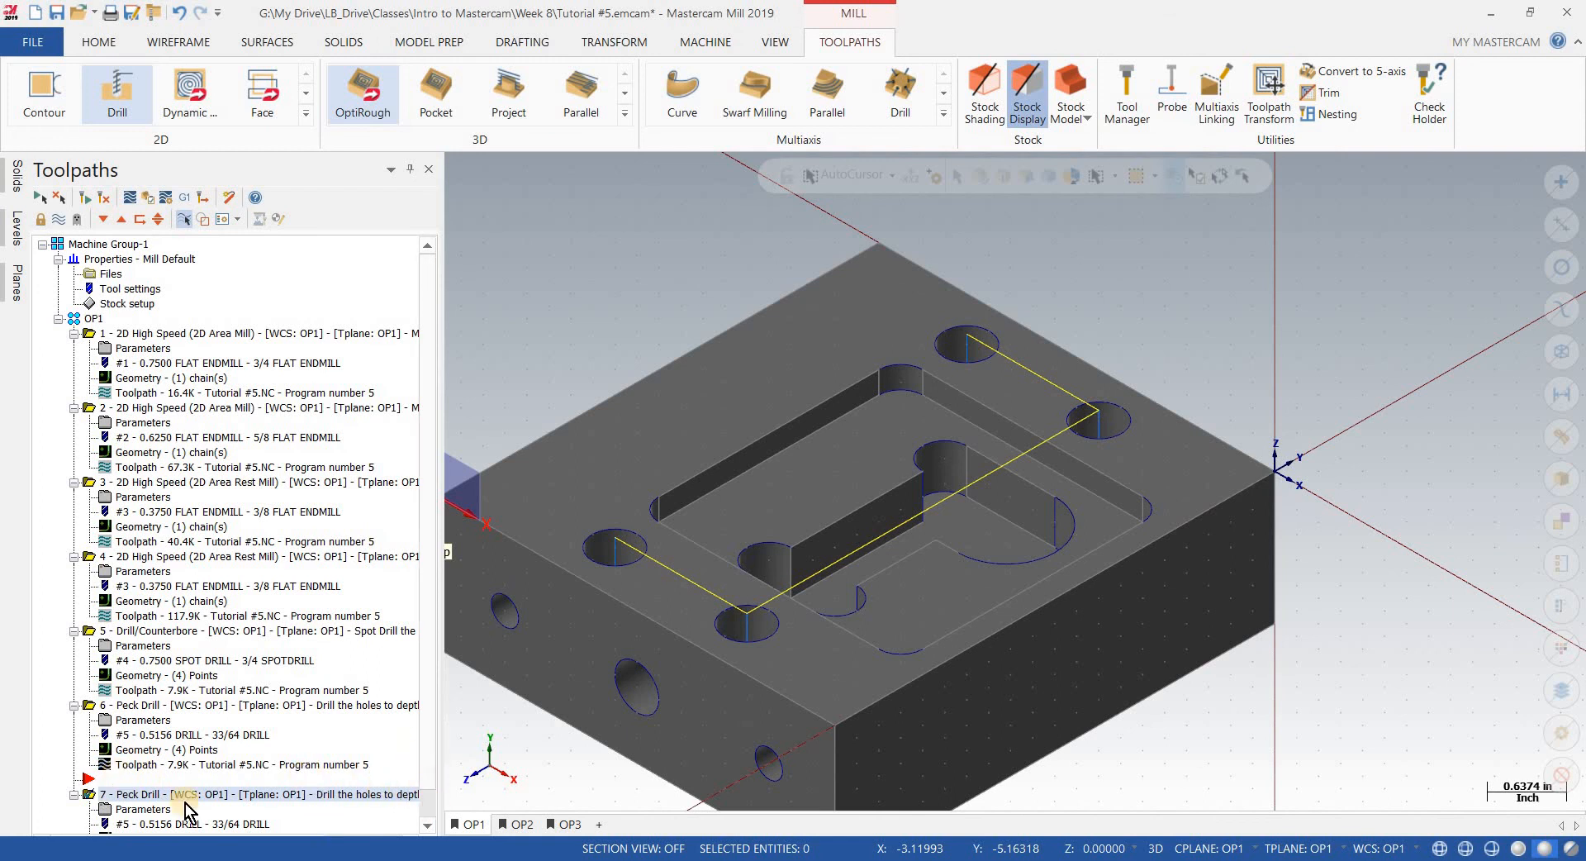
scroll(184, 807, "down", 1)
left_click_drag(86, 749, 85, 824)
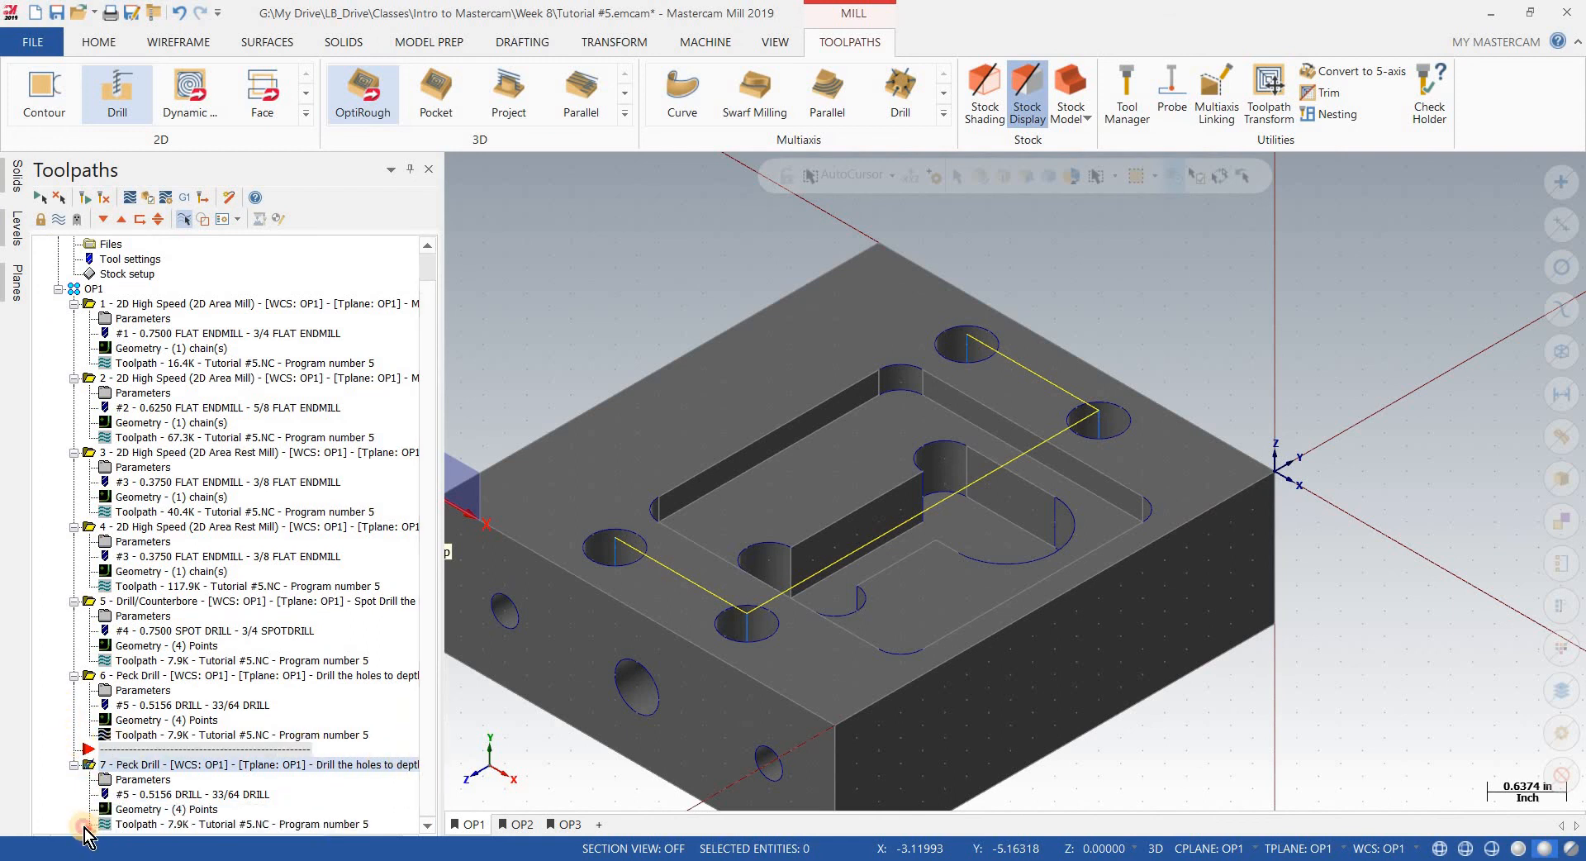
Step: Assign the 9/16-18 TAPRH tool to the copied operation and change its comment to "Tap the 9/16-18 Holes"
left_click(126, 767)
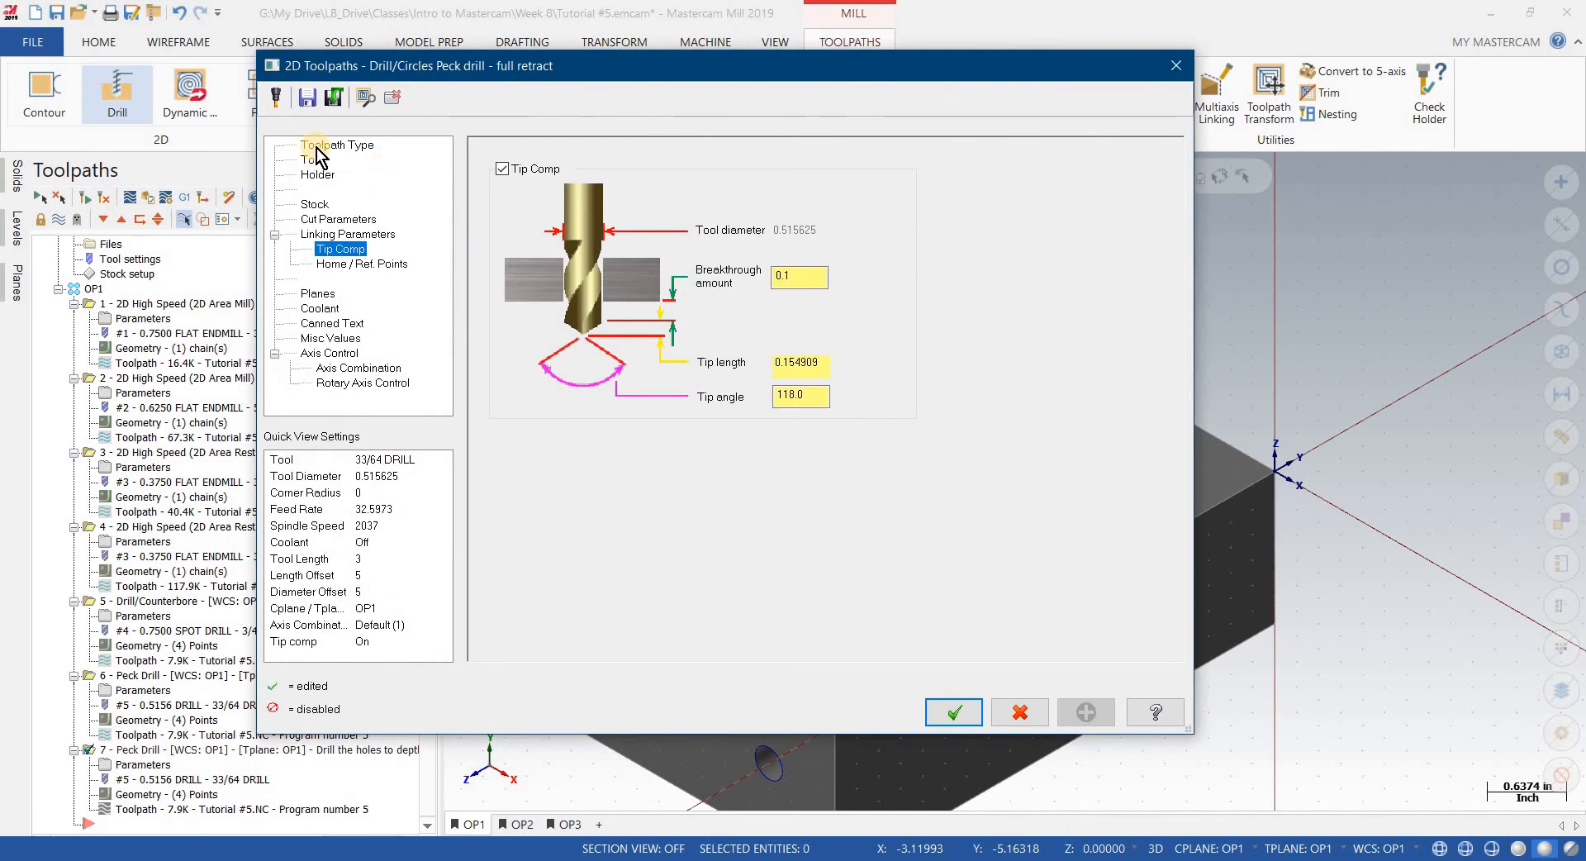
left_click(316, 159)
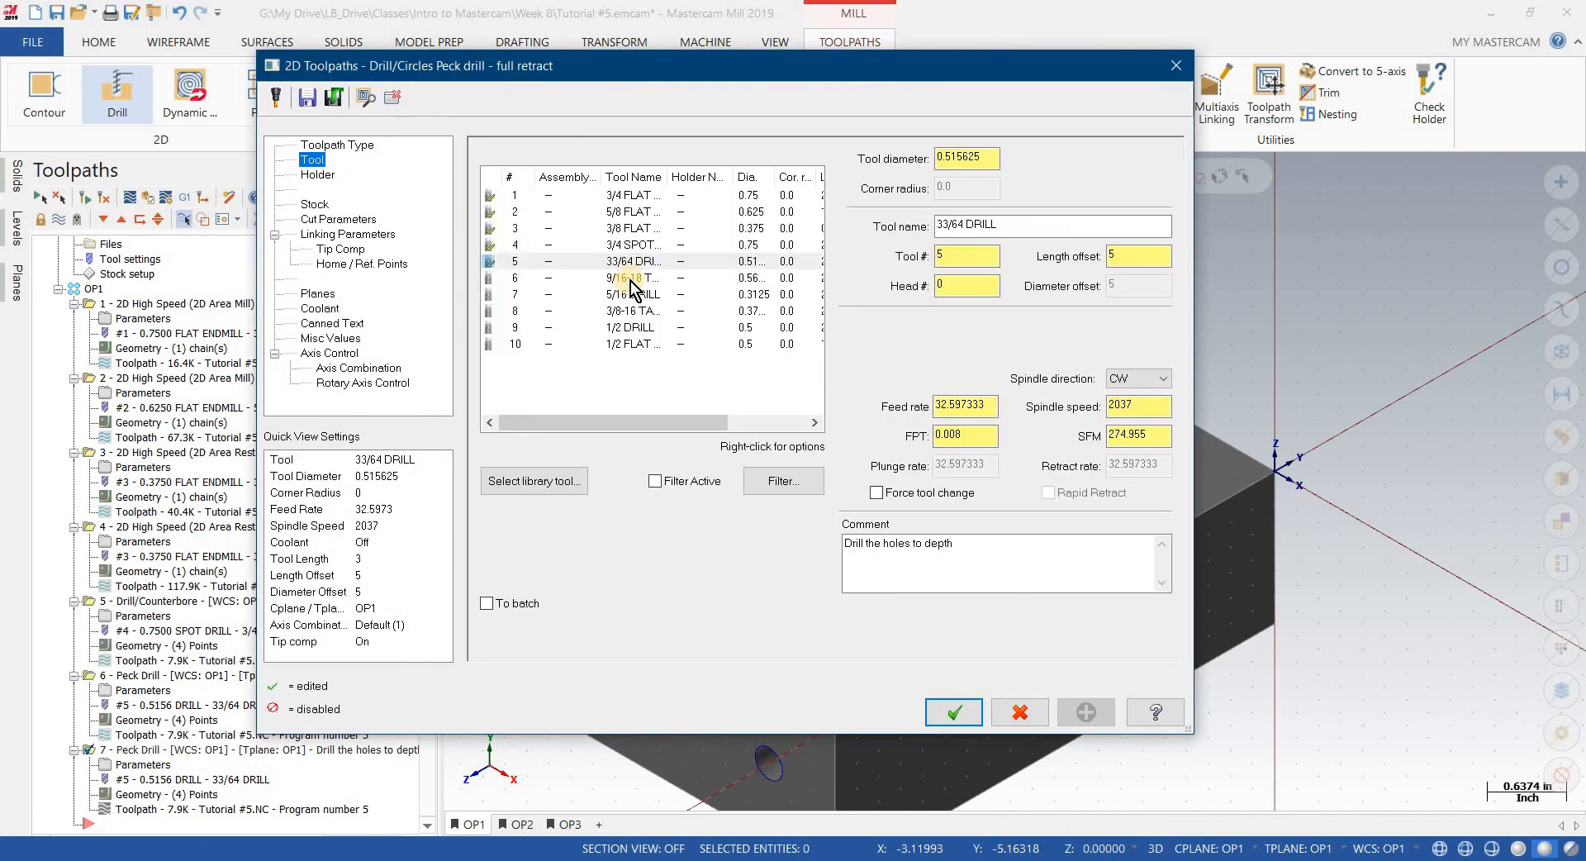
left_click(629, 281)
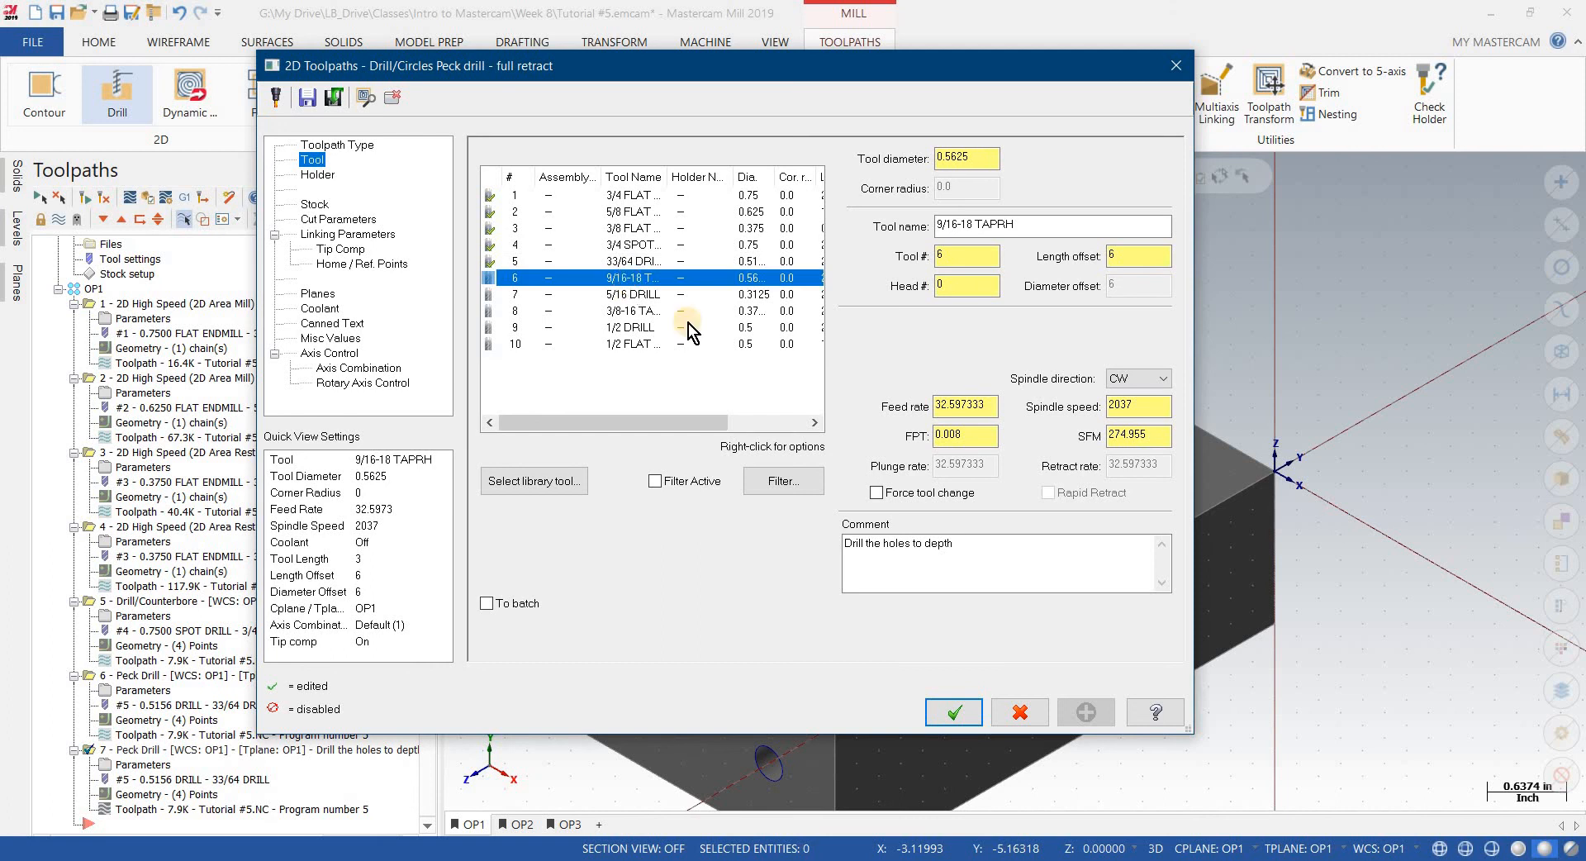
left_click_drag(1003, 542, 790, 535)
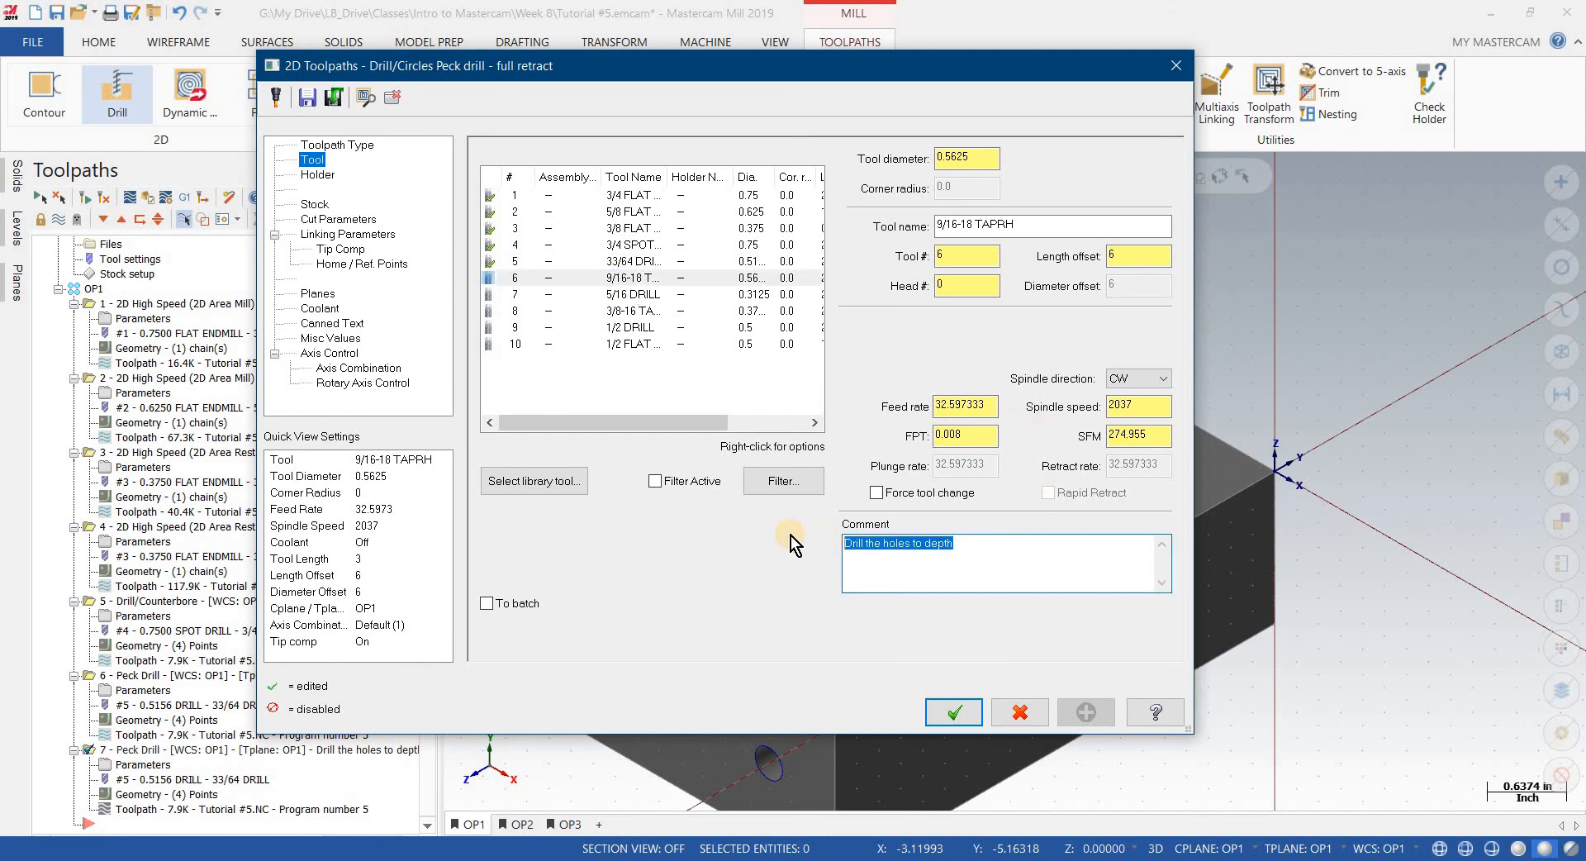
type("Tap")
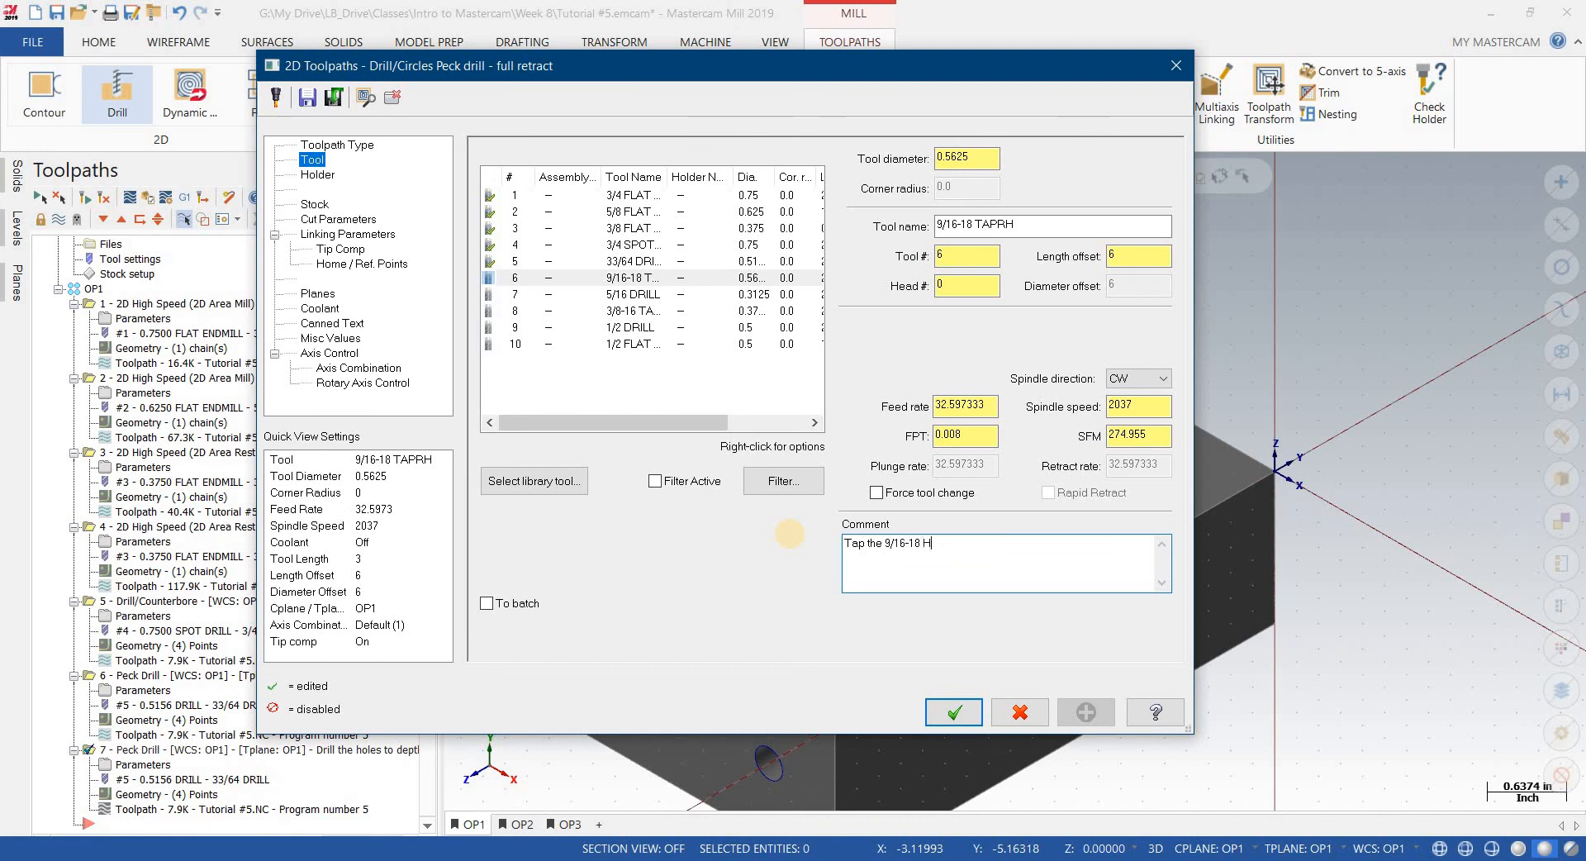
type("the 9/16-18 Holes")
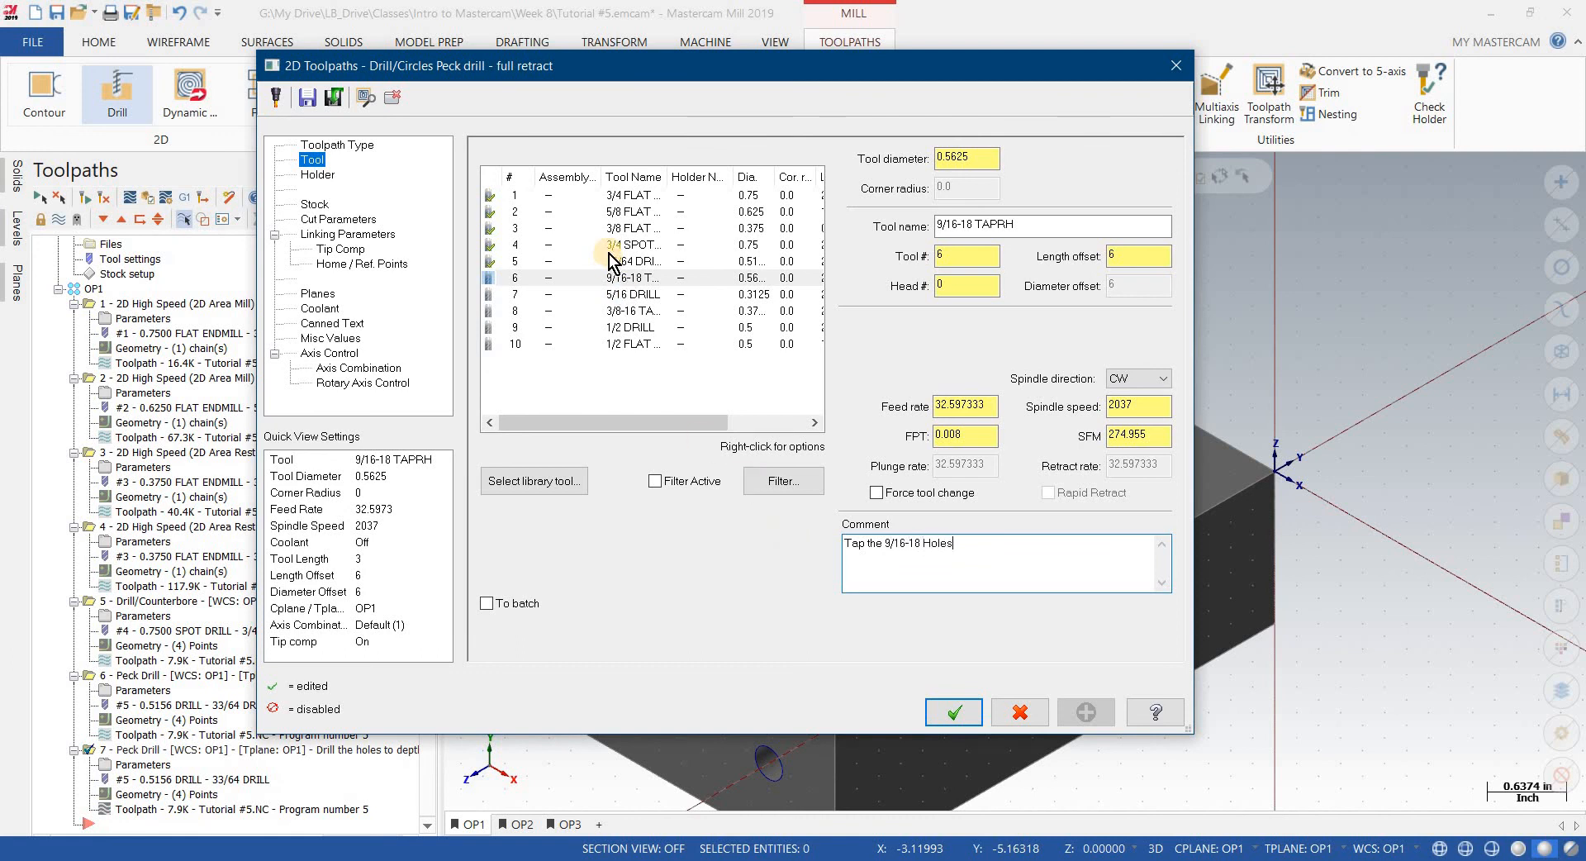
Step: Change the copied operation's drilling cycle to Tap
left_click(332, 219)
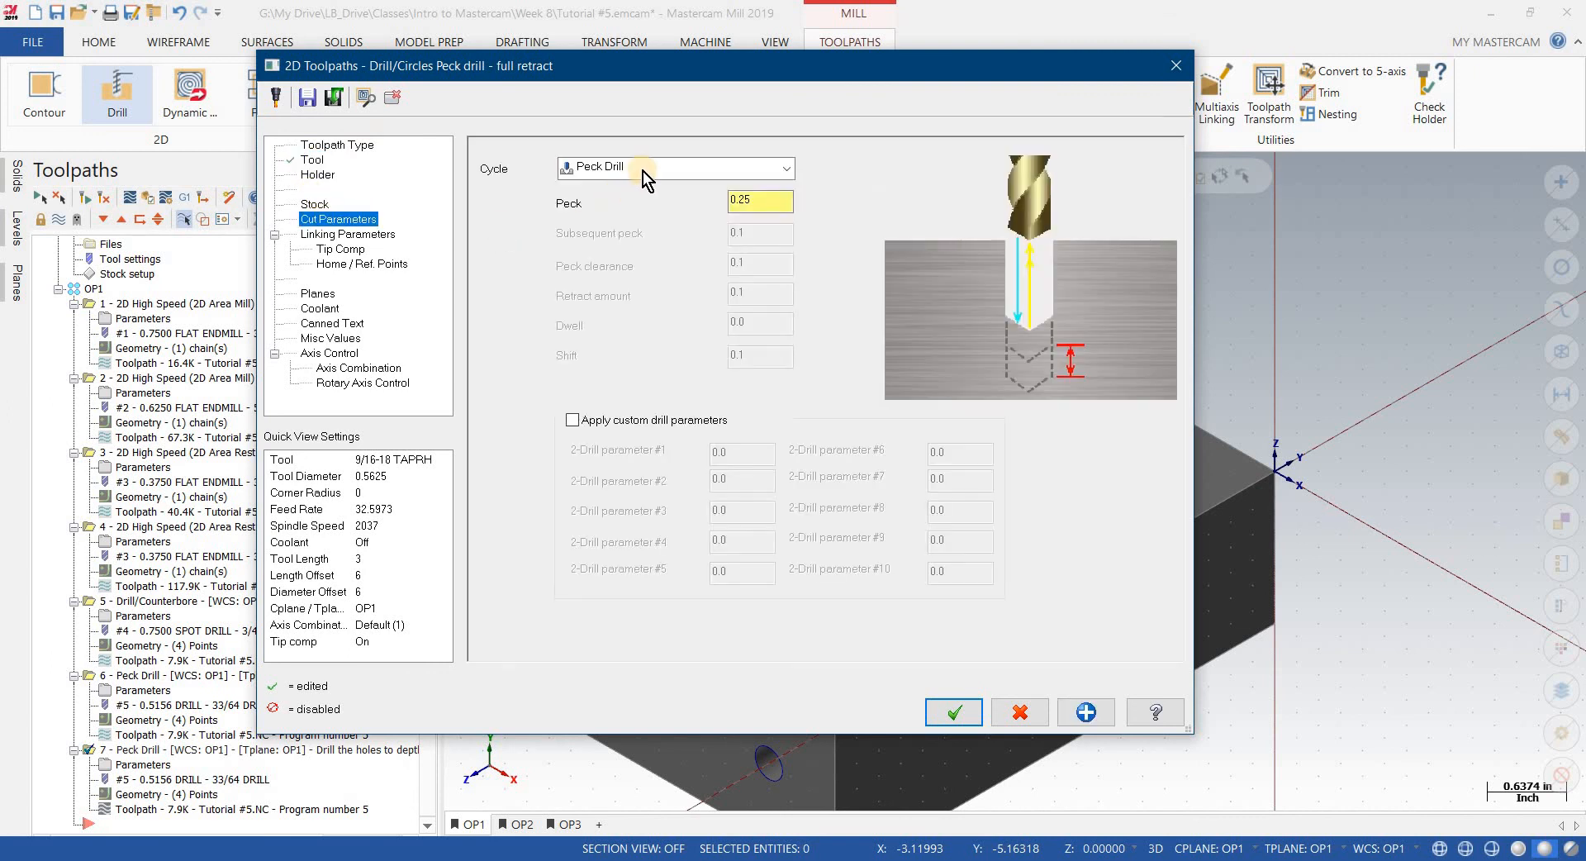
left_click(643, 169)
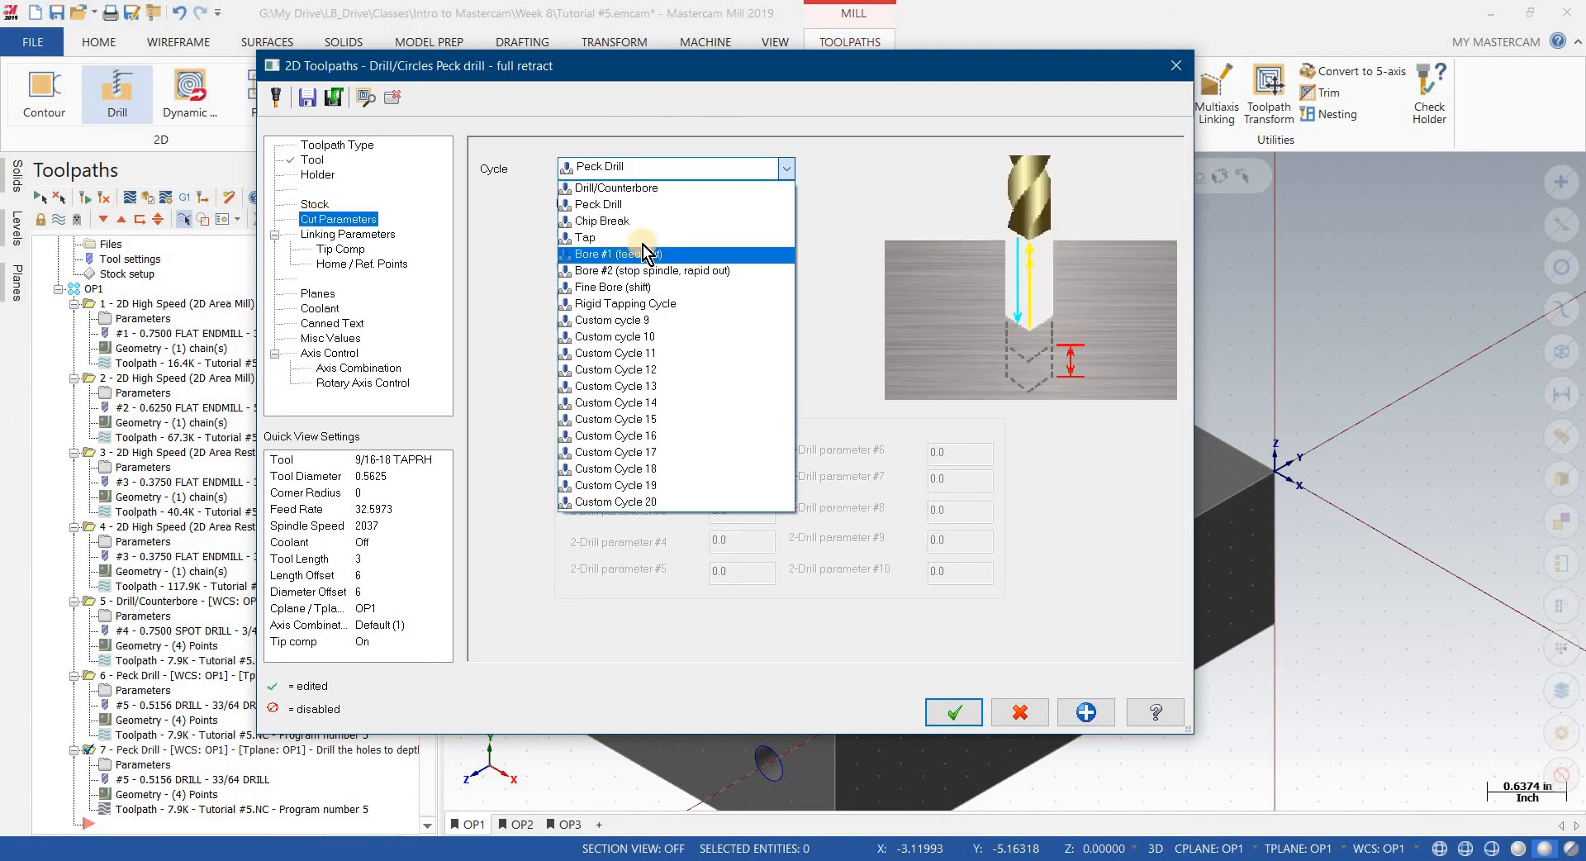
left_click(643, 245)
Step: Check the tap operation's linking depth and tip compensation, then accept the parameters and regenerate the toolpath
left_click(347, 233)
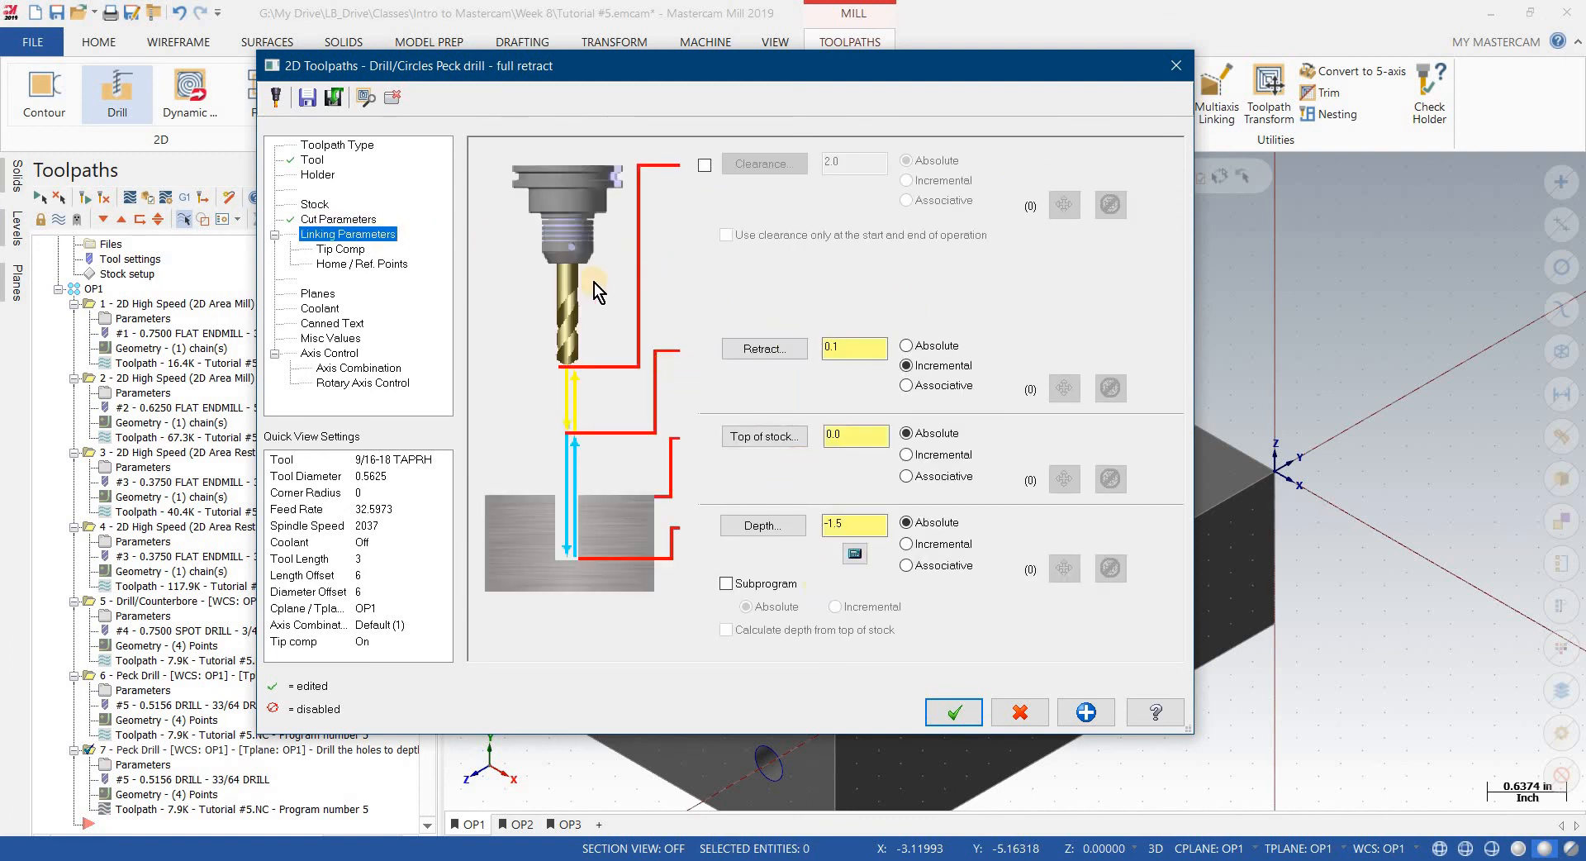
left_click(347, 250)
left_click(798, 395)
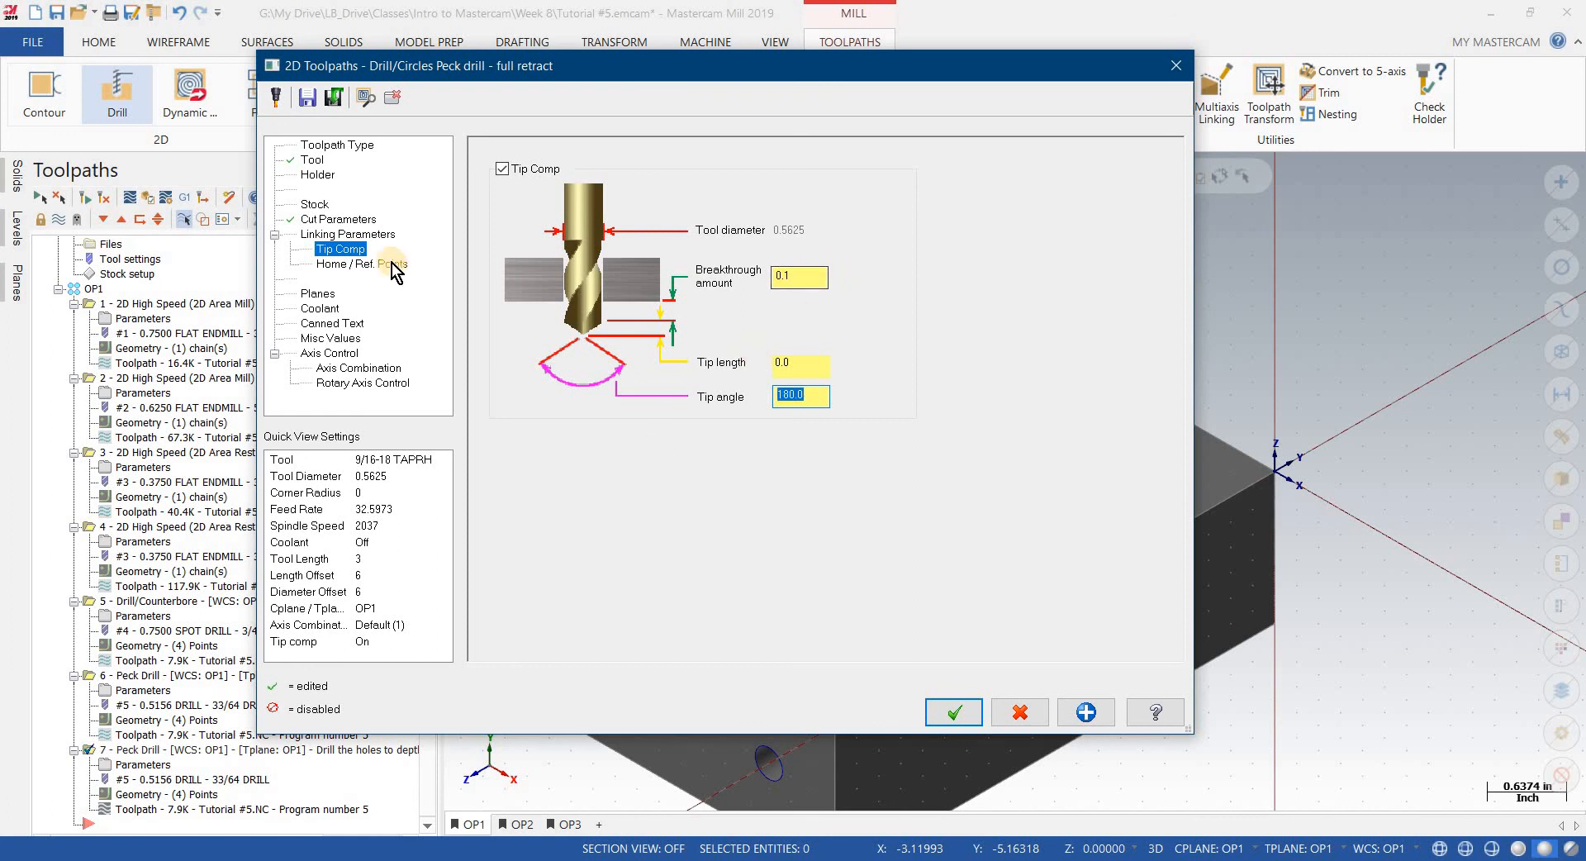
left_click(360, 235)
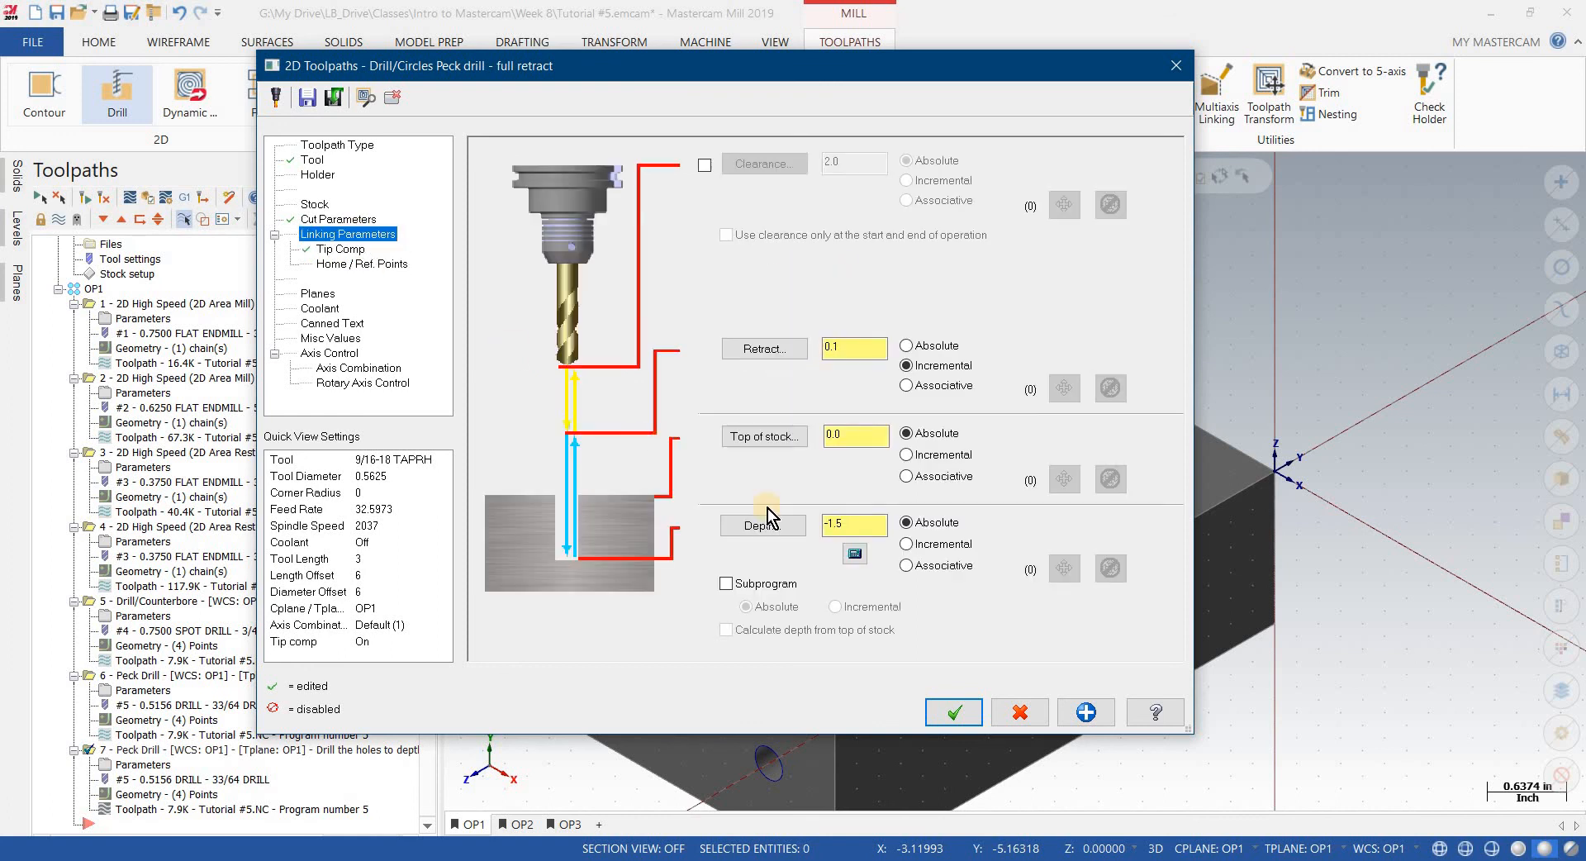
left_click(960, 707)
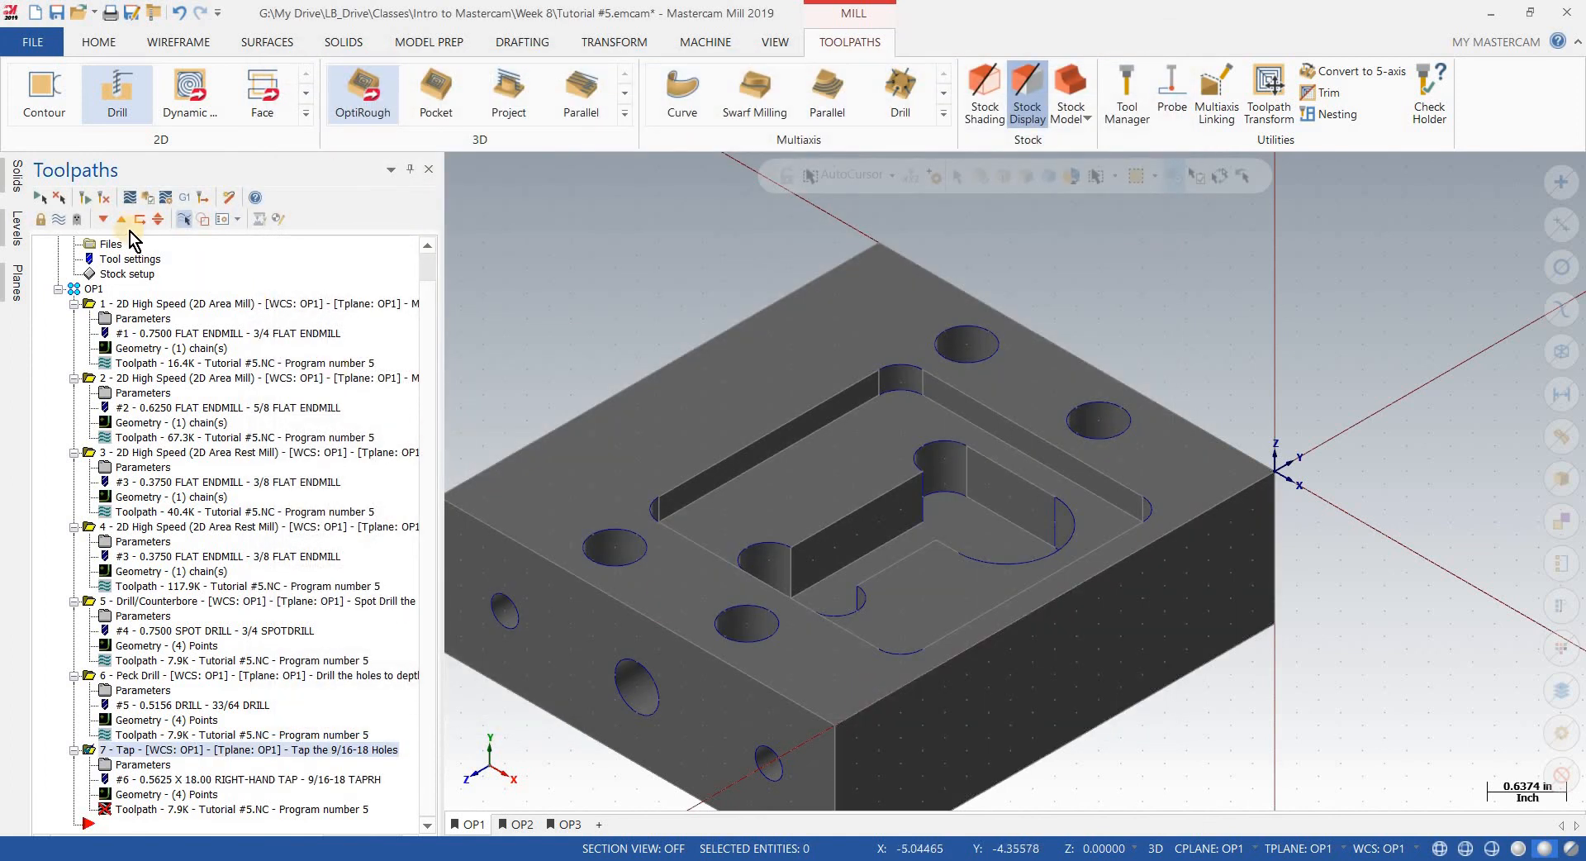
left_click(103, 197)
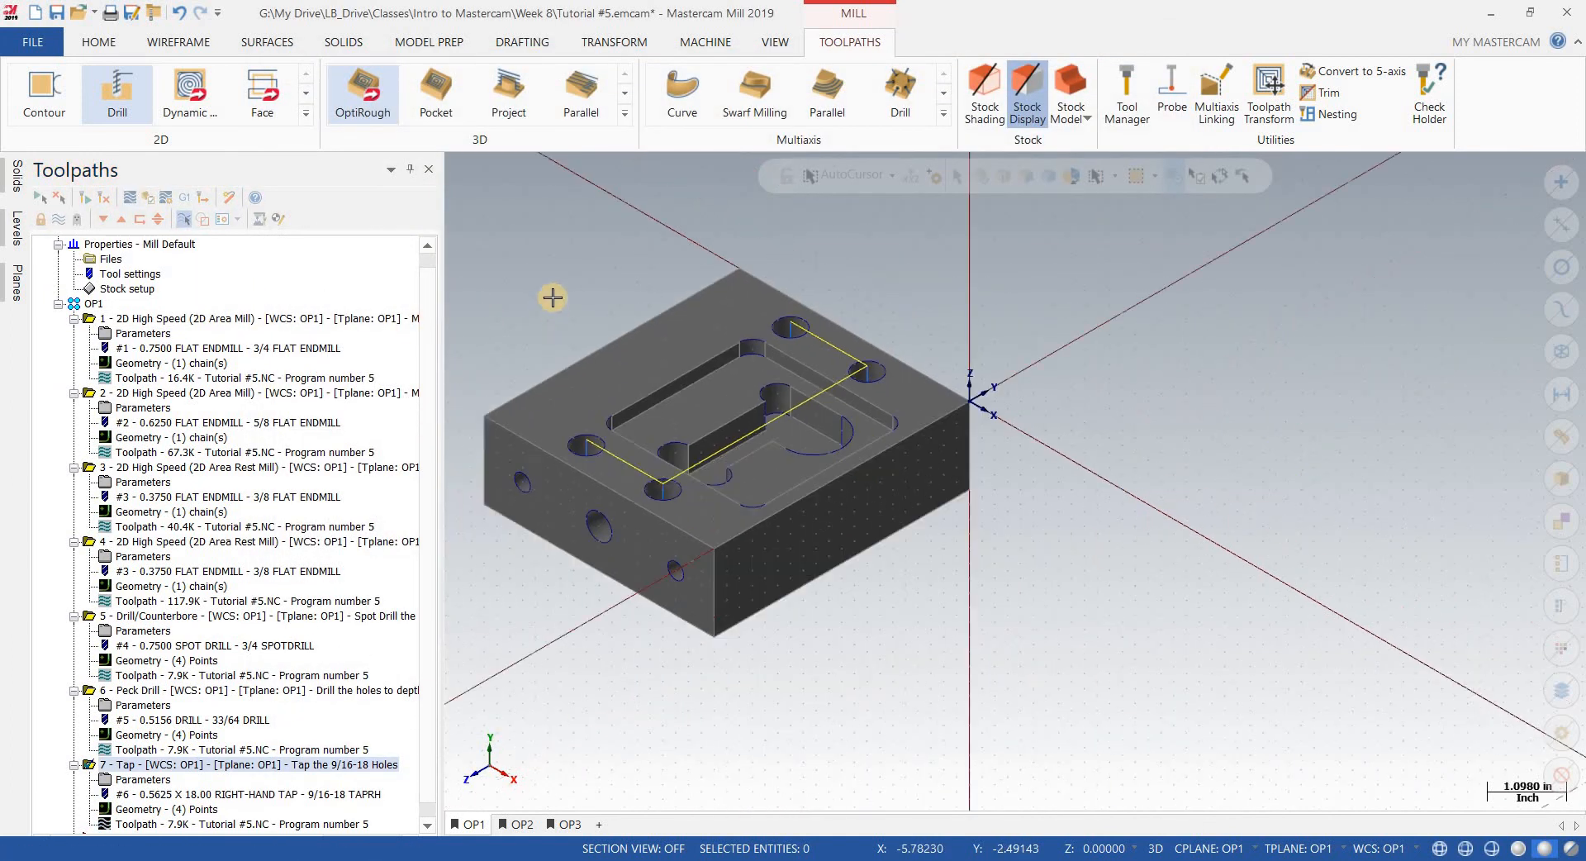
Step: Open verification for the tap operation, check the Operation Change stop condition, turn on the color loop, and close the simulator
scroll(529, 319, "down", 1)
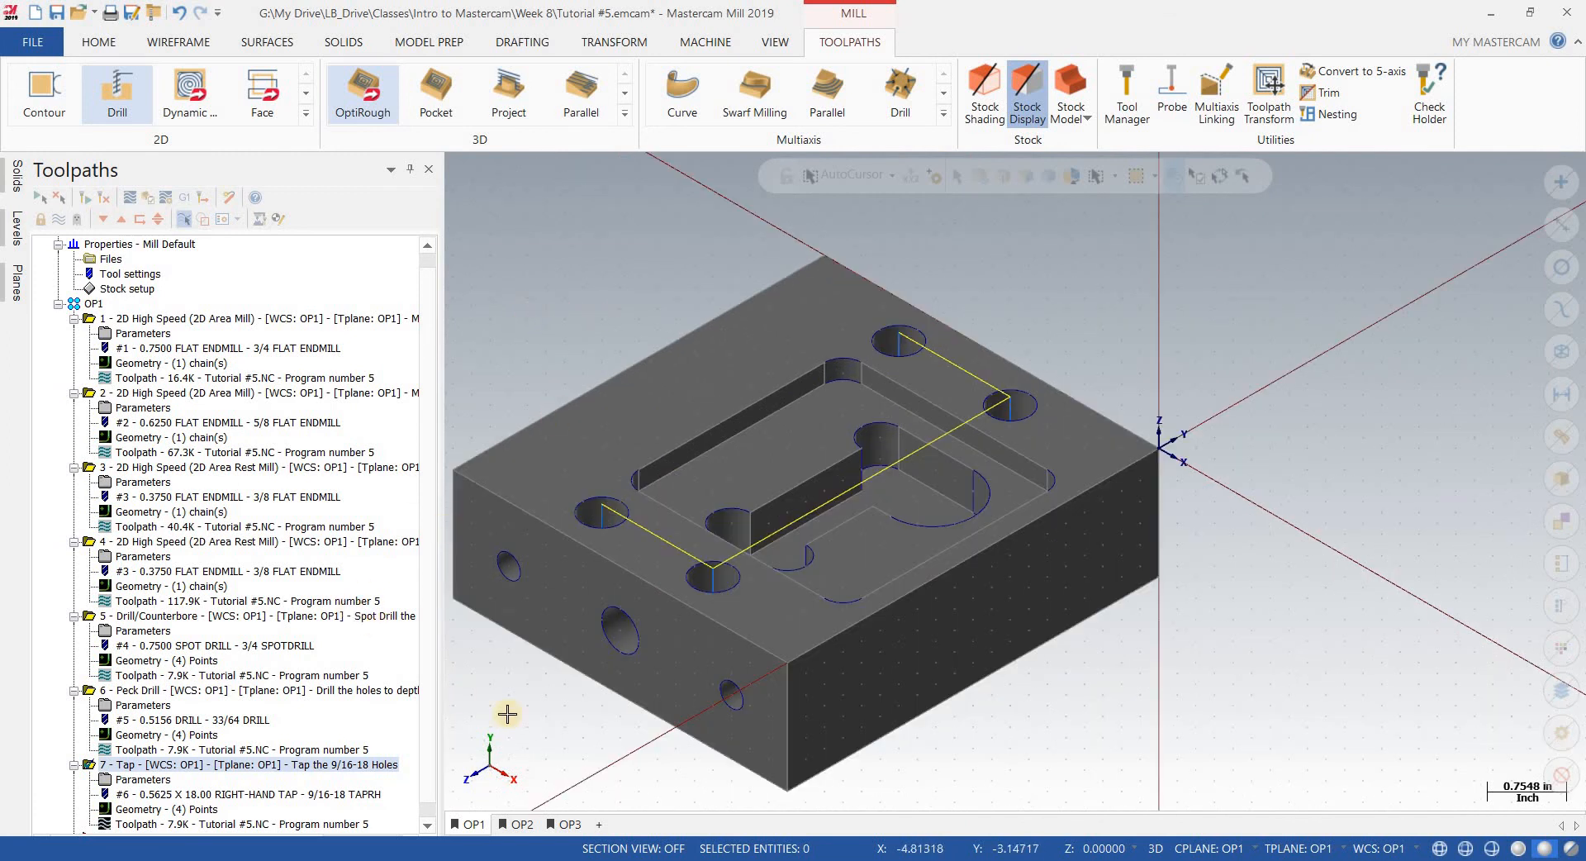
scroll(498, 417, "up", 2)
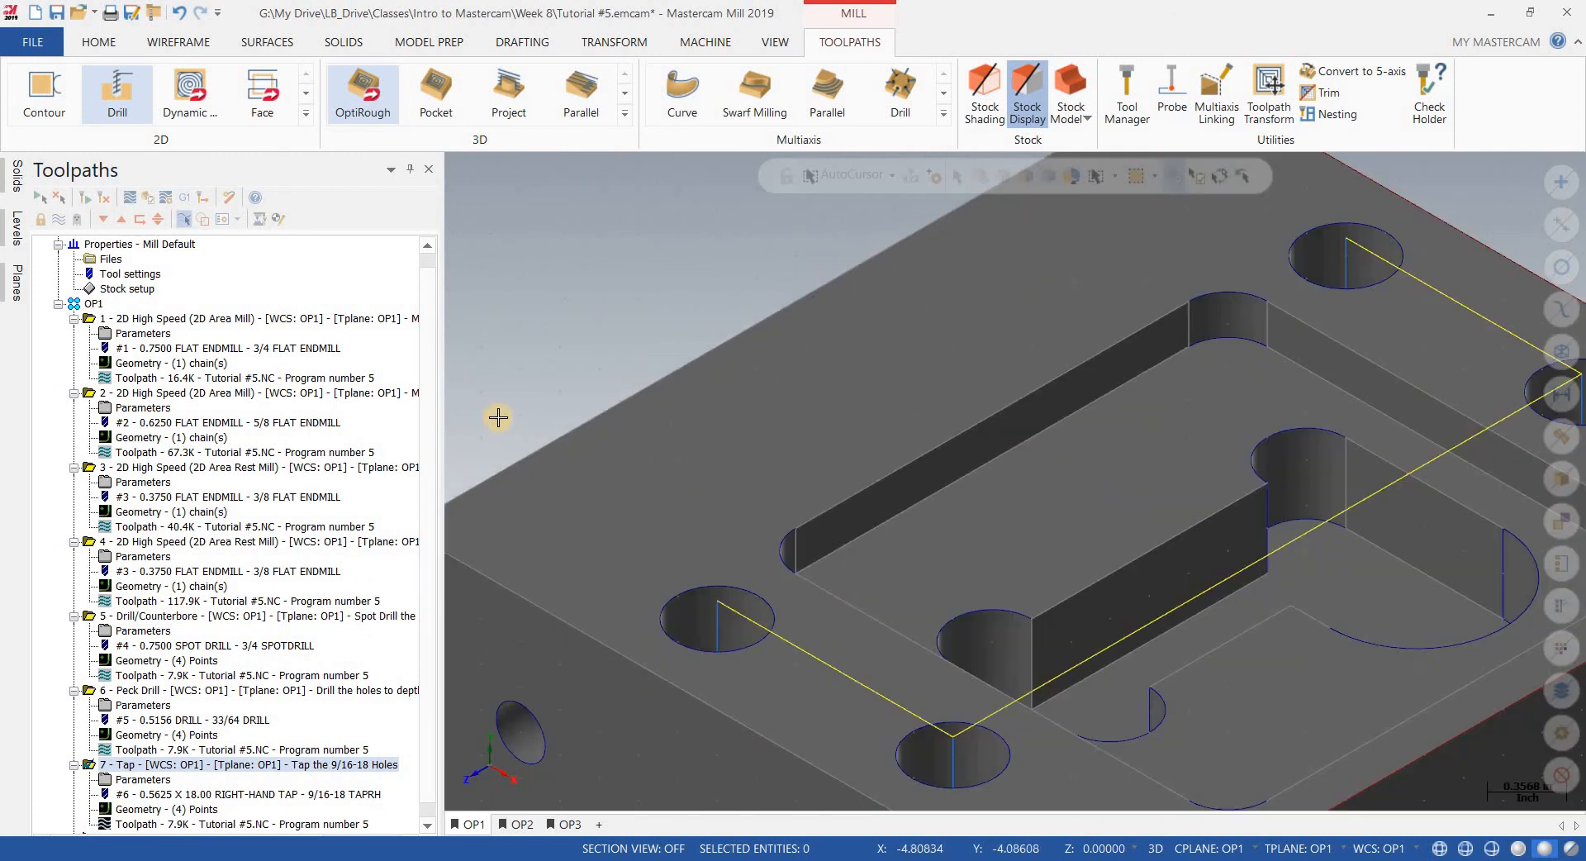
scroll(498, 418, "down", 1)
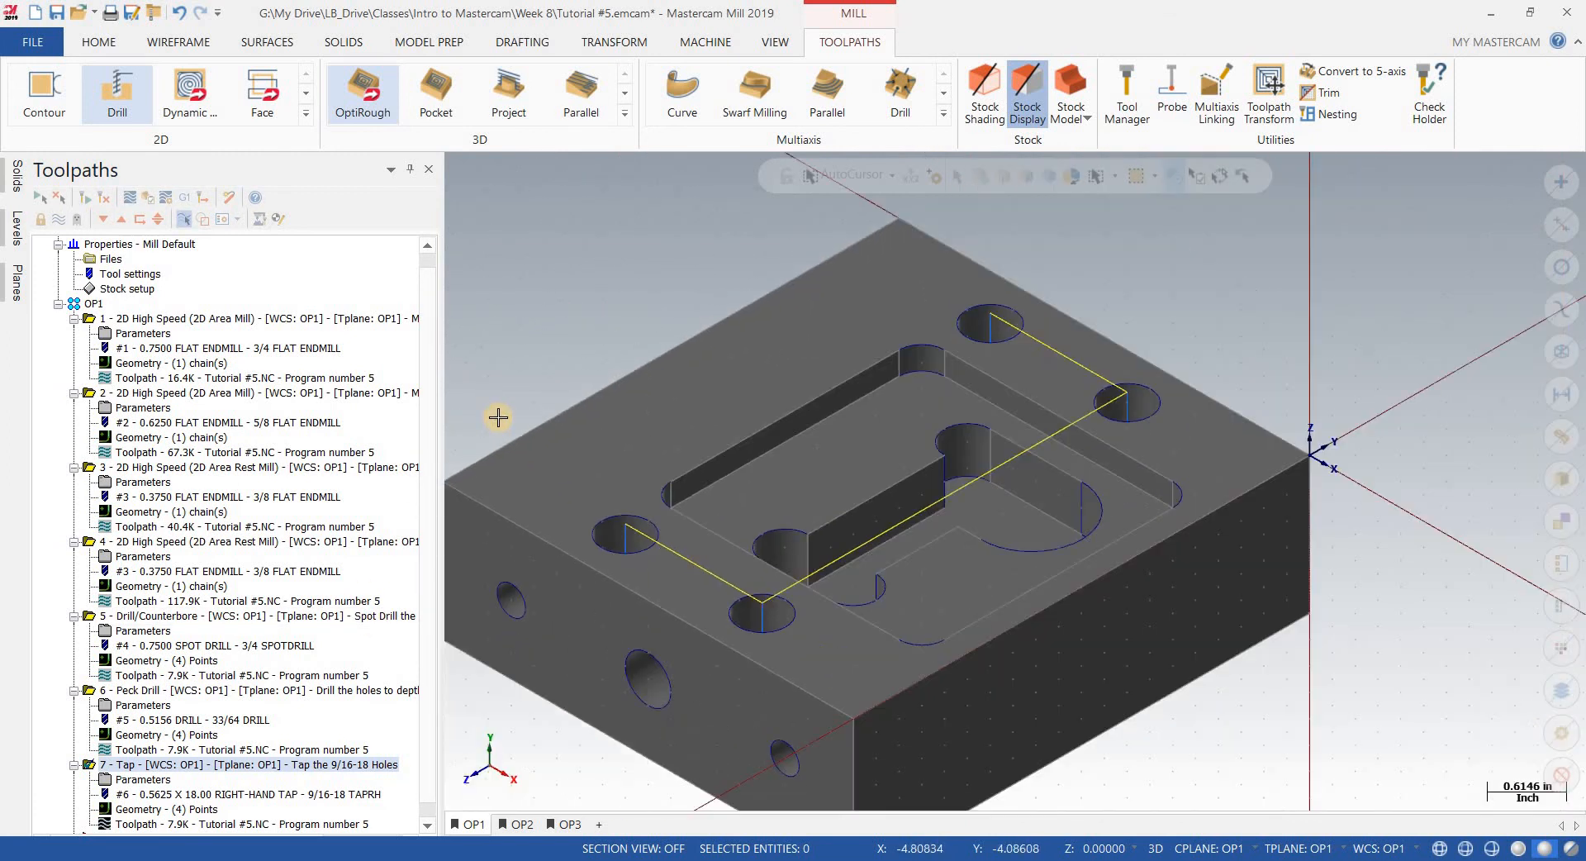
left_click(146, 200)
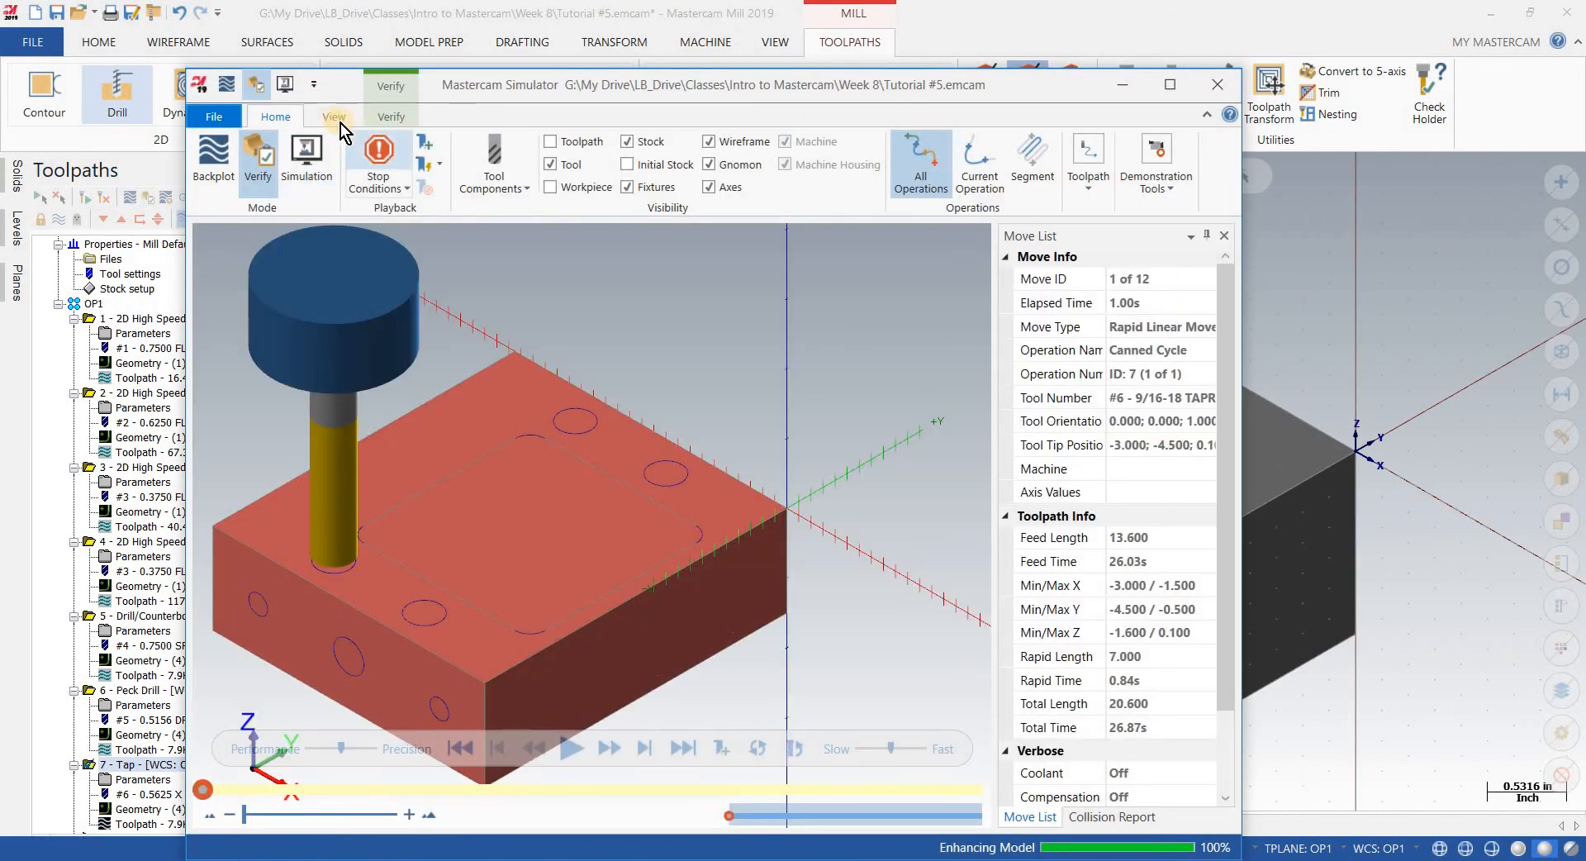
left_click(377, 180)
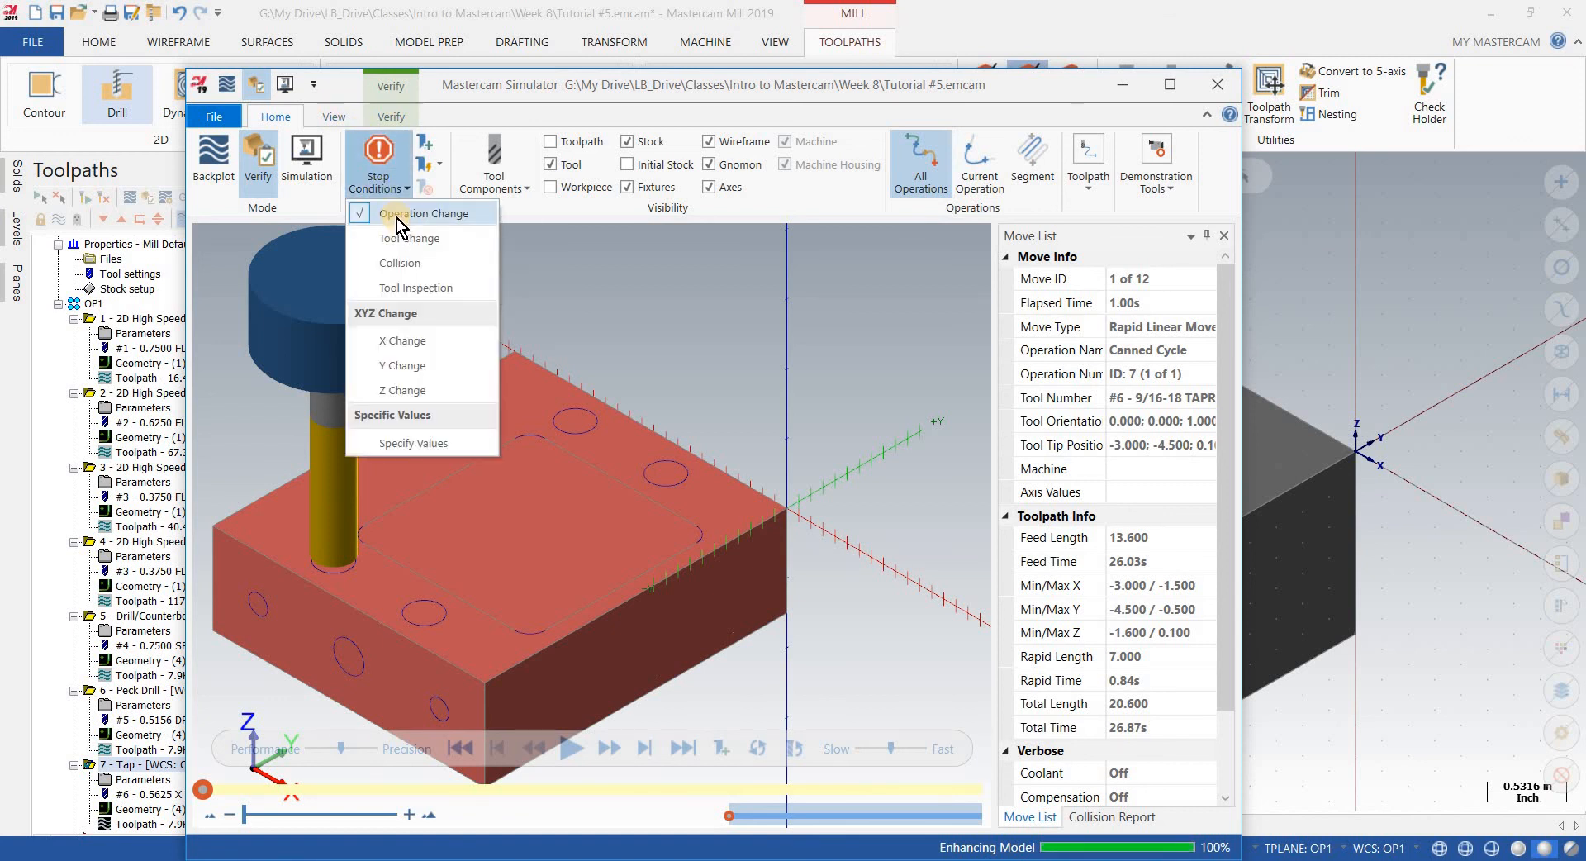
left_click(388, 121)
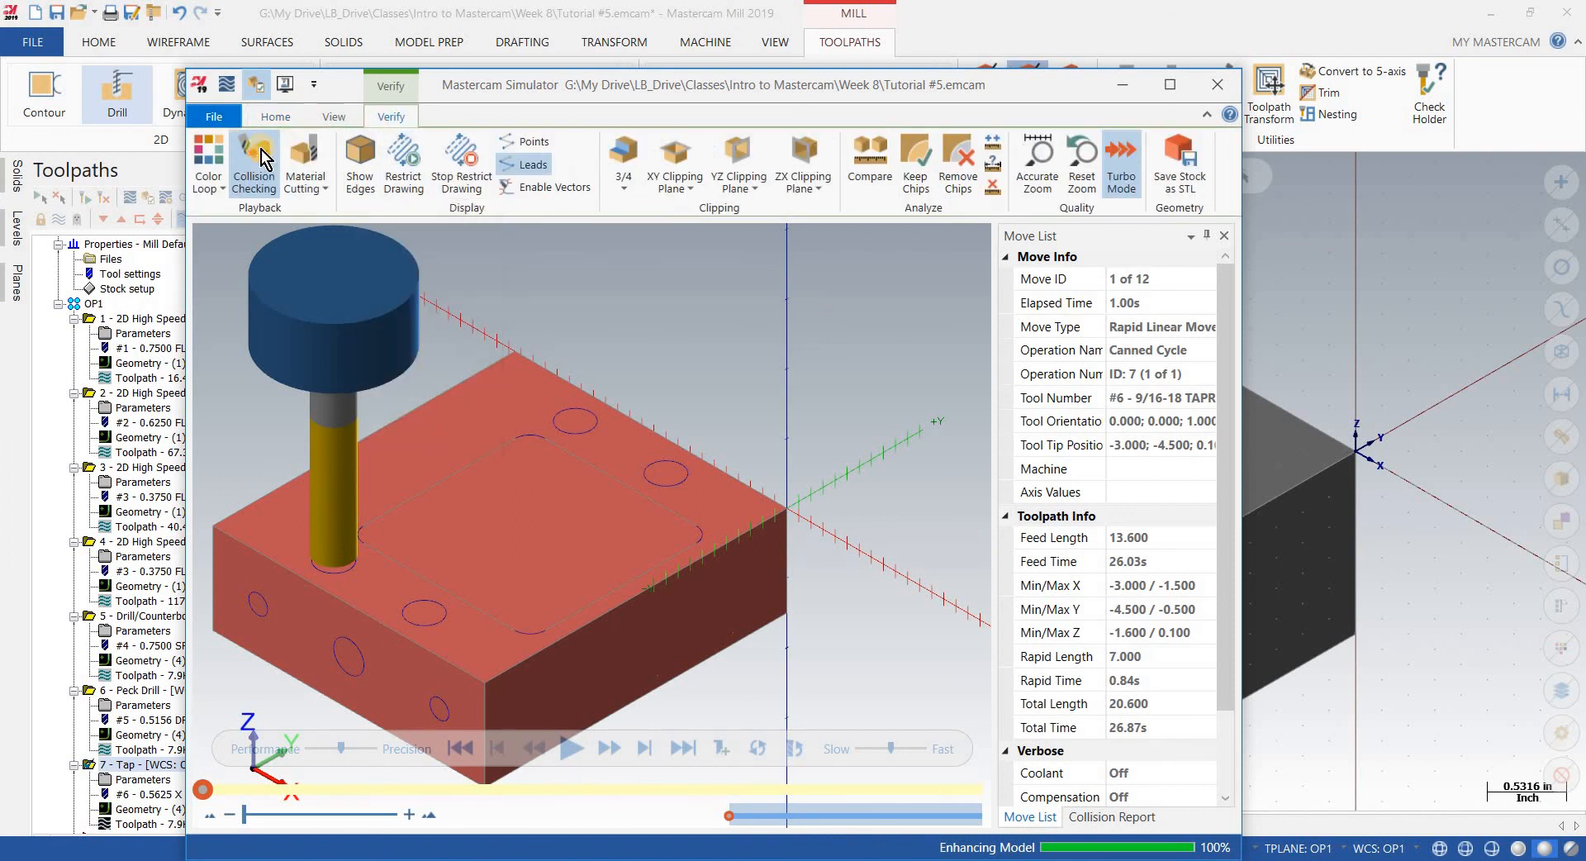
left_click(213, 190)
left_click(221, 242)
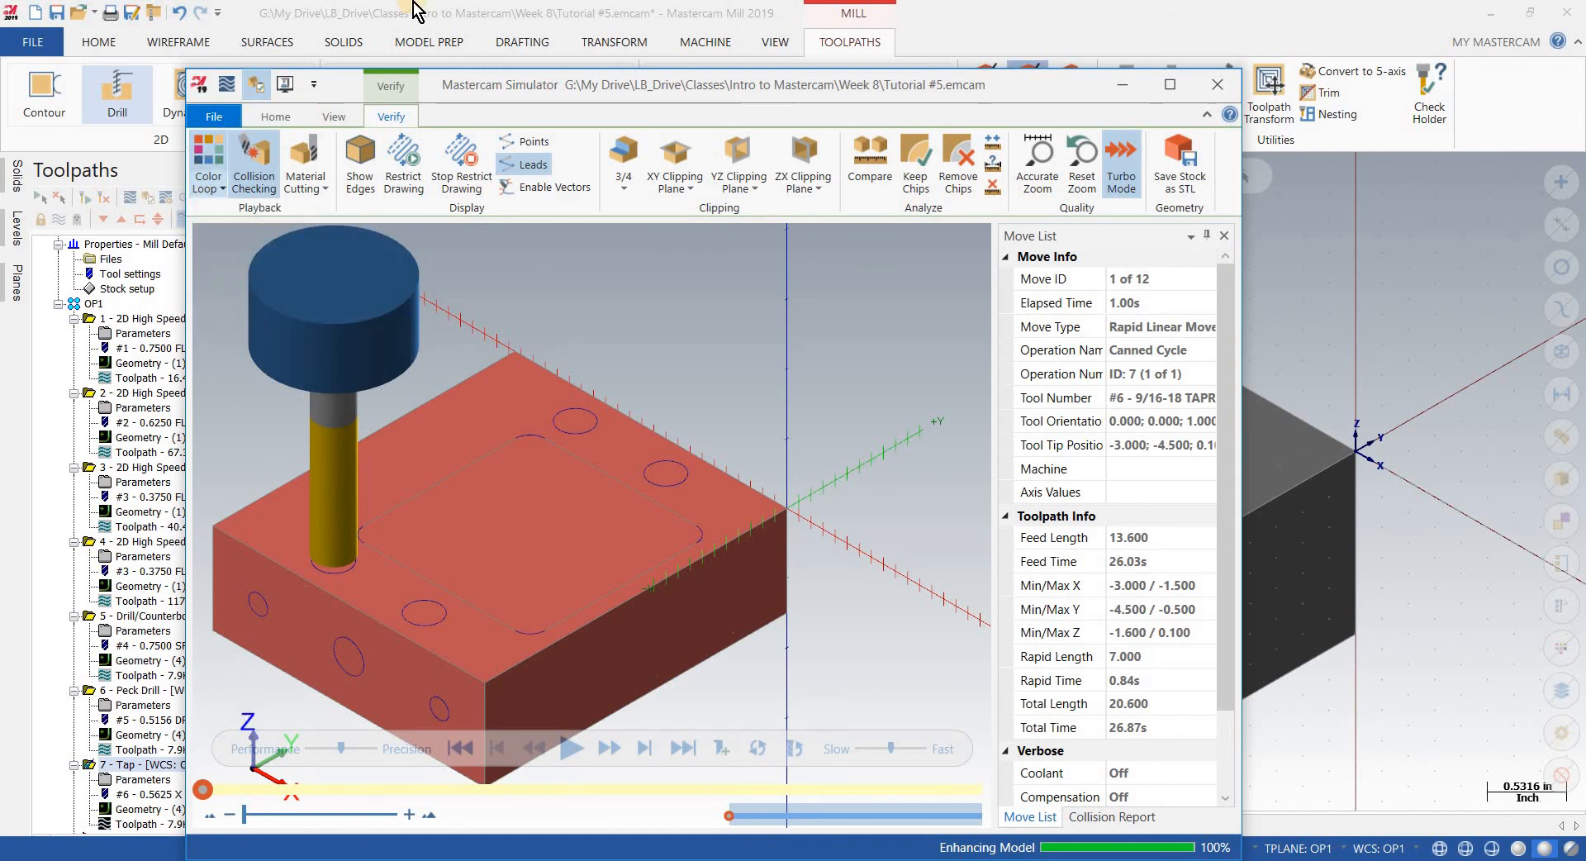
left_click(1215, 86)
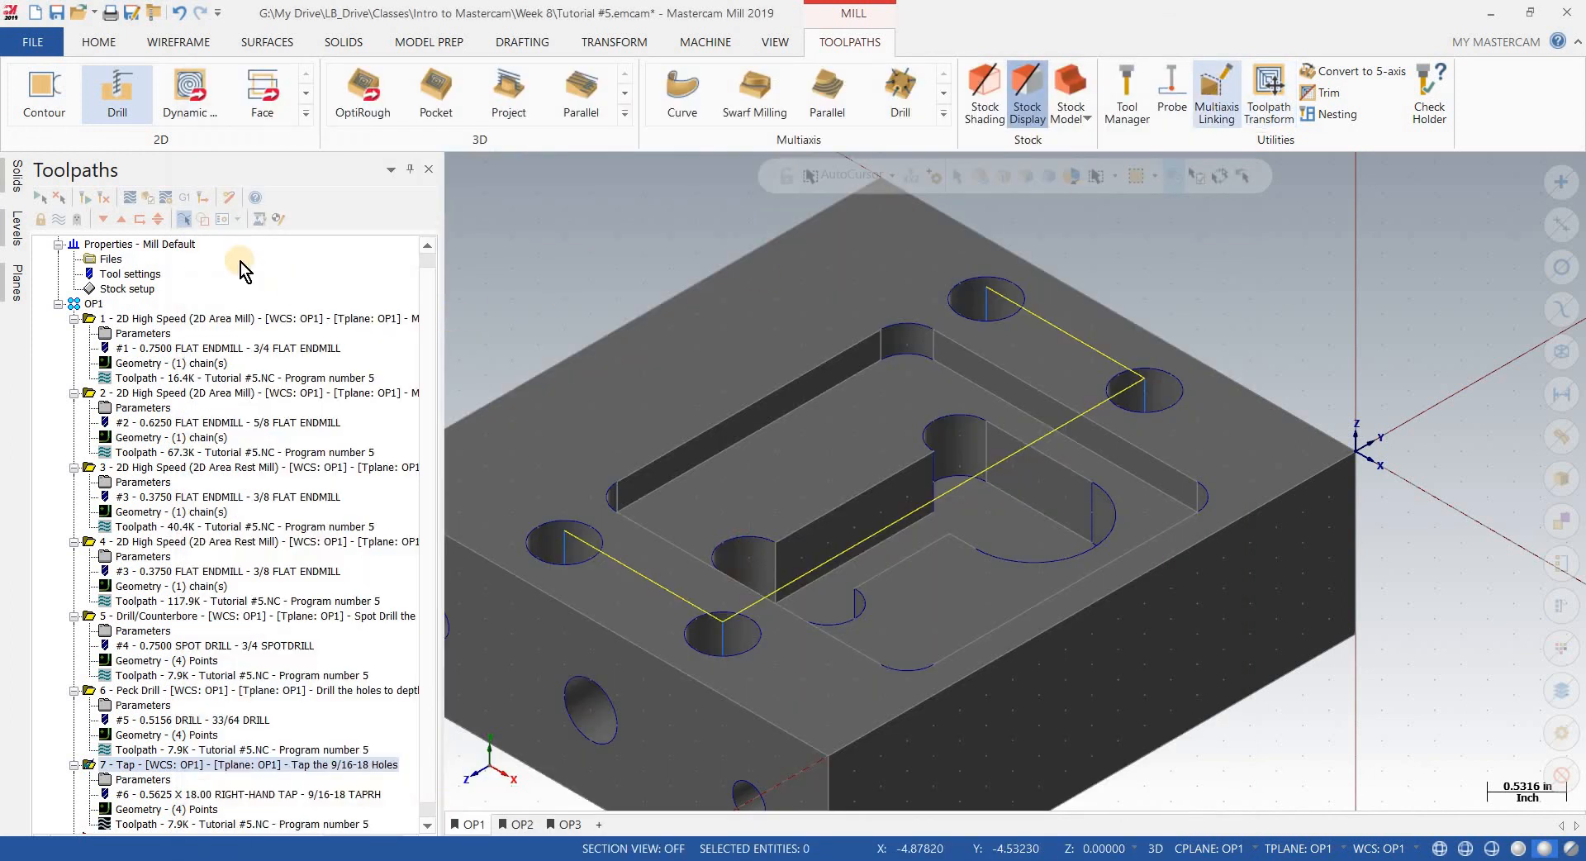
Step: Select the whole OP1 toolpath group, start its verification, and check that Operation Change is the stop condition
left_click(77, 302)
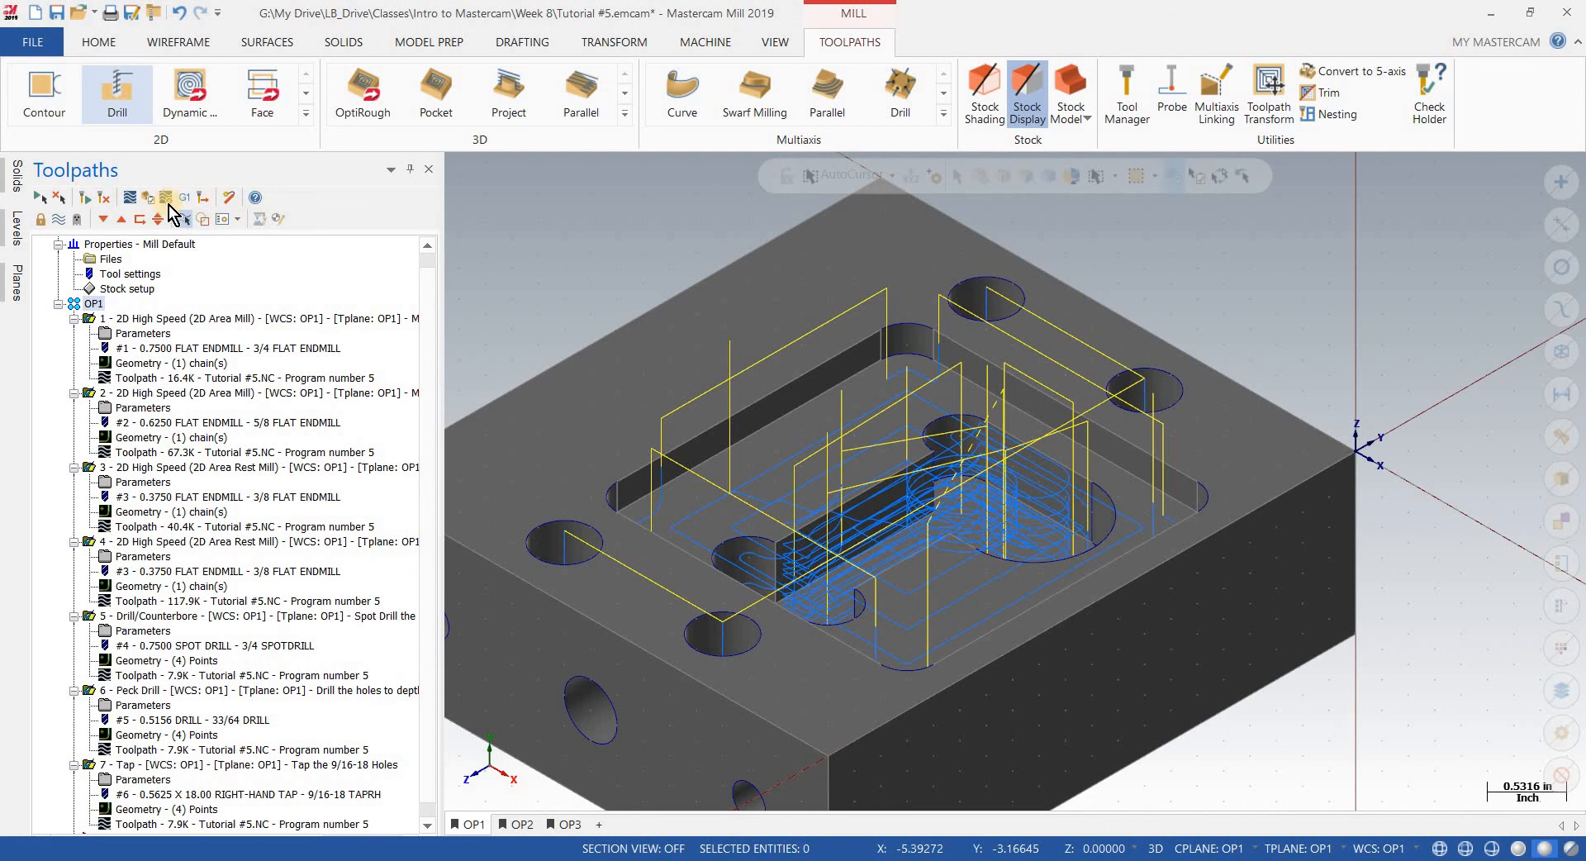
left_click(145, 198)
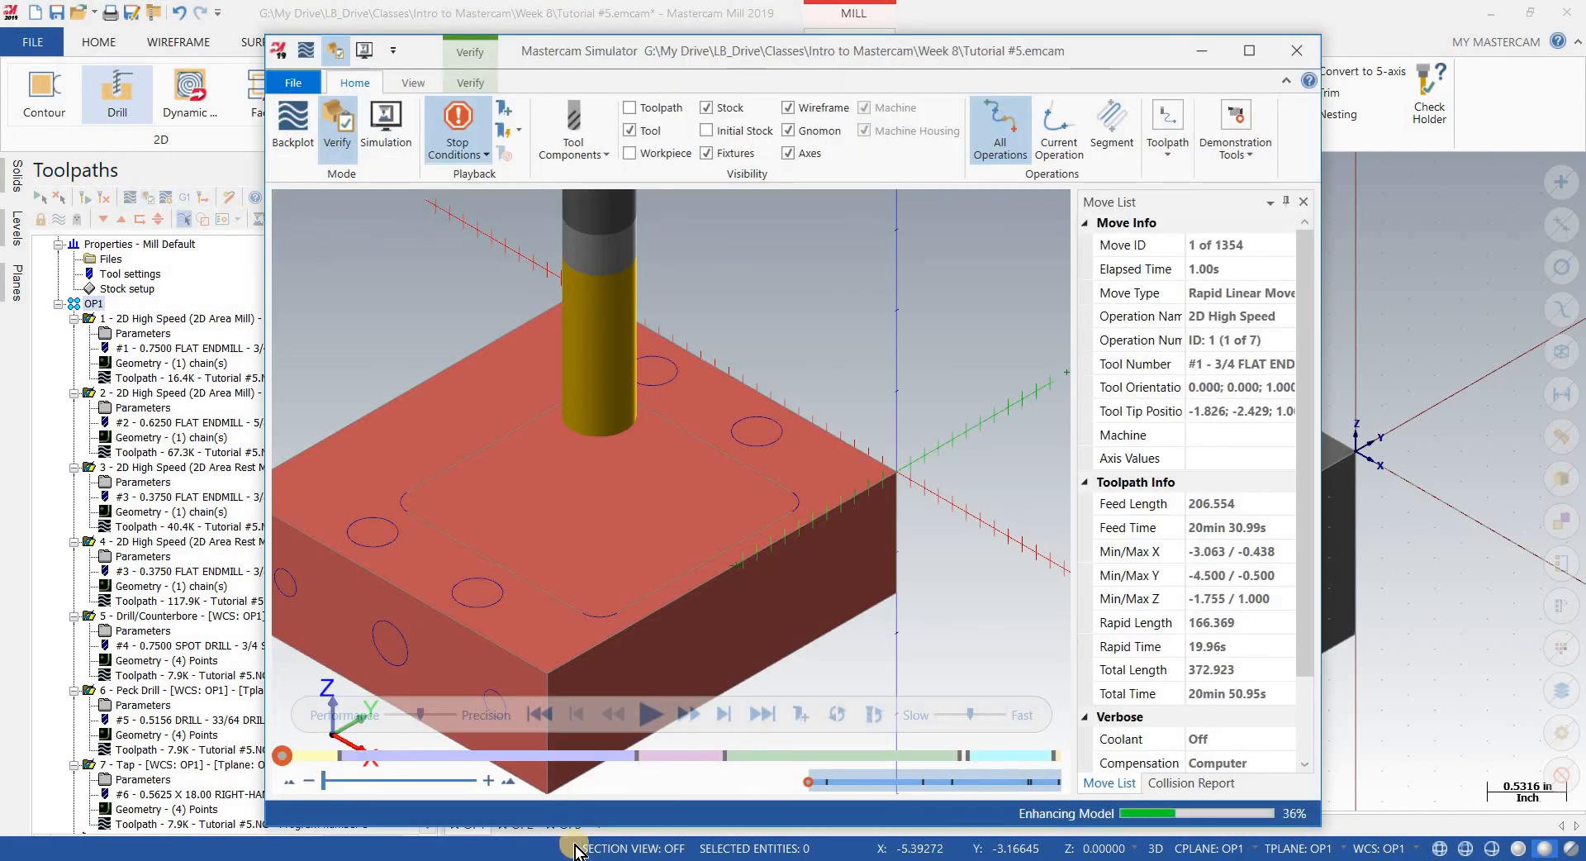
left_click(472, 154)
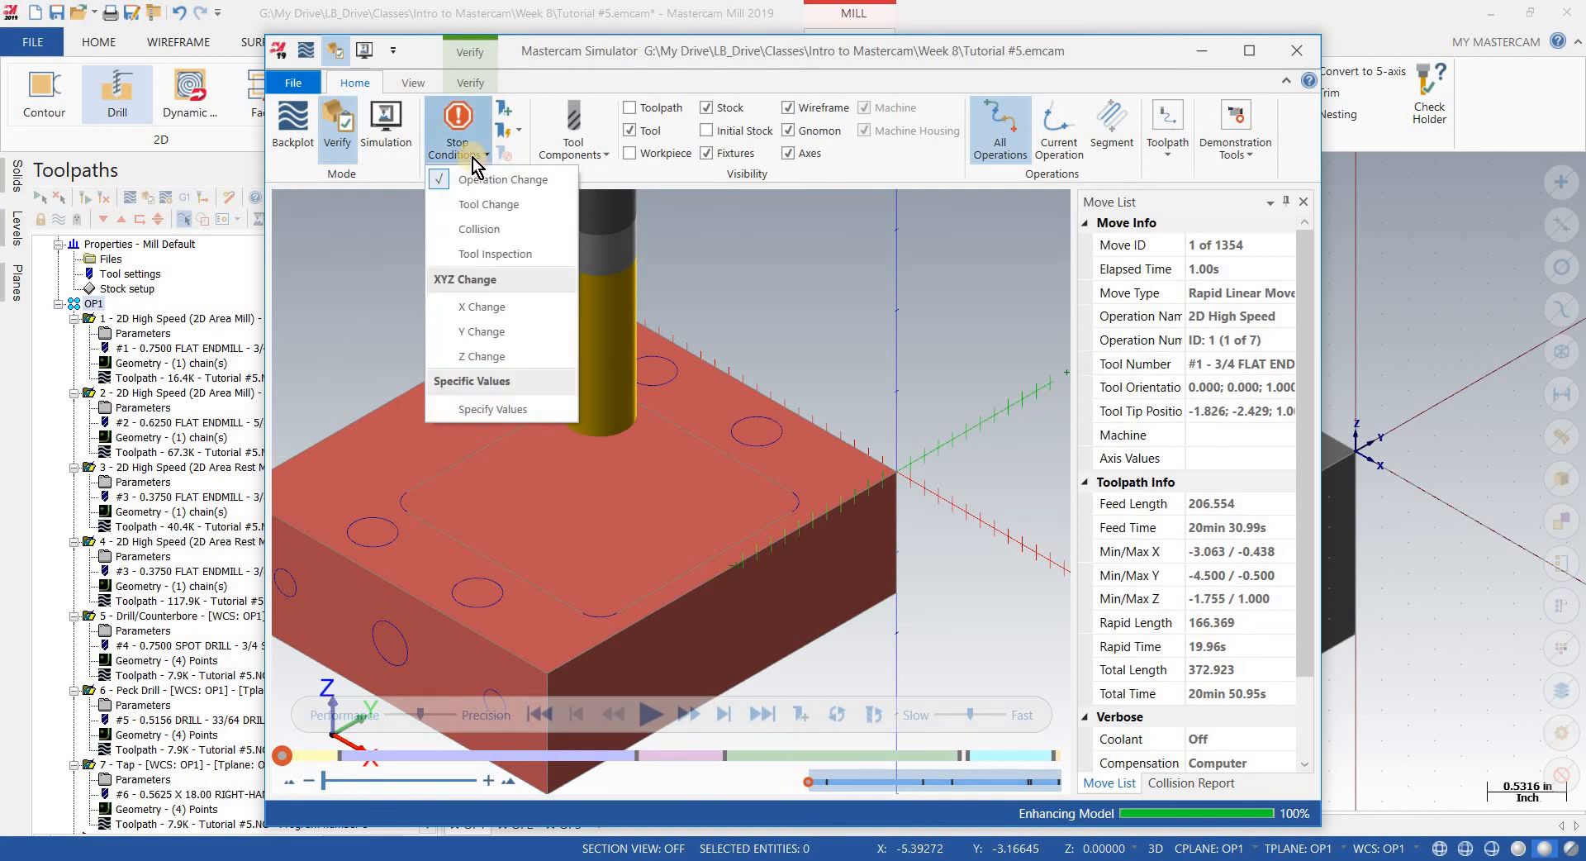
left_click(473, 157)
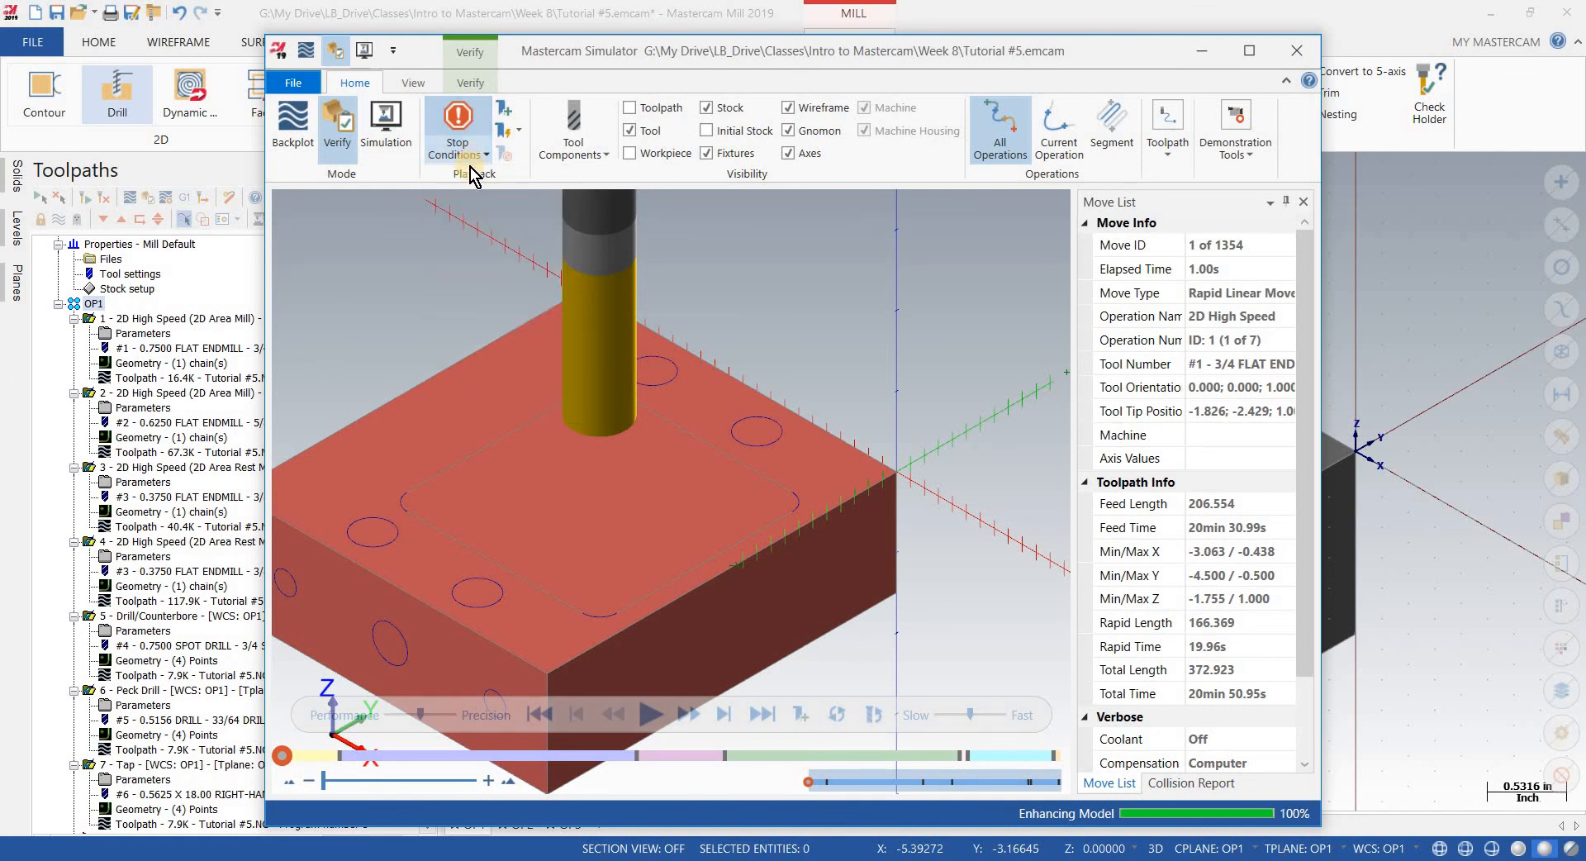
Step: Play the OP1 verification operation by operation, from pocket milling through tapping the four holes
left_click(649, 714)
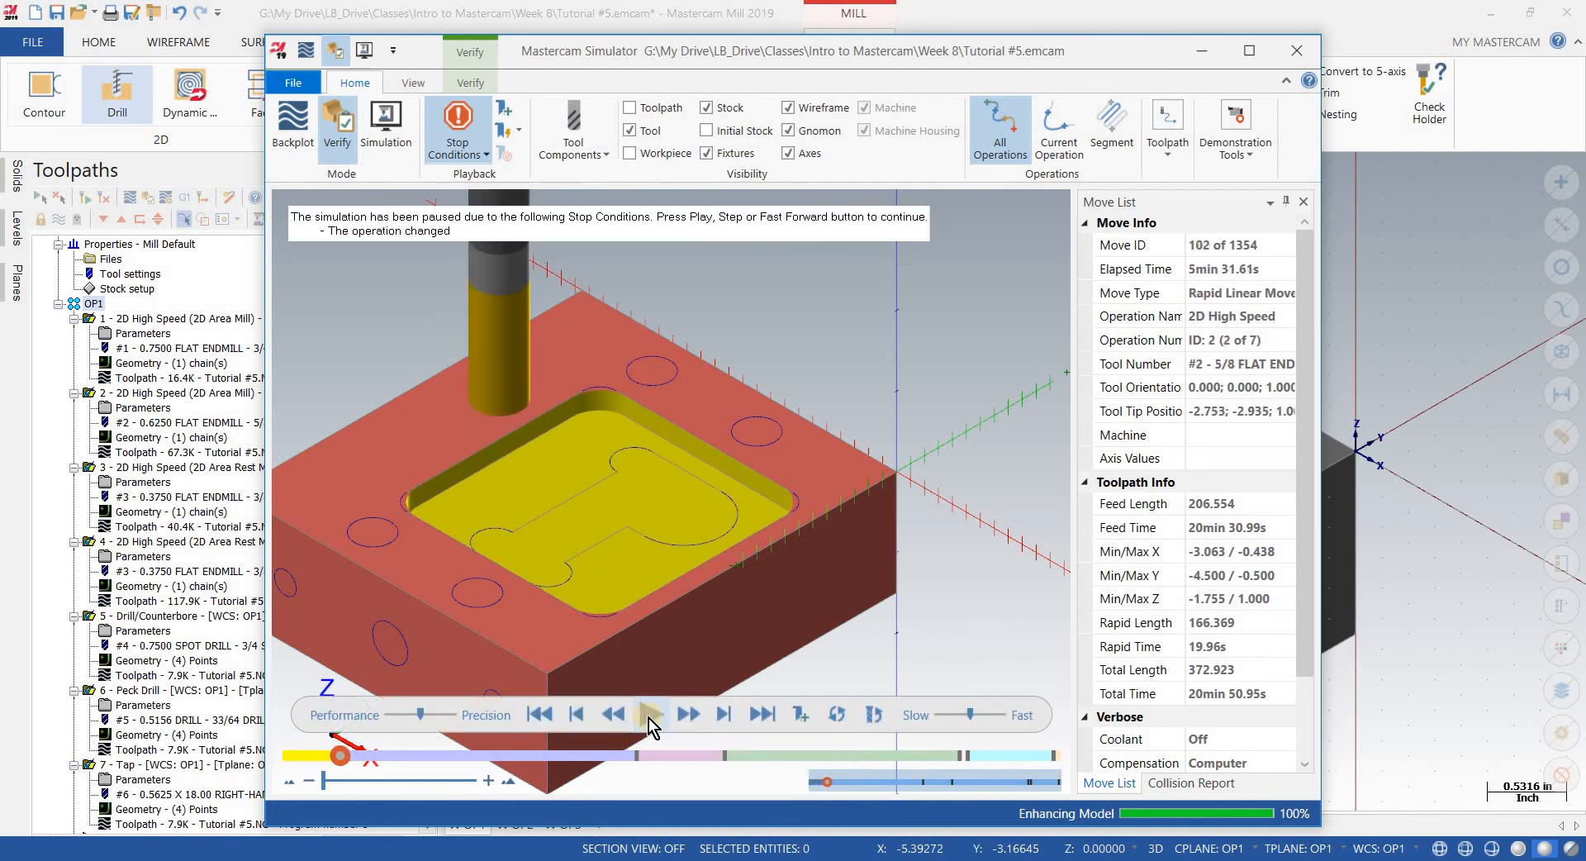
left_click(647, 716)
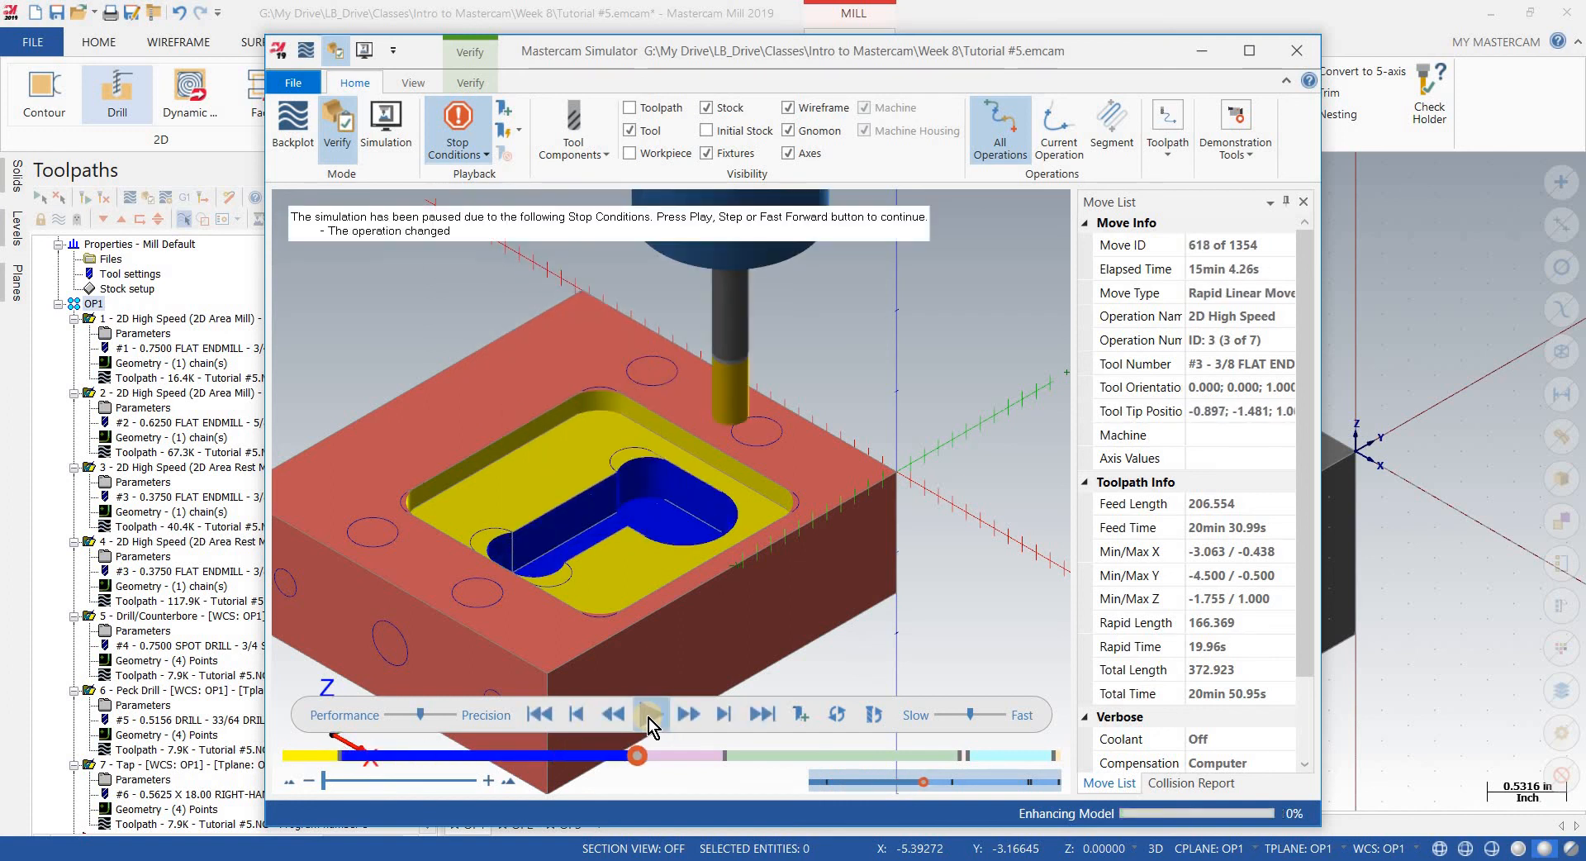
left_click(648, 716)
left_click(648, 716)
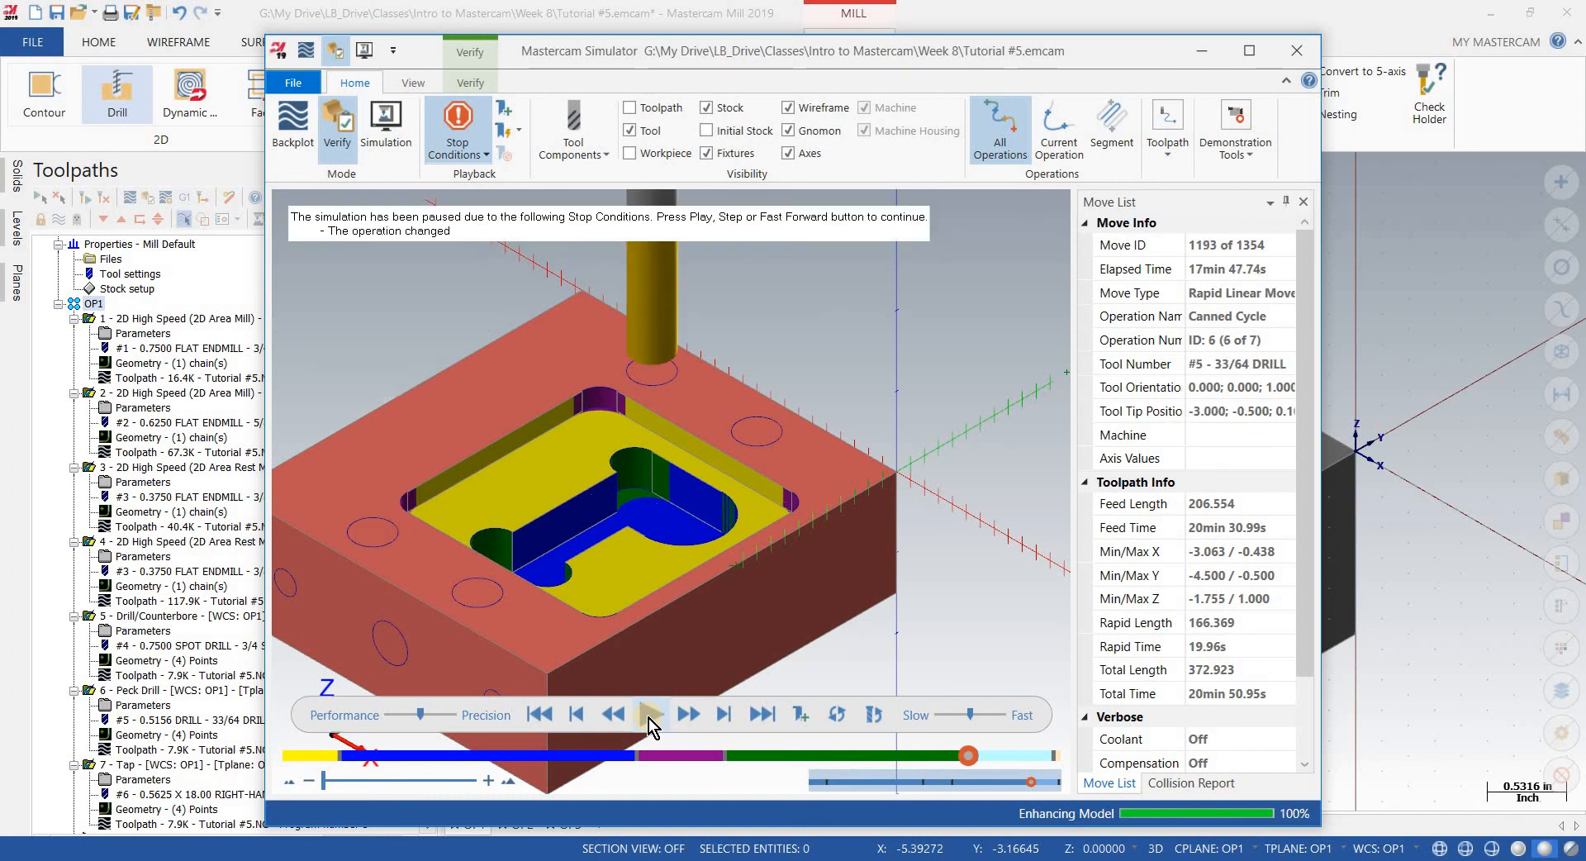
left_click(648, 716)
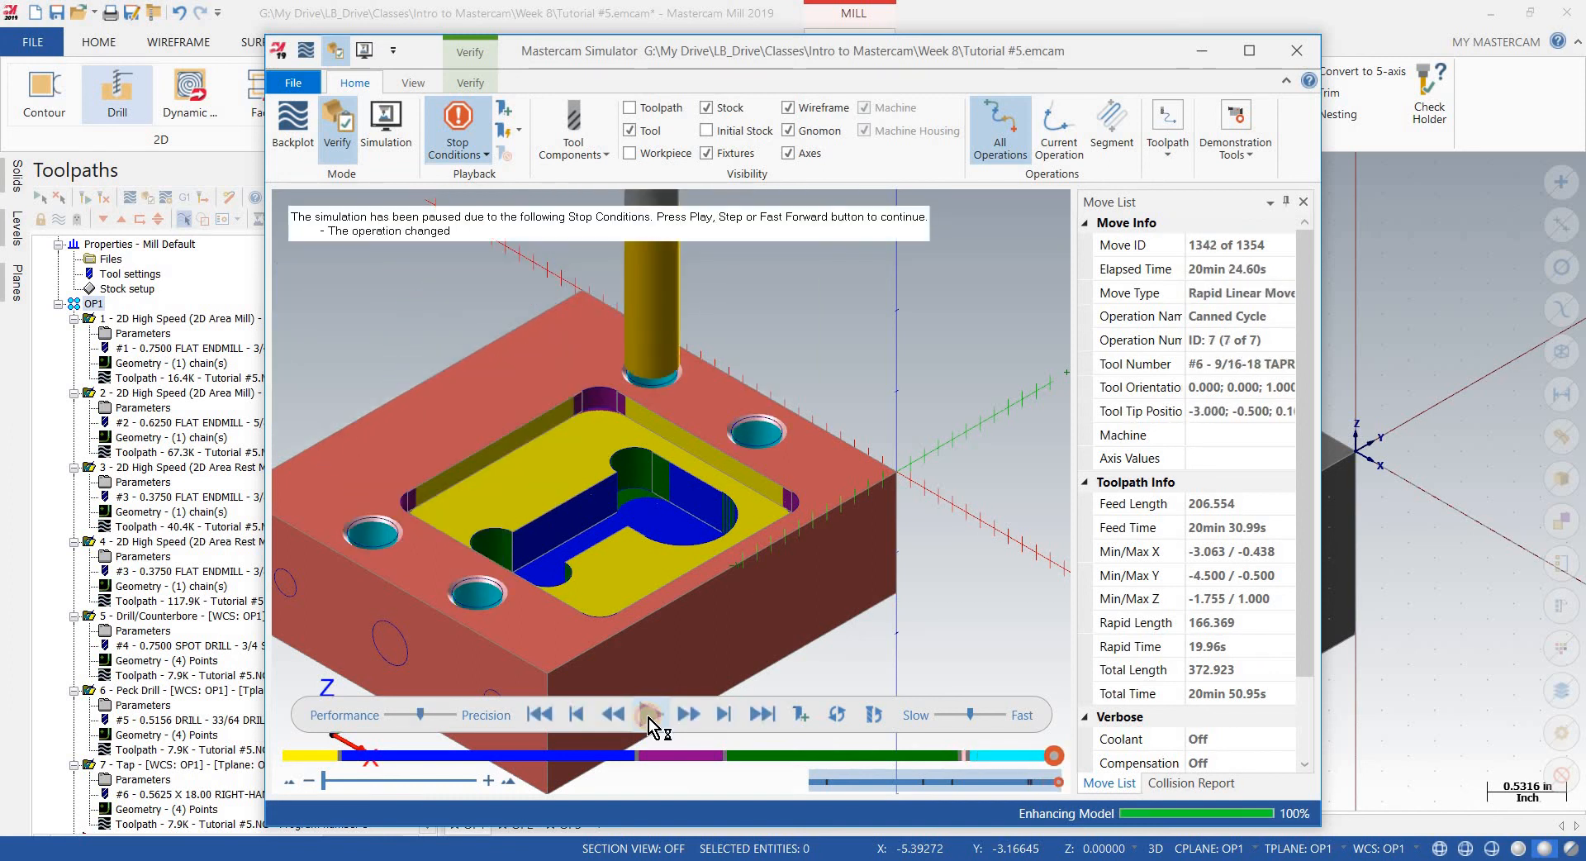
left_click(648, 716)
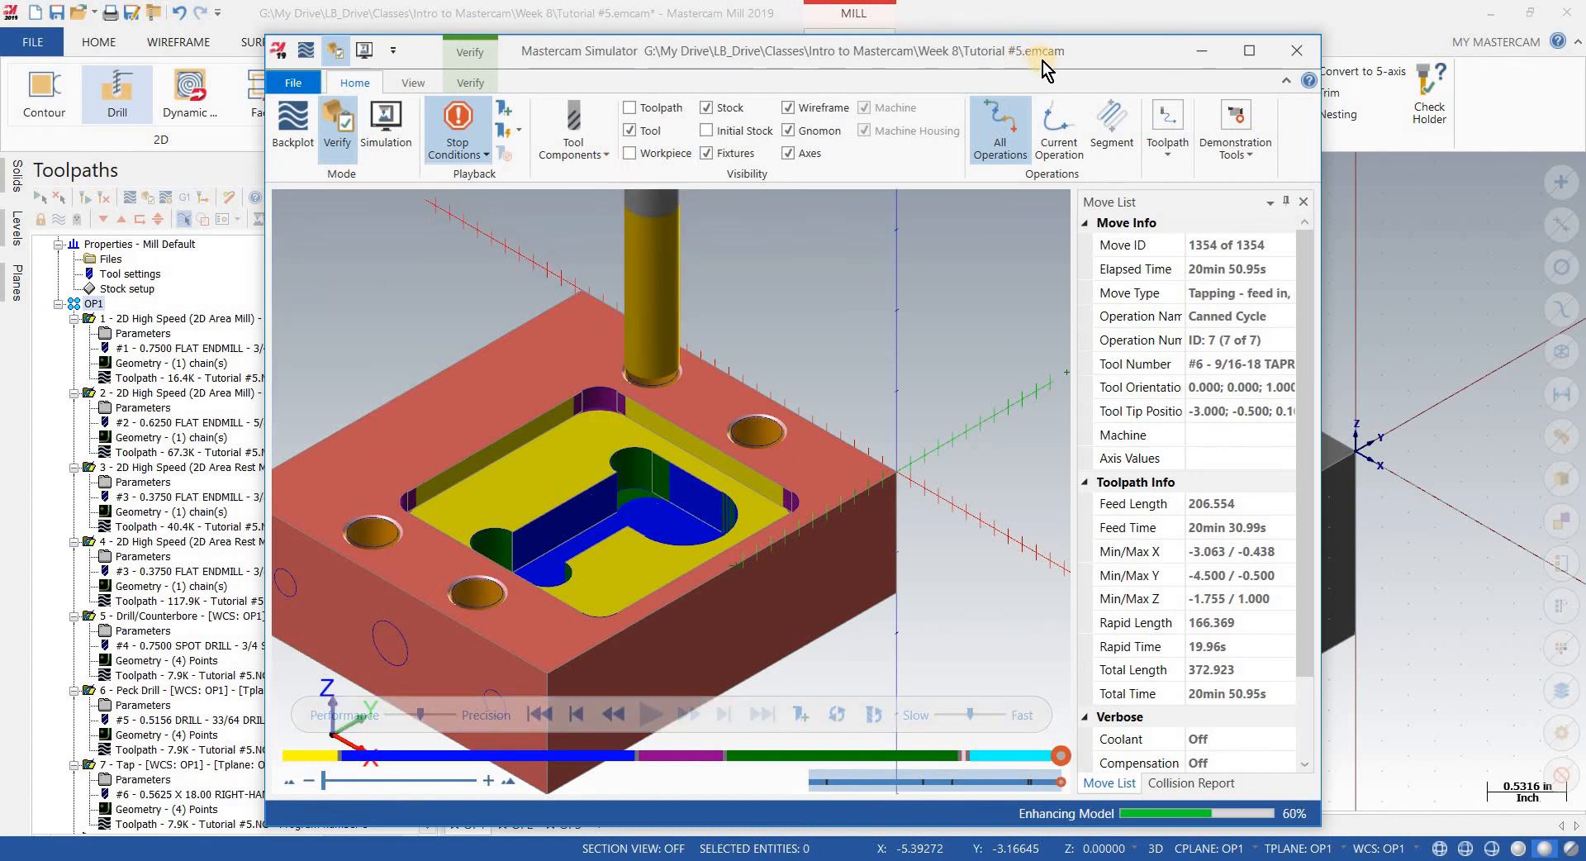
Step: Close the simulator and collapse the OP1 toolpath group
left_click_drag(1044, 43, 1015, 33)
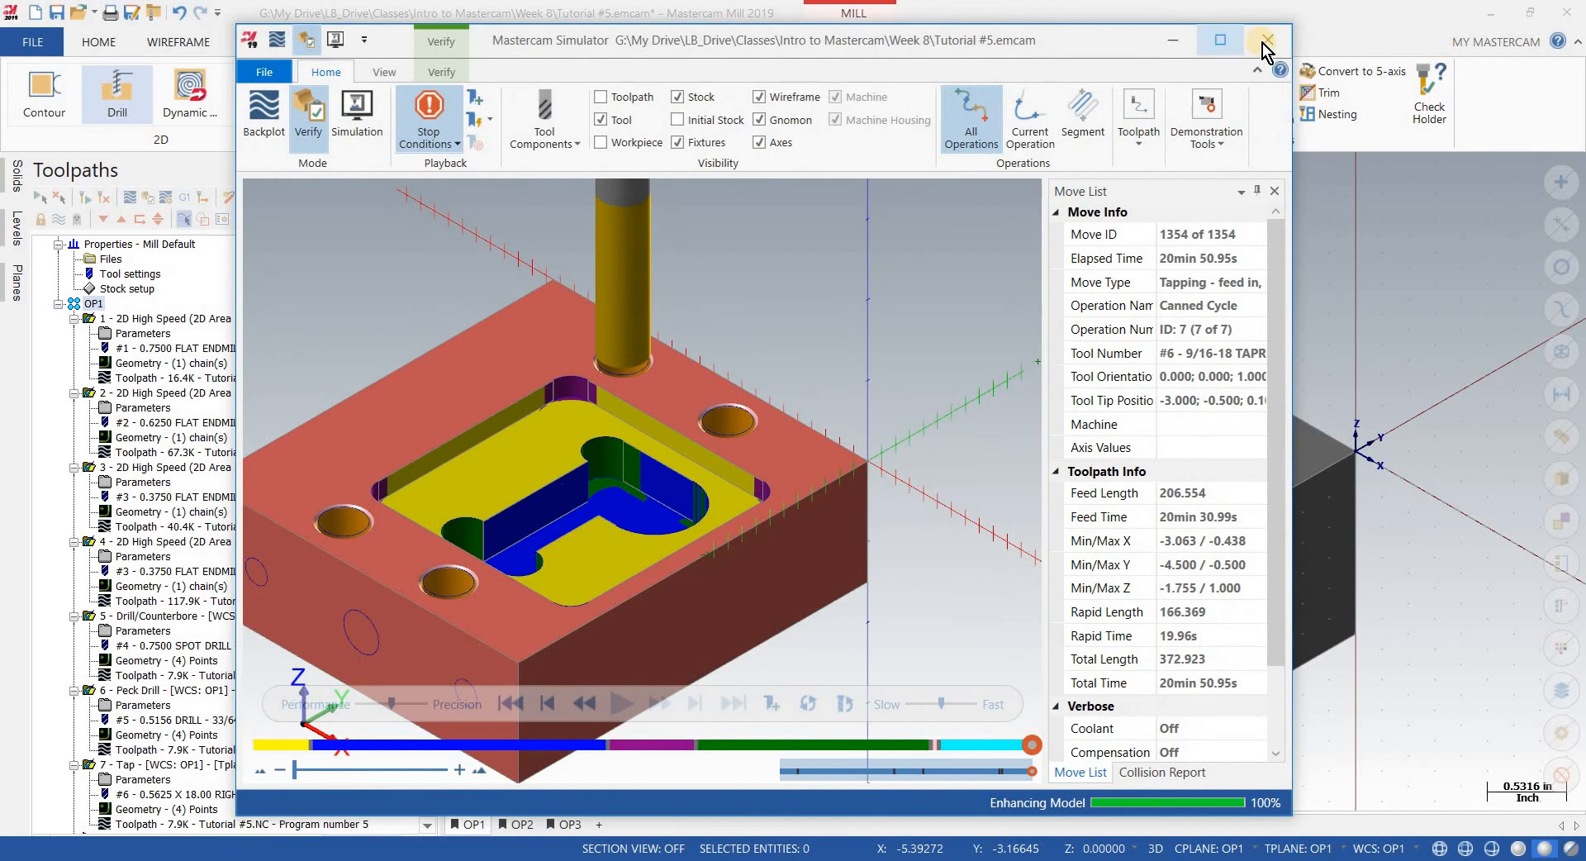
left_click(1262, 43)
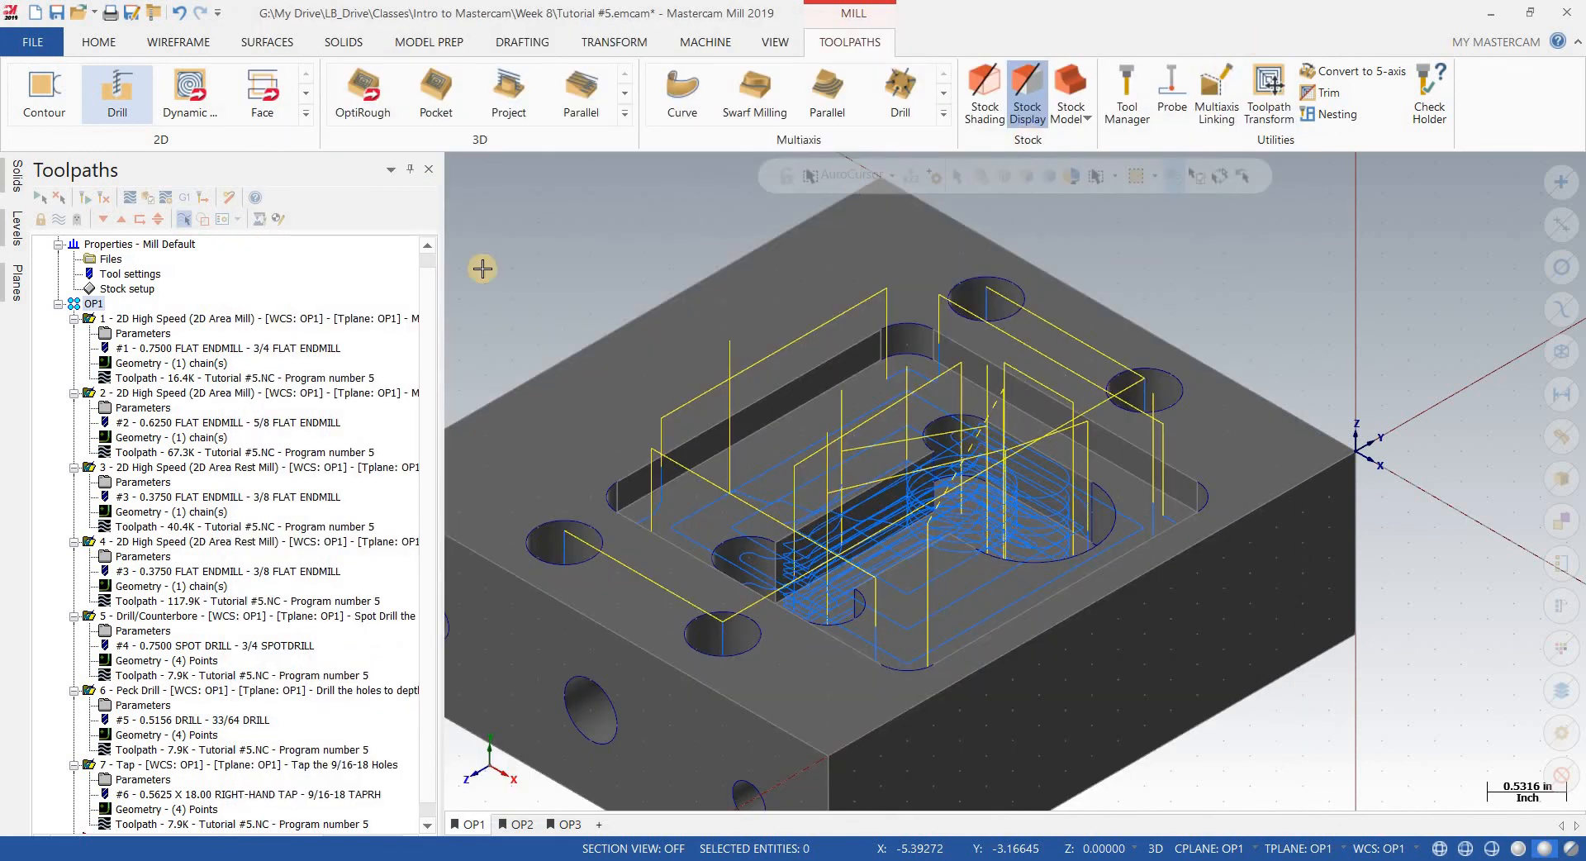
left_click(58, 305)
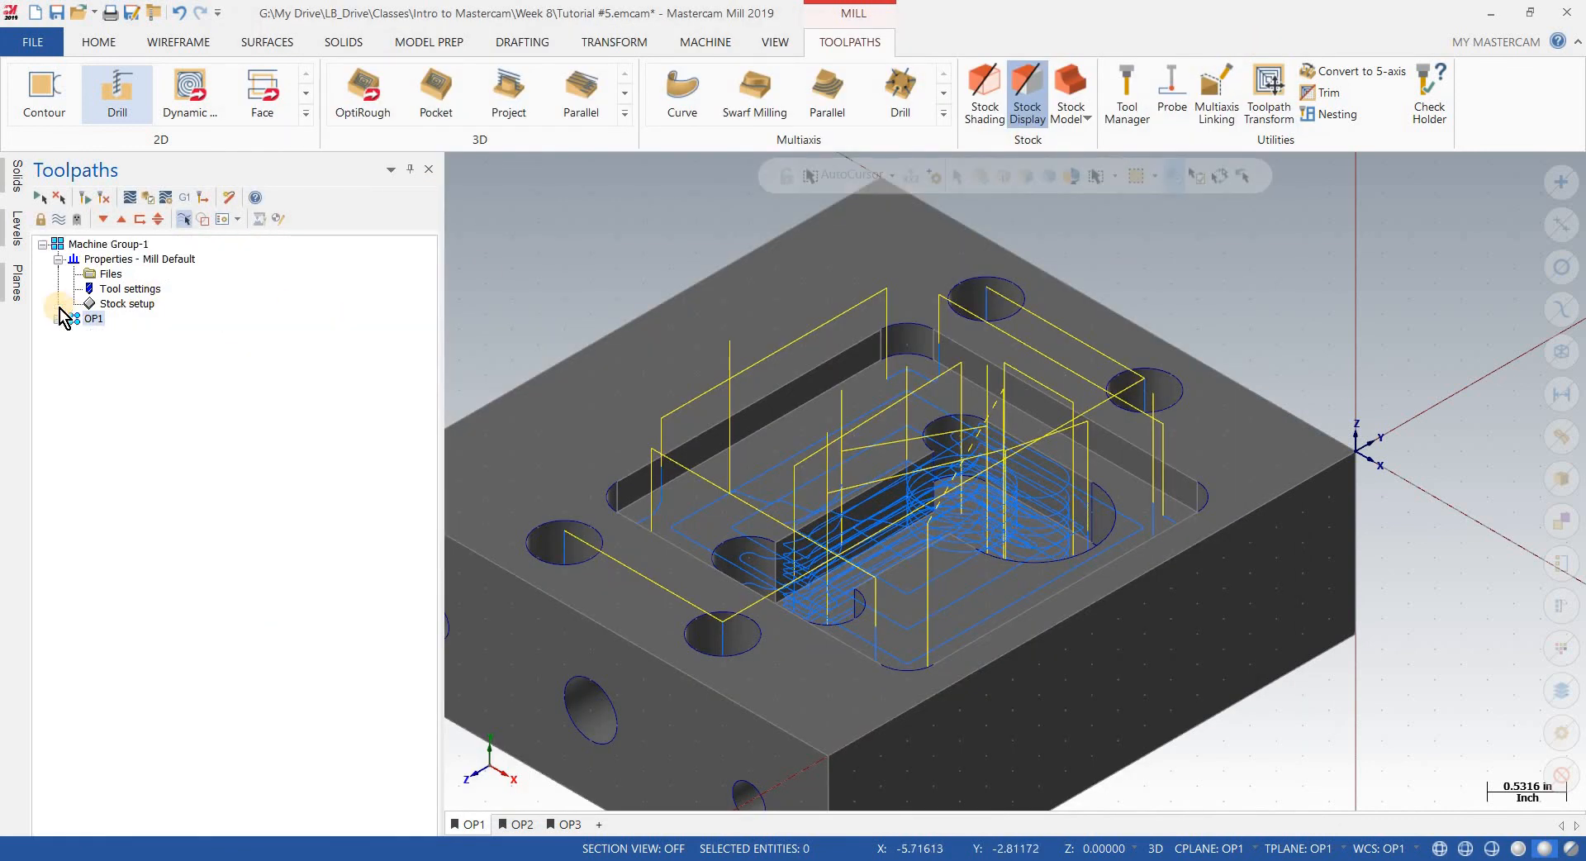